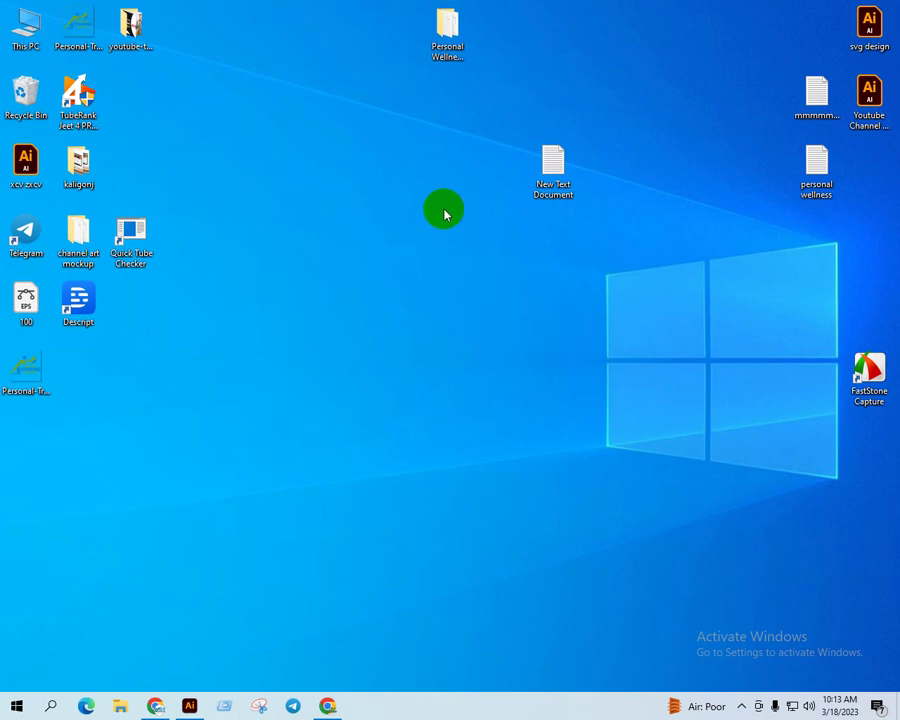
# Refresh the Windows desktop three times, then launch Chrome to a new tab
pyautogui.rightClick(352, 155)
pyautogui.click(382, 203)
pyautogui.rightClick(315, 161)
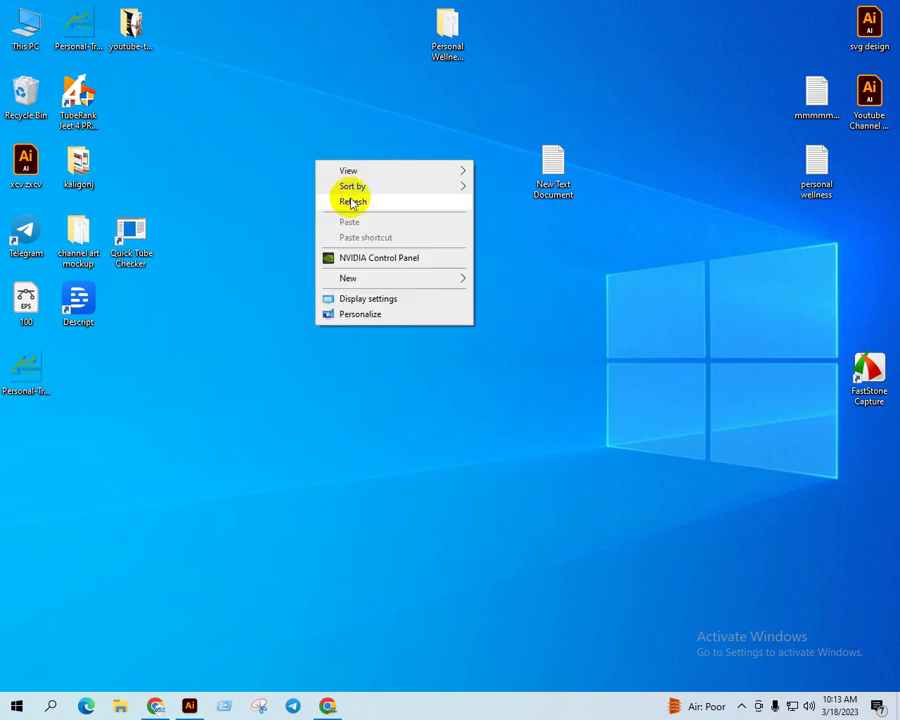
pyautogui.click(345, 198)
pyautogui.rightClick(342, 178)
pyautogui.click(386, 217)
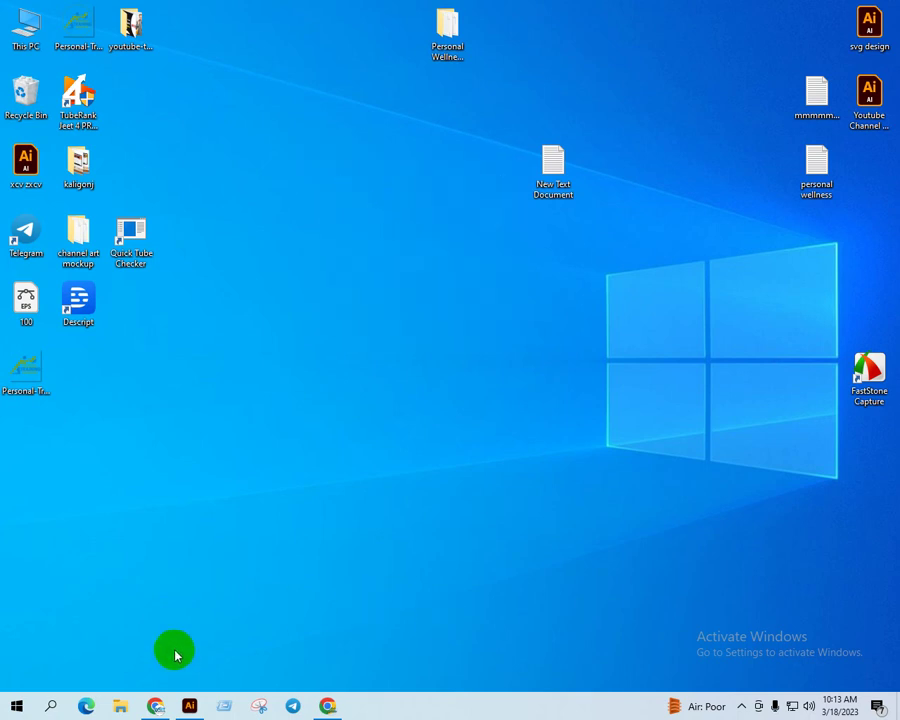
pyautogui.click(161, 708)
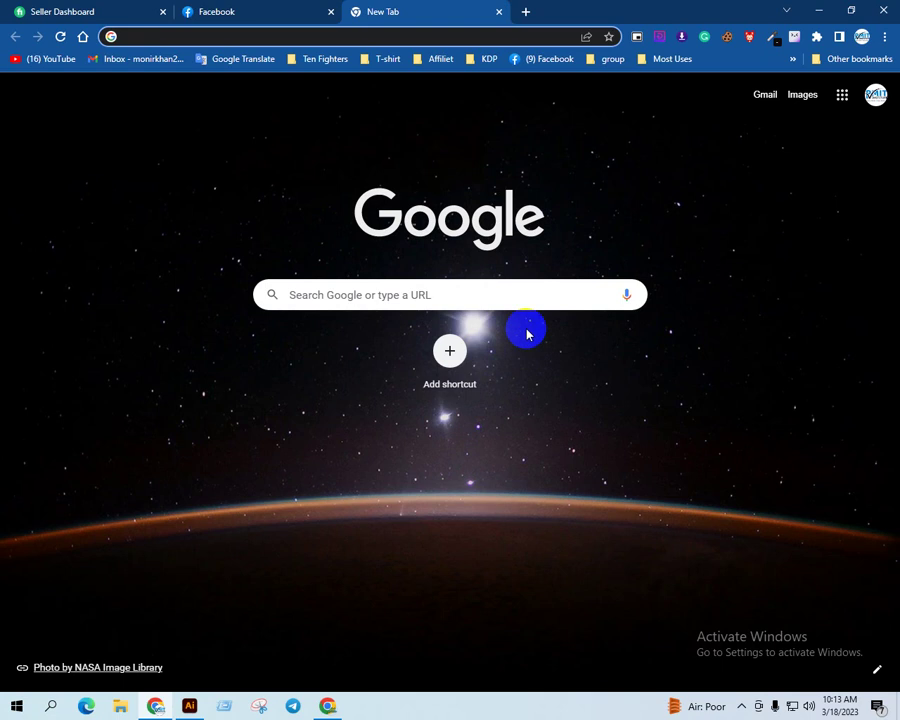
# Search Google for 'youtube channel art size' to get the 2560 x 1440 px answer
pyautogui.click(226, 33)
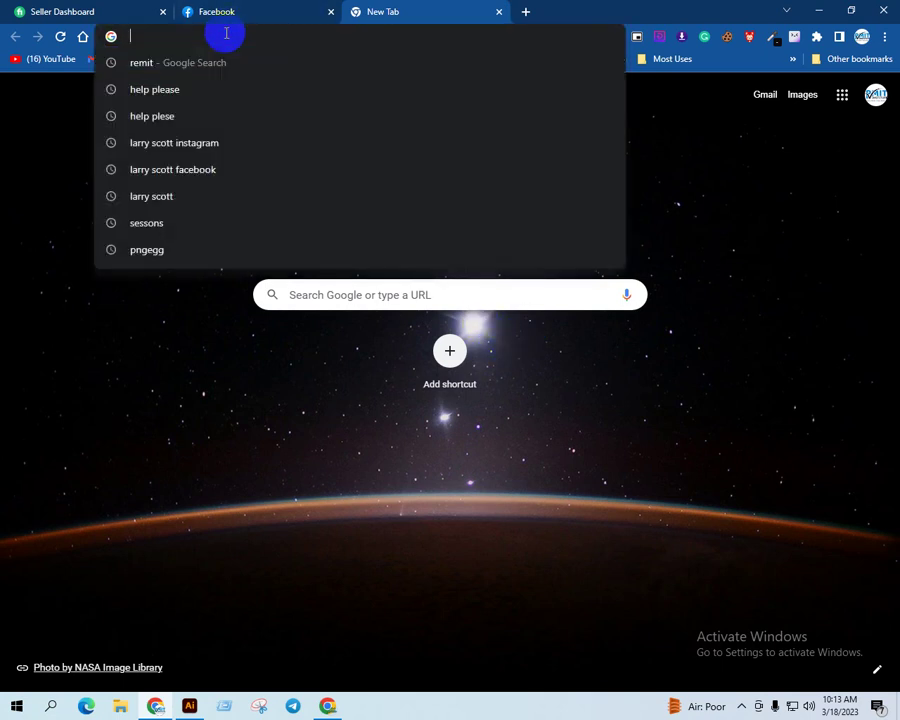
pyautogui.write('yo')
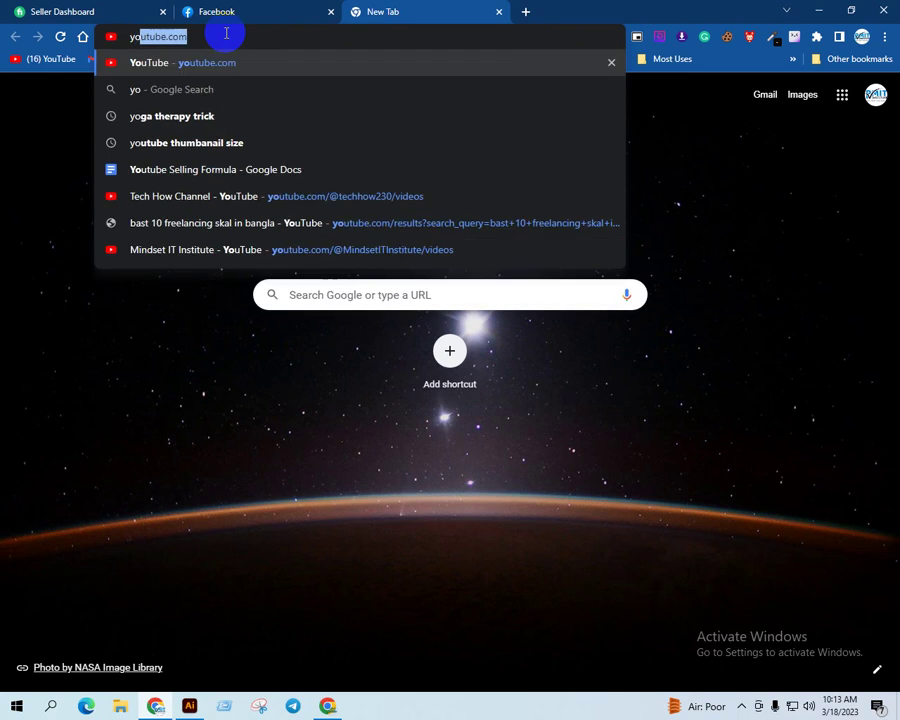
pyautogui.write('utube chann')
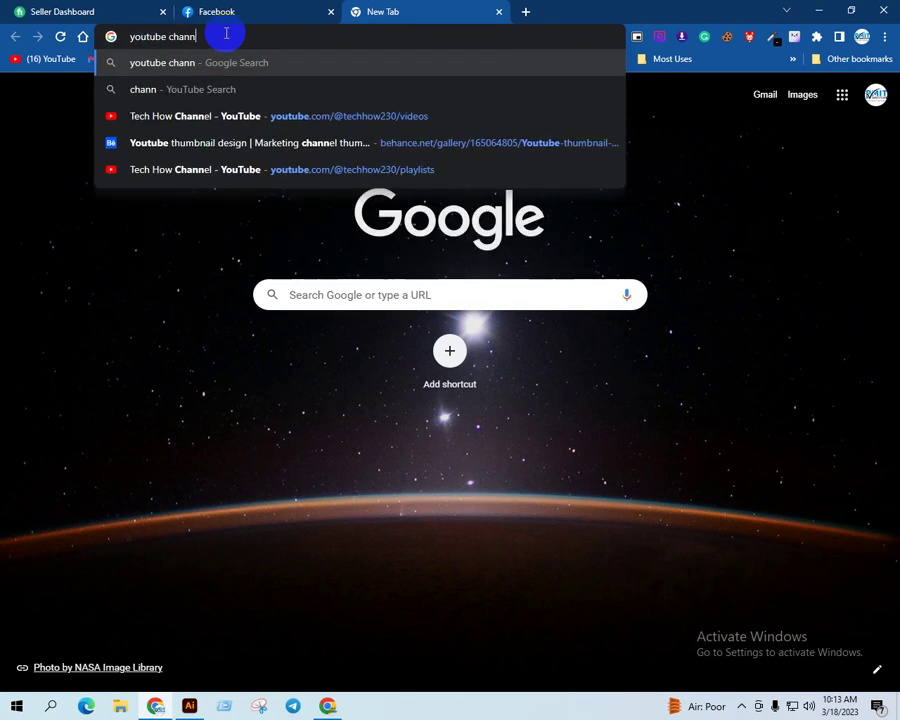
pyautogui.write('el art')
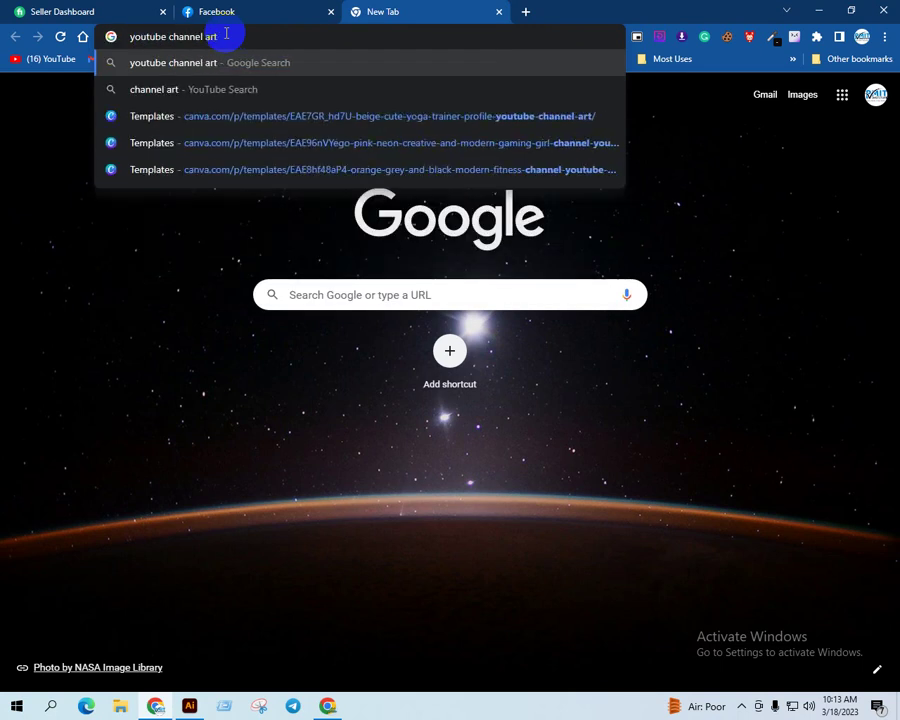
pyautogui.write(' siz')
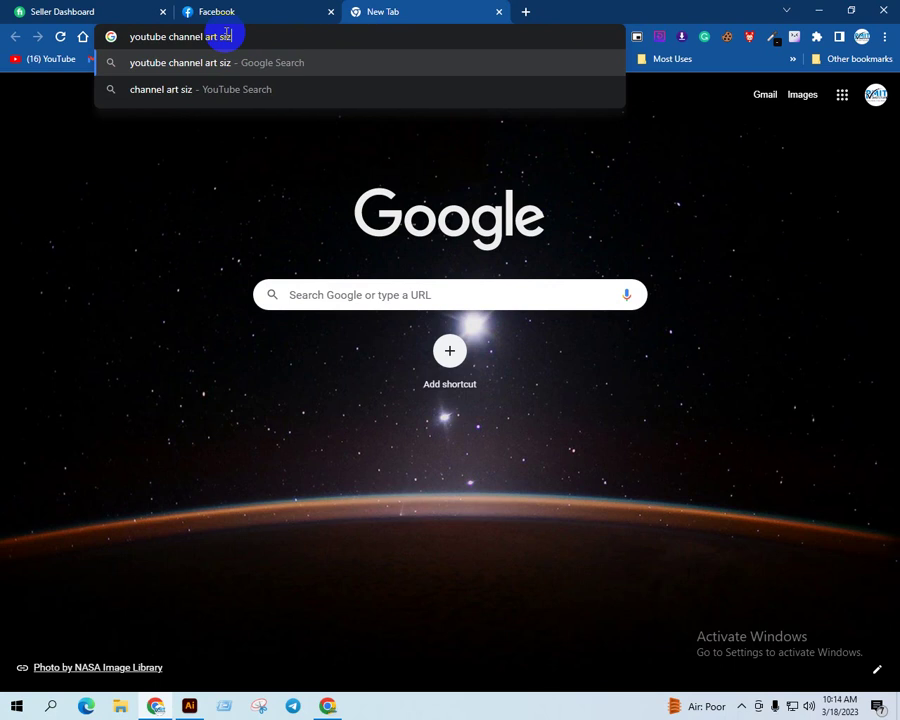
pyautogui.write('e')
pyautogui.press('Return')
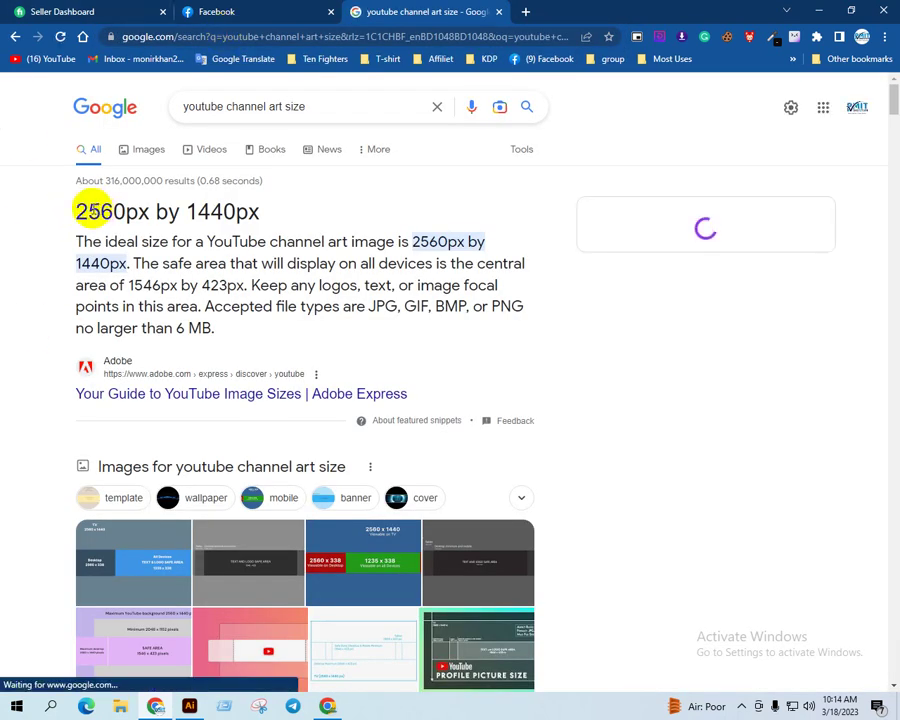
# Browse image results, previewing the Wyzowl and Have Camera Will Travel banner size guides
pyautogui.click(147, 149)
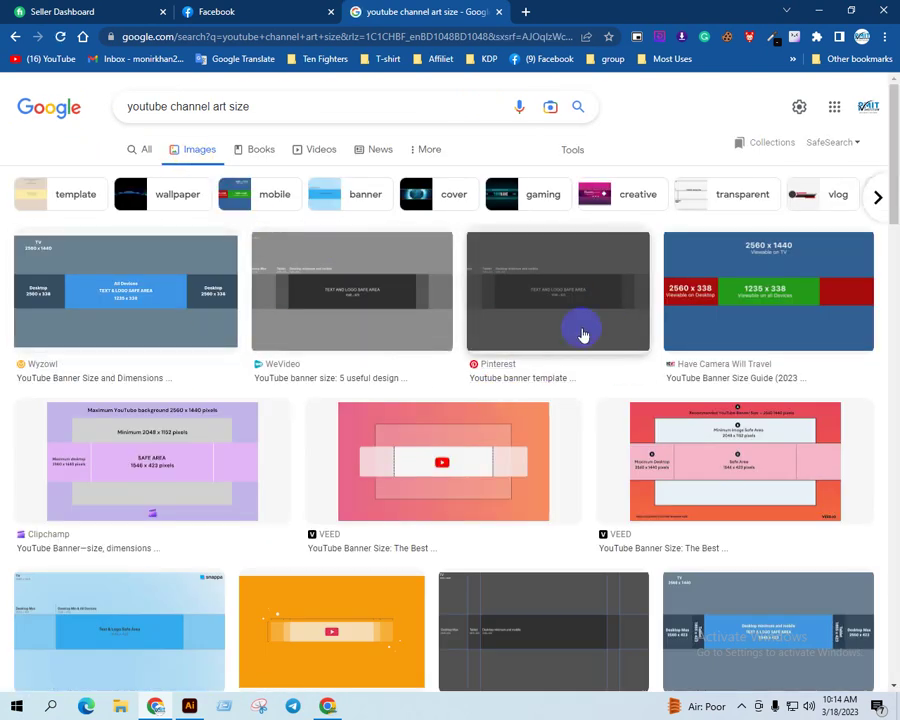
pyautogui.click(210, 288)
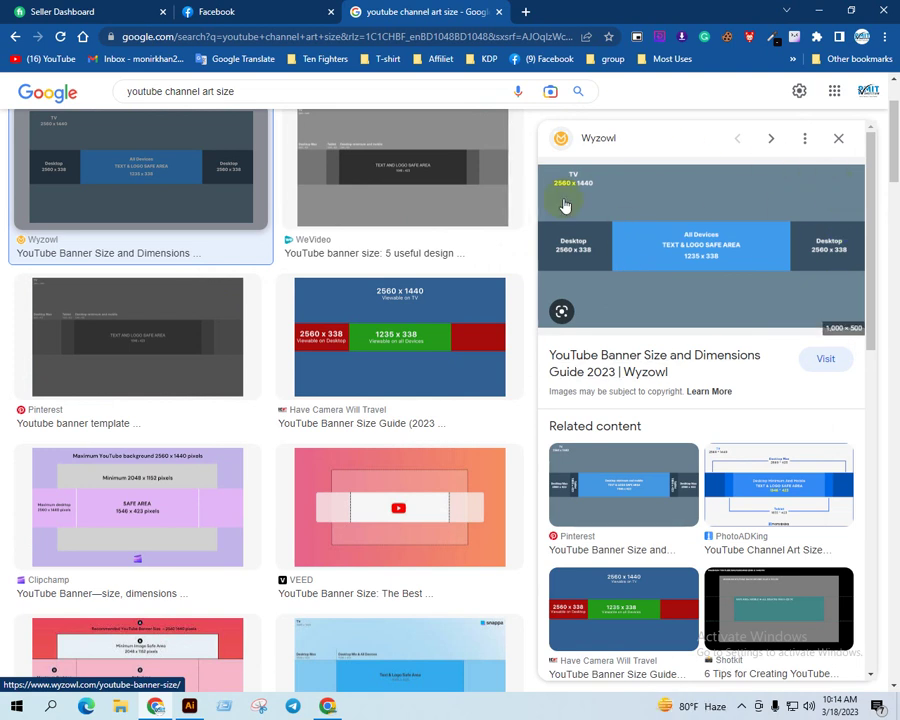
pyautogui.scroll(1, 565, 205)
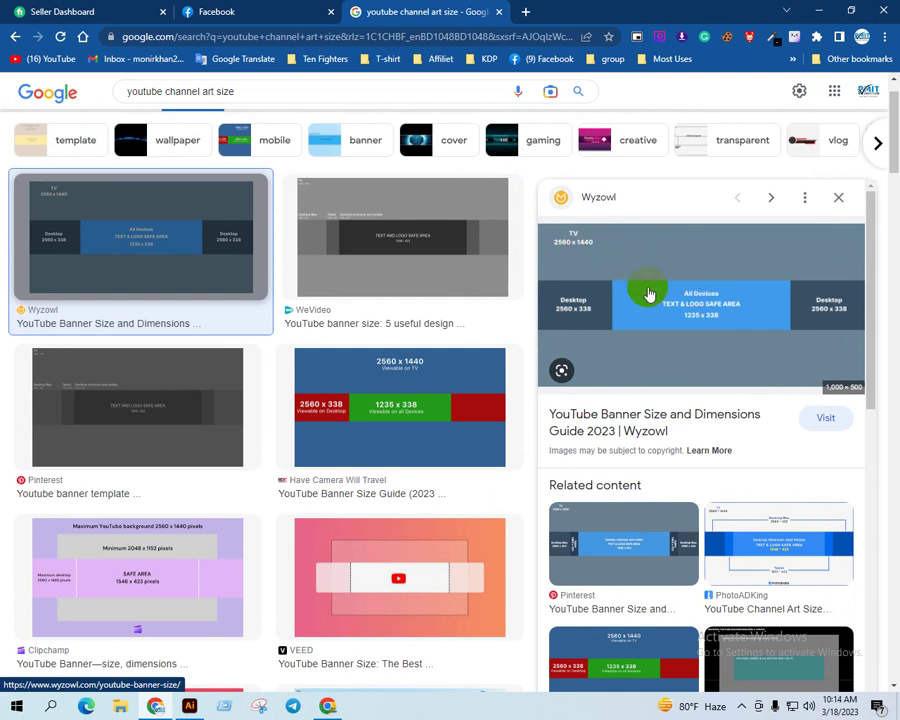
pyautogui.click(382, 410)
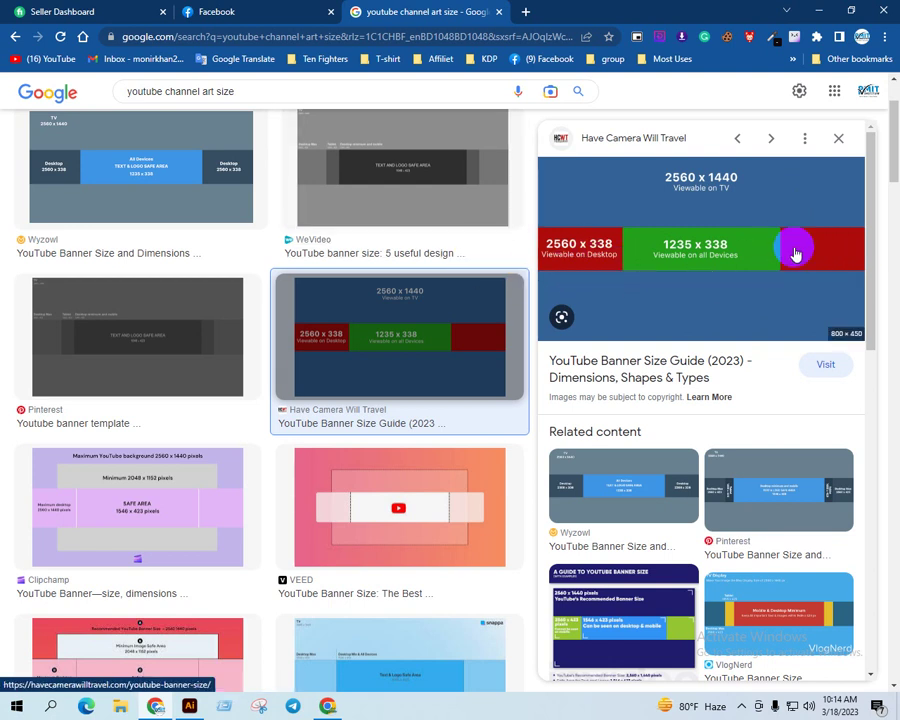
pyautogui.click(189, 706)
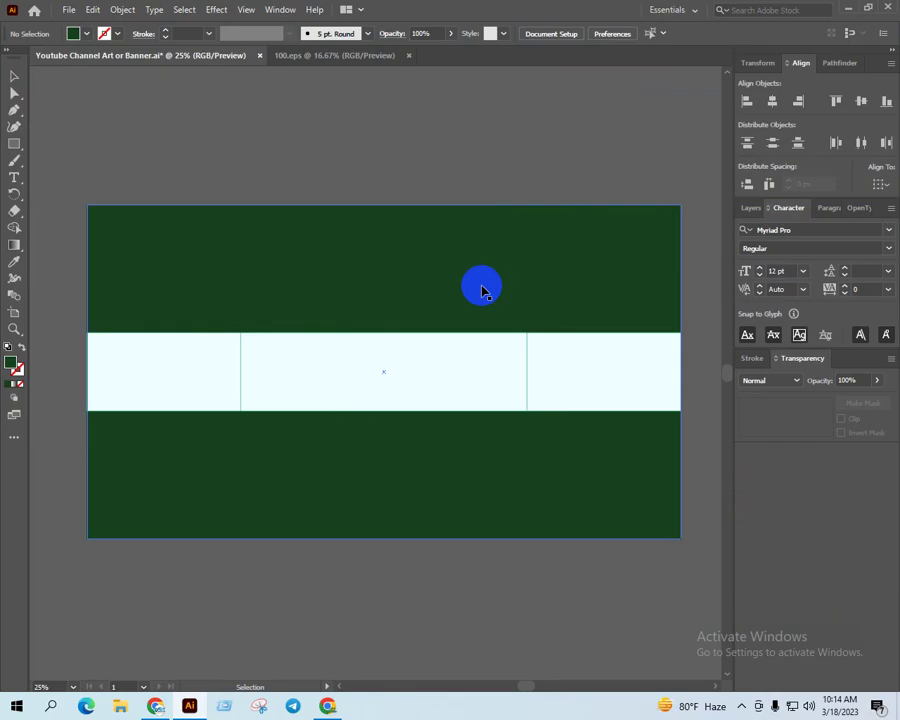
pyautogui.click(398, 232)
pyautogui.click(402, 150)
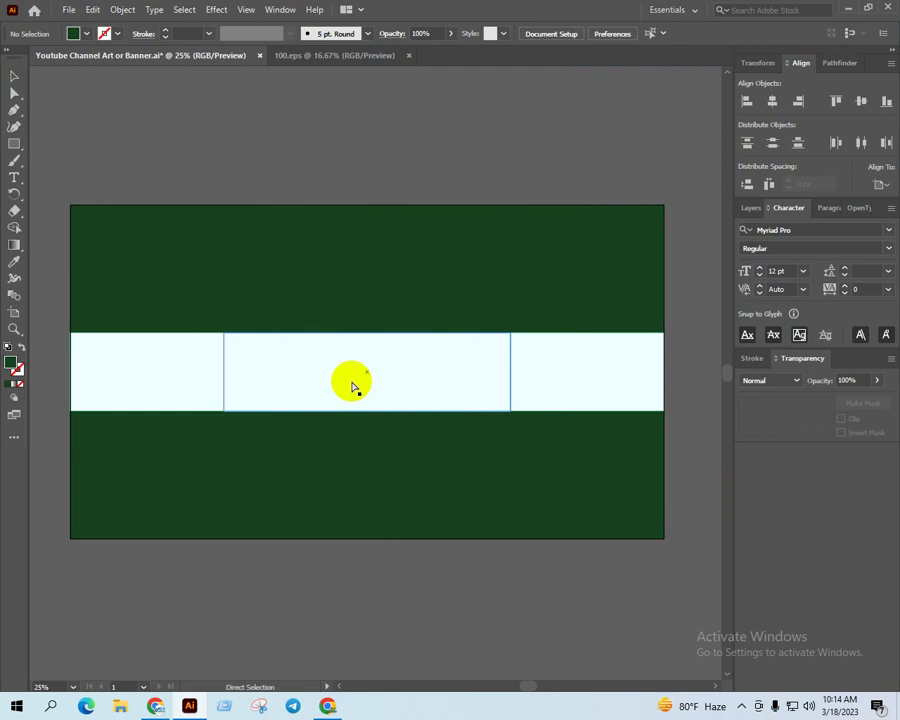
pyautogui.hotkey('ctrl', '+')
pyautogui.hotkey('ctrl', '+')
pyautogui.hotkey('ctrl', '-')
pyautogui.hotkey('ctrl', '-')
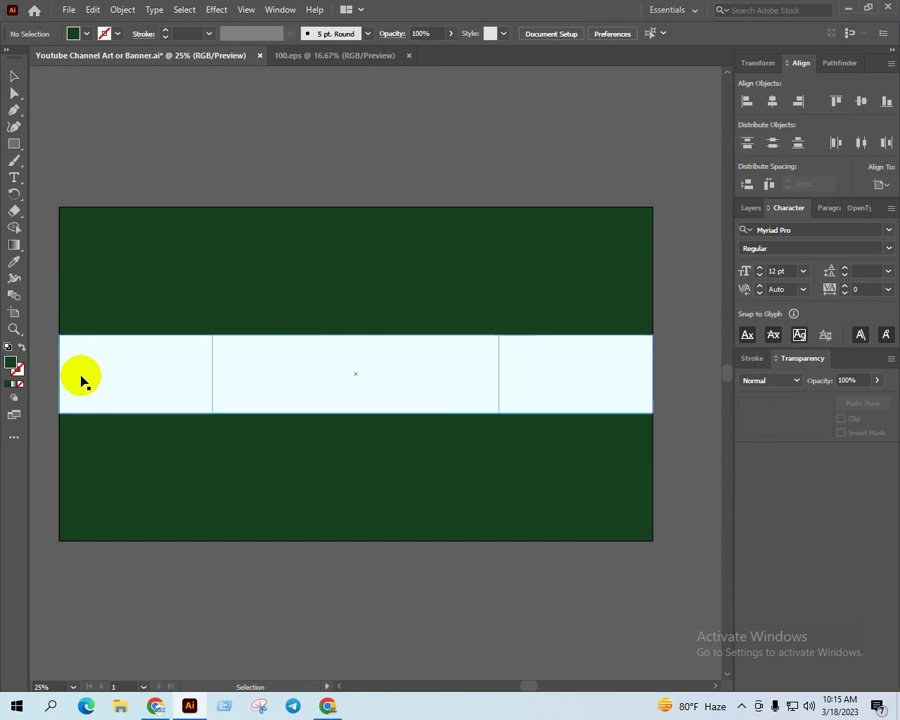
pyautogui.moveTo(267, 380)
pyautogui.mouseDown()
pyautogui.moveTo(314, 373)
pyautogui.moveTo(305, 372)
pyautogui.mouseUp()
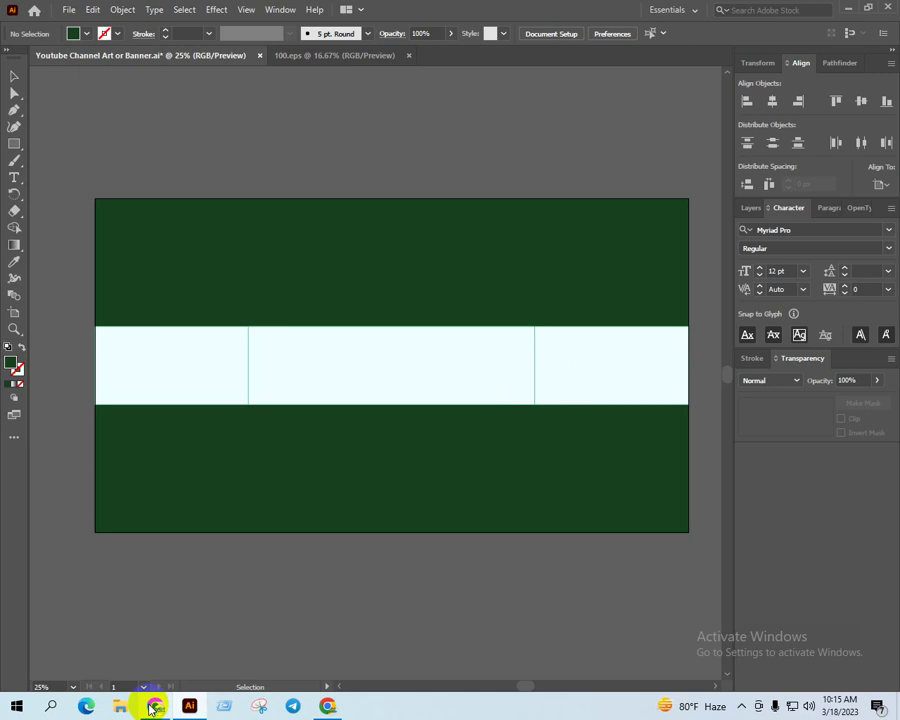
pyautogui.moveTo(584, 300); pyautogui.dragTo(305, 125)
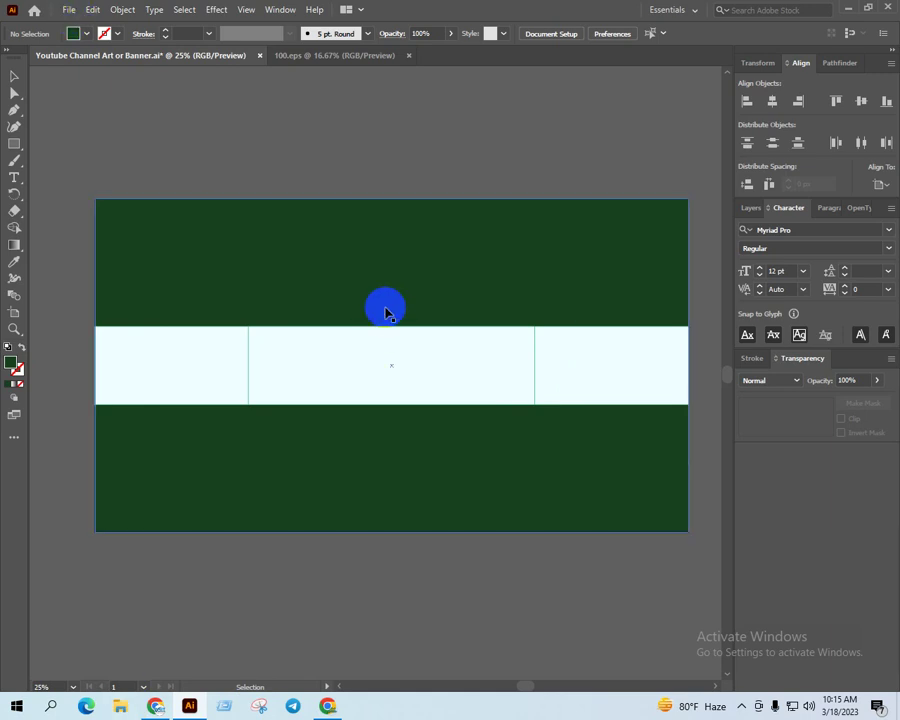
# Open Personal-Training-Sessions-2.png from the Desktop as a new Illustrator document
pyautogui.click(69, 9)
pyautogui.click(96, 58)
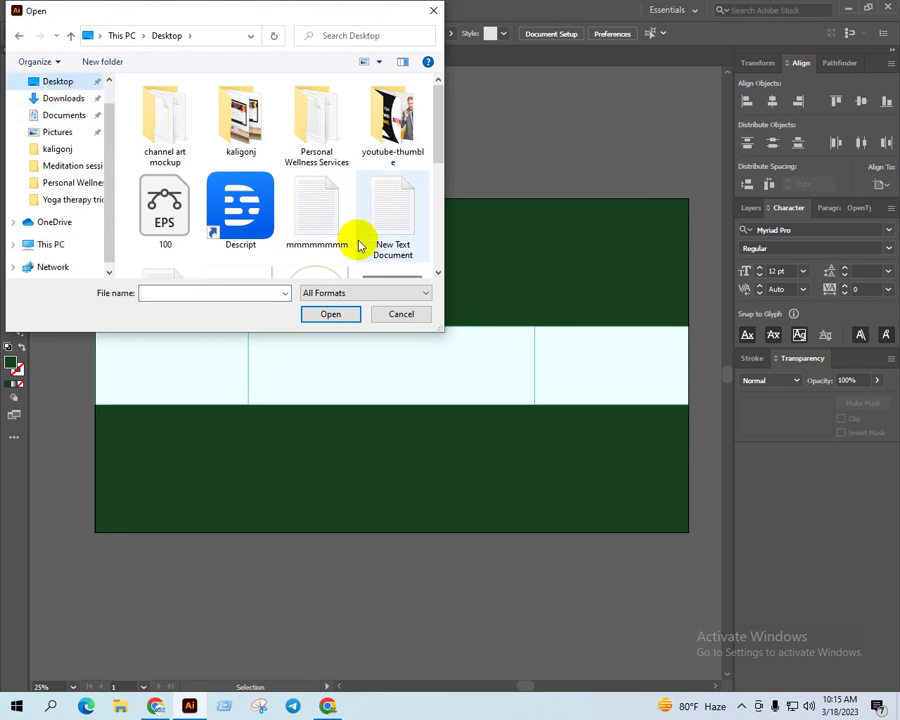
pyautogui.scroll(-2, 320, 220)
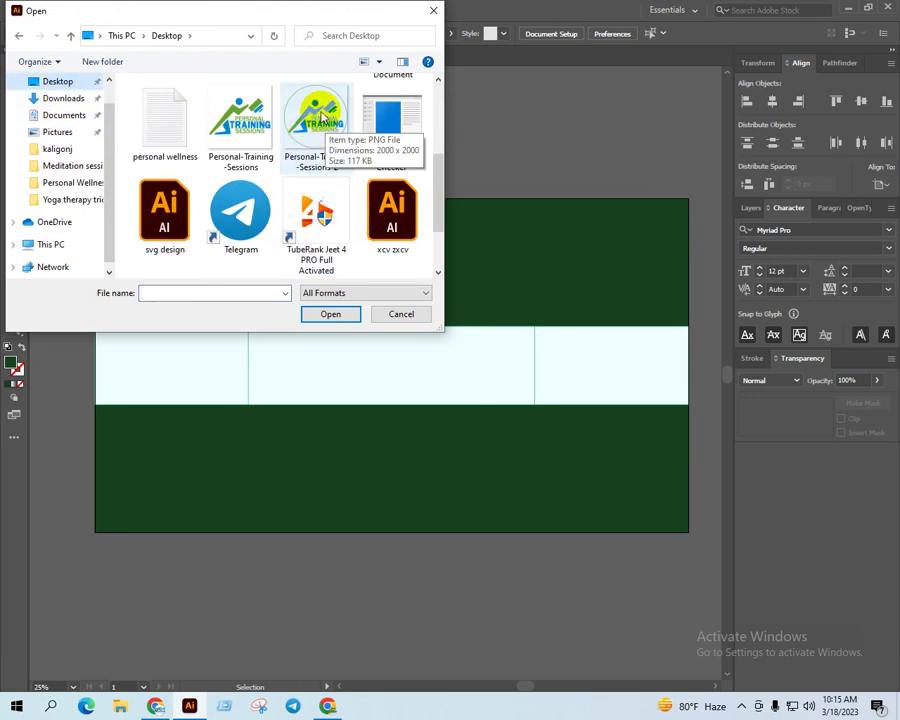
pyautogui.doubleClick(322, 117)
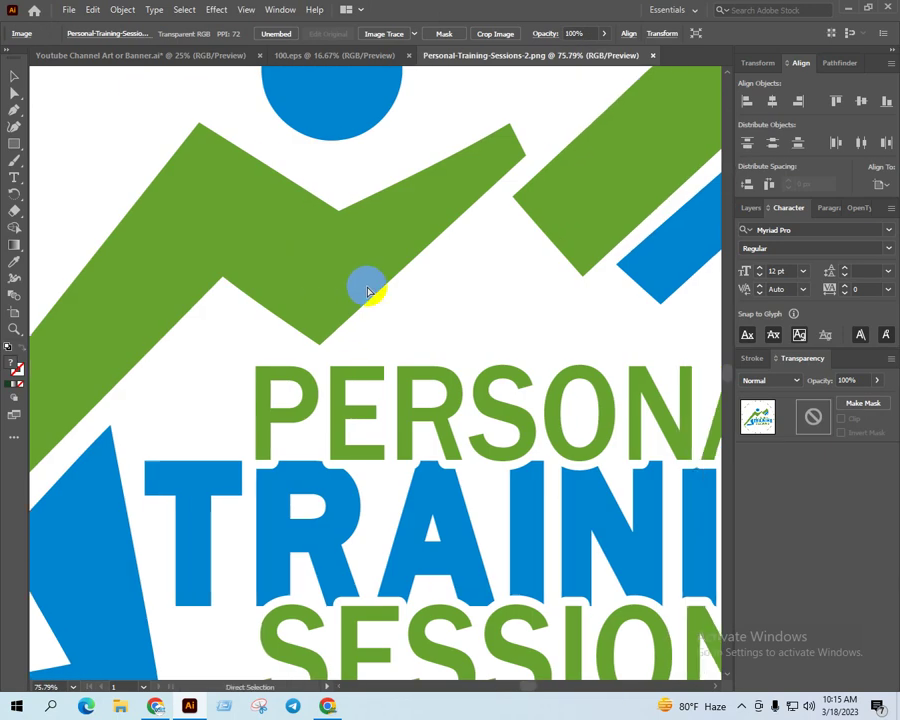
# Shrink the round training logo and drop it into the banner document above the green artboard
pyautogui.keyDown('alt'); pyautogui.scroll(-5, 369, 290); pyautogui.keyUp('alt')
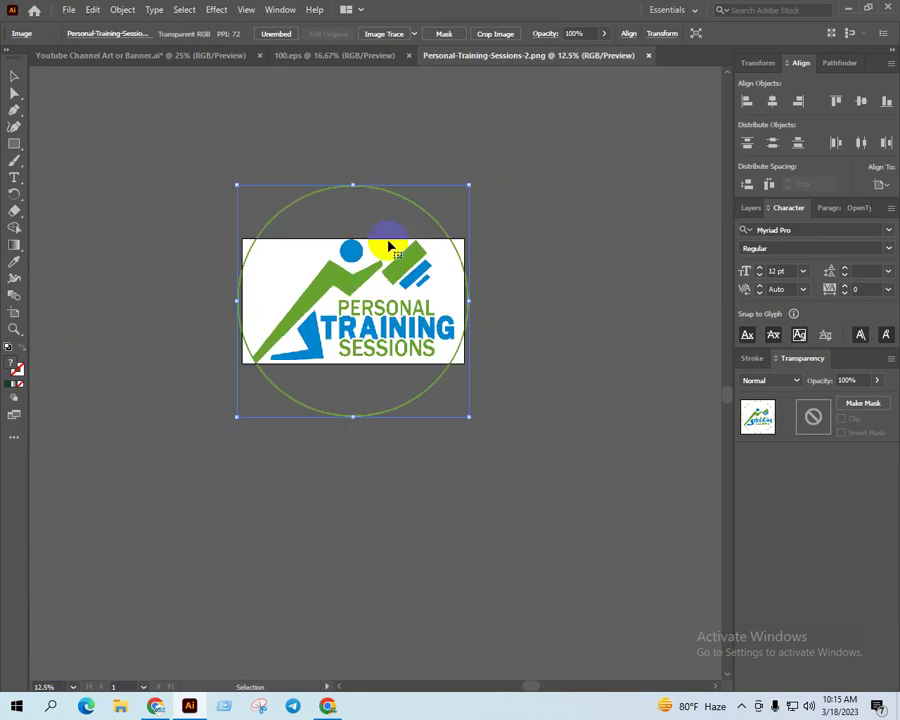
pyautogui.moveTo(468, 185); pyautogui.dragTo(410, 243)
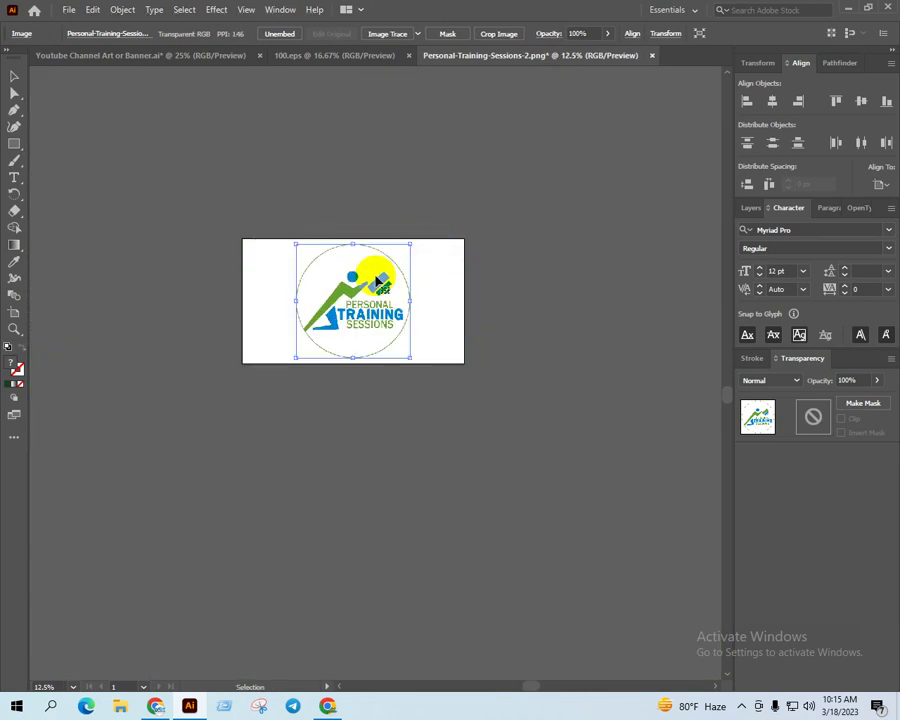
pyautogui.moveTo(337, 277)
pyautogui.mouseDown()
pyautogui.moveTo(337, 236)
pyautogui.moveTo(255, 186)
pyautogui.mouseUp()
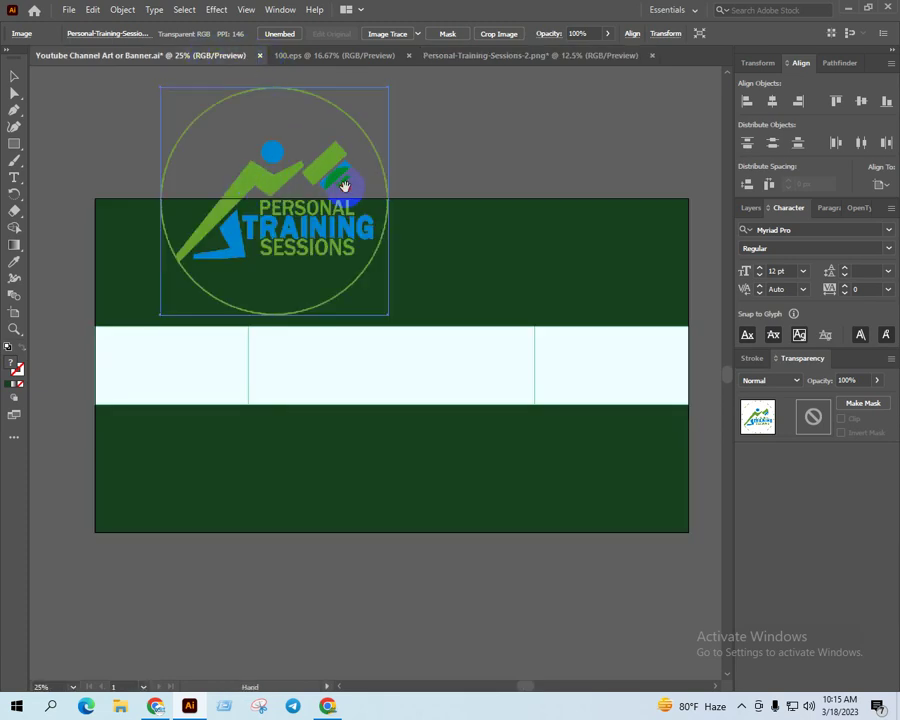
pyautogui.scroll(3, 342, 186)
pyautogui.moveTo(259, 357)
pyautogui.mouseDown()
pyautogui.moveTo(475, 175)
pyautogui.moveTo(478, 195)
pyautogui.mouseUp()
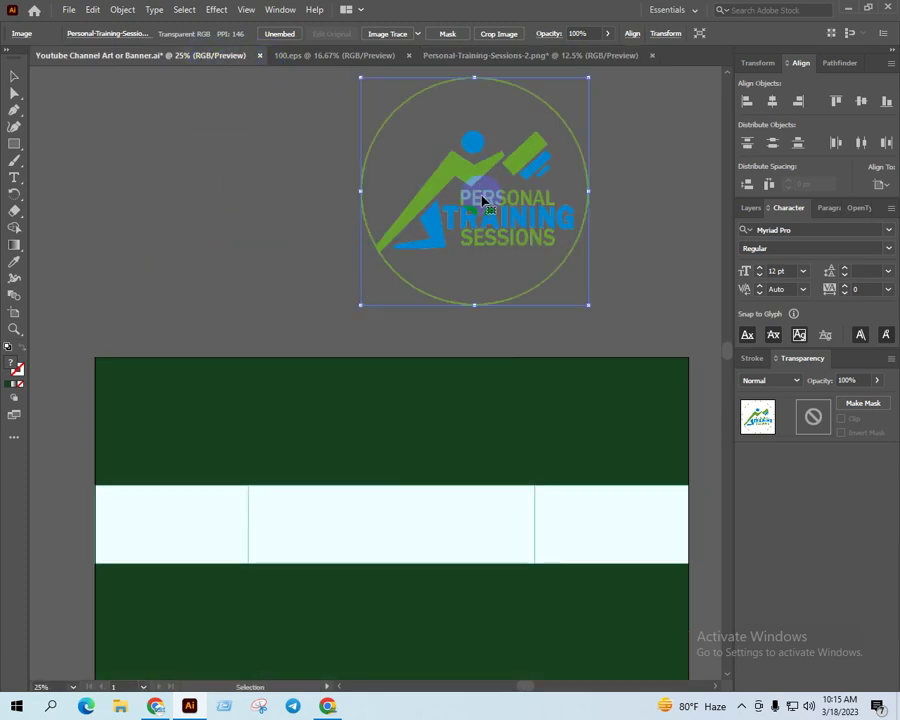
pyautogui.click(220, 216)
pyautogui.keyDown('alt'); pyautogui.scroll(-2, 462, 278); pyautogui.keyUp('alt')
pyautogui.moveTo(645, 330); pyautogui.dragTo(574, 280)
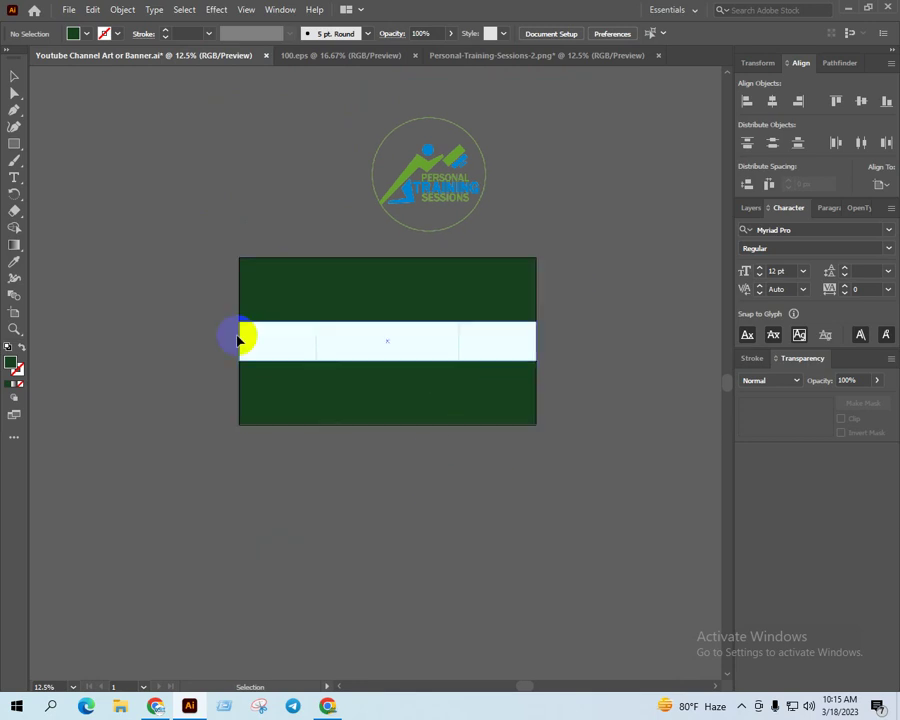
pyautogui.keyDown('alt'); pyautogui.scroll(1, 445, 483); pyautogui.keyUp('alt')
pyautogui.moveTo(586, 406); pyautogui.dragTo(580, 518)
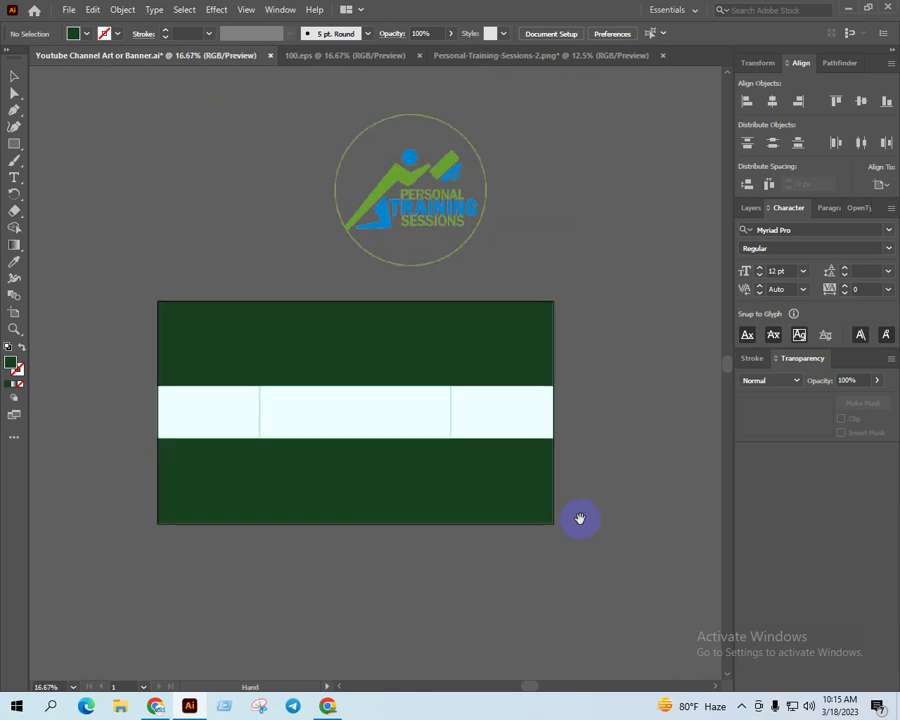
# Sample the logo's lime green onto the banner background rectangle
pyautogui.click(406, 338)
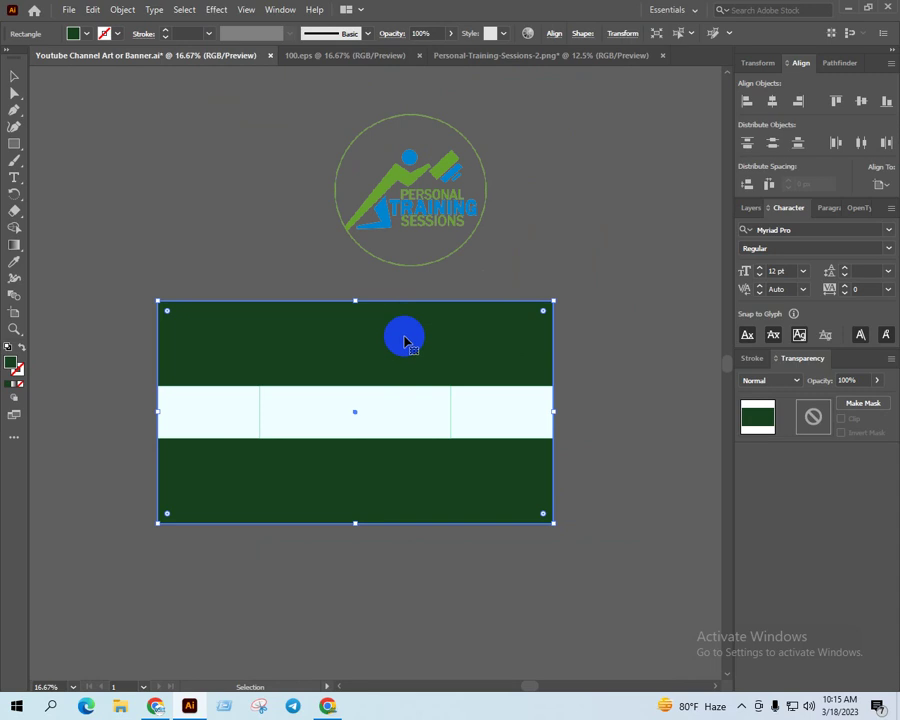
pyautogui.press('i')
pyautogui.click(404, 164)
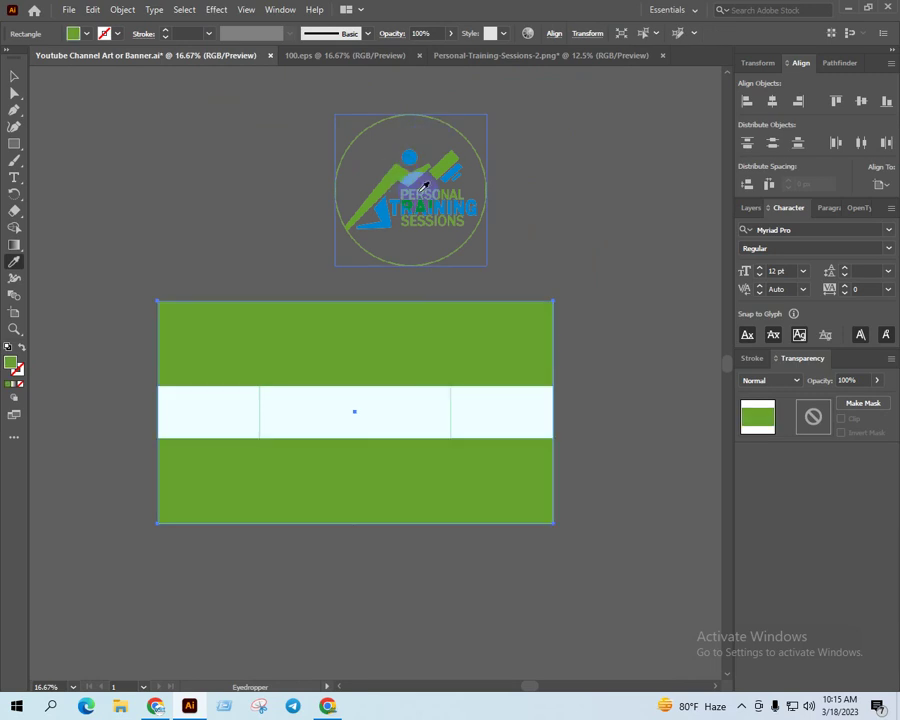
# Fill the white centre panel of the band with the same banner green, 68A32F
pyautogui.press('v')
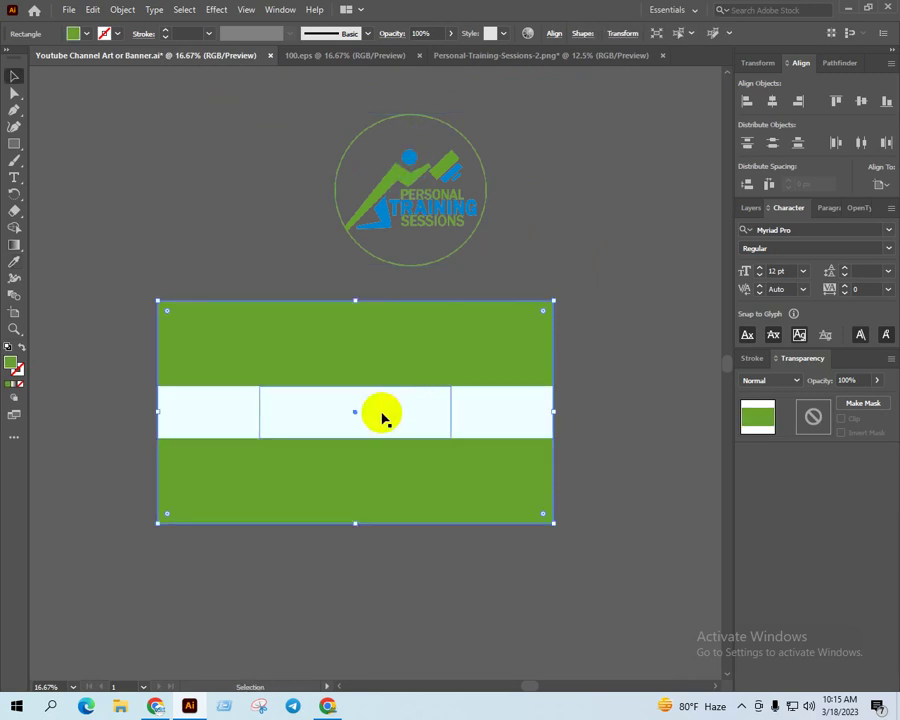
pyautogui.click(396, 400)
pyautogui.press('i')
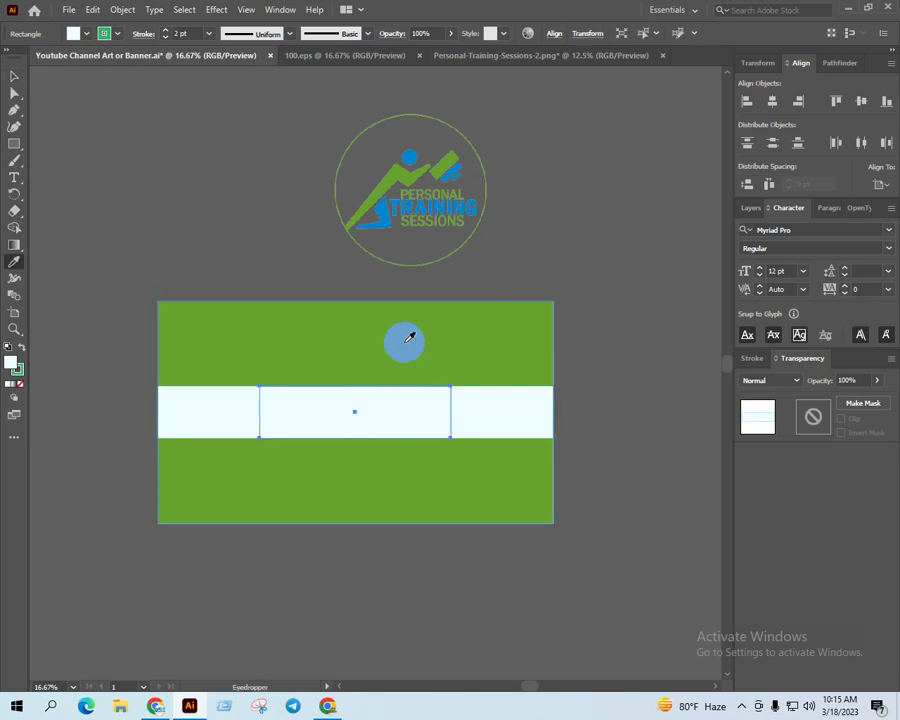
pyautogui.click(406, 316)
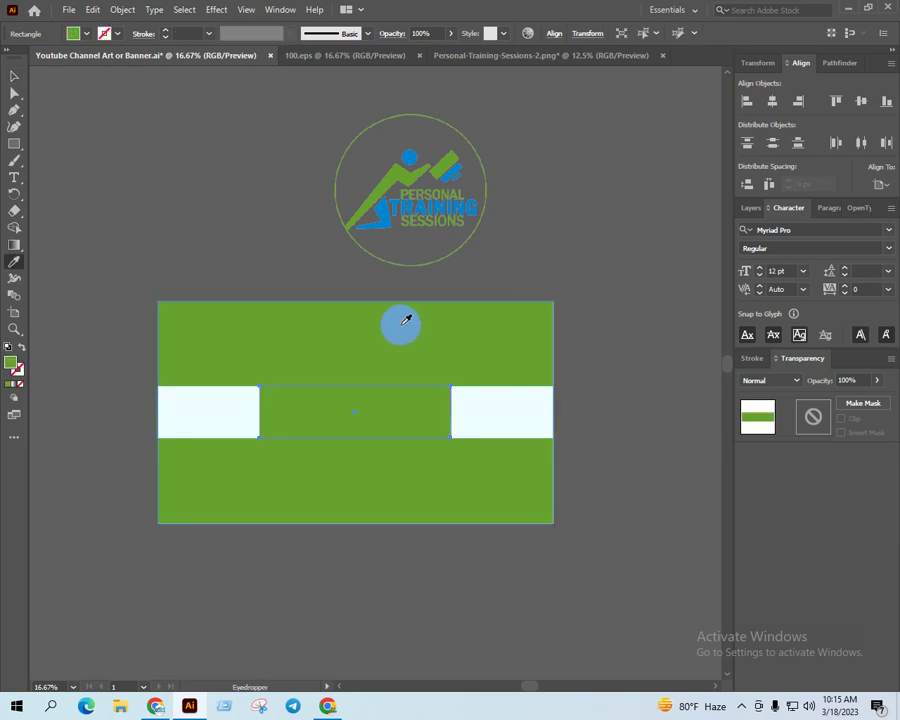
pyautogui.doubleClick(9, 365)
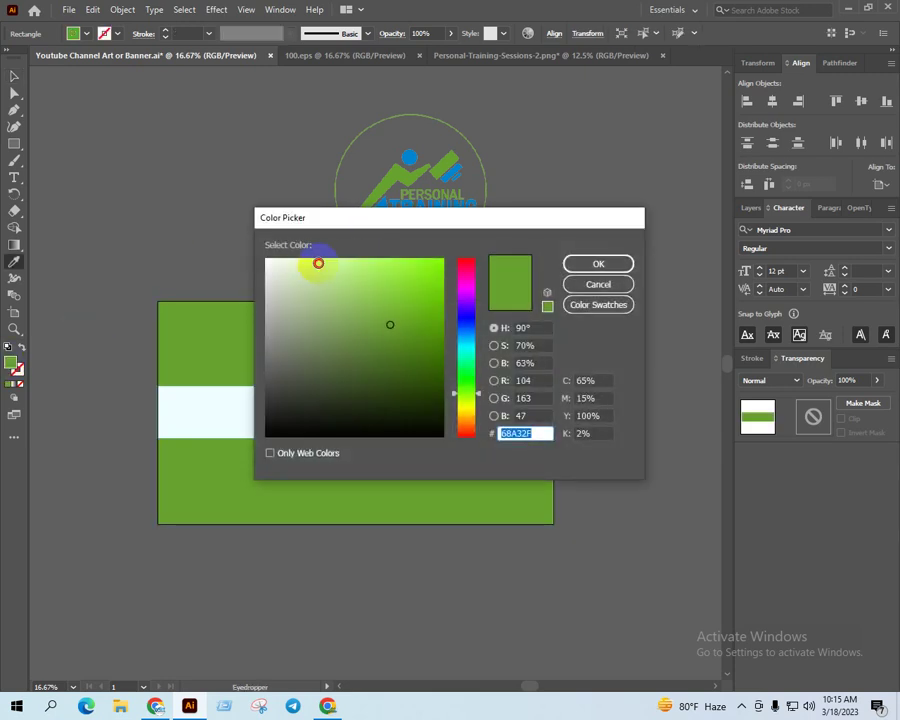
# Lighten the centre panel's fill to pale sage green C4D6B0 and deselect it
pyautogui.moveTo(318, 263)
pyautogui.mouseDown()
pyautogui.moveTo(300, 232)
pyautogui.moveTo(297, 285)
pyautogui.mouseUp()
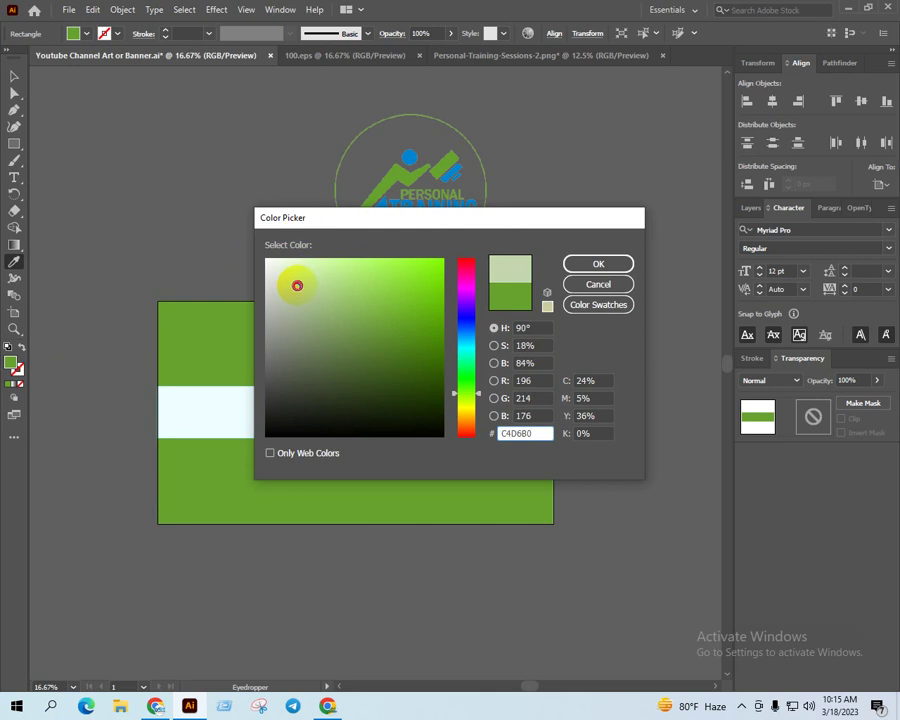
pyautogui.click(582, 262)
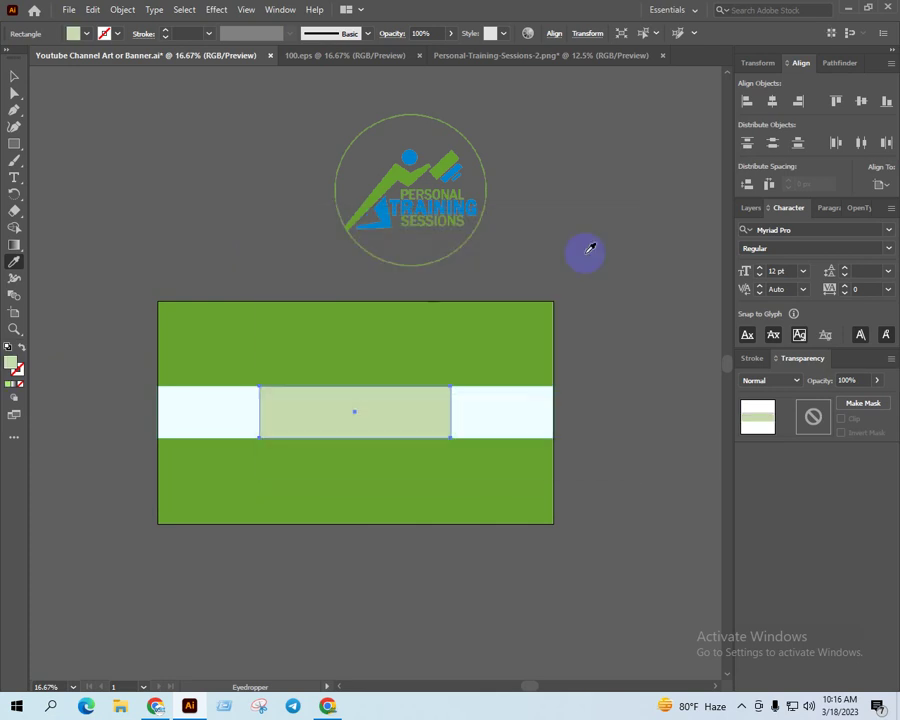
pyautogui.press('v')
pyautogui.click(610, 214)
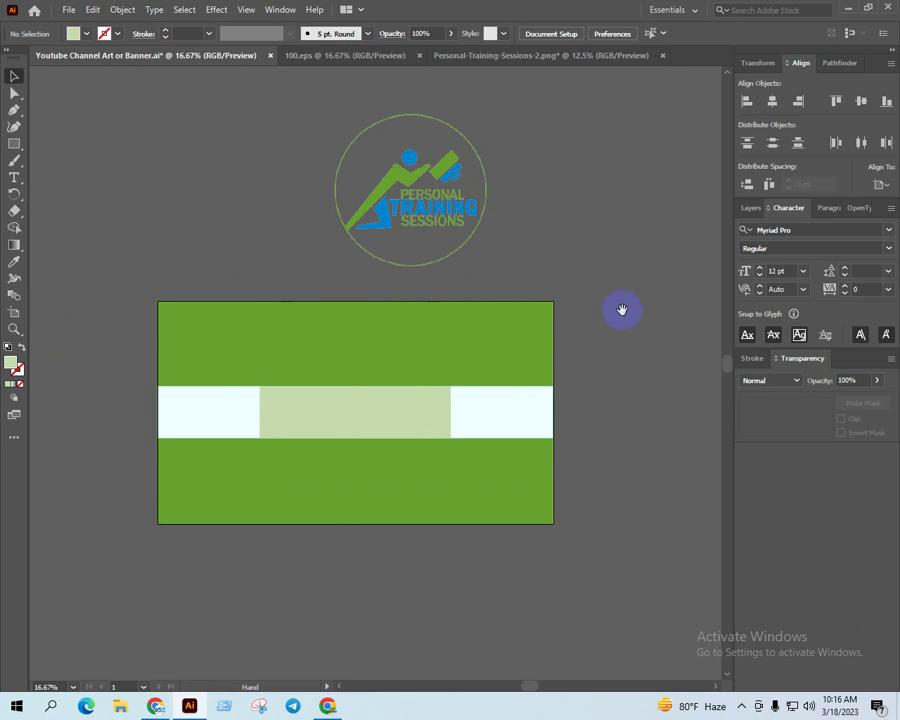
# Zoom in and sample the logo's blue onto the full-width band
pyautogui.moveTo(621, 310); pyautogui.dragTo(630, 252)
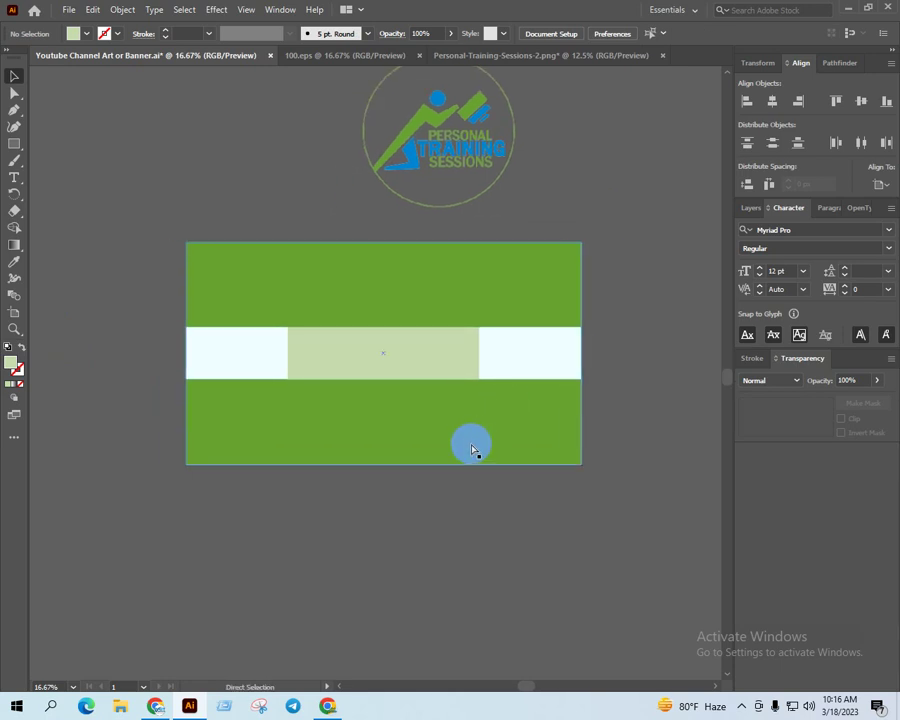
pyautogui.hotkey('ctrl', '=')
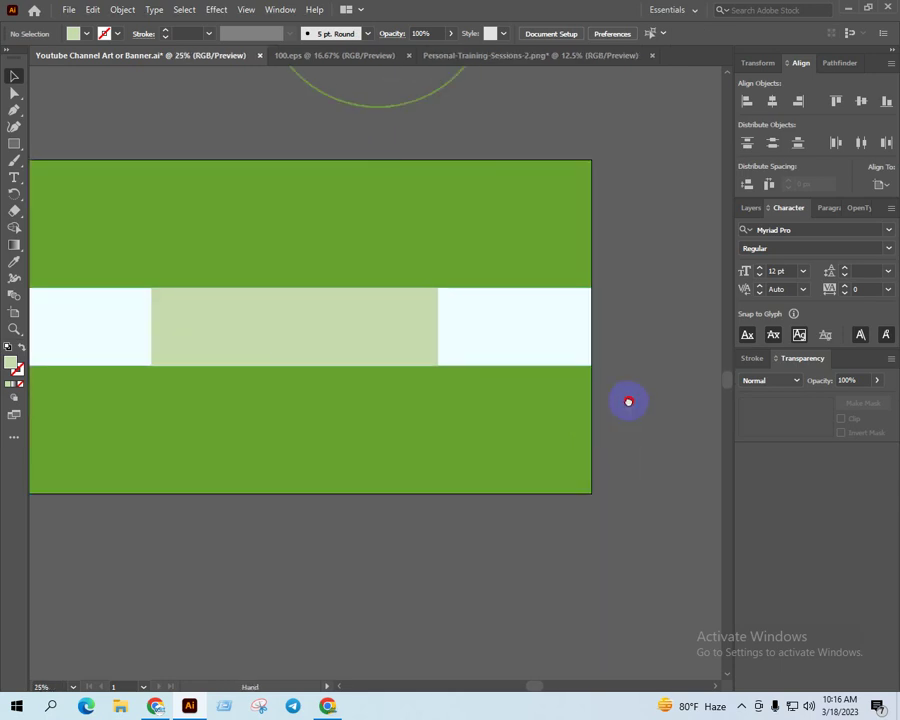
pyautogui.scroll(-1, 655, 415)
pyautogui.click(411, 372)
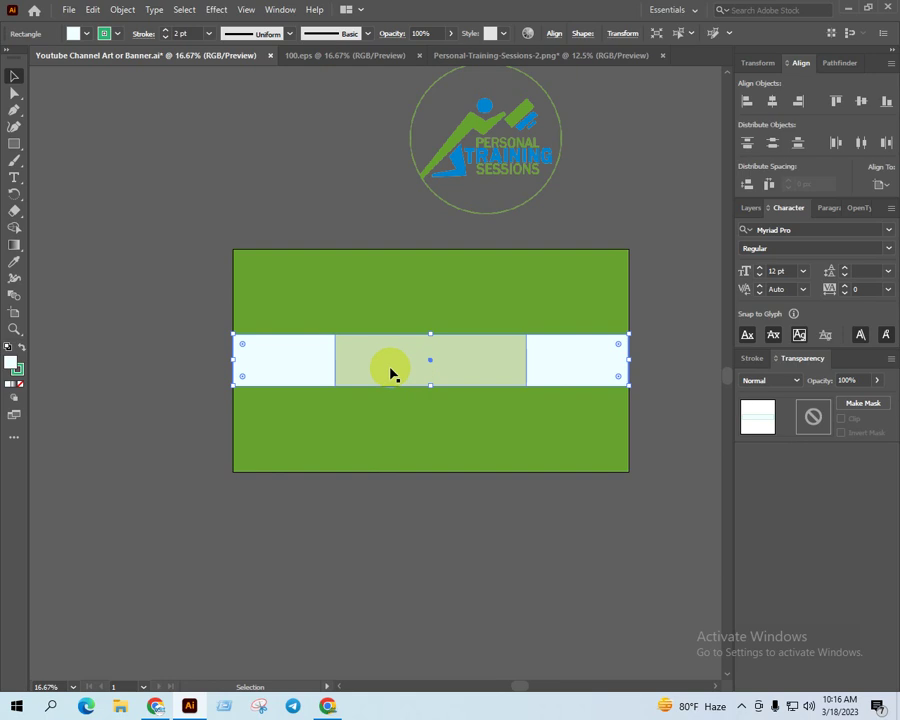
pyautogui.press('i')
pyautogui.click(540, 151)
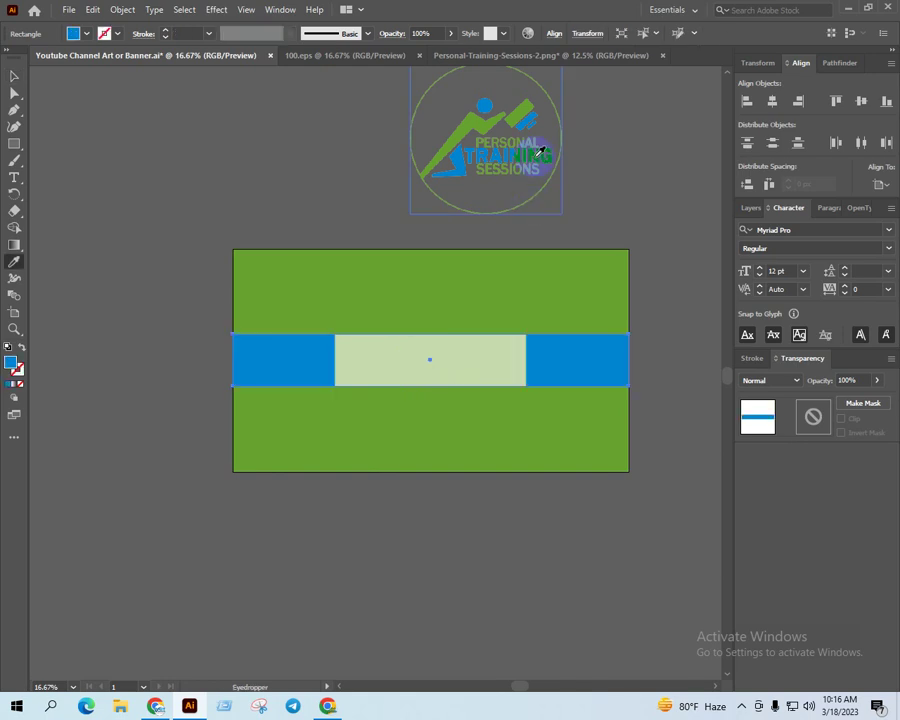
pyautogui.press('v')
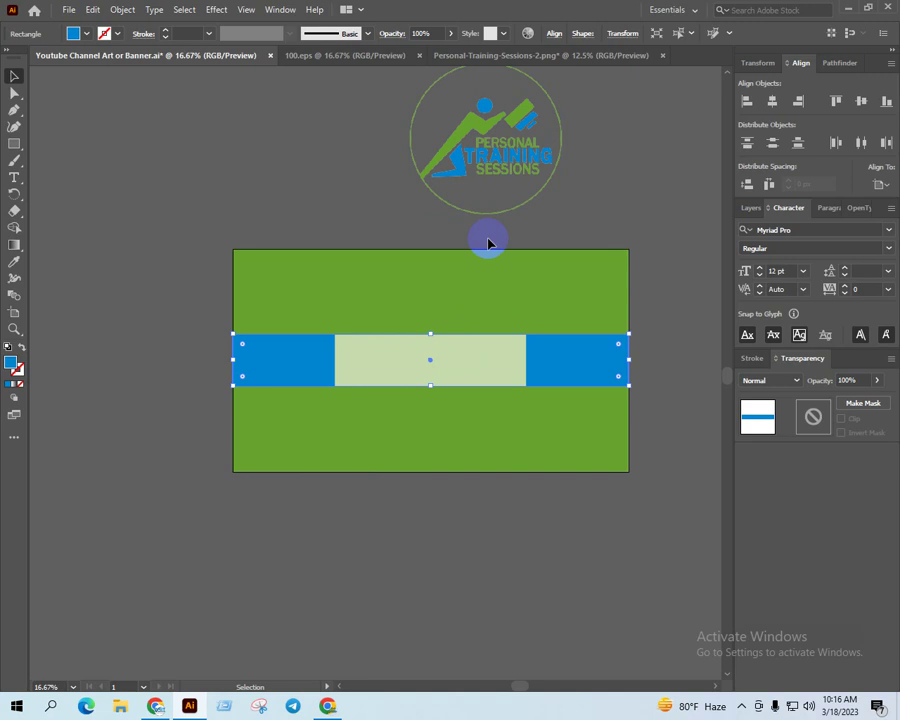
pyautogui.click(745, 708)
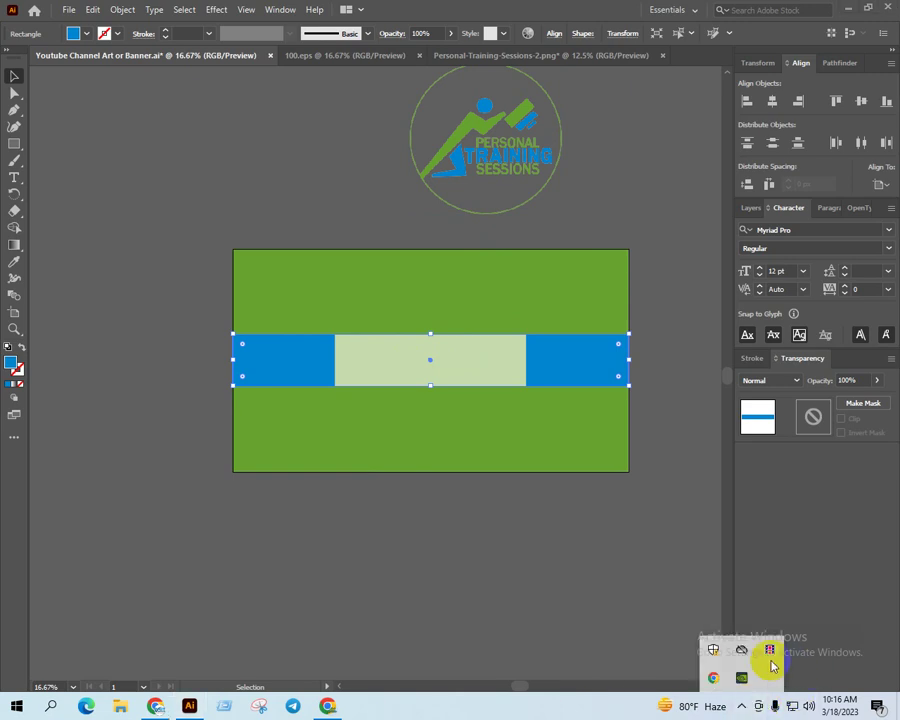
pyautogui.click(762, 662)
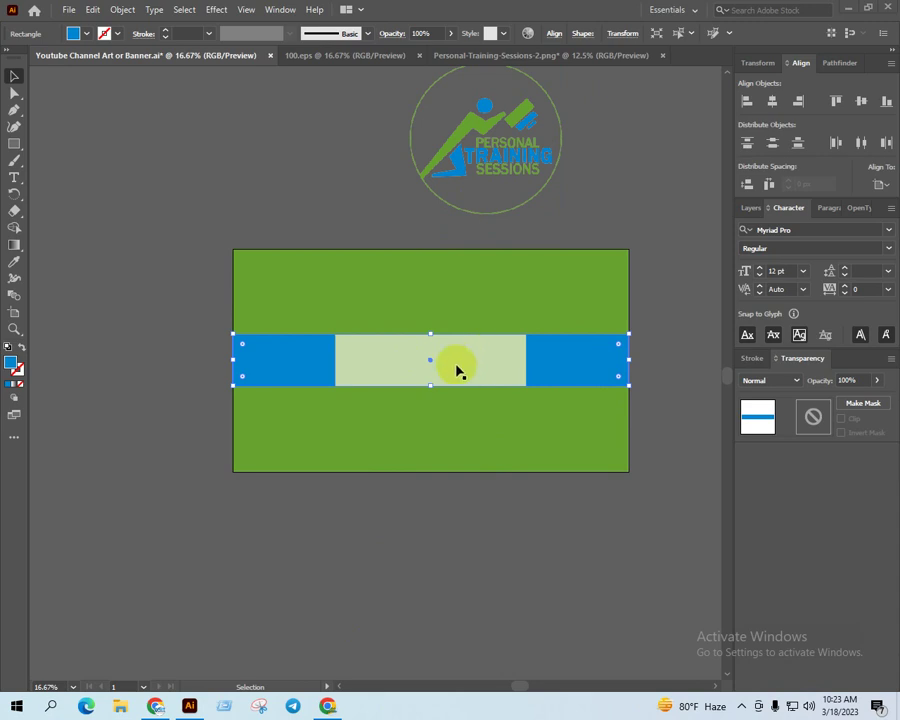
# Resample the centre panel's pale green onto the full-width band instead
pyautogui.click(624, 210)
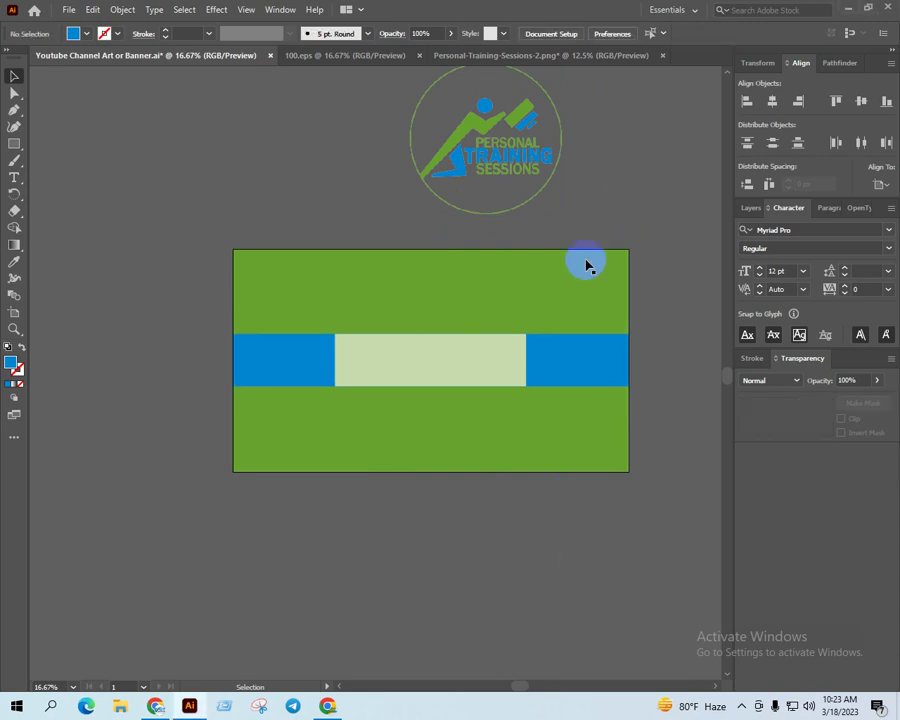
pyautogui.click(484, 365)
pyautogui.click(572, 362)
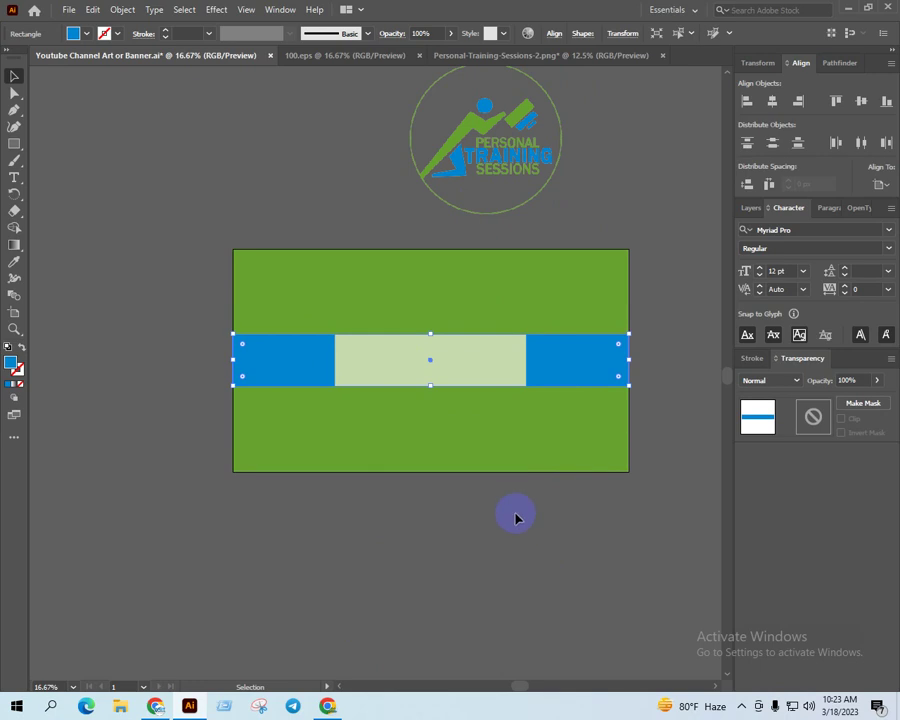
pyautogui.press('i')
pyautogui.click(494, 368)
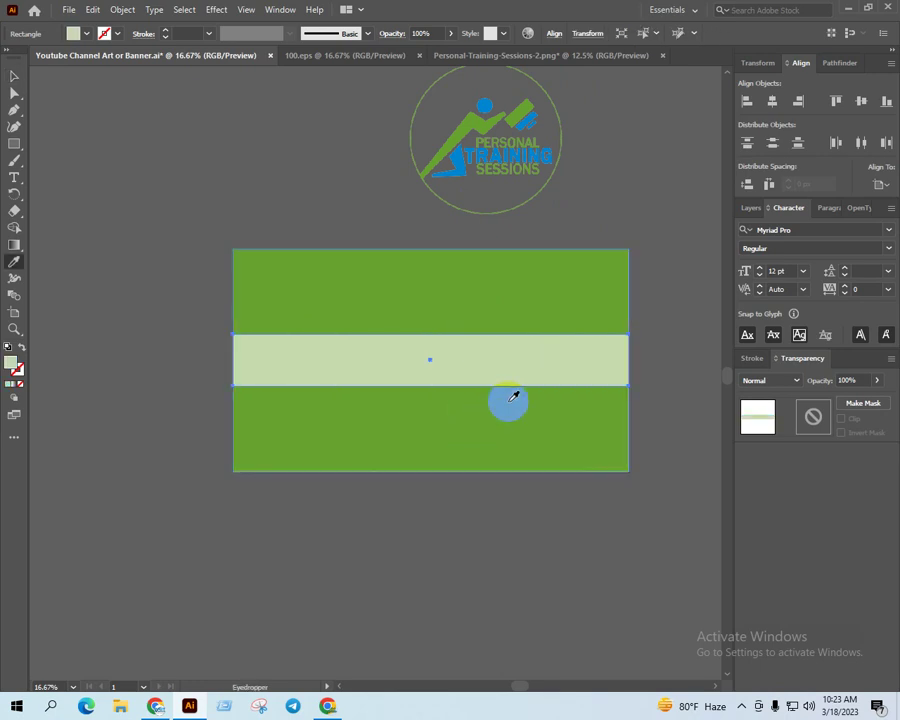
# Deepen the full-width band's fill to sage green 99BA6E, then deselect it
pyautogui.press('v')
pyautogui.doubleClick(12, 365)
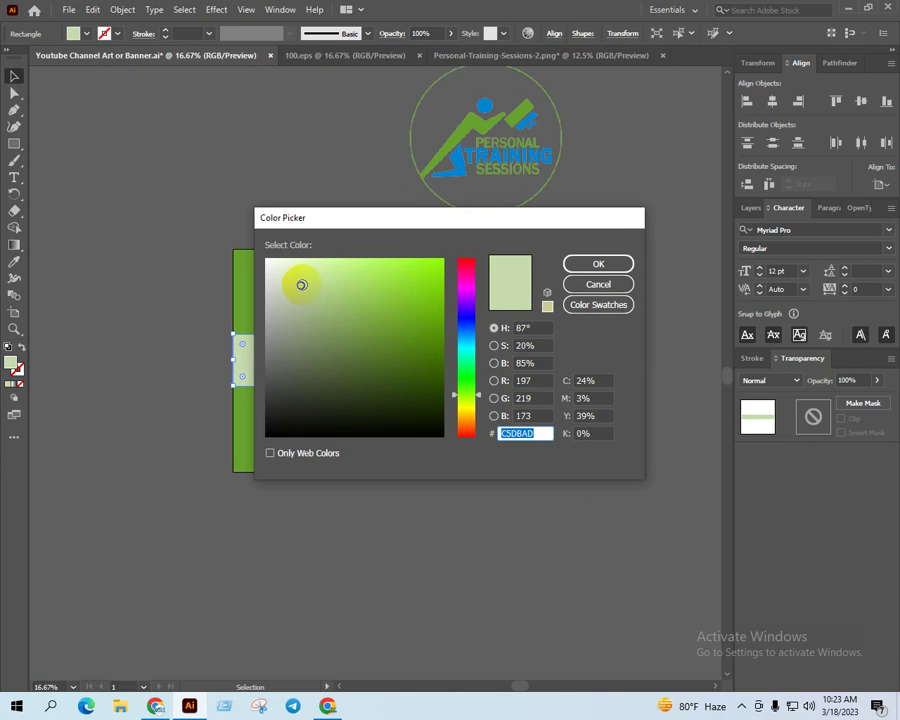
pyautogui.moveTo(318, 291); pyautogui.dragTo(324, 295)
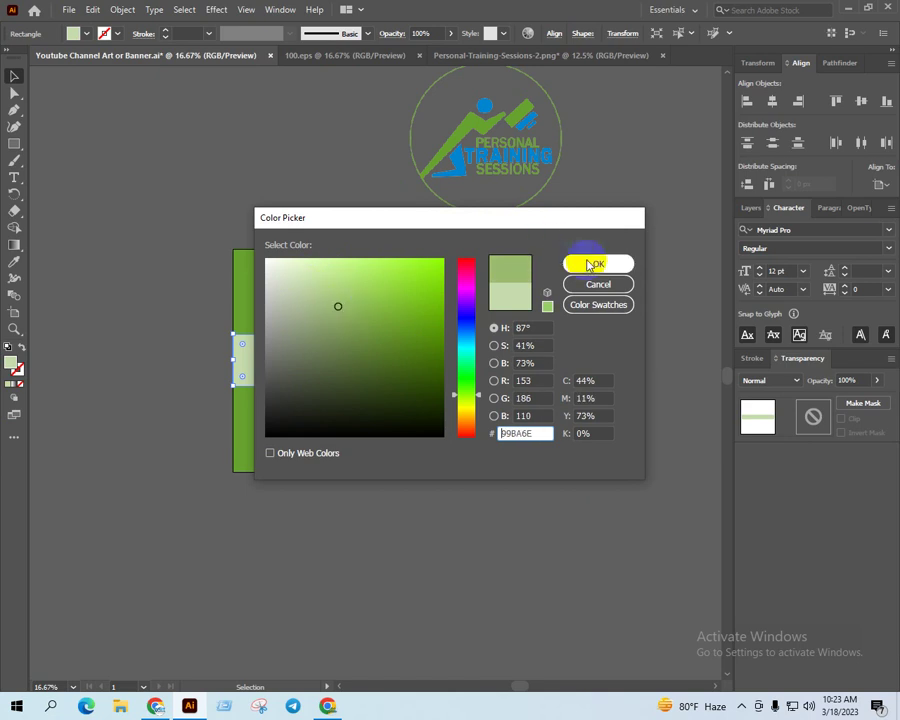
pyautogui.click(597, 264)
pyautogui.click(620, 160)
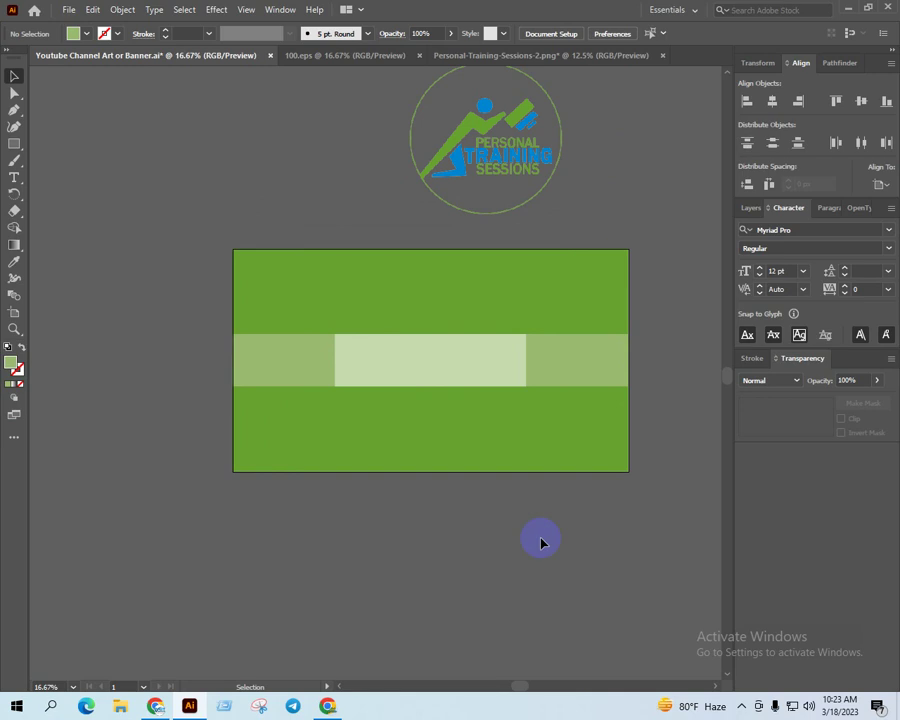
pyautogui.hscroll(-1, 541, 543)
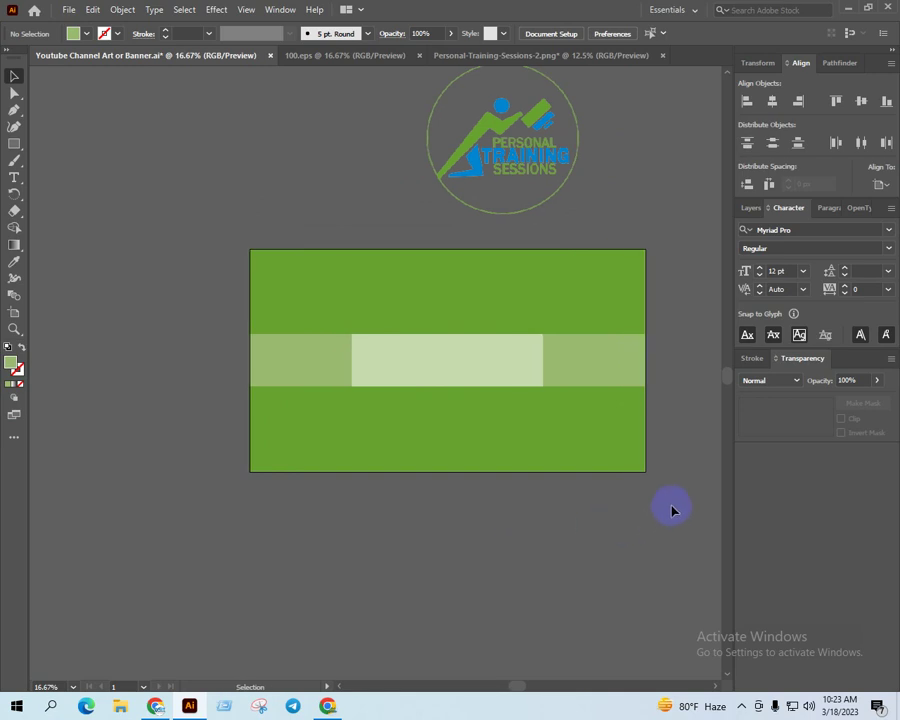
# Move the logo onto the band, shrink it, and centre it horizontally and vertically on the banner
pyautogui.scroll(1, 671, 492)
pyautogui.moveTo(548, 532)
pyautogui.mouseDown()
pyautogui.moveTo(617, 570)
pyautogui.moveTo(596, 580)
pyautogui.mouseUp()
pyautogui.scroll(2, 557, 399)
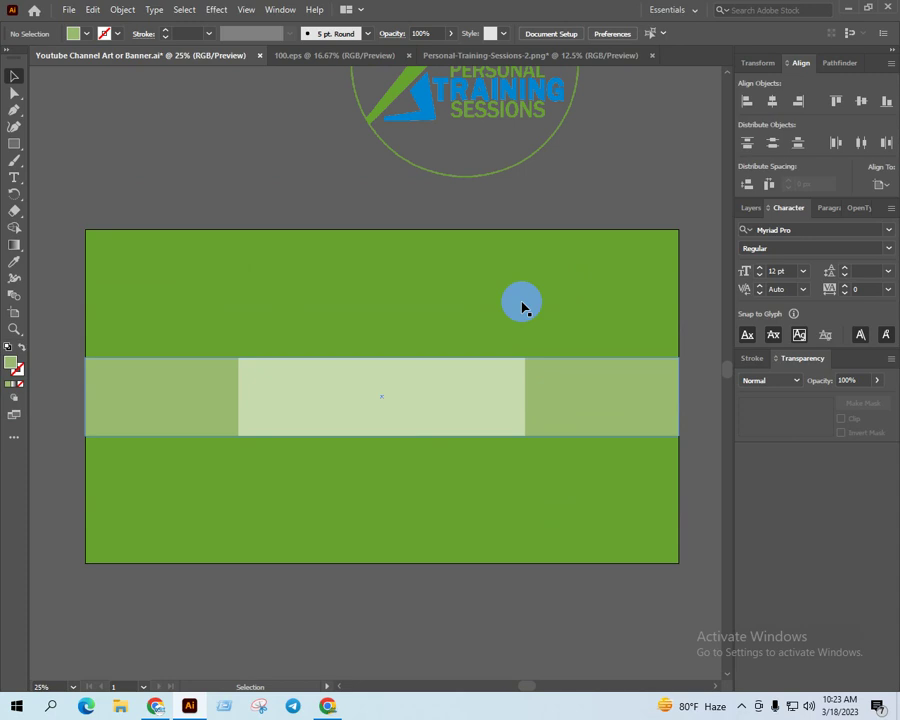
pyautogui.moveTo(486, 106); pyautogui.dragTo(465, 210)
pyautogui.moveTo(385, 401); pyautogui.dragTo(391, 407)
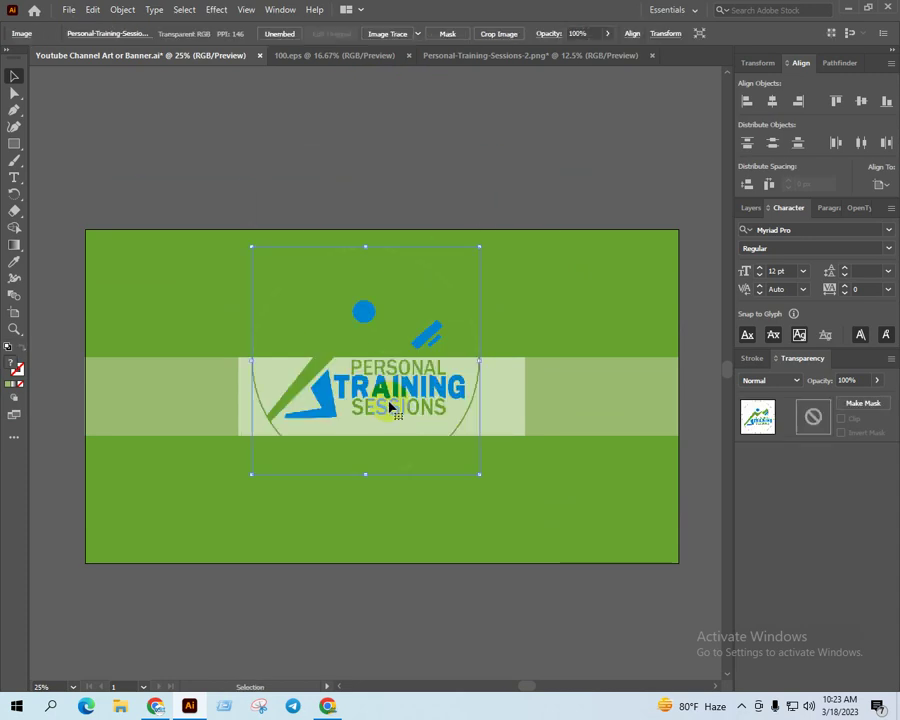
pyautogui.moveTo(479, 246); pyautogui.dragTo(425, 338)
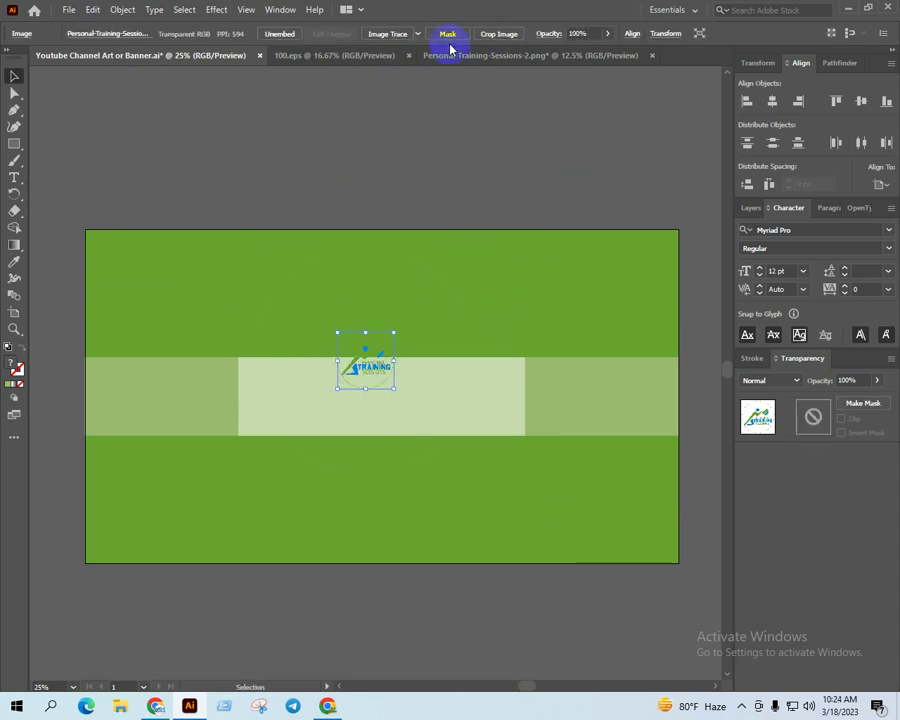
pyautogui.click(769, 183)
pyautogui.click(771, 101)
pyautogui.click(860, 101)
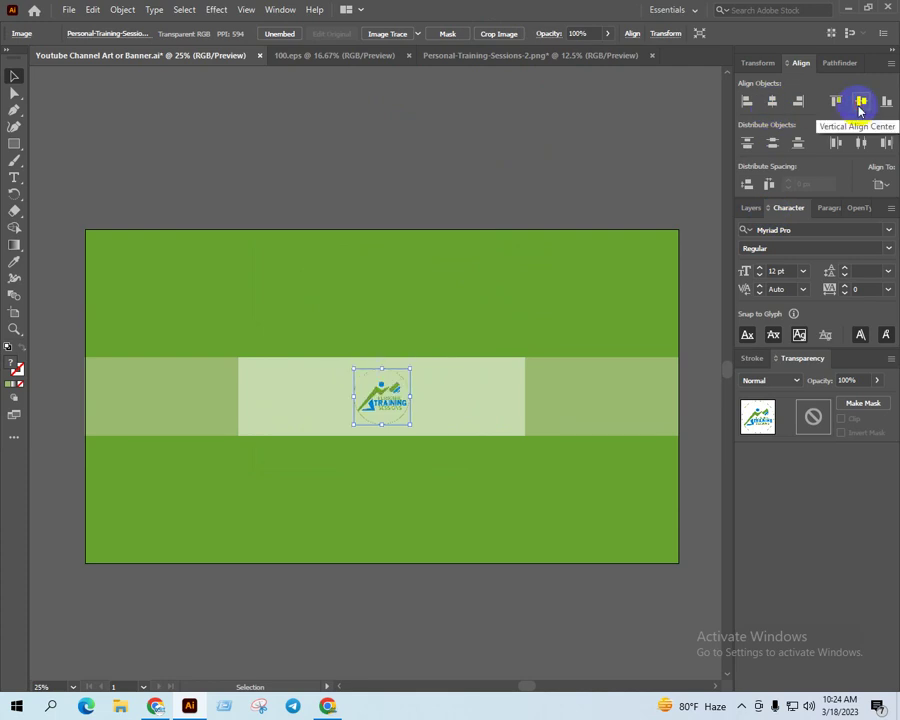
pyautogui.click(483, 620)
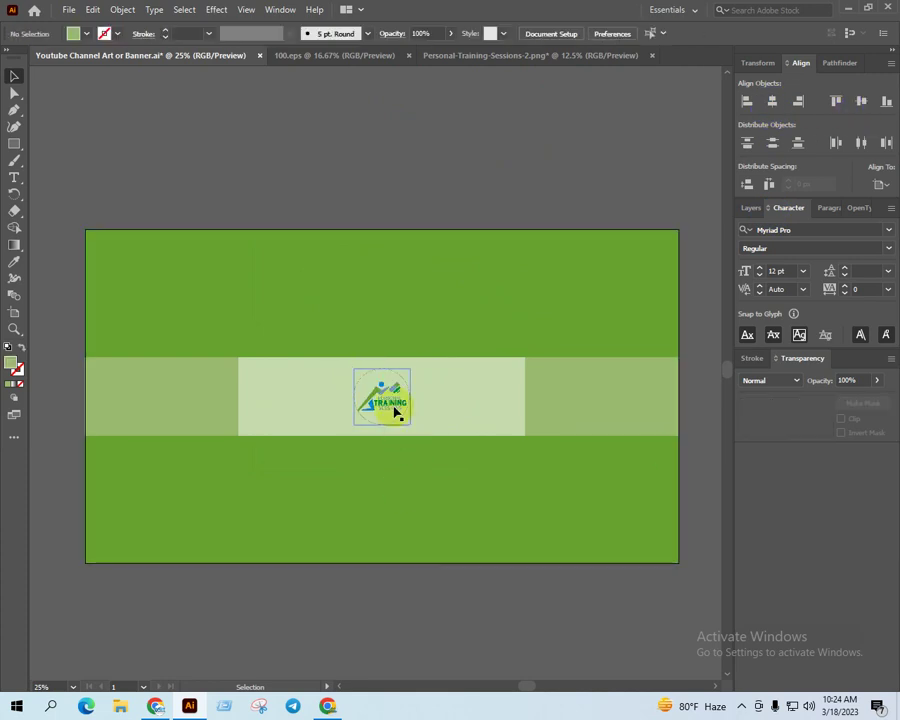
# Enlarge the centred logo to fill the pale panel's 338 px height
pyautogui.scroll(2, 373, 421)
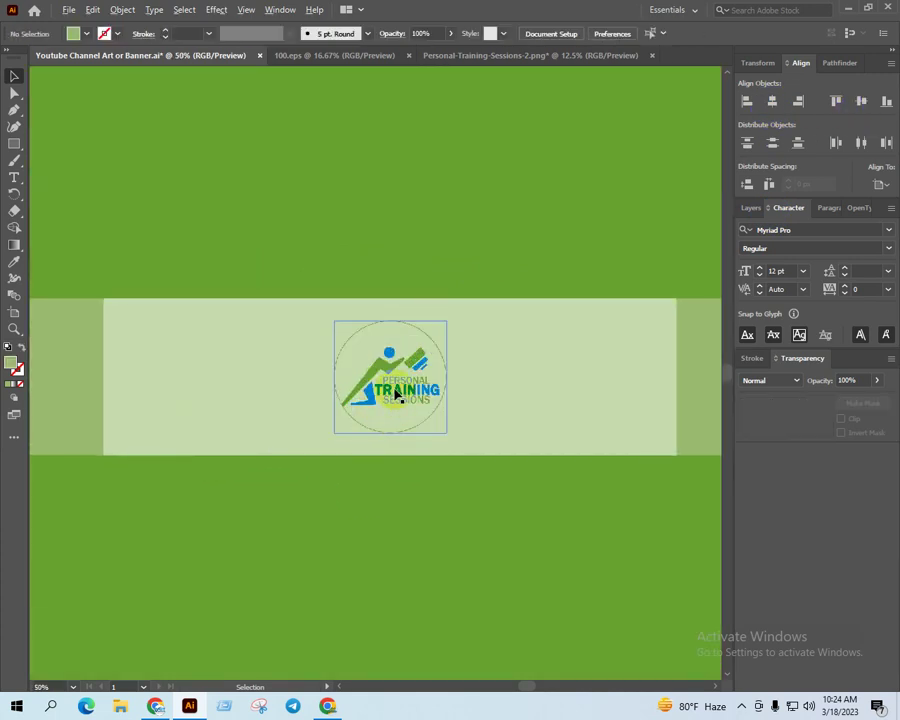
pyautogui.scroll(2, 396, 395)
pyautogui.scroll(-2, 396, 395)
pyautogui.click(400, 385)
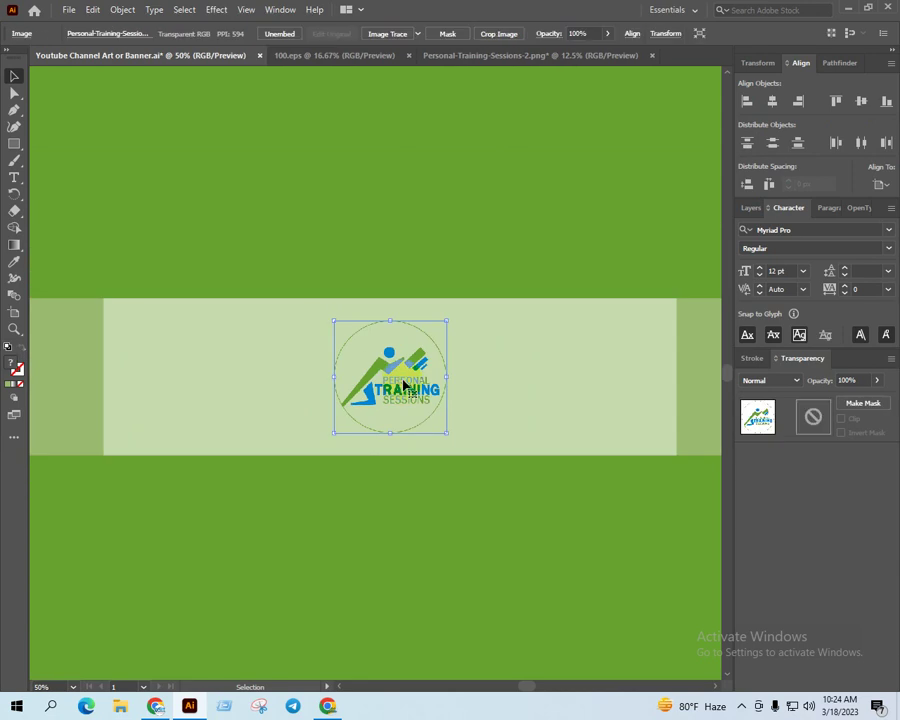
pyautogui.moveTo(449, 320); pyautogui.dragTo(467, 298)
pyautogui.click(558, 362)
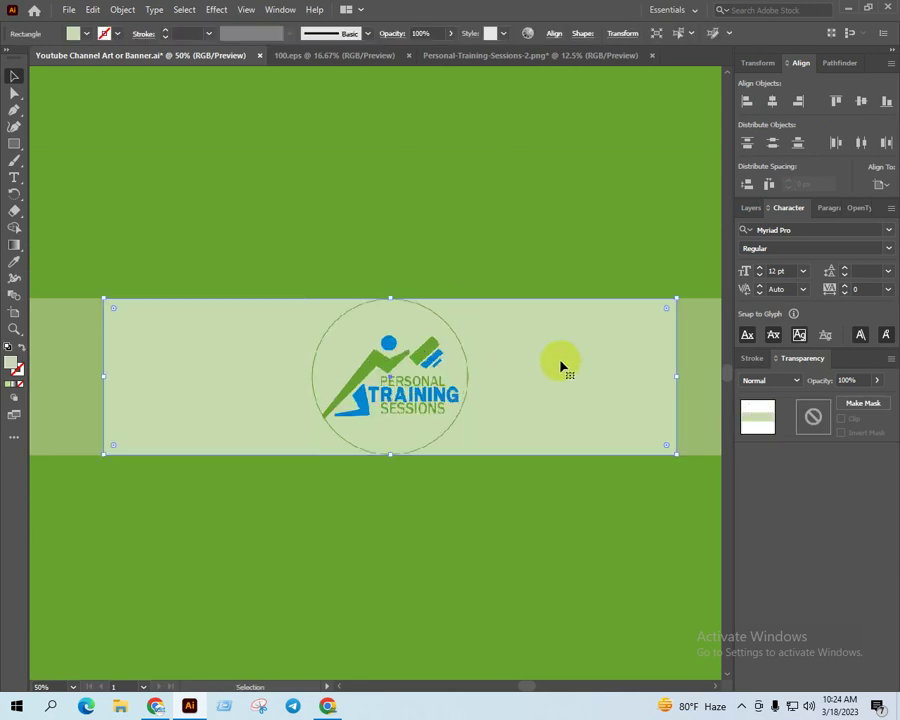
# Recolour the central band's fill to a very pale green (E8FFCA), then deselect it
pyautogui.doubleClick(12, 363)
pyautogui.moveTo(300, 285); pyautogui.dragTo(303, 255)
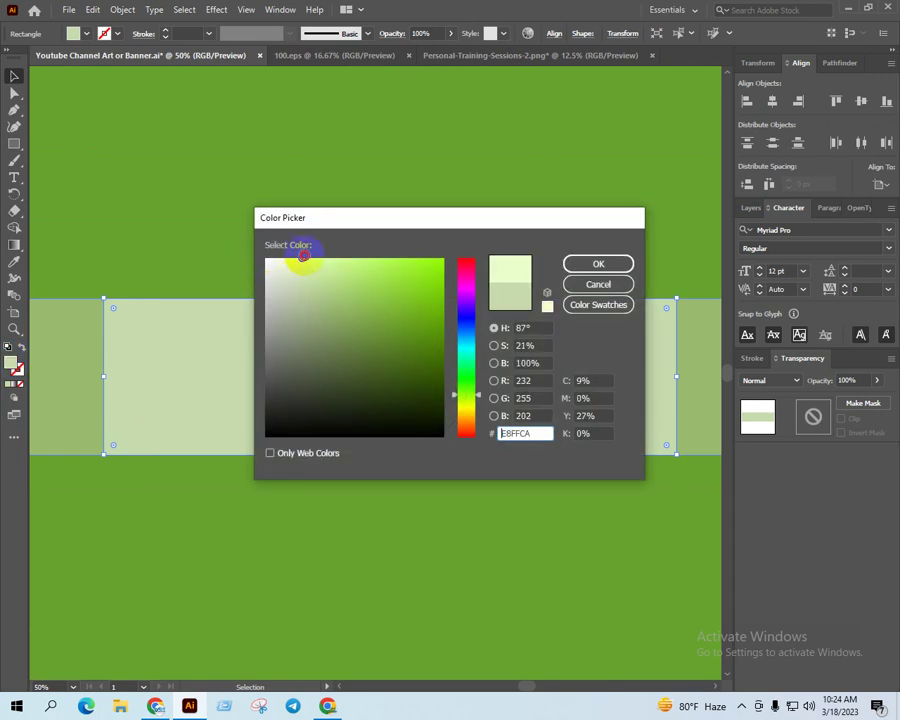
pyautogui.click(612, 262)
pyautogui.scroll(-2, 485, 290)
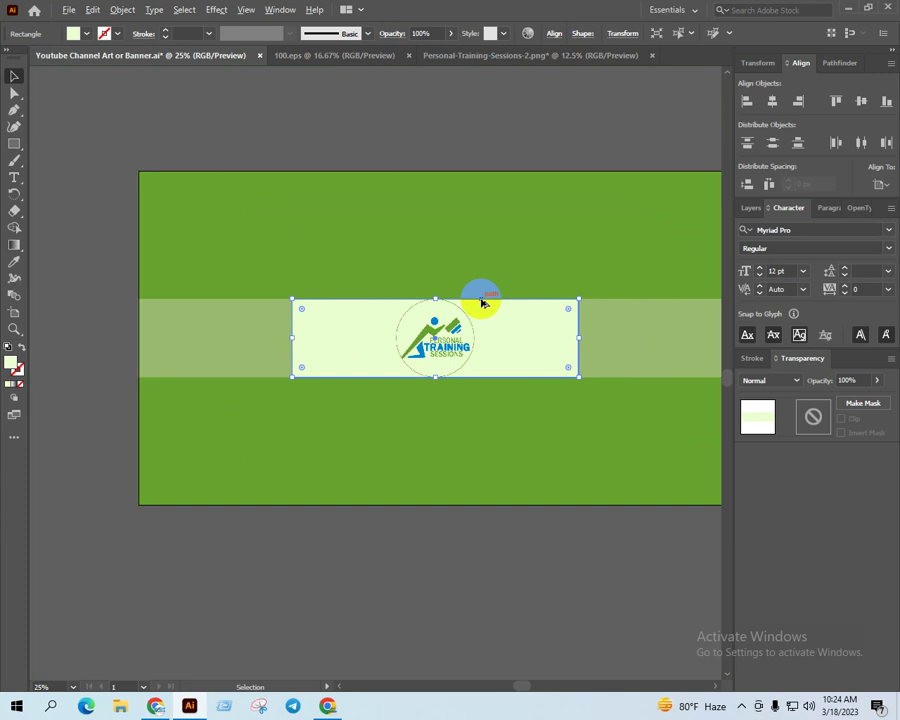
pyautogui.click(464, 108)
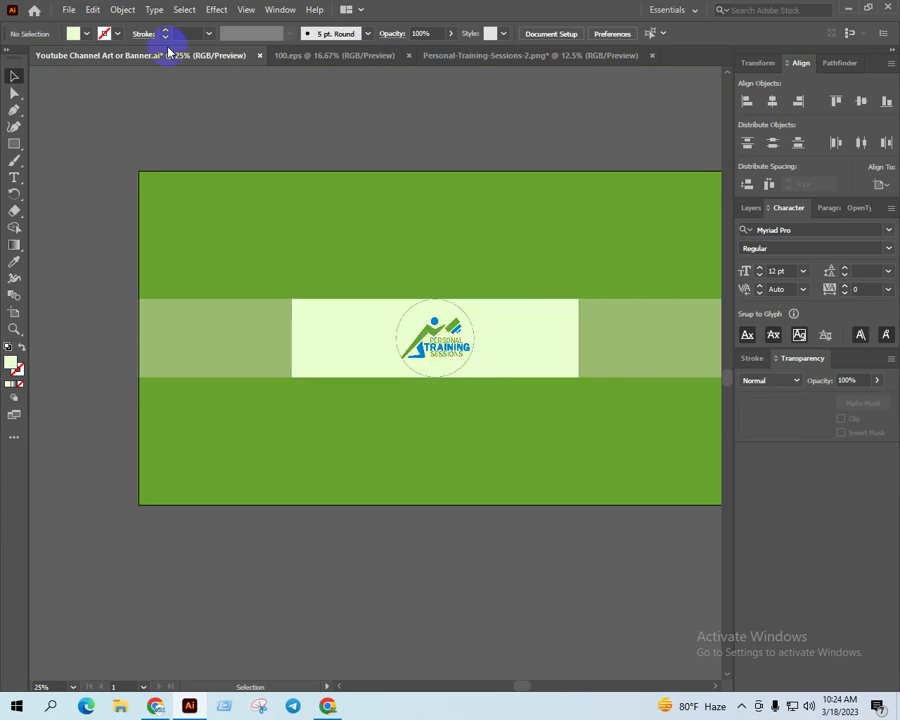
# Delete the old logo from the light band
pyautogui.click(440, 344)
pyautogui.press('Delete')
pyautogui.click(148, 100)
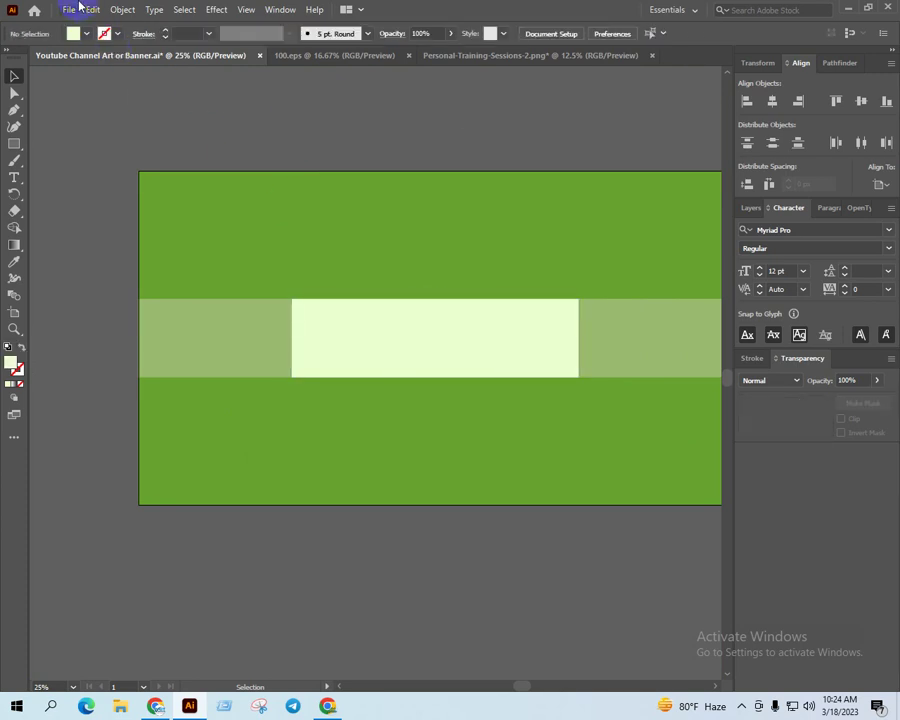
# Place the Personal-Training-Sessions image from the Desktop onto the artboard
pyautogui.click(70, 9)
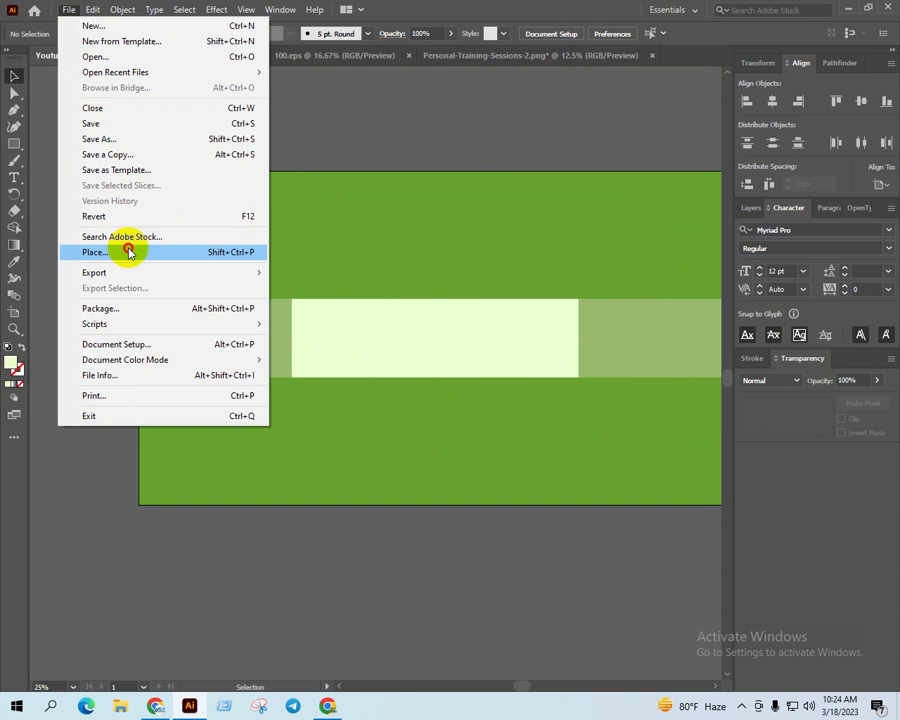
pyautogui.click(128, 252)
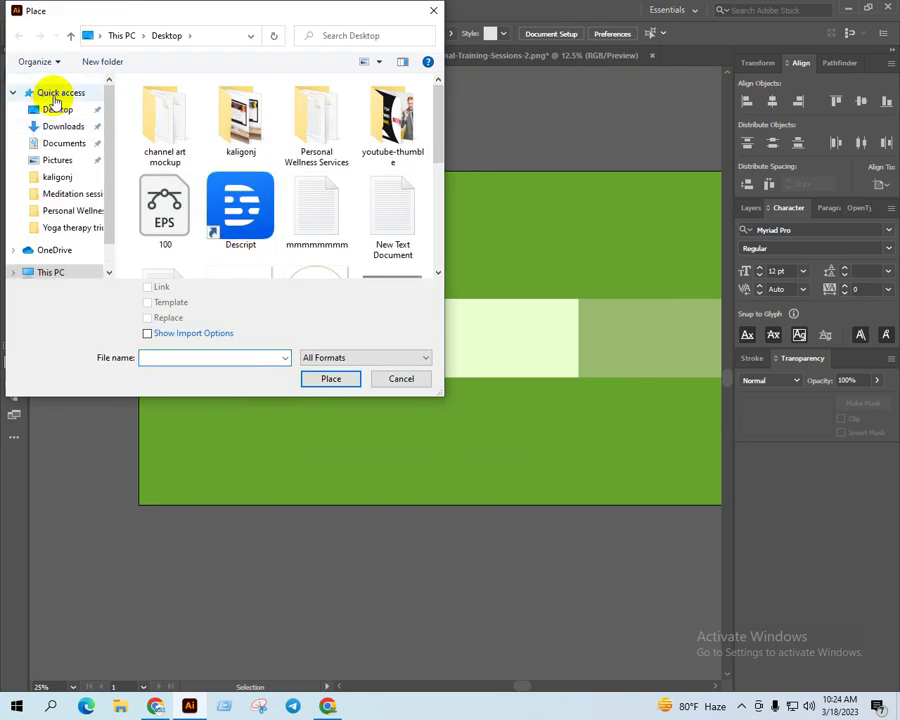
pyautogui.click(57, 109)
pyautogui.scroll(-3, 240, 150)
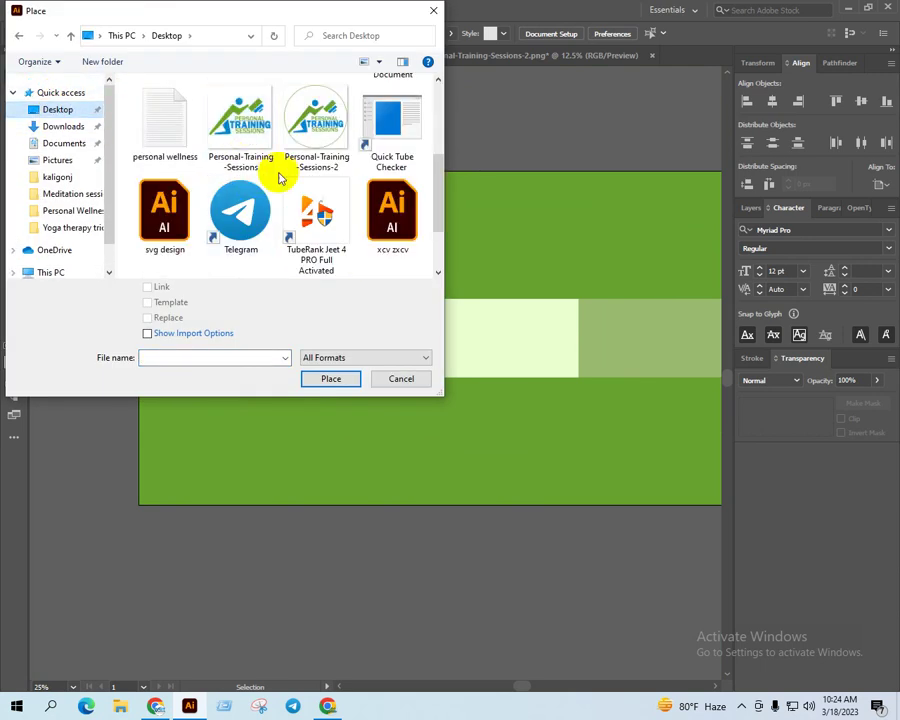
pyautogui.click(246, 127)
pyautogui.doubleClick(246, 127)
pyautogui.click(245, 124)
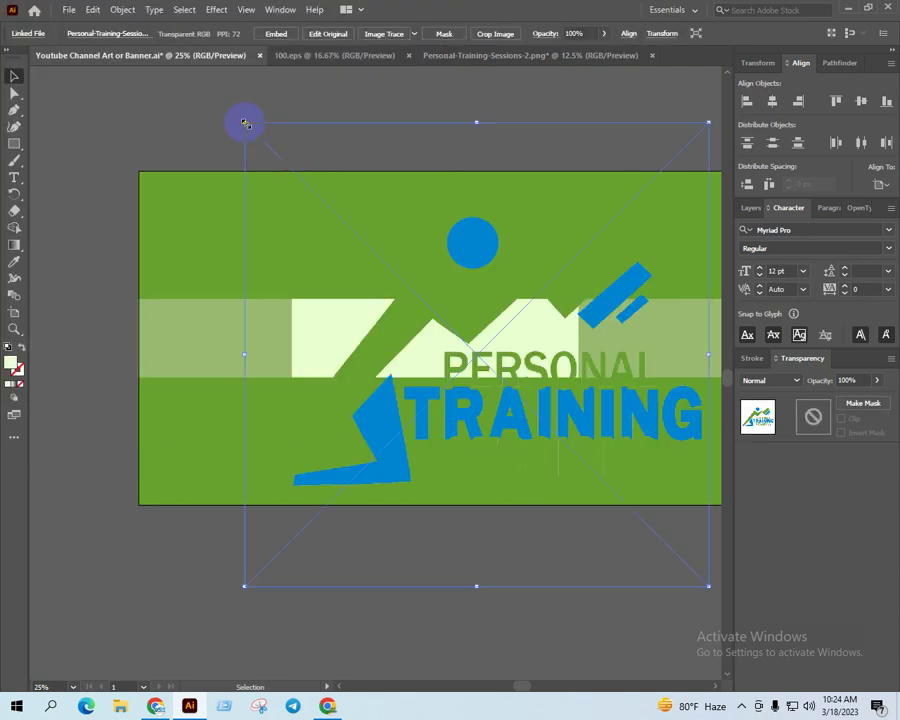
# Embed the placed logo and scale it down to fit the pale band
pyautogui.click(278, 34)
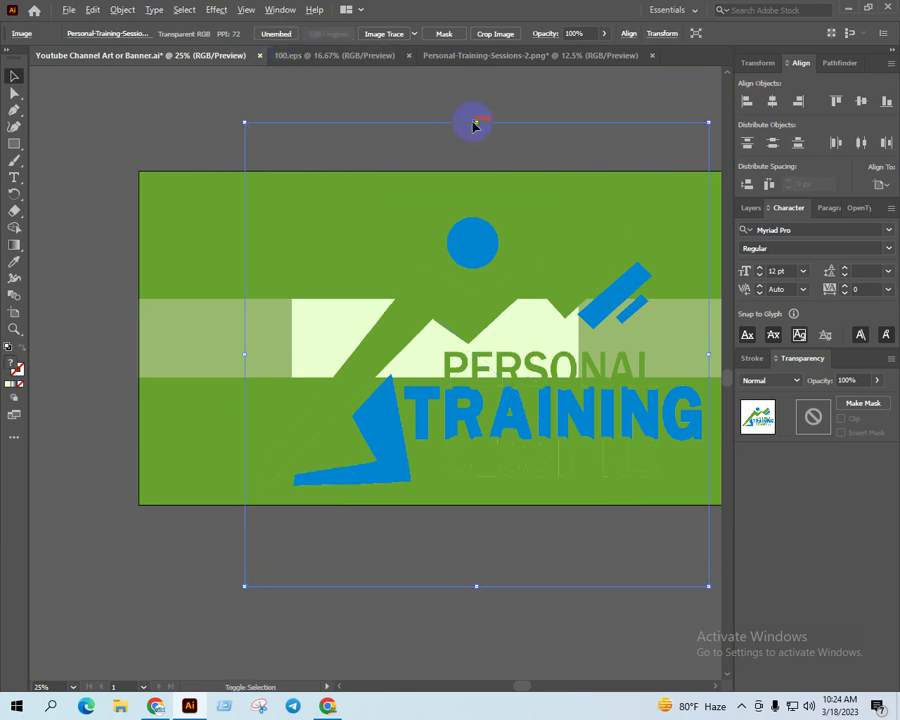
pyautogui.moveTo(474, 124); pyautogui.dragTo(494, 316)
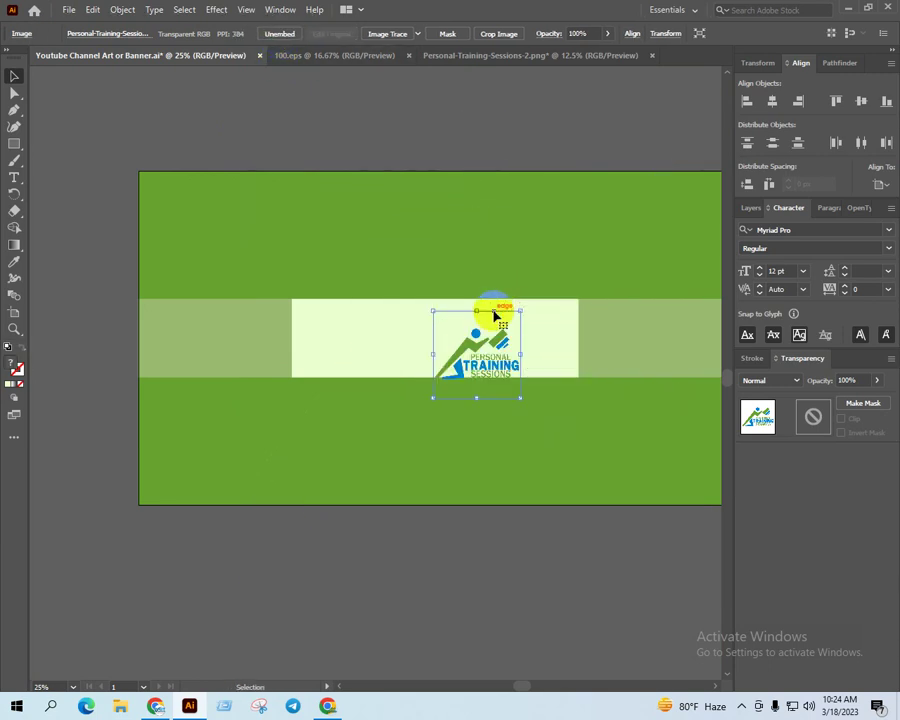
pyautogui.hotkey('ctrl', '+')
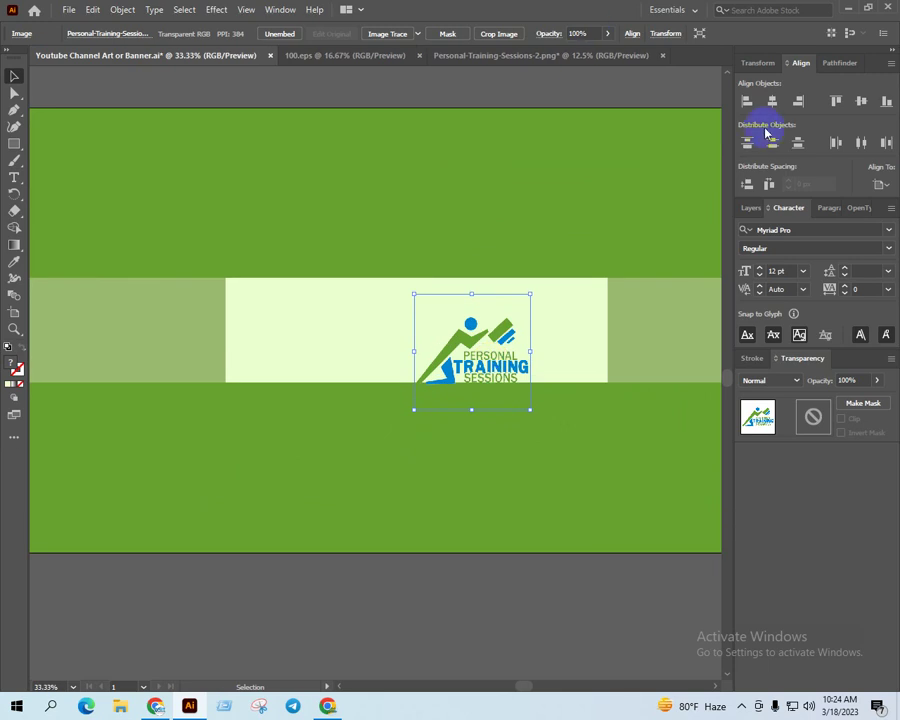
# Centre the logo horizontally and vertically, then move it to the band's left side
pyautogui.click(772, 101)
pyautogui.click(861, 101)
pyautogui.hotkey('ctrl', '+')
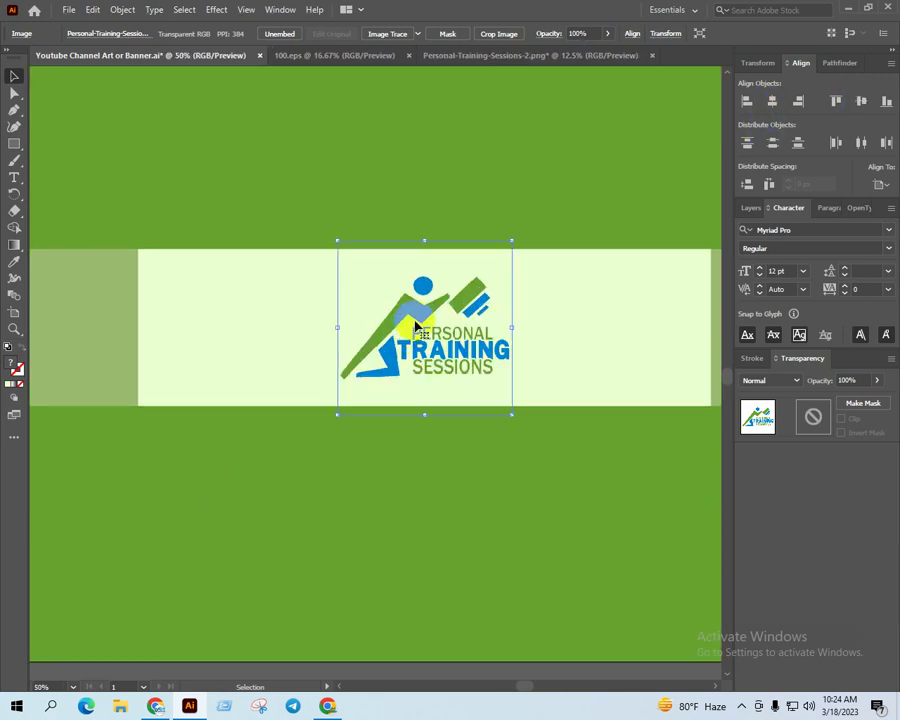
pyautogui.hotkey('ctrl', '-')
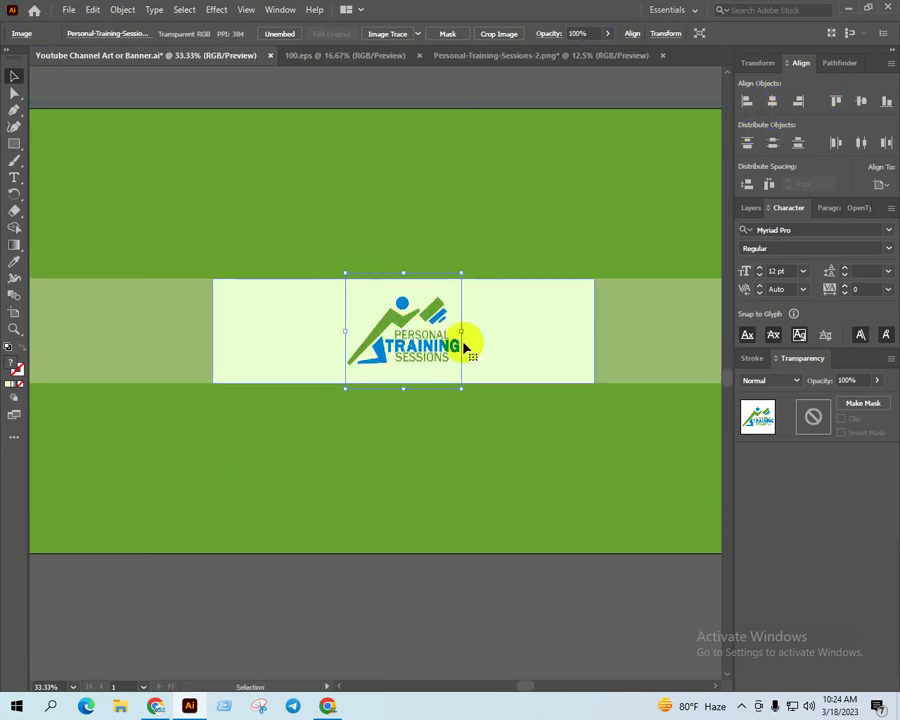
pyautogui.moveTo(438, 349); pyautogui.dragTo(297, 355)
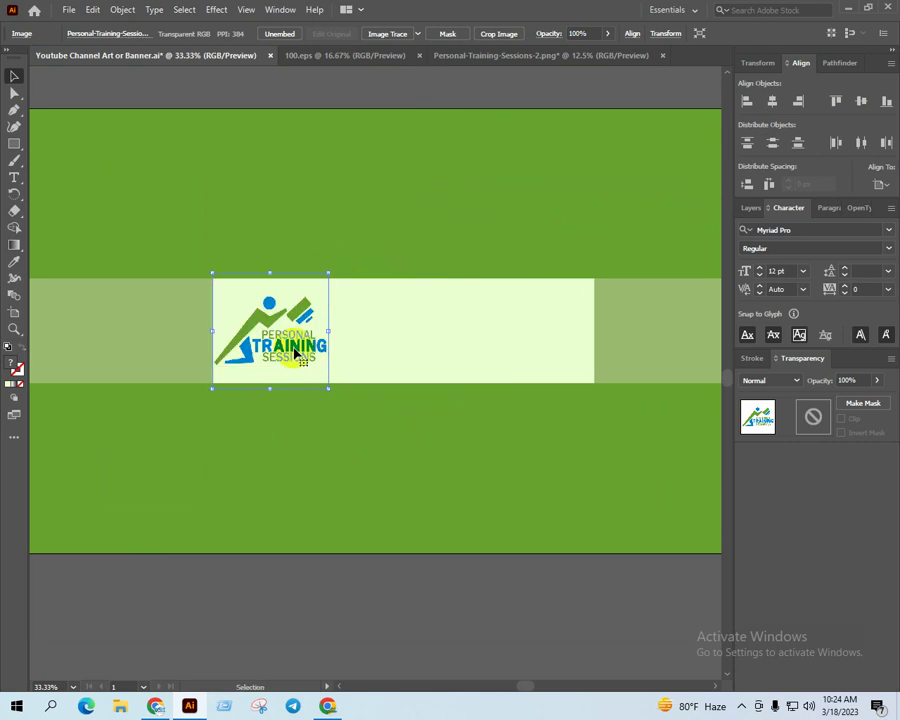
# Enlarge the logo to about 477.58 px from its corner, then deselect it
pyautogui.hotkey('ctrl', '+')
pyautogui.hotkey('ctrl', '+')
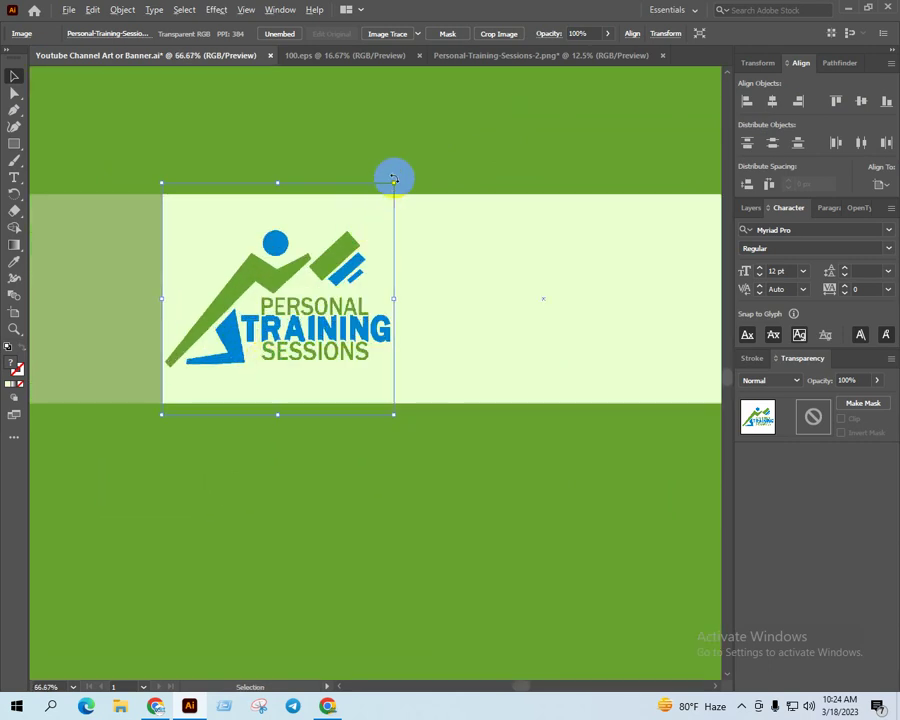
pyautogui.moveTo(394, 179); pyautogui.dragTo(455, 151)
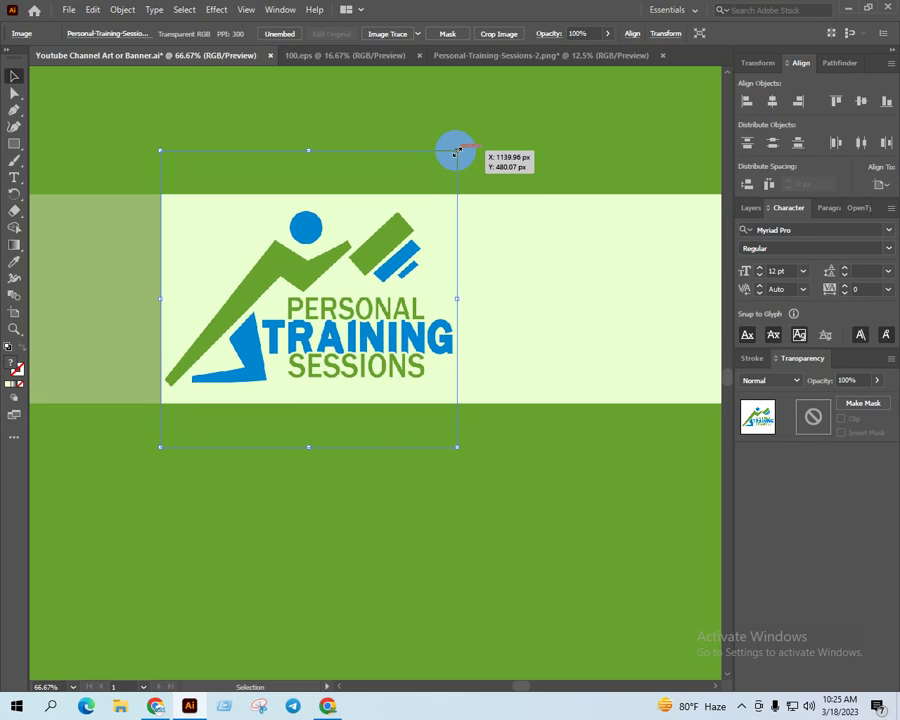
pyautogui.scroll(-3, 412, 297)
pyautogui.scroll(-1, 412, 297)
pyautogui.click(237, 400)
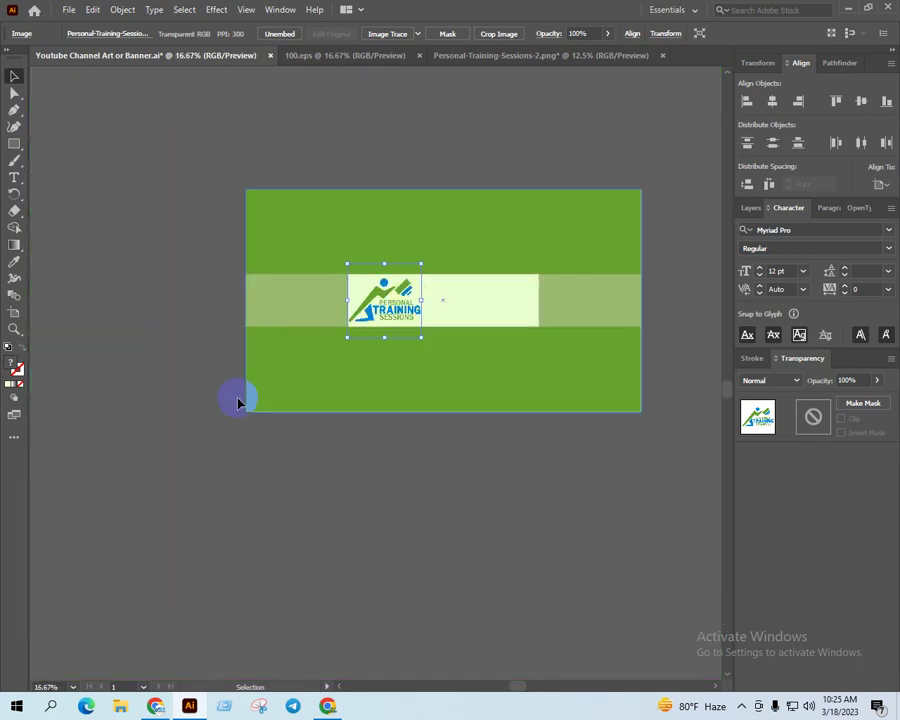
pyautogui.scroll(1, 450, 322)
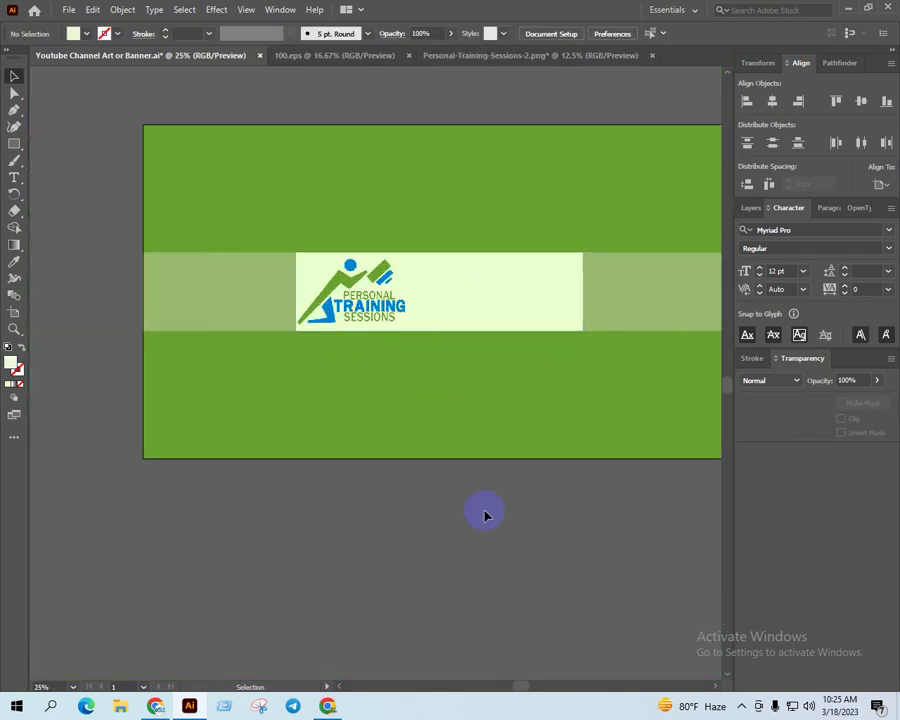
pyautogui.moveTo(528, 499); pyautogui.dragTo(490, 545)
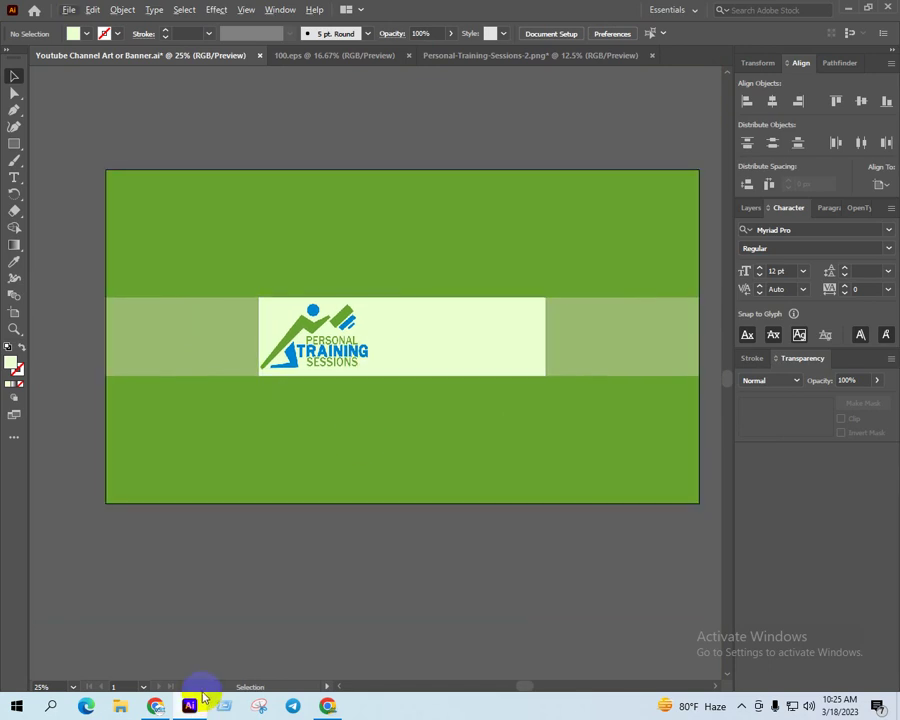
# Open Google Translate in a new Chrome tab
pyautogui.click(155, 705)
pyautogui.click(534, 13)
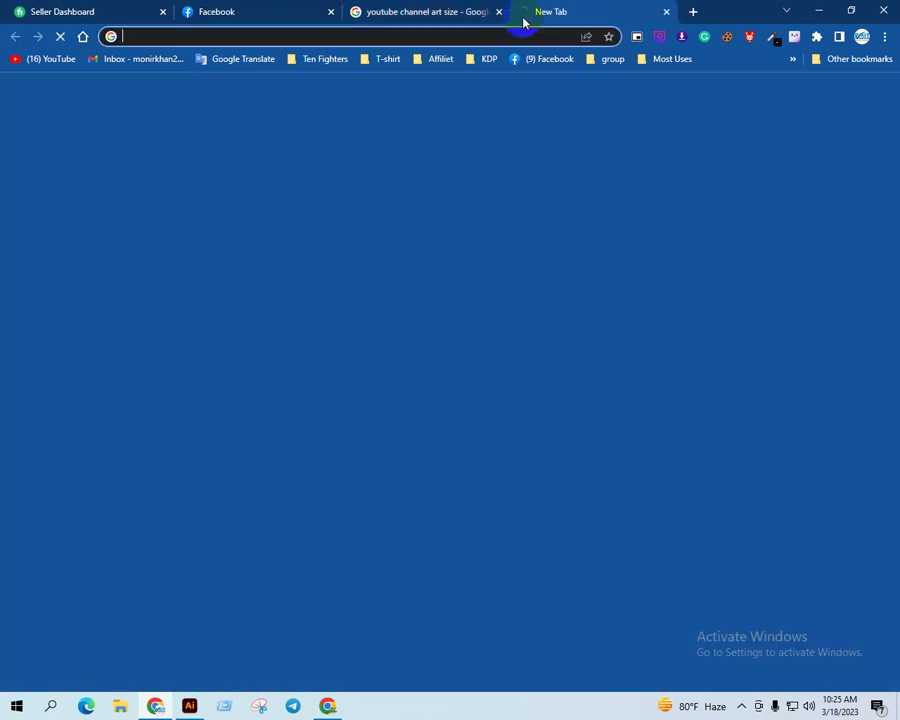
pyautogui.click(220, 60)
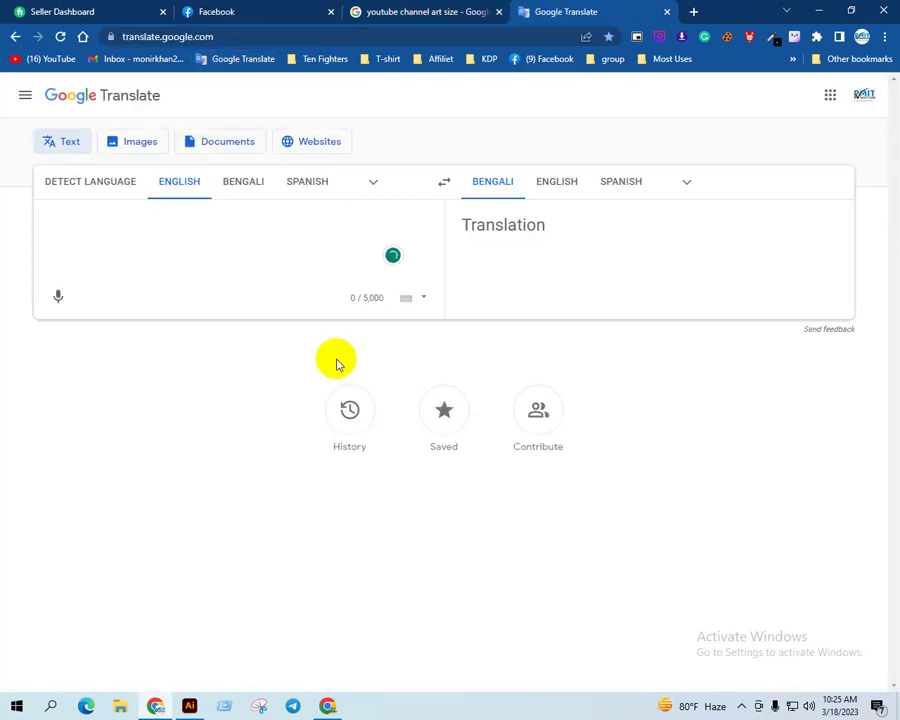
# Ask ChatGPT for a personal training sessions tagline and copy its reply
pyautogui.click(693, 13)
pyautogui.write('chat')
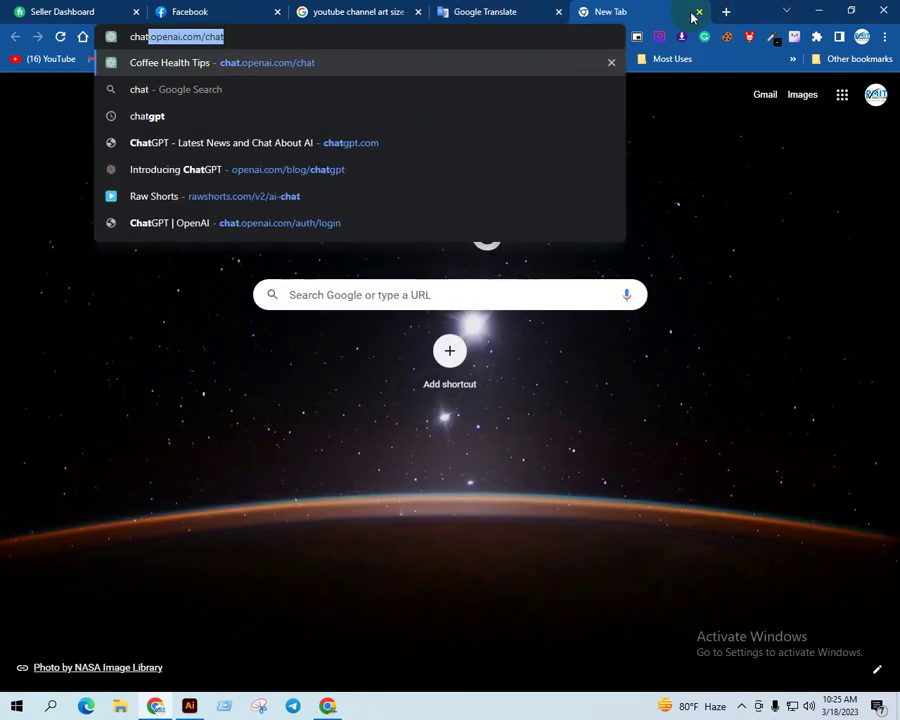
pyautogui.press('Return')
pyautogui.write('create a tagline for personal training sessions')
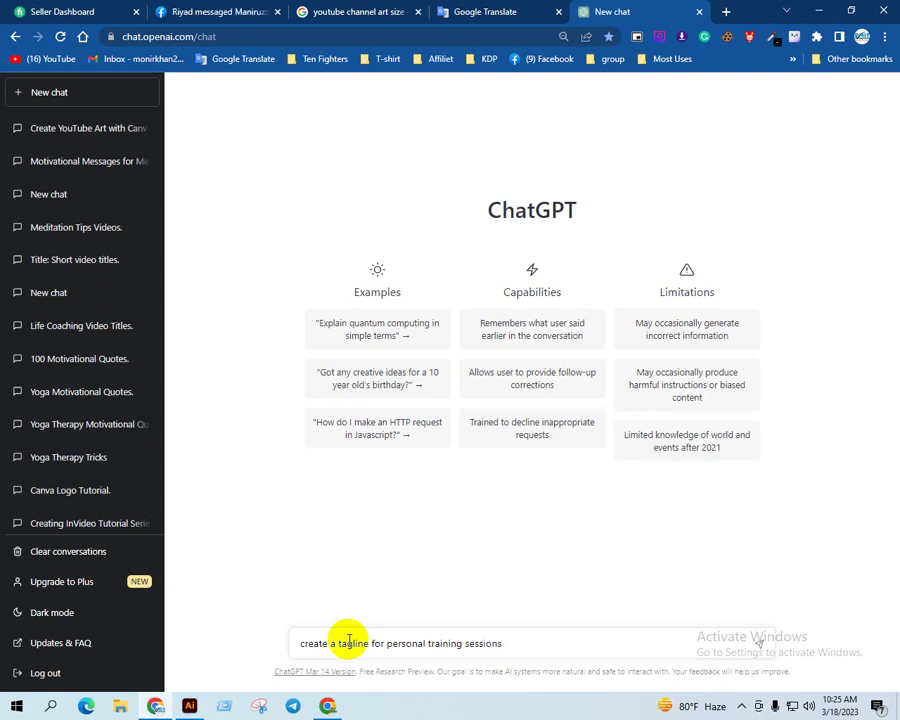
pyautogui.press('Return')
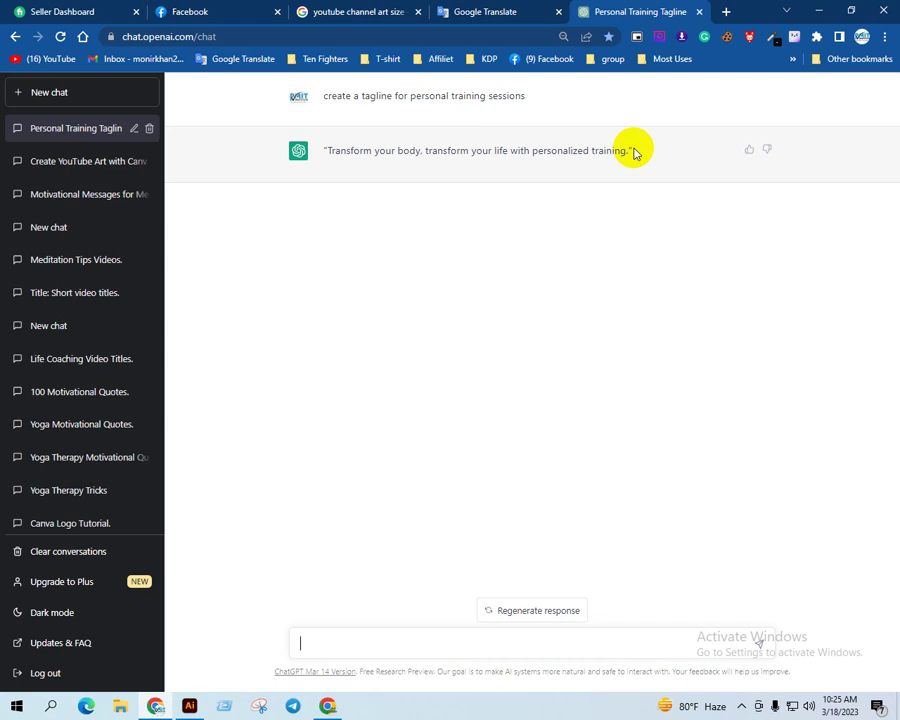
pyautogui.moveTo(633, 150); pyautogui.dragTo(322, 148)
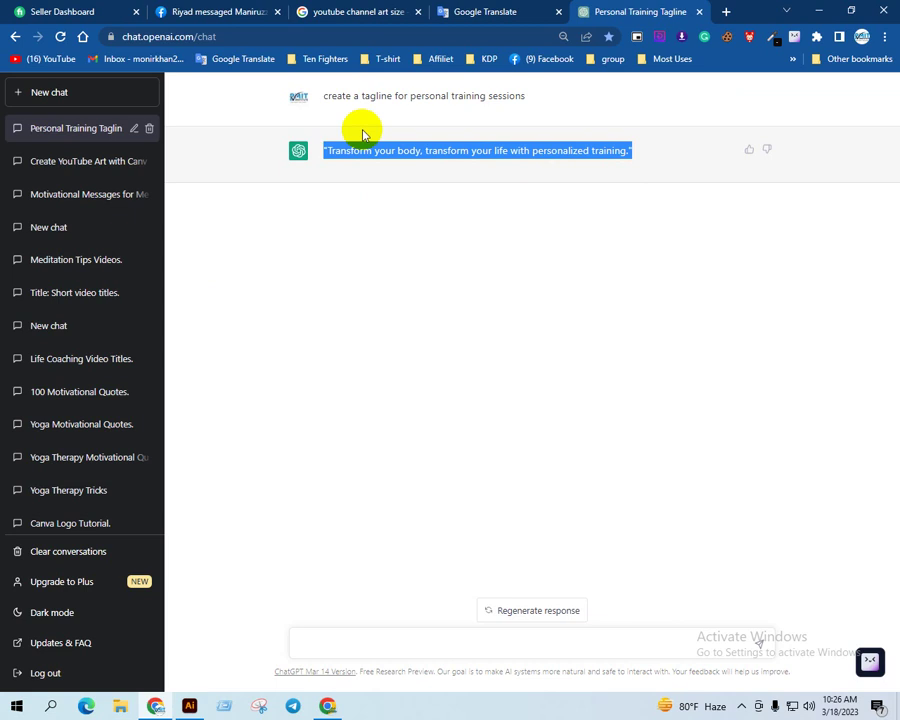
pyautogui.click(189, 706)
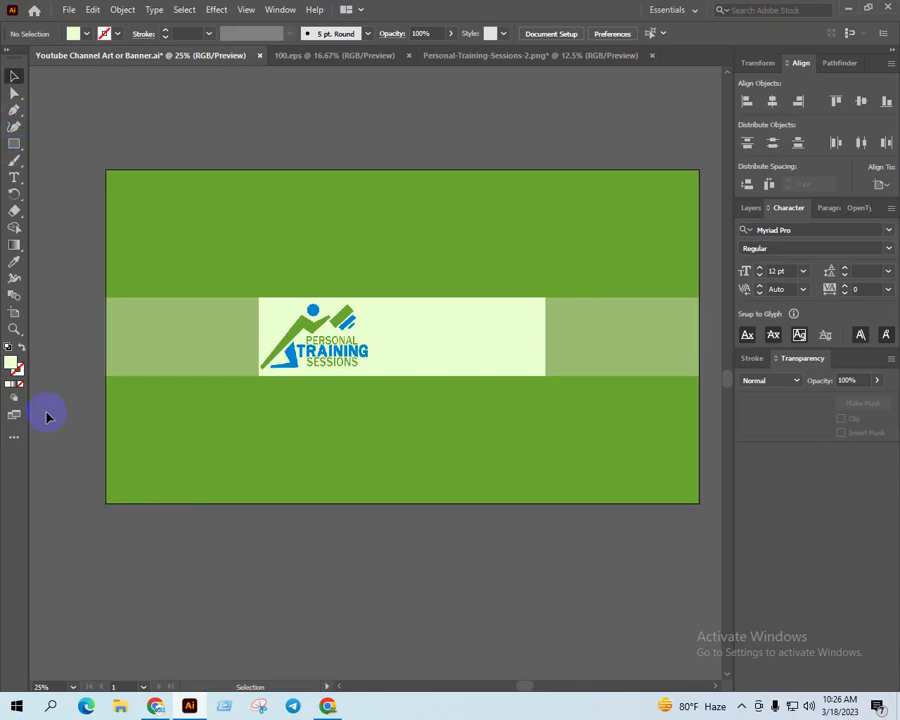
# Paste the tagline into Google Translate and review its Bengali translation
pyautogui.click(155, 706)
pyautogui.click(462, 11)
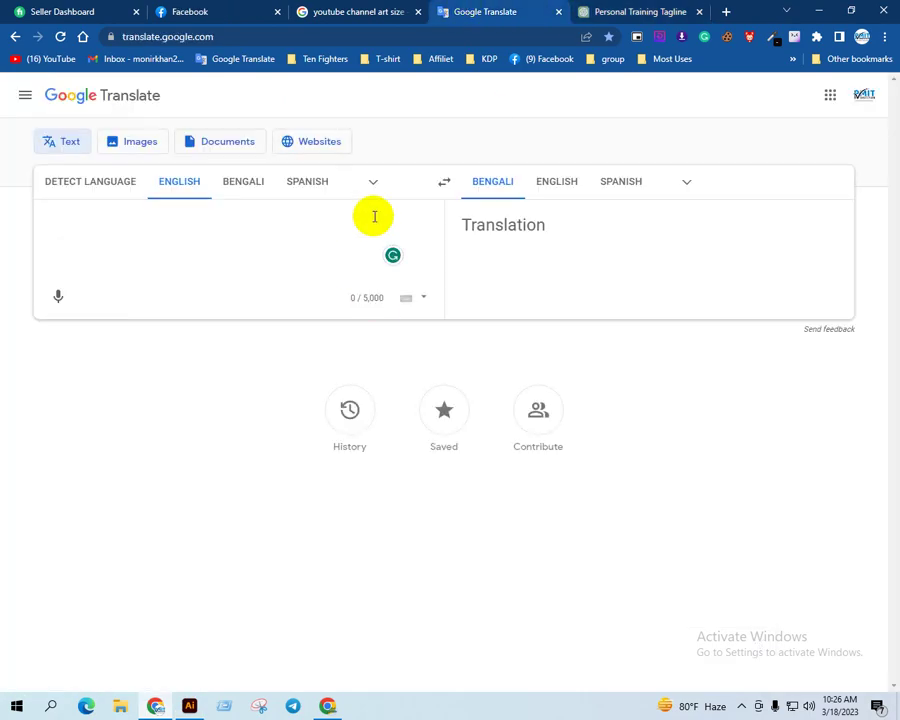
pyautogui.click(206, 212)
pyautogui.write('"Transform your body, transform your life with personalized training."')
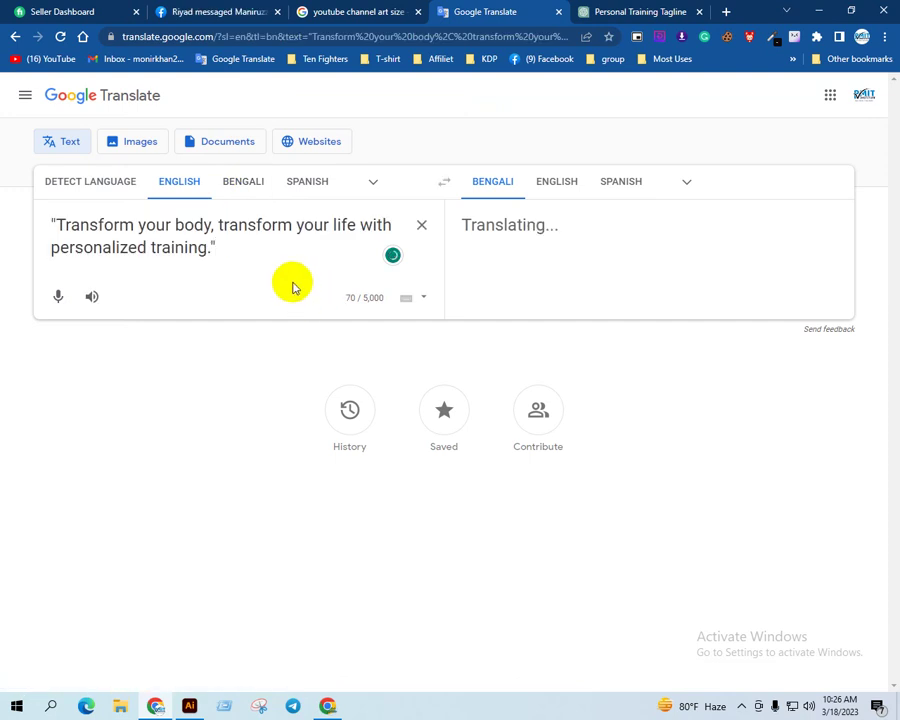
pyautogui.tripleClick(498, 234)
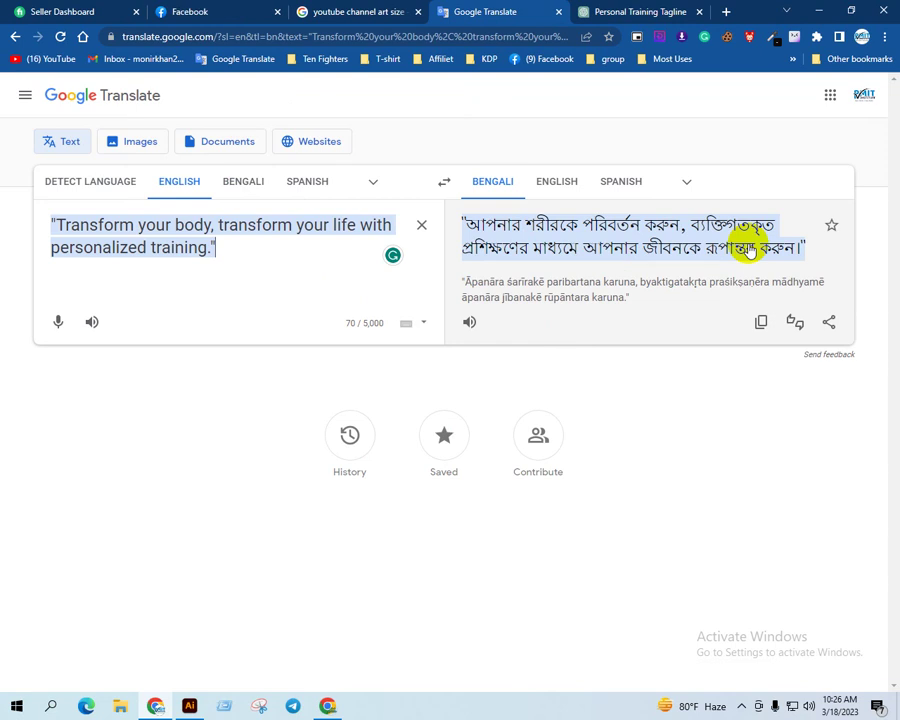
pyautogui.click(749, 251)
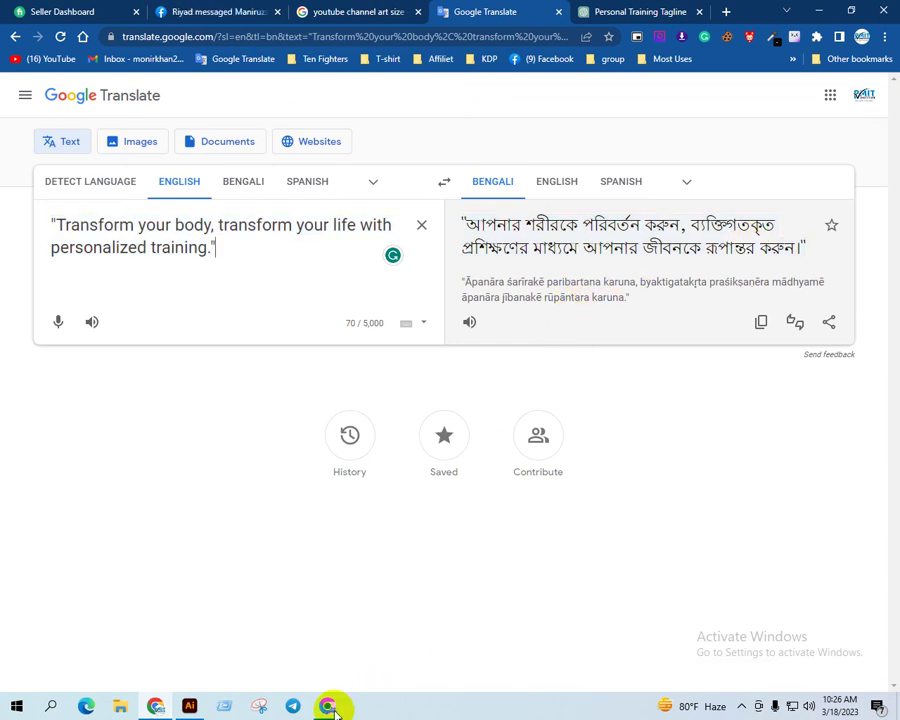
pyautogui.click(189, 706)
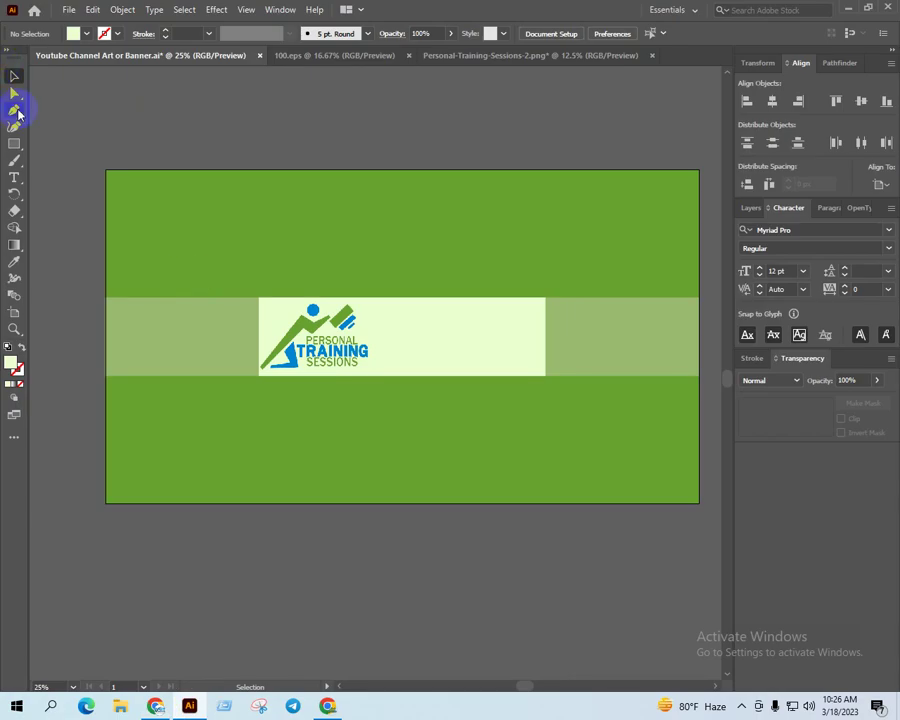
# Paste the tagline as new text, enlarge it, and move it onto the light band
pyautogui.click(355, 523)
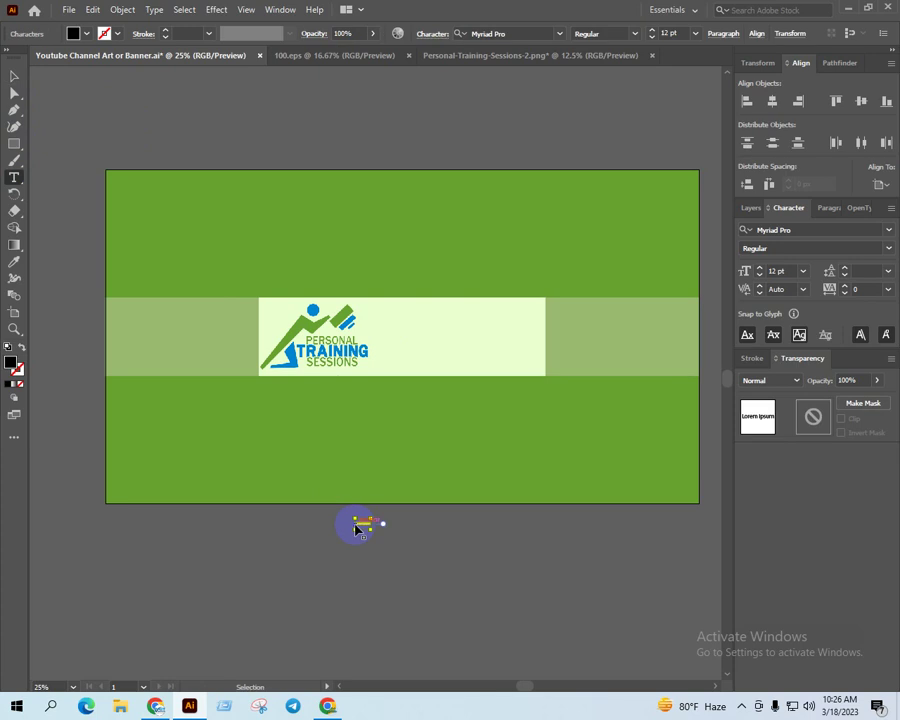
pyautogui.hotkey('ctrl', 'v')
pyautogui.click(13, 77)
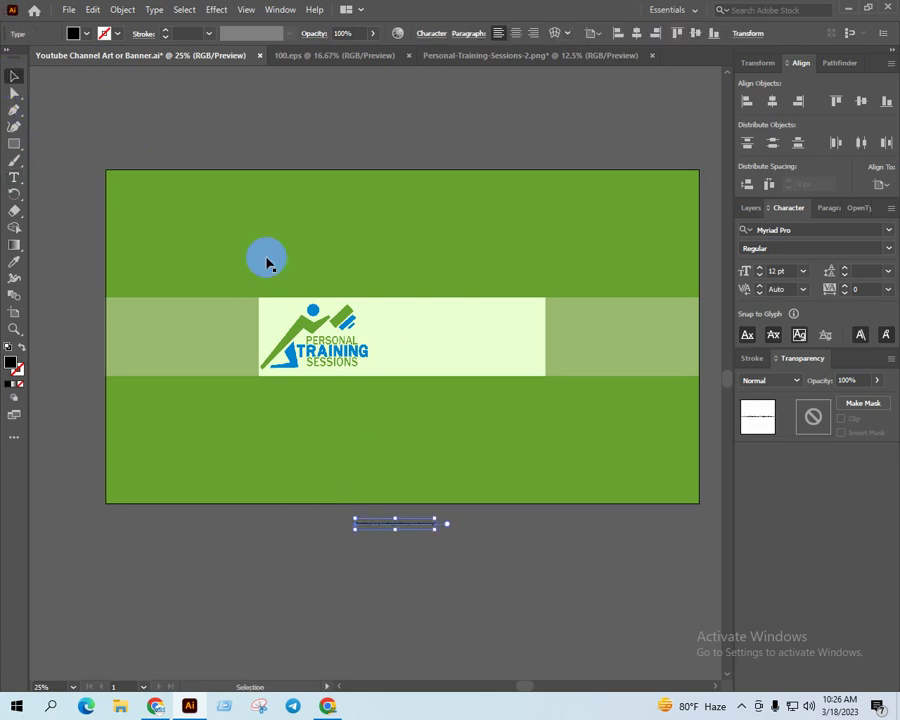
pyautogui.scroll(3, 335, 490)
pyautogui.scroll(-2, 357, 330)
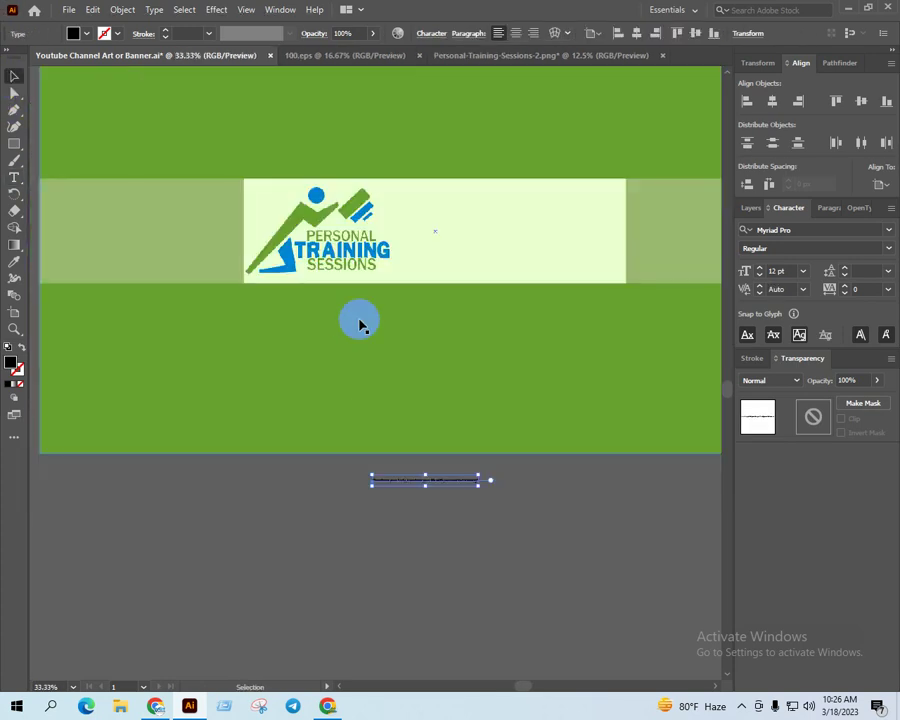
pyautogui.scroll(1, 350, 310)
pyautogui.scroll(1, 345, 296)
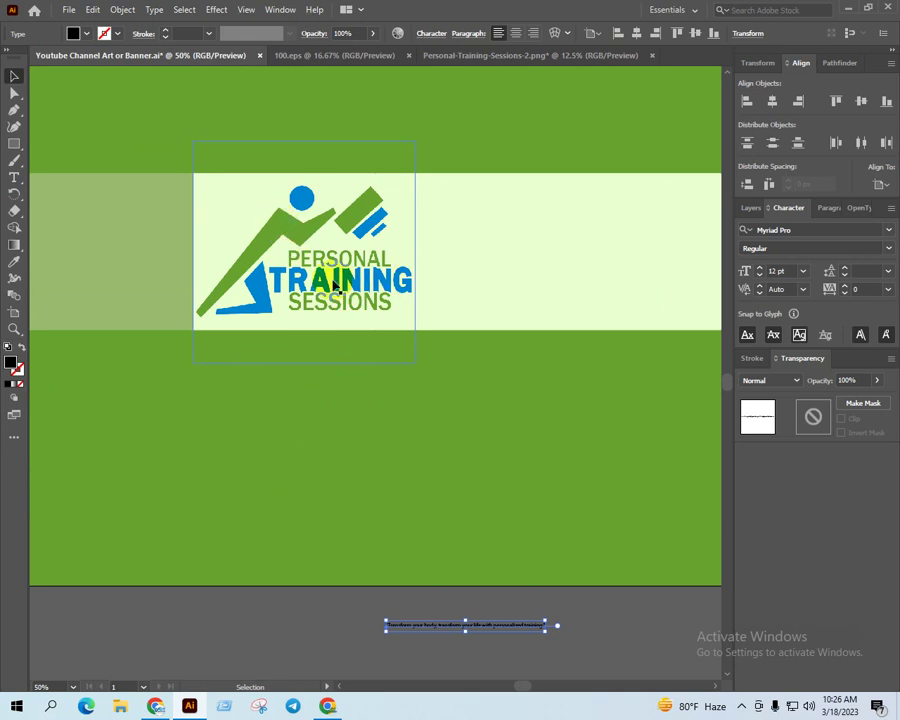
pyautogui.scroll(-1, 330, 292)
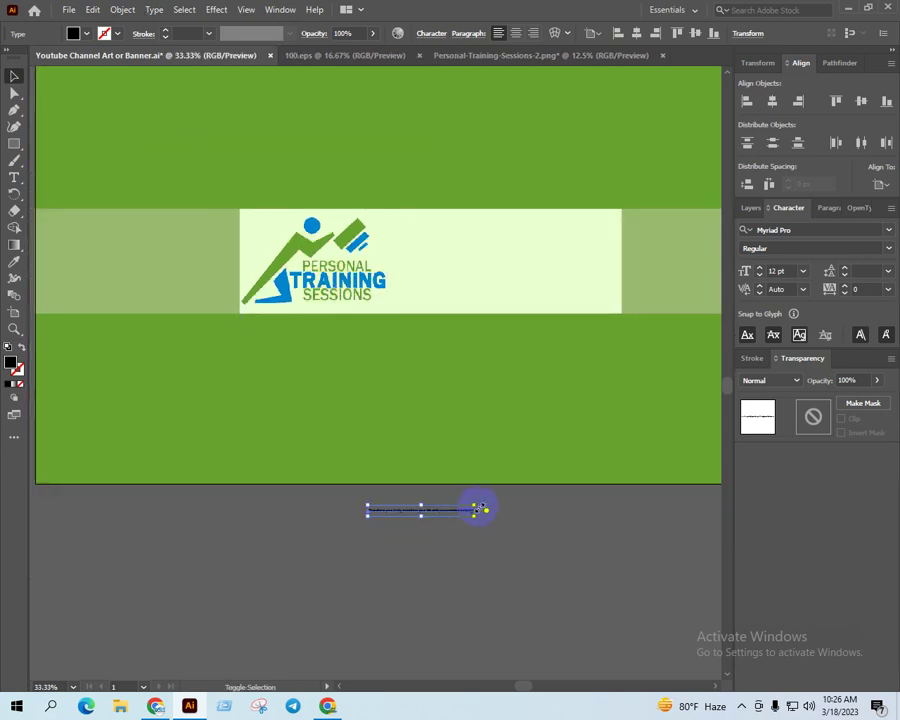
pyautogui.moveTo(480, 509); pyautogui.dragTo(689, 505)
pyautogui.moveTo(562, 514); pyautogui.dragTo(592, 232)
pyautogui.scroll(1, 626, 304)
pyautogui.moveTo(626, 304); pyautogui.dragTo(575, 337)
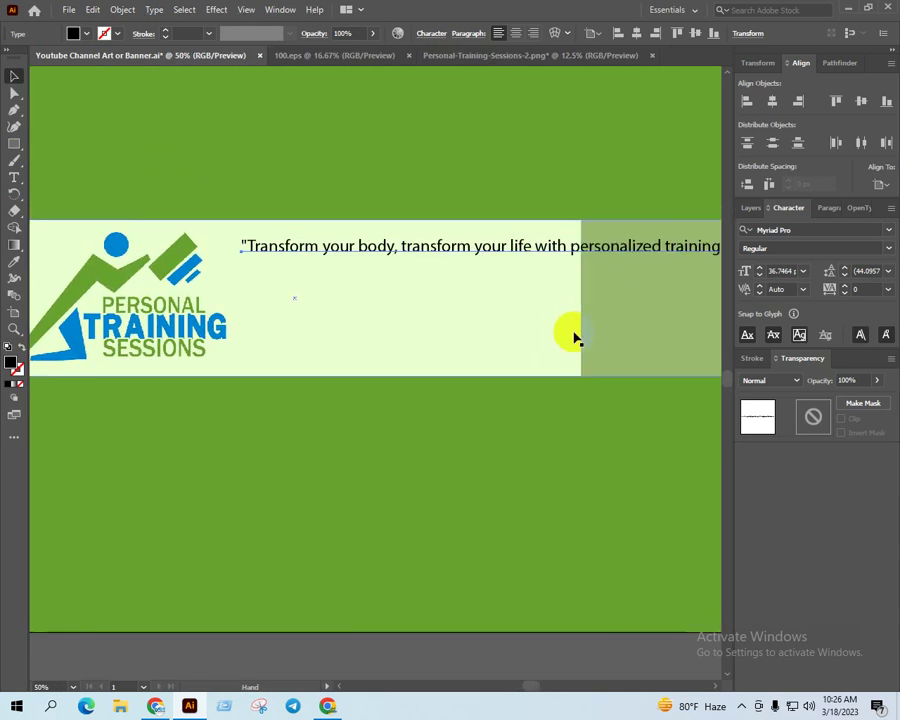
# Break the tagline into three lines after 'body,' and 'with', centre-aligned
pyautogui.click(14, 177)
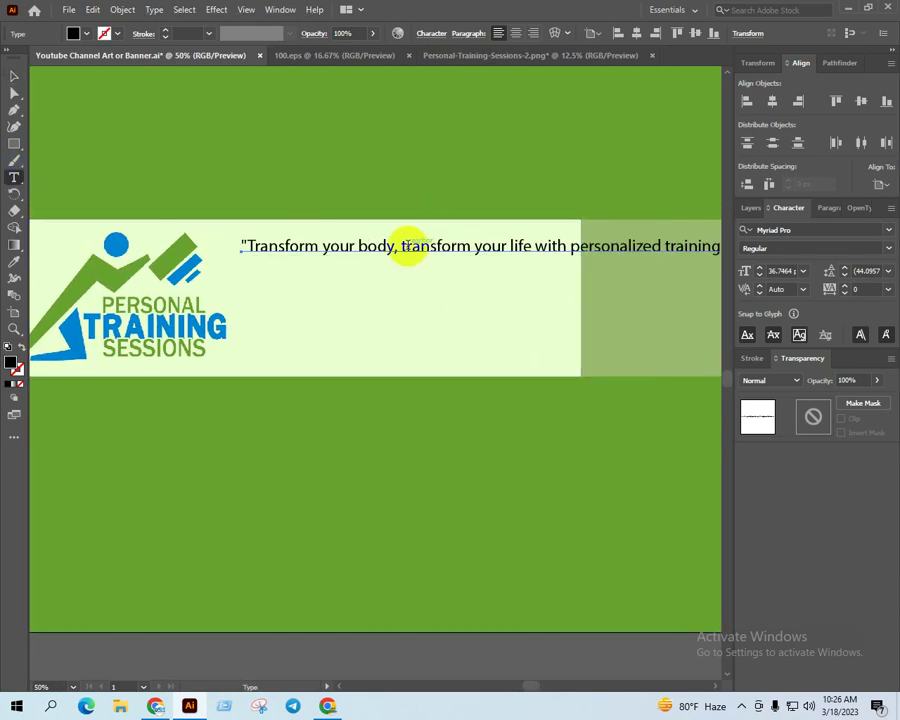
pyautogui.click(401, 247)
pyautogui.press('BackSpace')
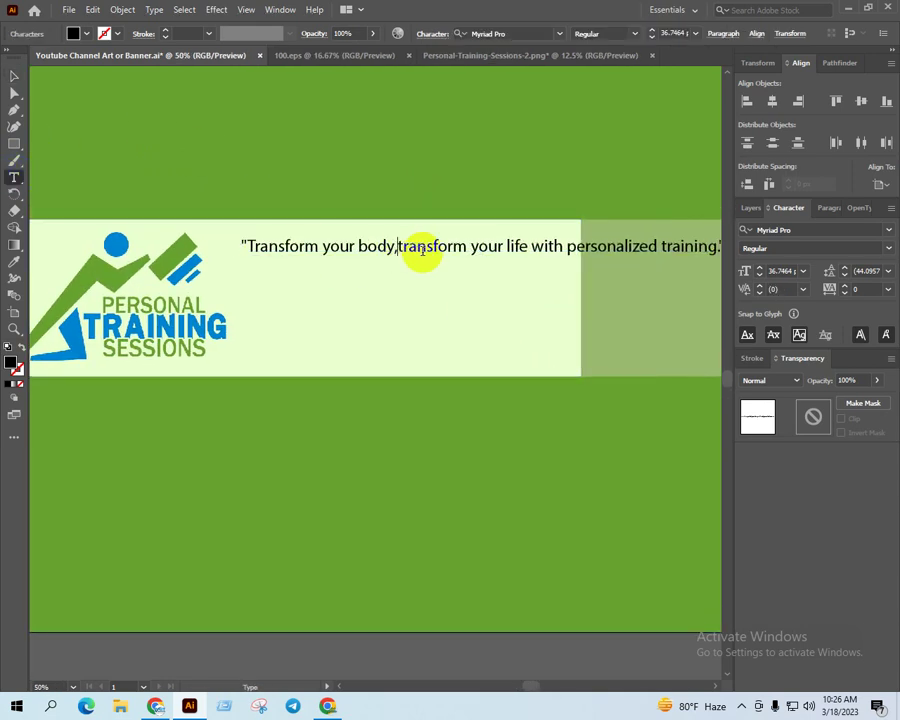
pyautogui.press('Return')
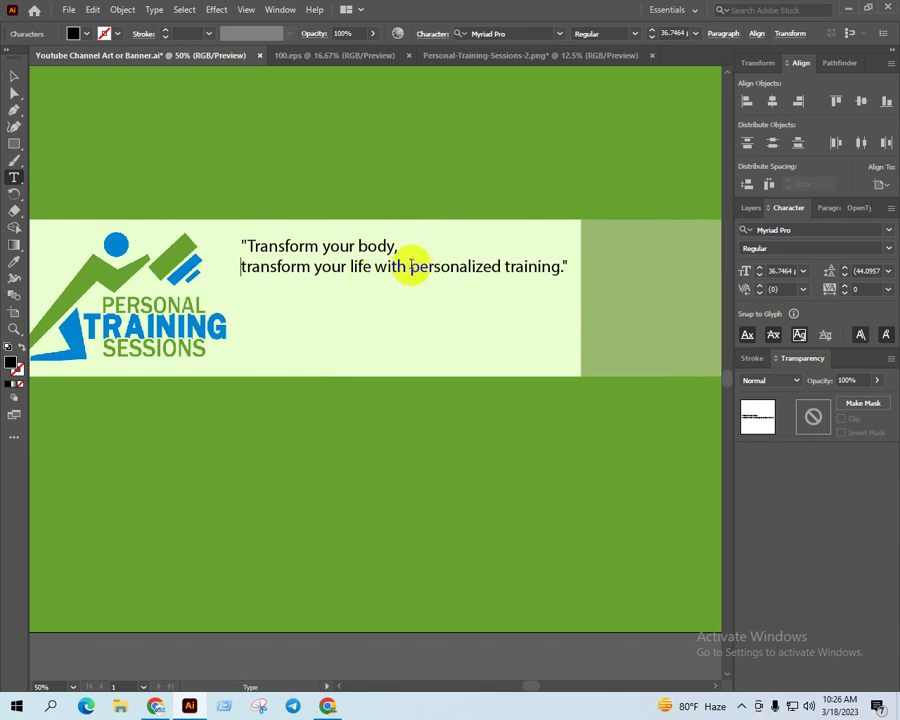
pyautogui.press('BackSpace')
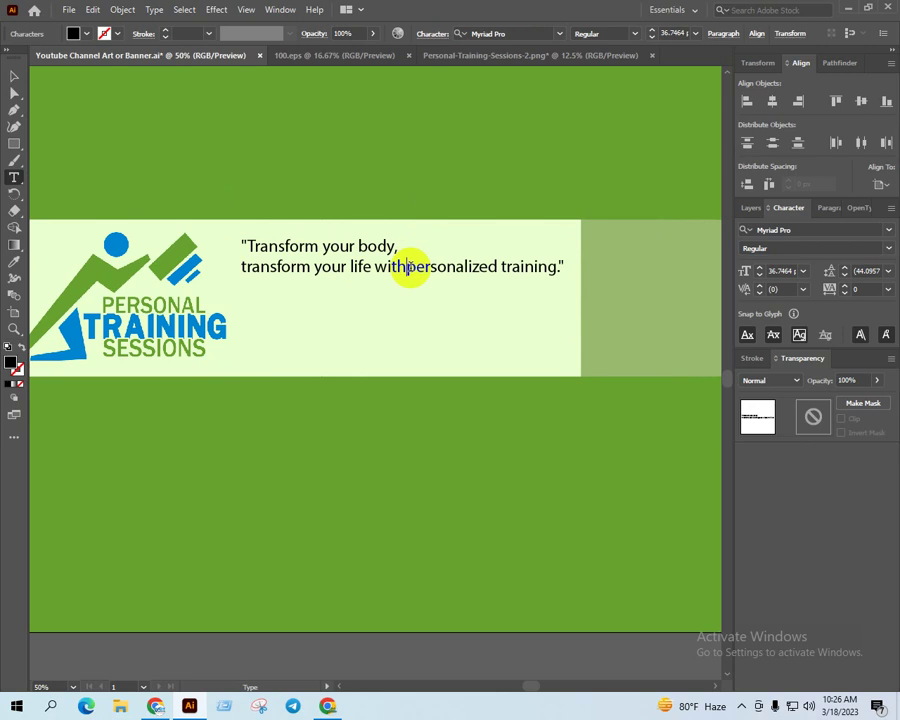
pyautogui.press('Return')
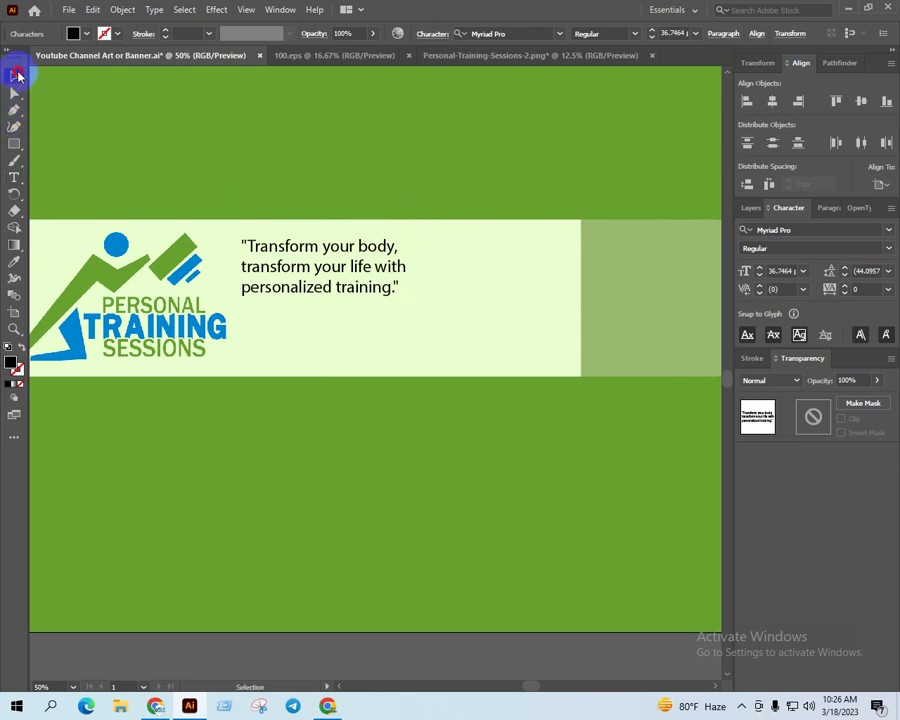
pyautogui.click(14, 75)
pyautogui.click(515, 33)
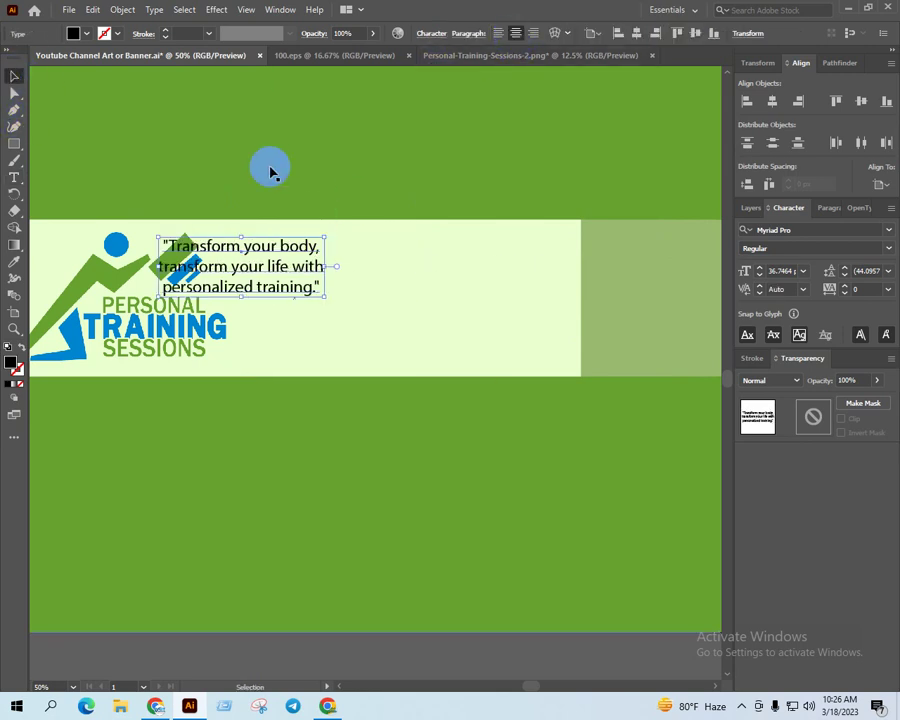
# Convert the tagline to Title Case and scale it up on the band
pyautogui.click(152, 10)
pyautogui.moveTo(190, 226)
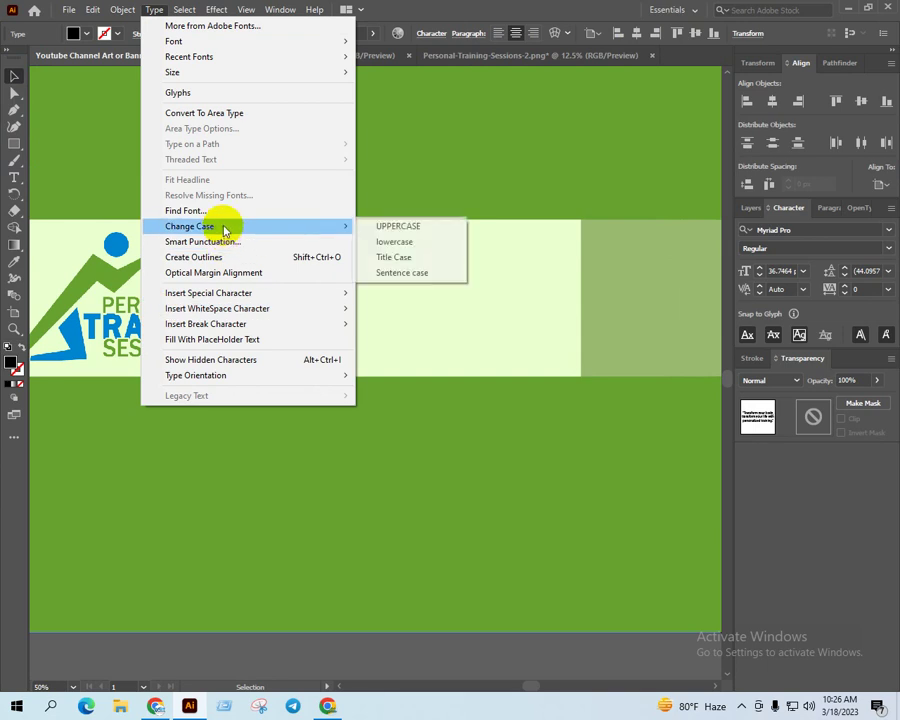
pyautogui.click(394, 257)
pyautogui.moveTo(310, 285)
pyautogui.mouseDown()
pyautogui.moveTo(455, 310)
pyautogui.moveTo(440, 307)
pyautogui.moveTo(544, 295)
pyautogui.mouseUp()
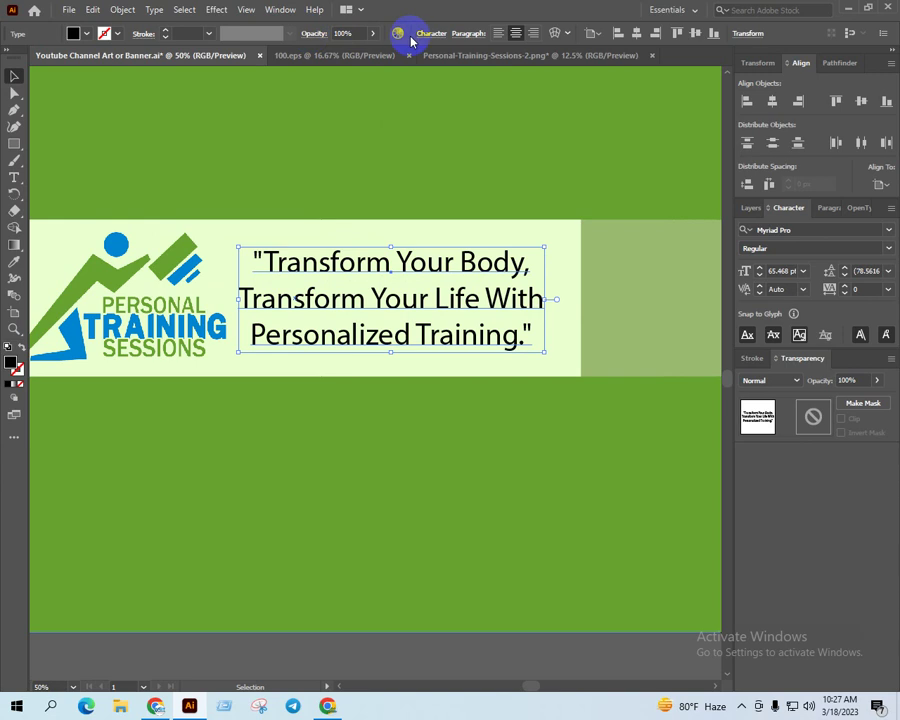
# Set the tagline's font to Franklin Gothic Medium
pyautogui.click(888, 230)
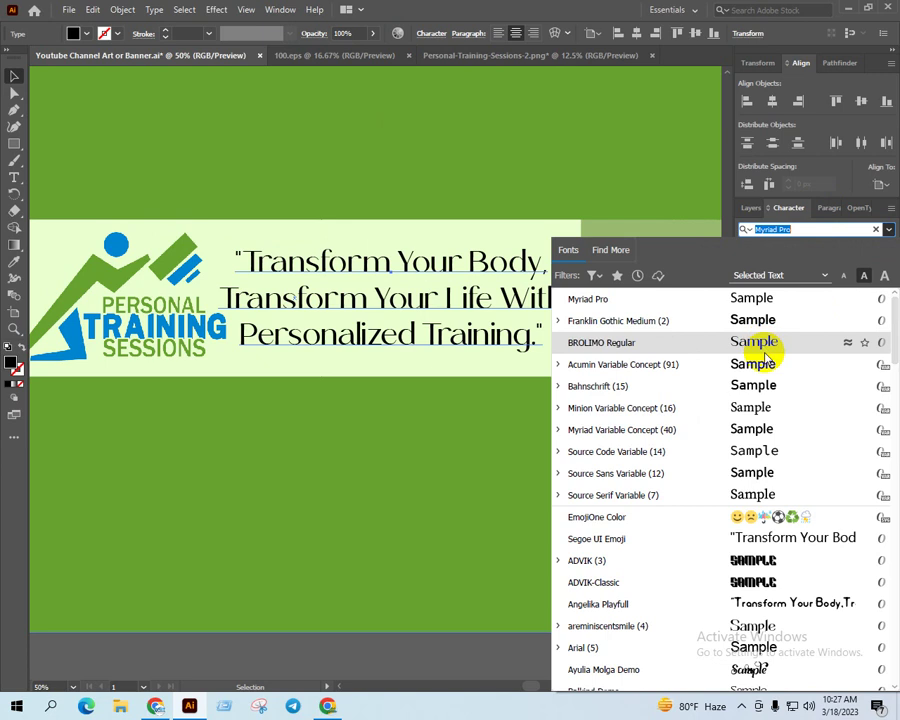
pyautogui.scroll(-3, 765, 360)
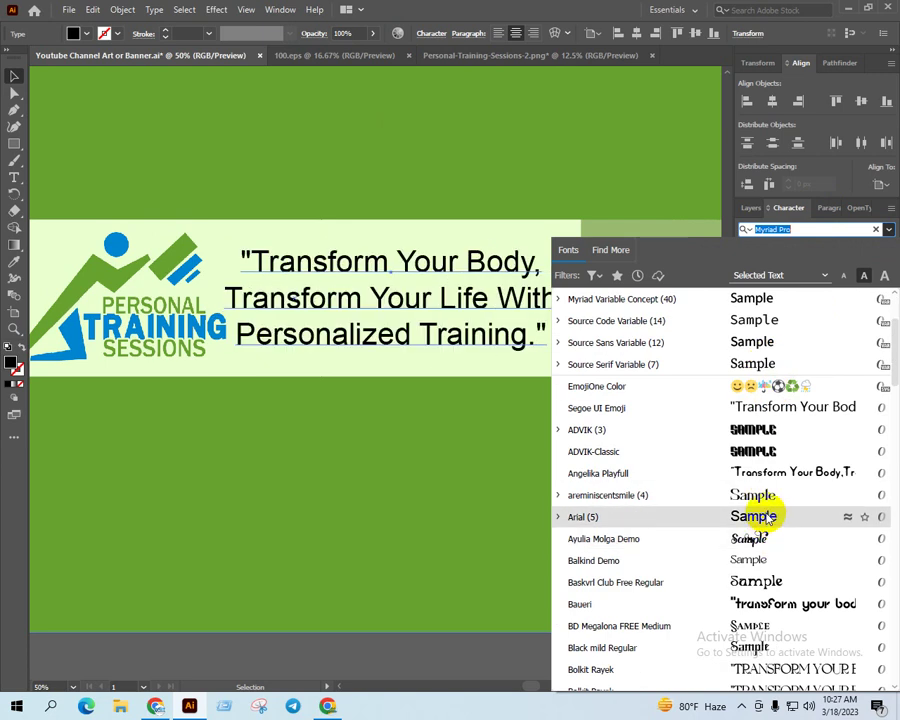
pyautogui.scroll(-3, 766, 516)
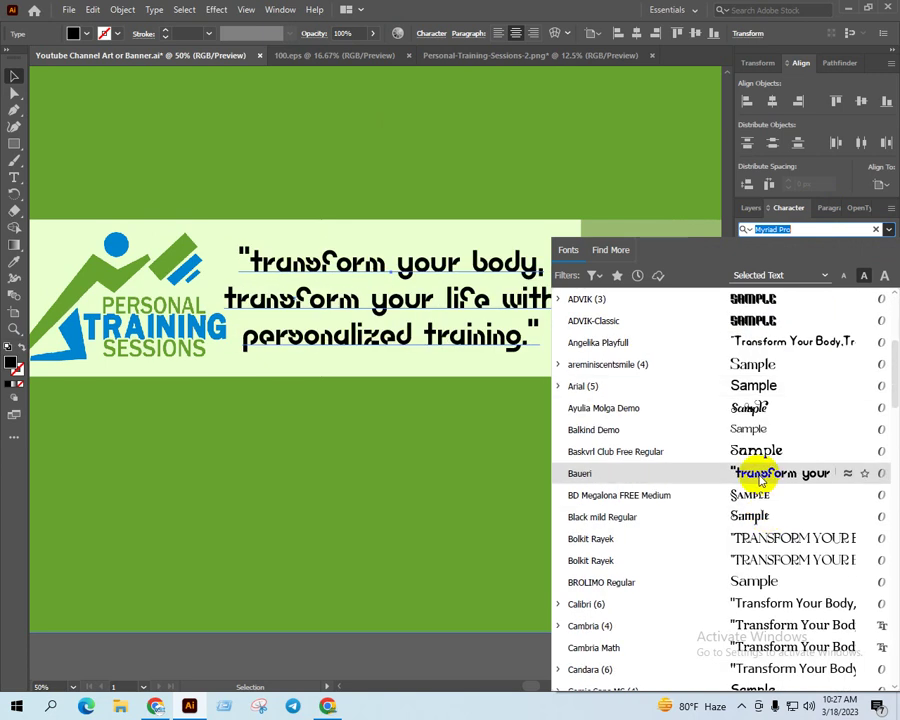
pyautogui.scroll(-2, 765, 490)
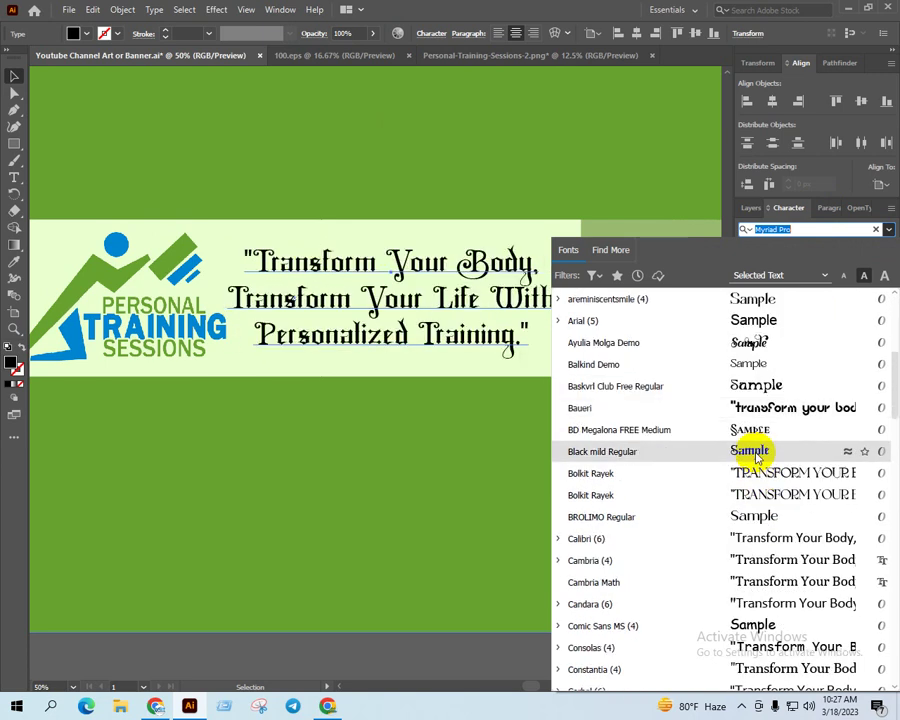
pyautogui.scroll(-3, 760, 452)
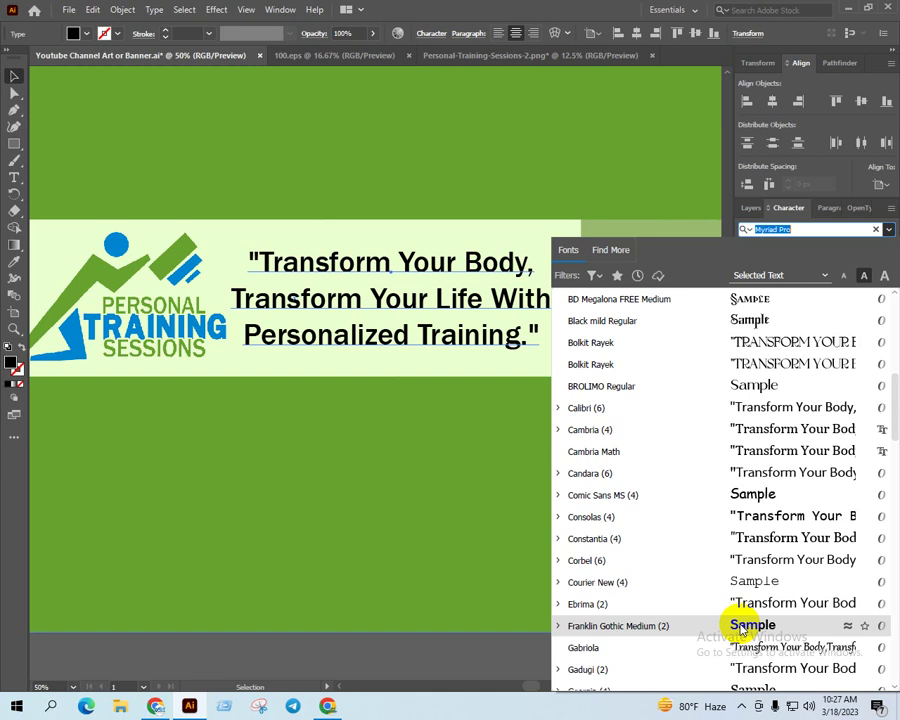
pyautogui.click(742, 628)
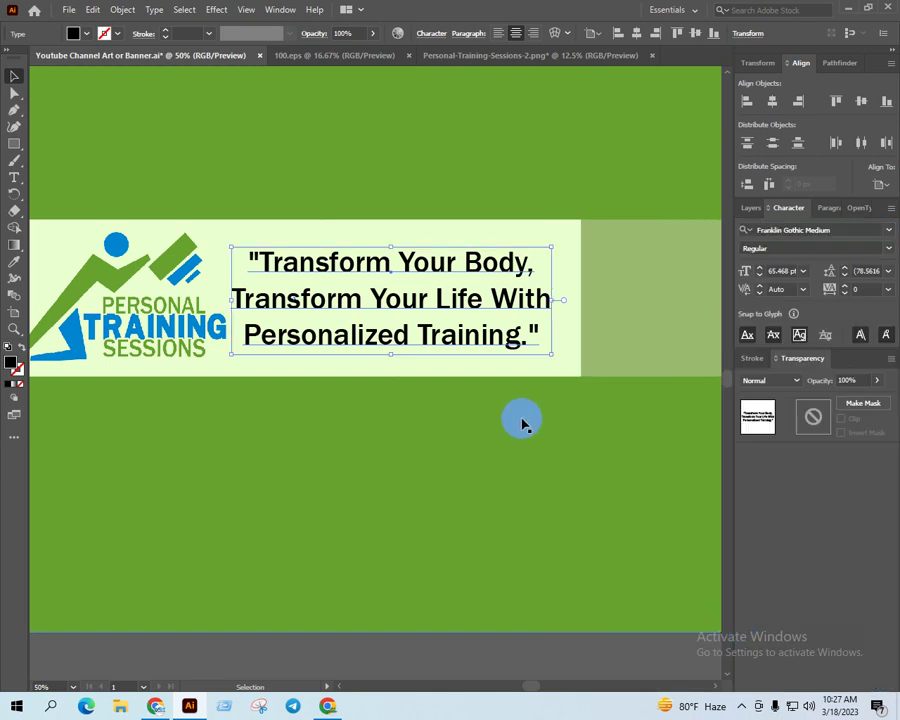
# Vertically centre the tagline, try UPPERCASE, then undo back to Title Case
pyautogui.click(861, 101)
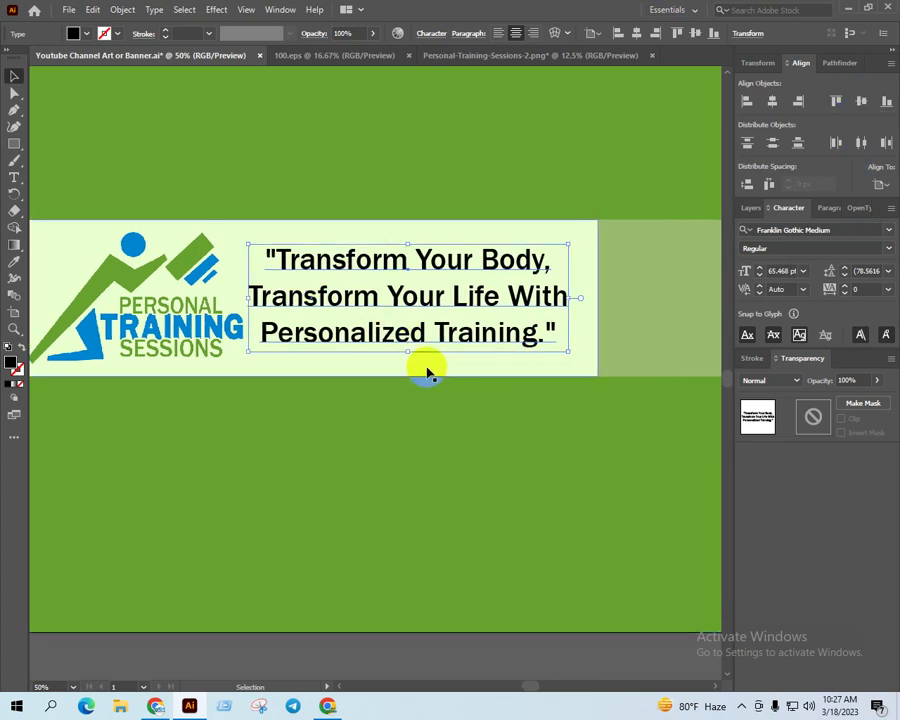
pyautogui.hotkey('ctrl', '=')
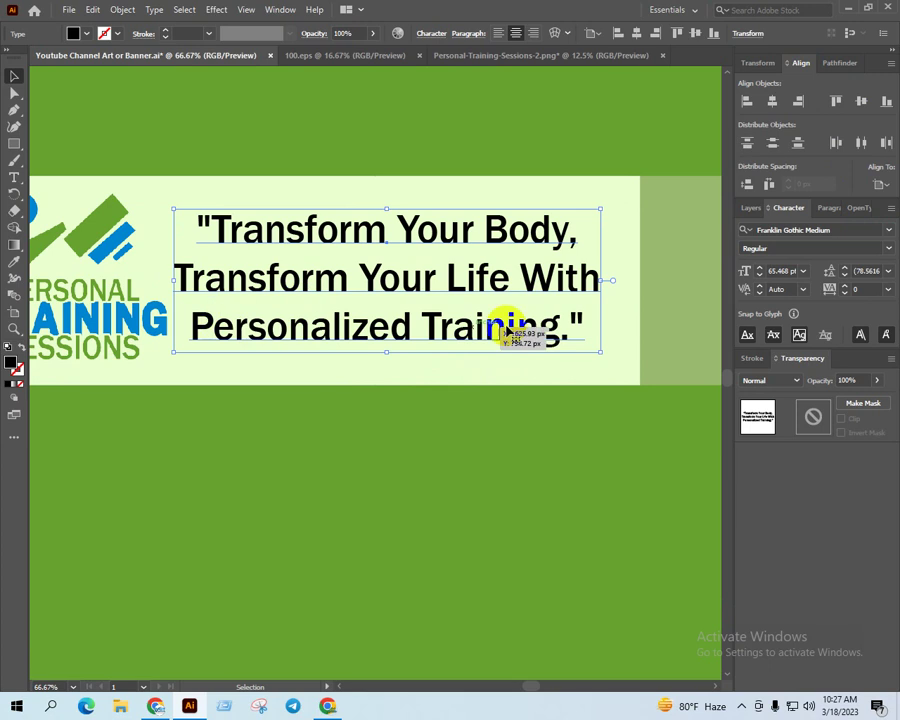
pyautogui.click(154, 9)
pyautogui.moveTo(189, 226)
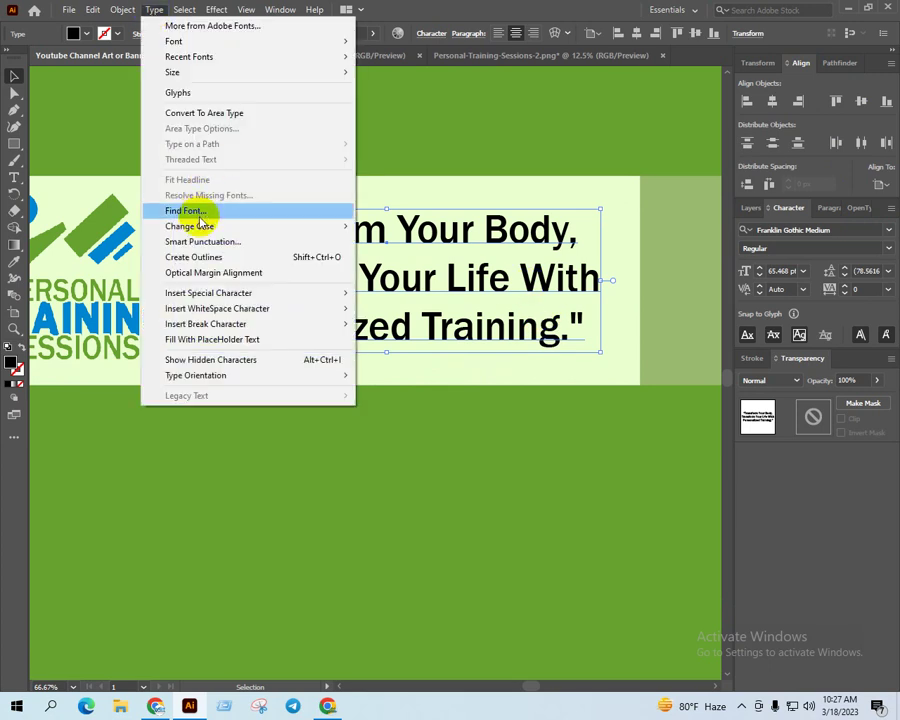
pyautogui.click(409, 233)
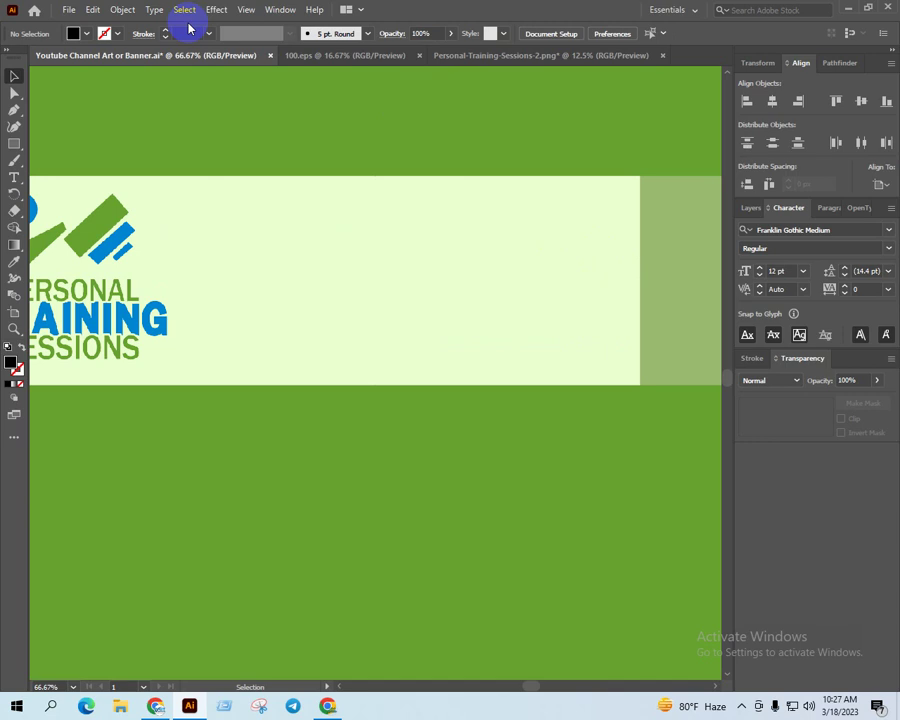
pyautogui.hotkey('ctrl', 'z')
# Nudge the tagline slightly to the right on the pale band
pyautogui.click(519, 249)
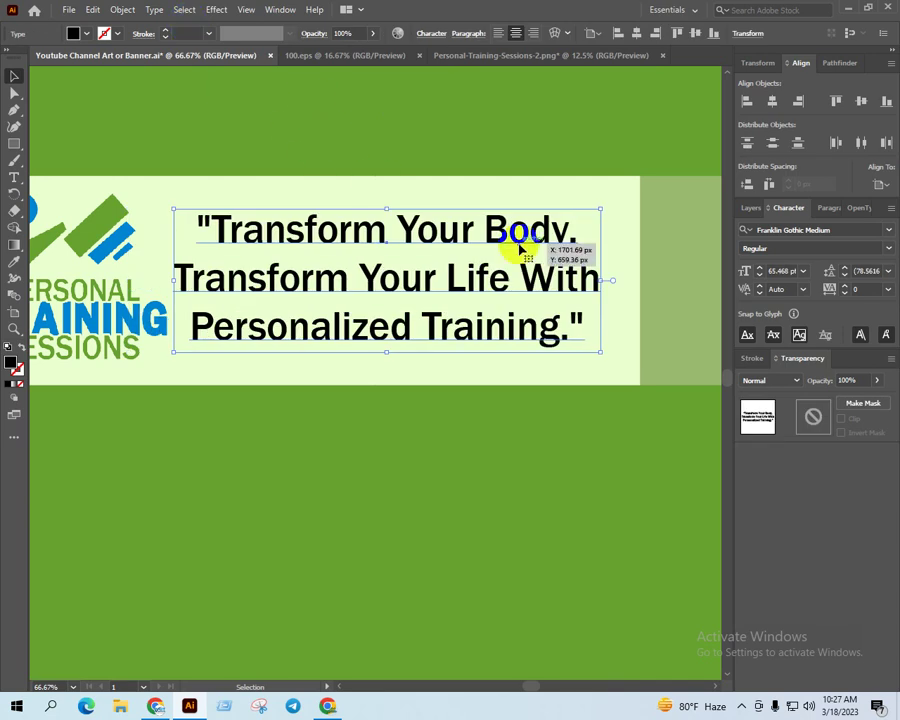
pyautogui.moveTo(519, 249); pyautogui.dragTo(520, 250)
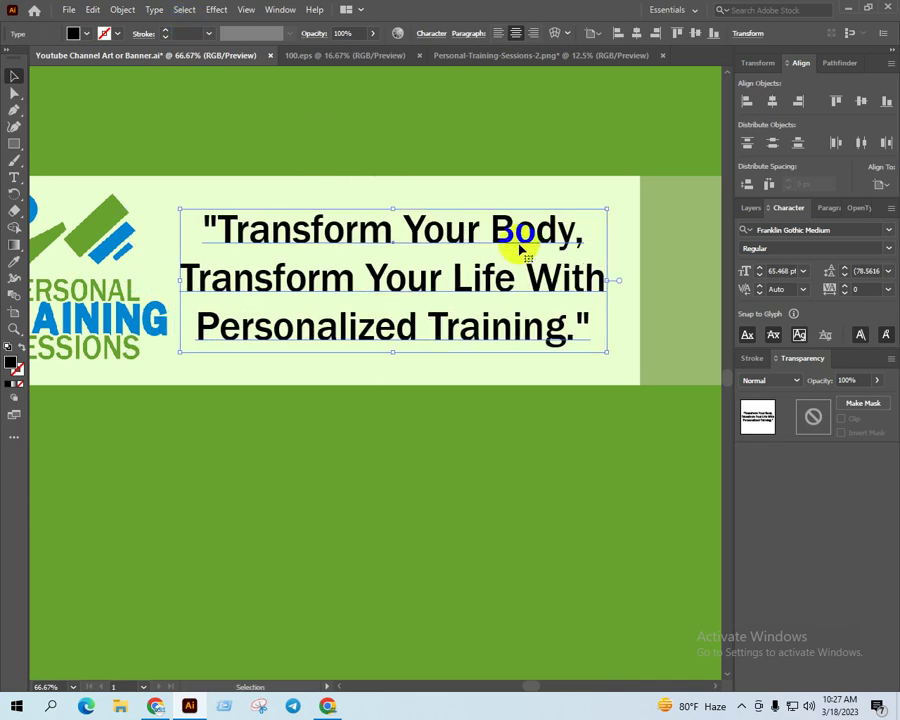
pyautogui.scroll(1, 530, 265)
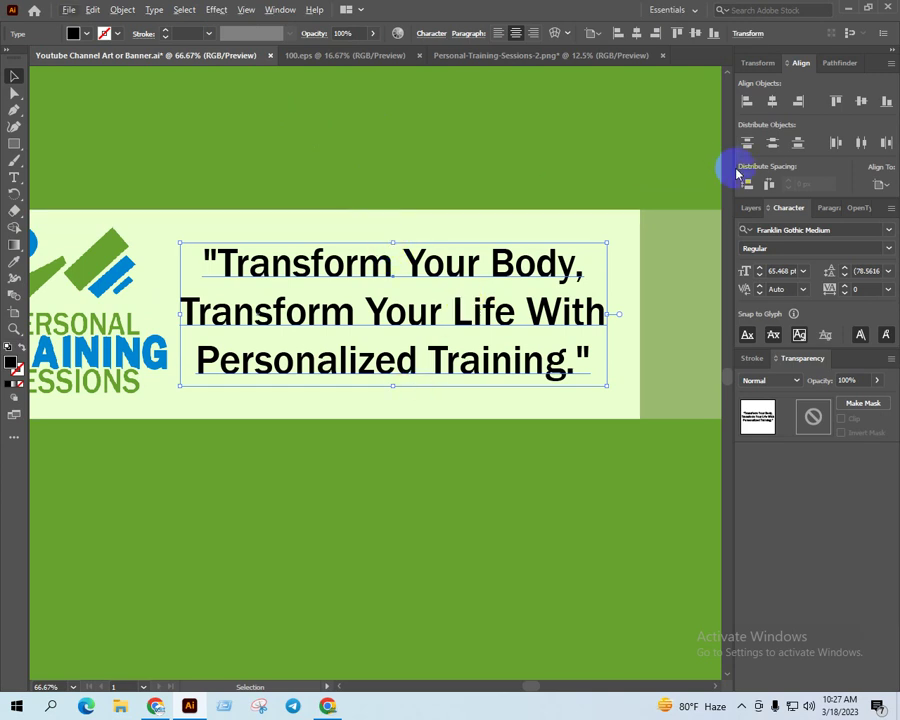
# Enlarge the quote text frame, then adjust its leading down and back up to 87 pt
pyautogui.moveTo(393, 242); pyautogui.dragTo(397, 228)
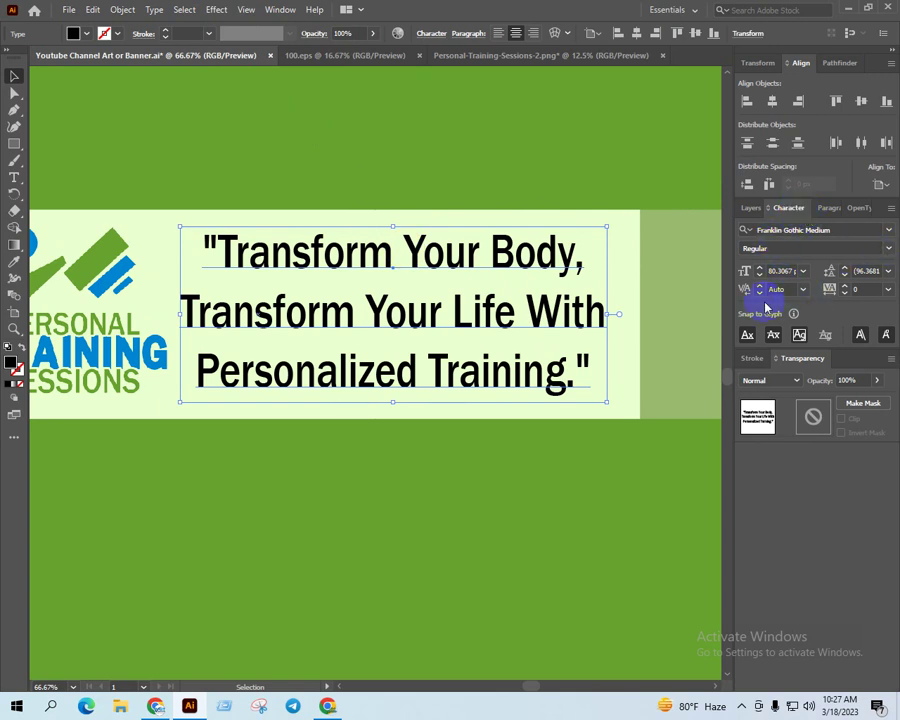
pyautogui.click(843, 279)
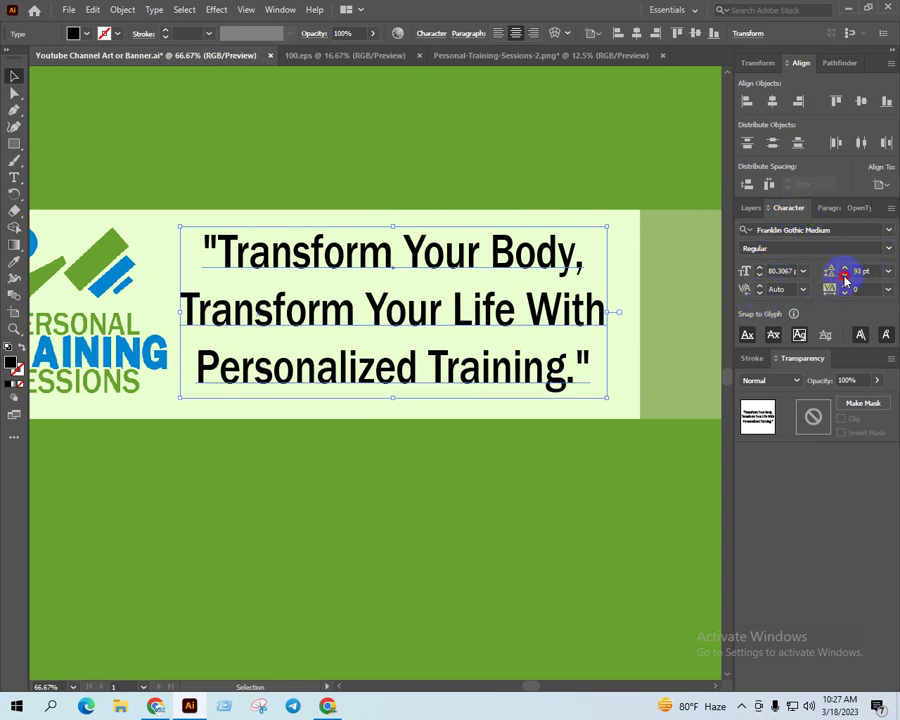
pyautogui.click(843, 279)
pyautogui.click(843, 279)
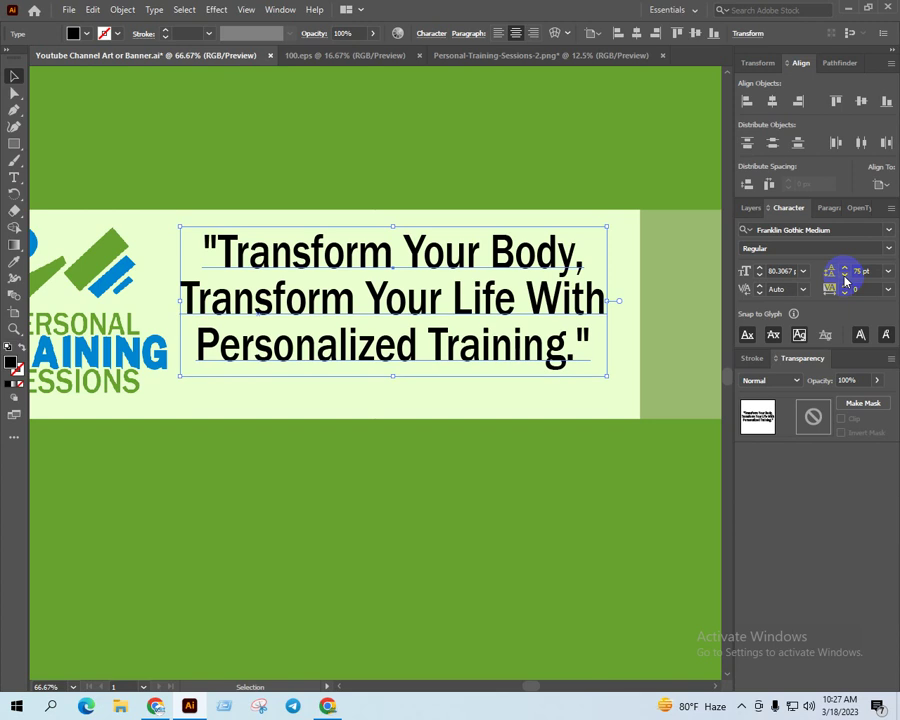
pyautogui.click(845, 268)
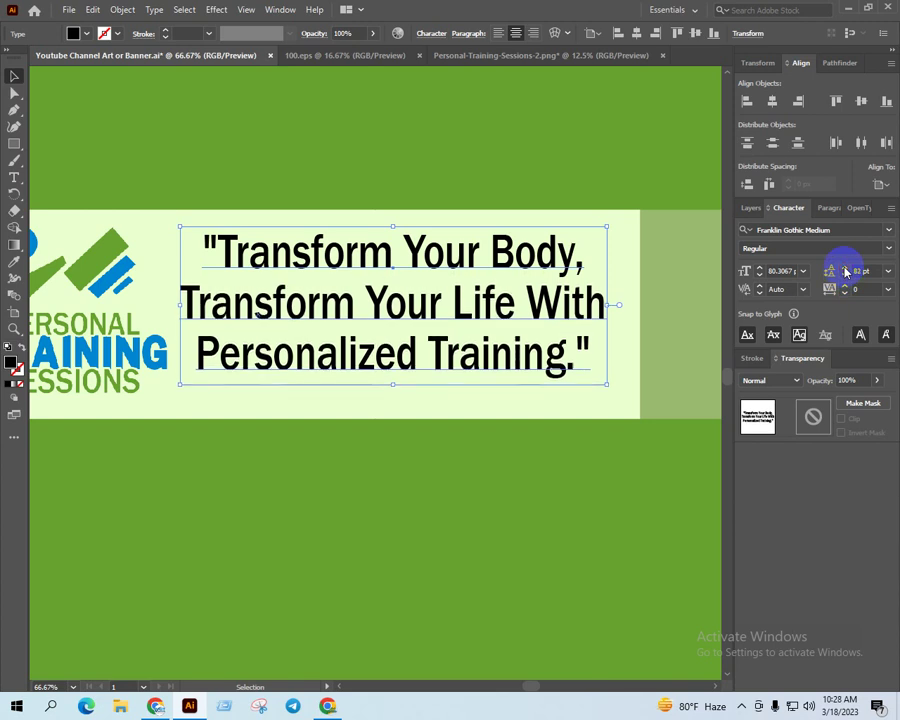
pyautogui.click(845, 268)
pyautogui.click(845, 268)
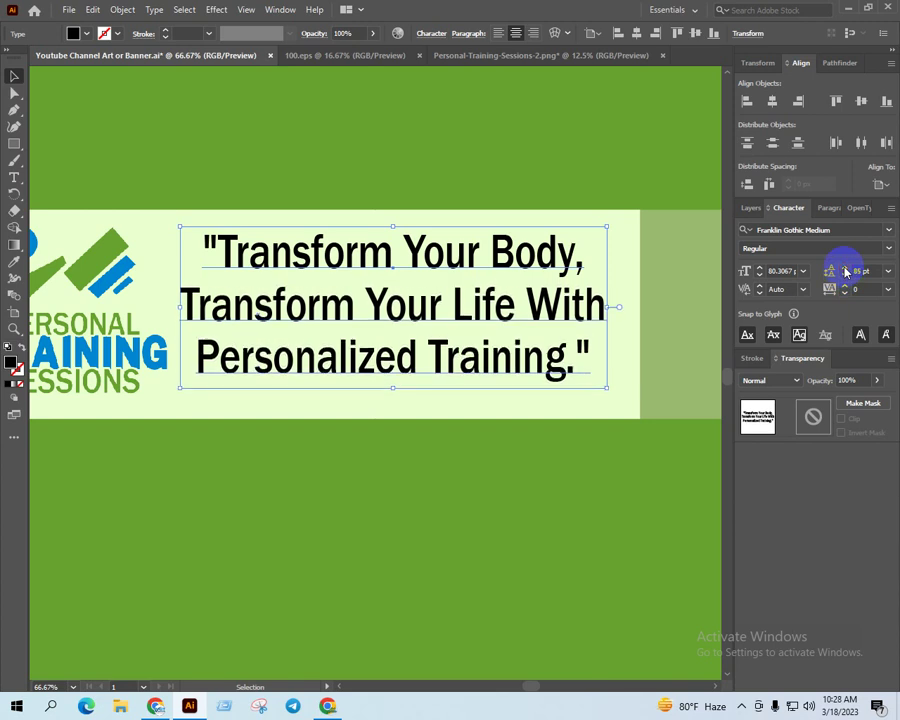
pyautogui.click(845, 268)
pyautogui.click(845, 268)
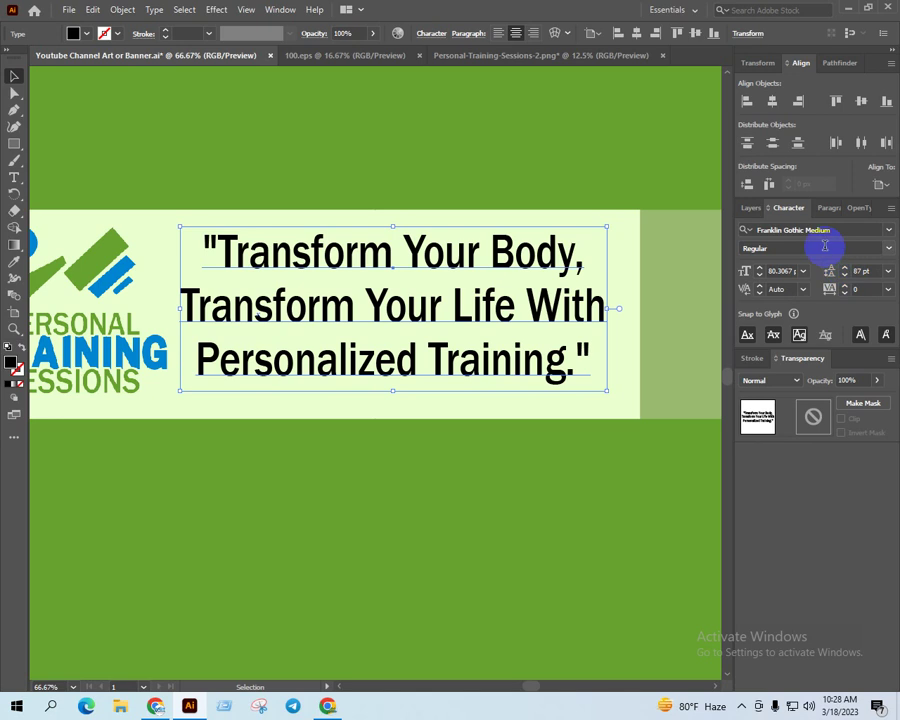
pyautogui.moveTo(614, 309); pyautogui.dragTo(587, 309)
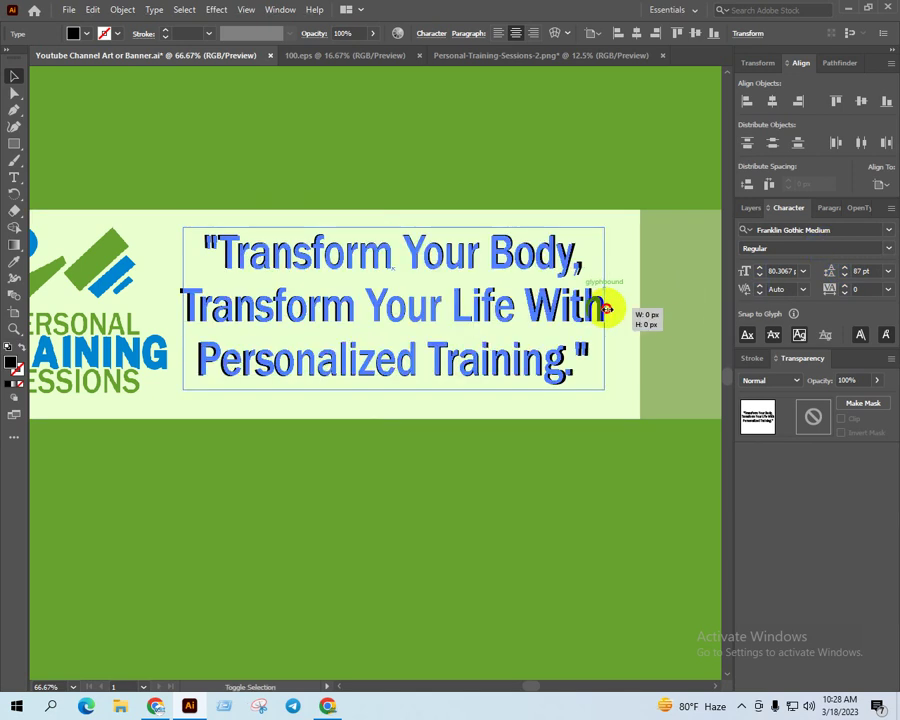
# Convert the quote to outlines, centre it vertically on the band, and deselect it
pyautogui.rightClick(478, 320)
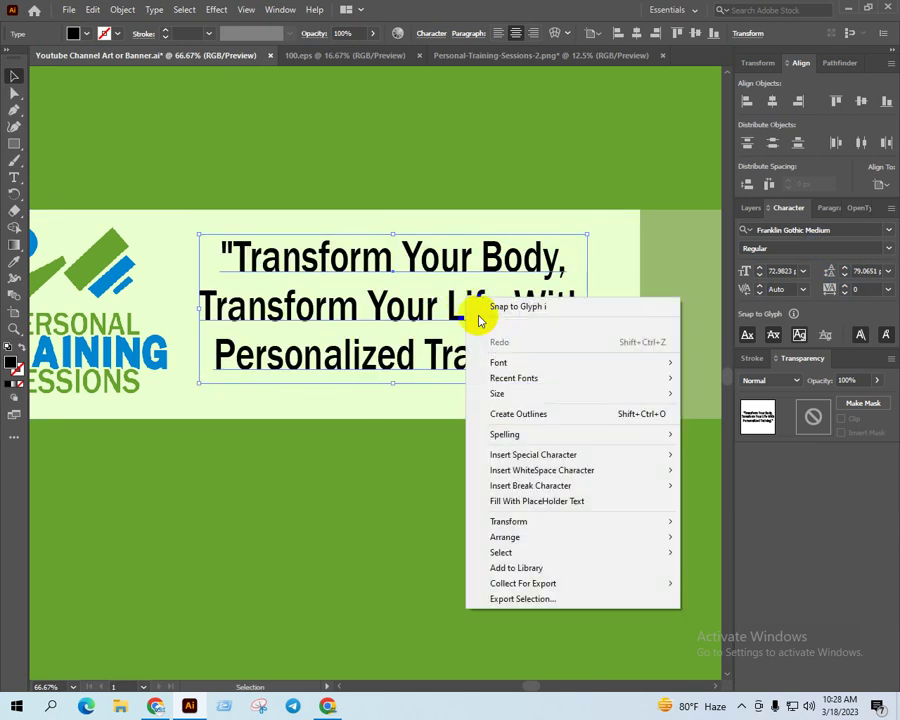
pyautogui.click(528, 413)
pyautogui.click(859, 101)
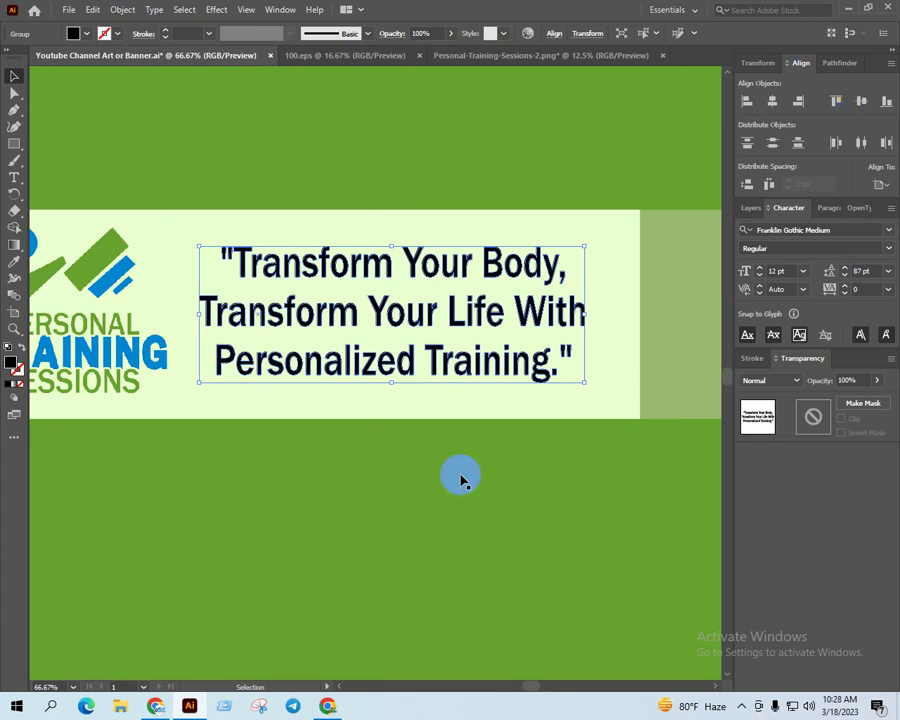
pyautogui.scroll(-3, 460, 476)
pyautogui.click(408, 152)
pyautogui.scroll(1, 450, 528)
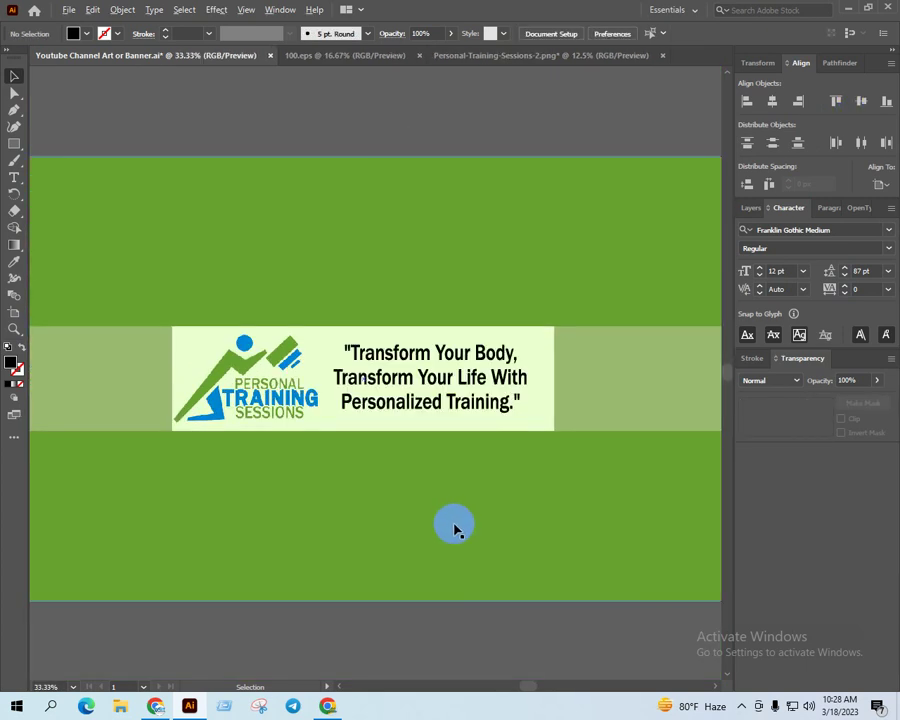
pyautogui.scroll(-2, 470, 528)
pyautogui.scroll(-1, 470, 520)
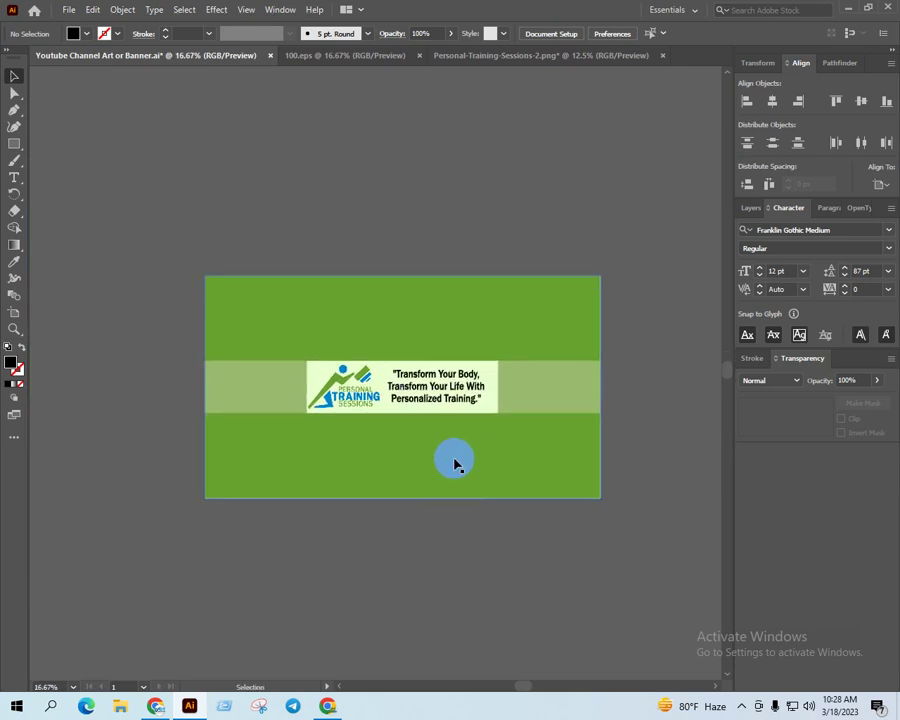
pyautogui.scroll(3, 448, 450)
# Move the outlined quote below the artboard and ungroup its three lines
pyautogui.rightClick(448, 342)
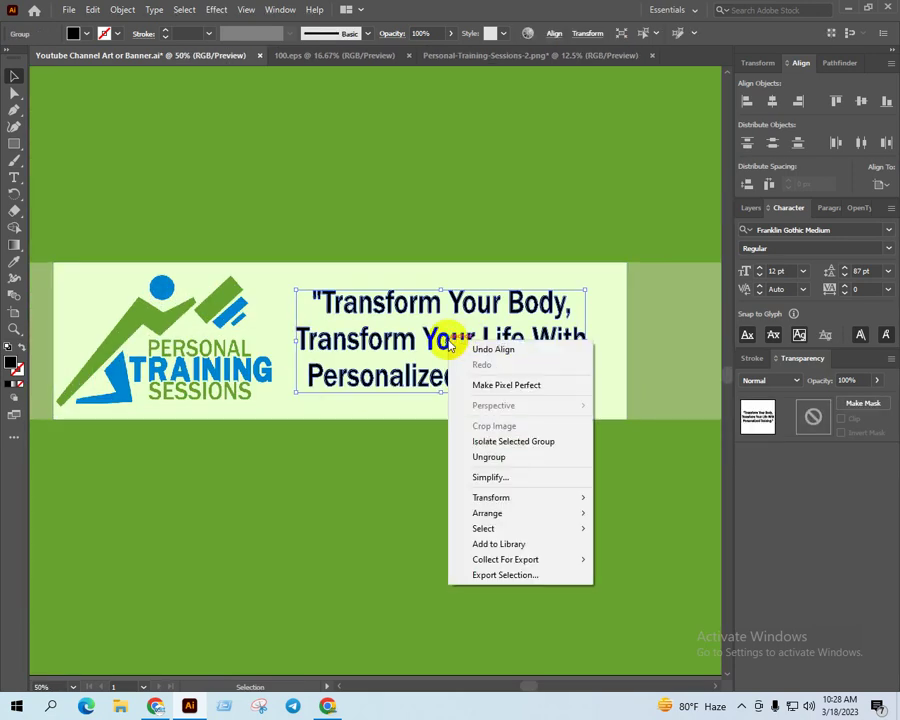
pyautogui.click(510, 238)
pyautogui.scroll(-2, 510, 238)
pyautogui.moveTo(500, 292); pyautogui.dragTo(482, 518)
pyautogui.rightClick(482, 518)
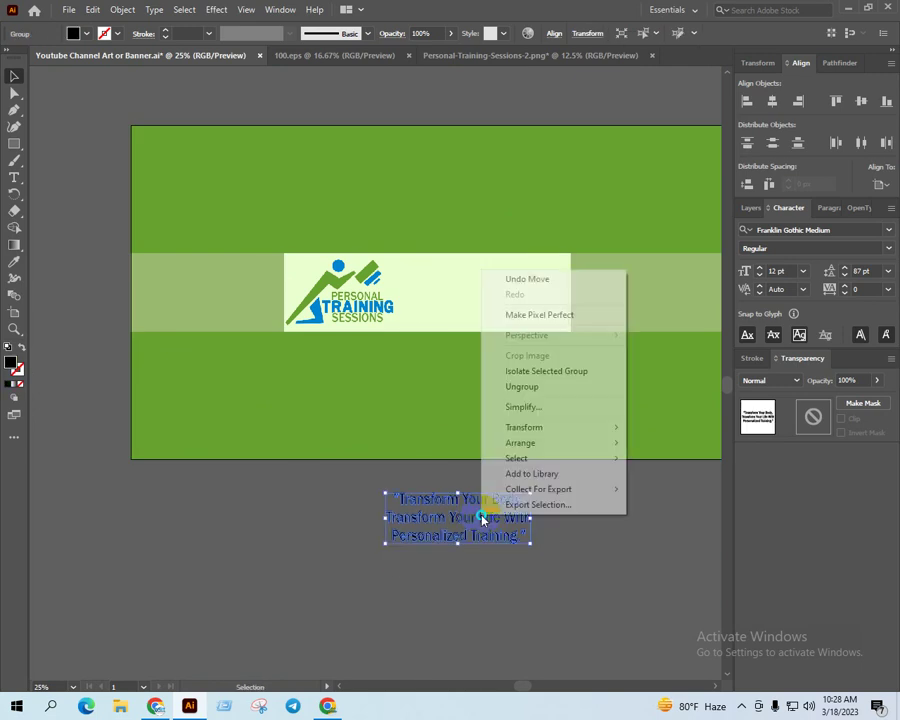
pyautogui.click(546, 387)
pyautogui.click(564, 505)
pyautogui.scroll(3, 479, 548)
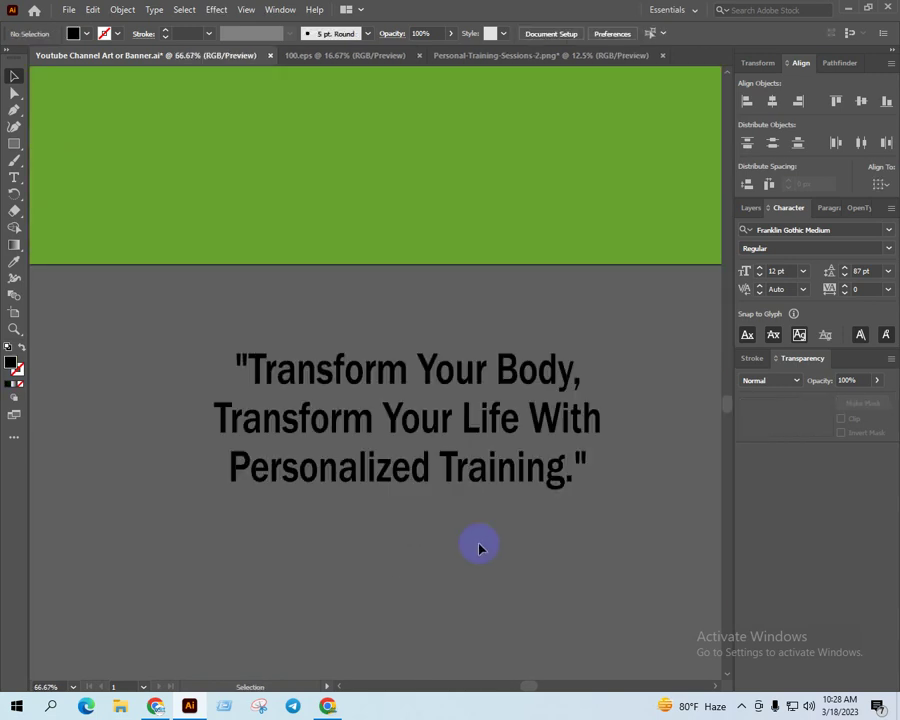
pyautogui.click(151, 391)
# Try isolating the quote's middle line, then reselect the whole quote
pyautogui.moveTo(625, 440); pyautogui.dragTo(636, 416)
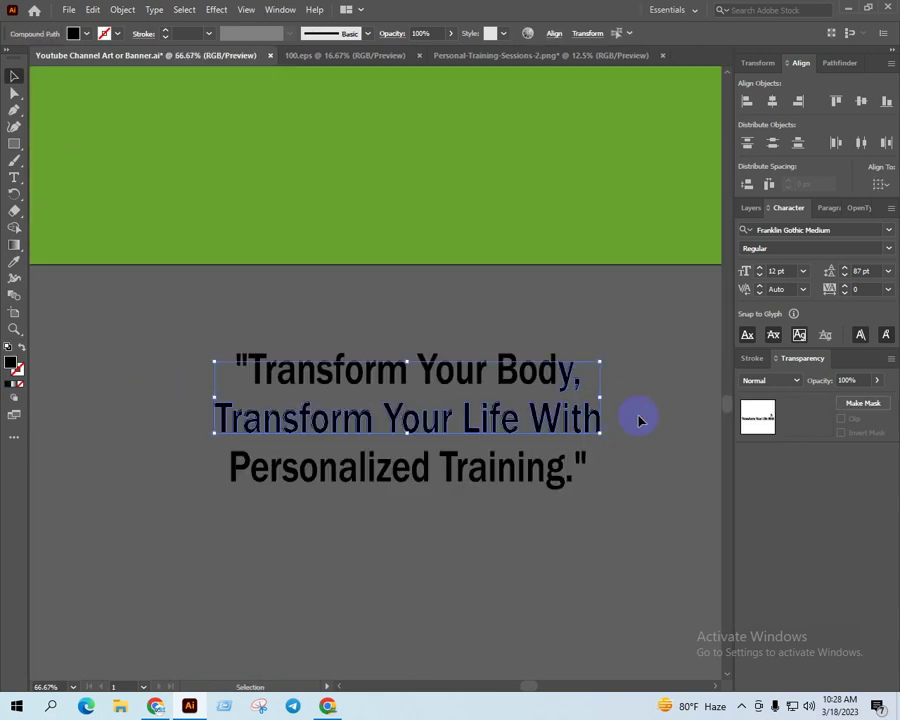
pyautogui.click(632, 419)
pyautogui.moveTo(178, 441); pyautogui.dragTo(169, 438)
pyautogui.press('a')
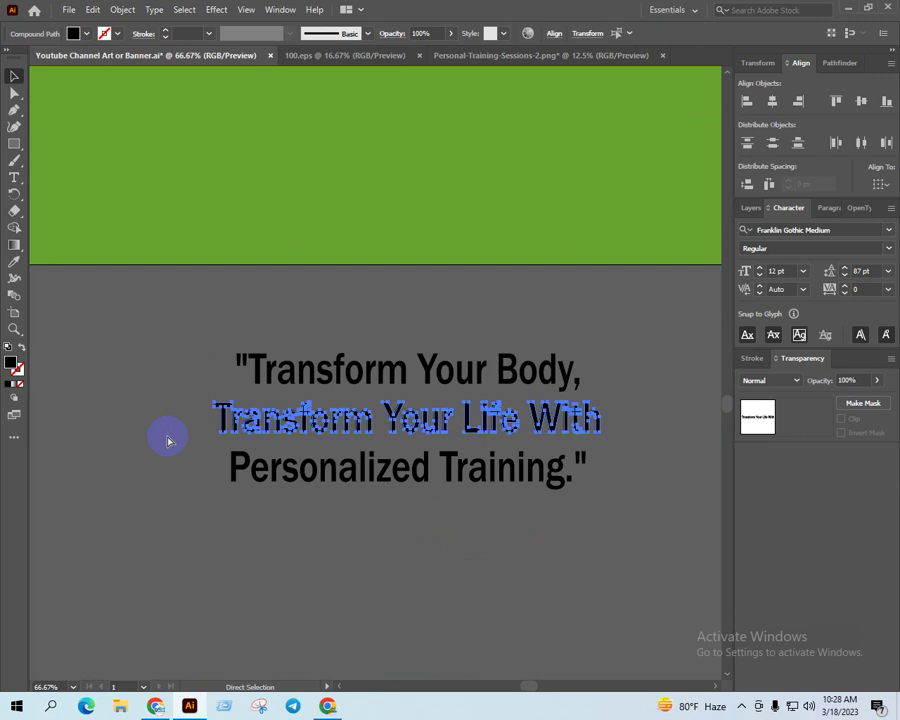
pyautogui.press('v')
pyautogui.hotkey('ctrl', 'a')
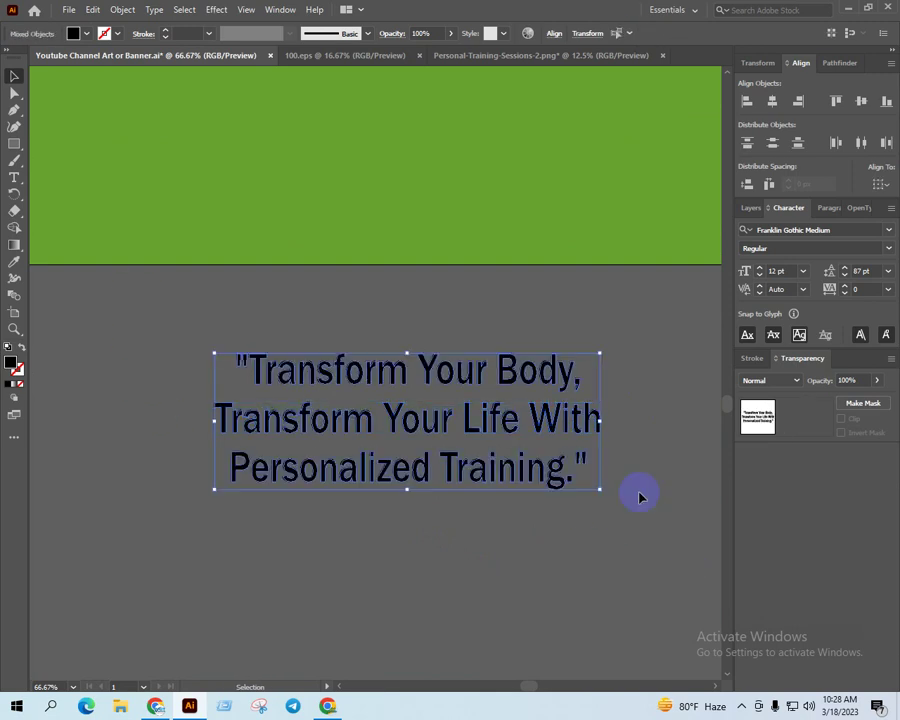
pyautogui.keyDown('shift'); pyautogui.click(585, 416); pyautogui.keyUp('shift')
pyautogui.press('a')
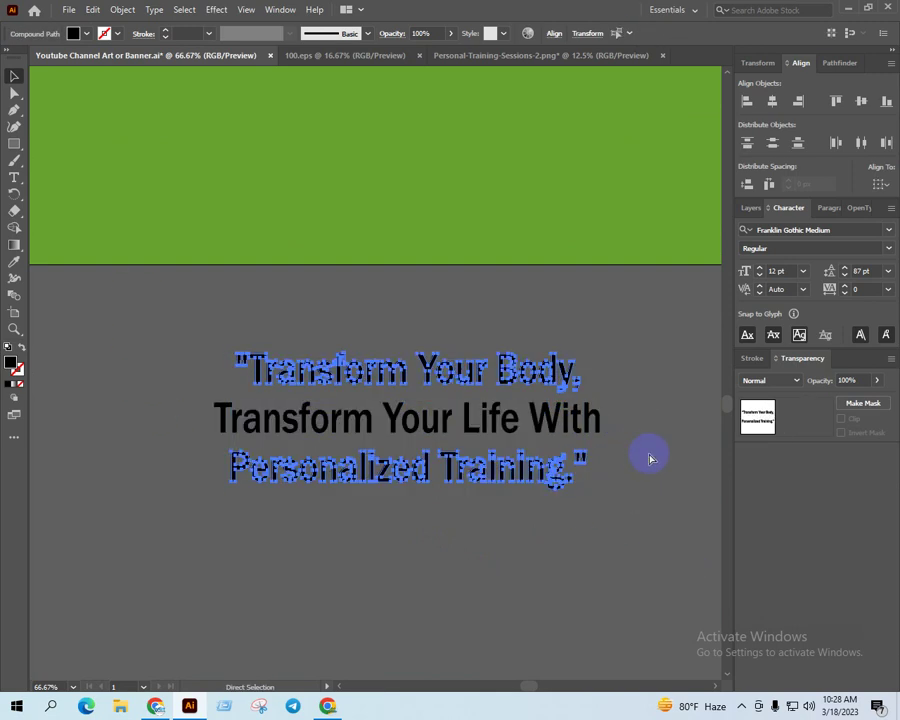
pyautogui.press('v')
# Move the quote back up onto the light band beside the logo
pyautogui.scroll(-3, 618, 482)
pyautogui.moveTo(582, 512)
pyautogui.mouseDown()
pyautogui.moveTo(550, 516)
pyautogui.moveTo(511, 598)
pyautogui.mouseUp()
pyautogui.moveTo(492, 545); pyautogui.dragTo(510, 326)
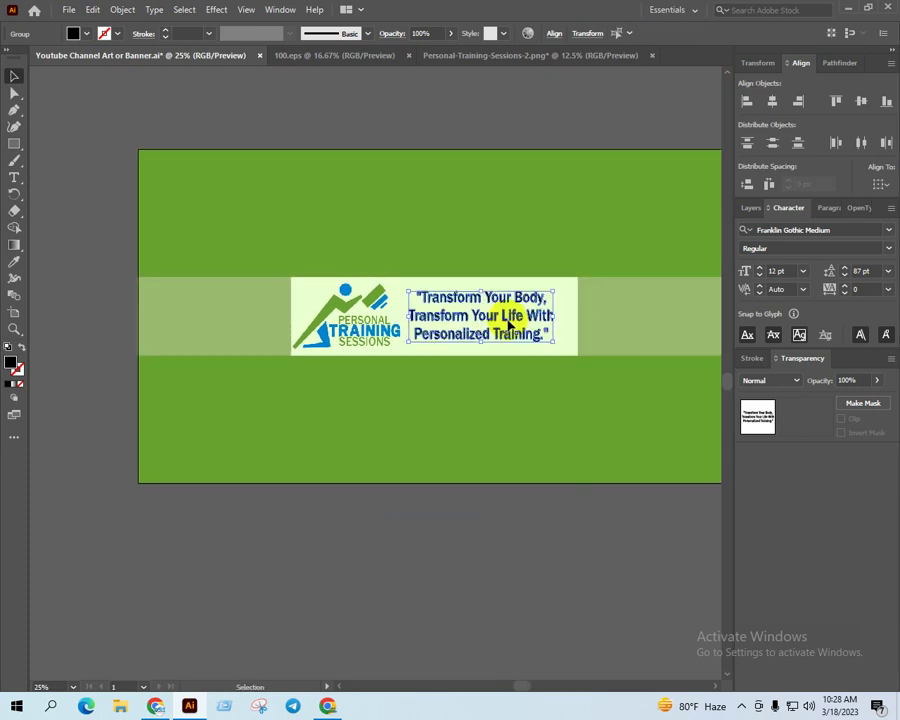
pyautogui.scroll(2, 562, 334)
pyautogui.moveTo(552, 298); pyautogui.dragTo(511, 305)
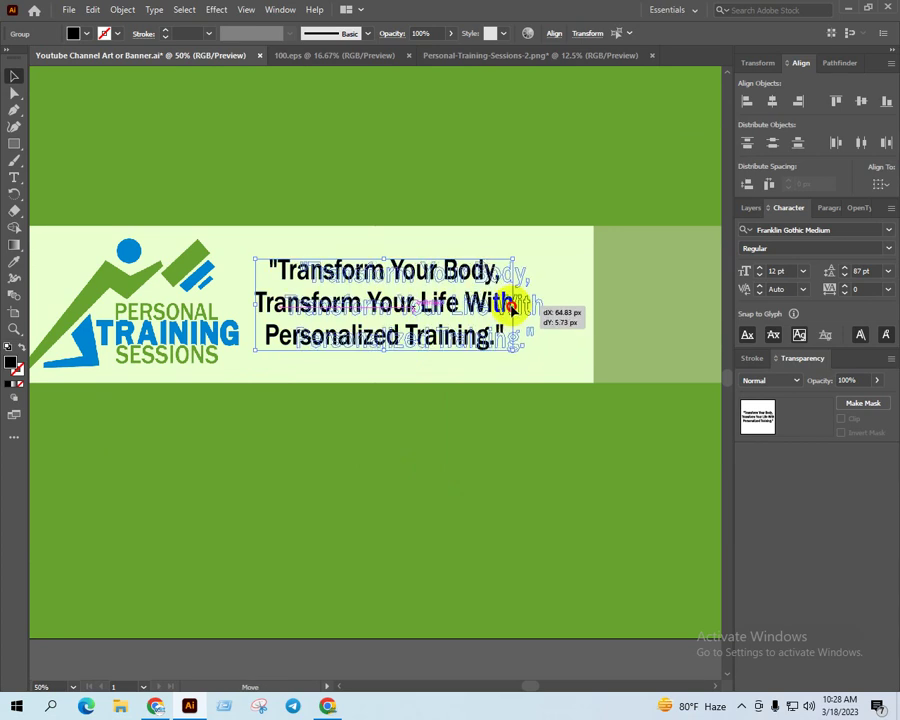
pyautogui.moveTo(511, 305); pyautogui.dragTo(514, 306)
# Colour the quote's middle line blue by eyedropping the TRAINING logo text
pyautogui.click(502, 300)
pyautogui.click(506, 300)
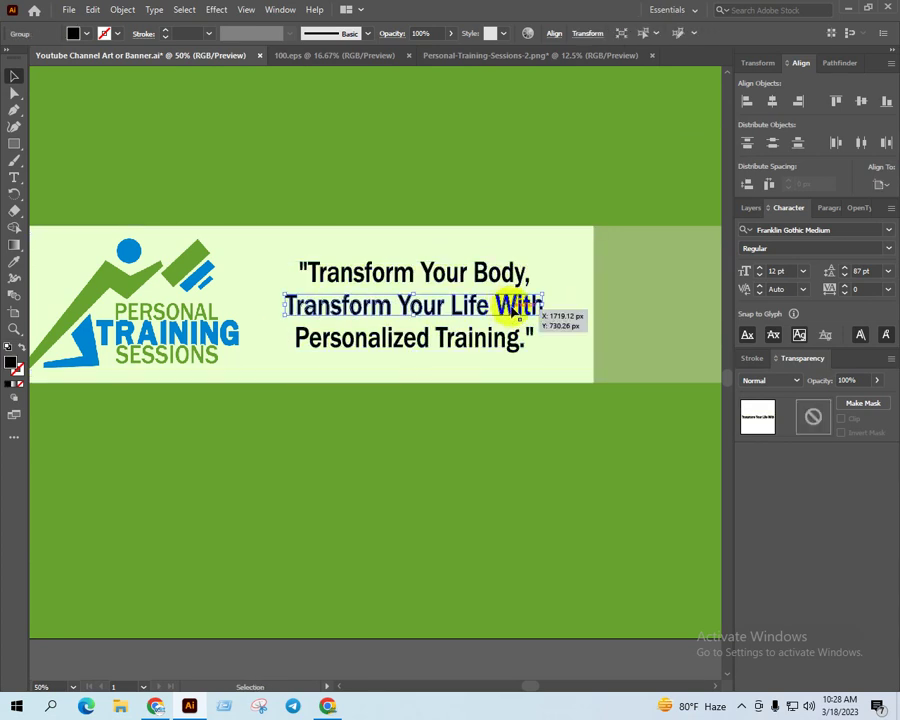
pyautogui.press('i')
pyautogui.click(216, 334)
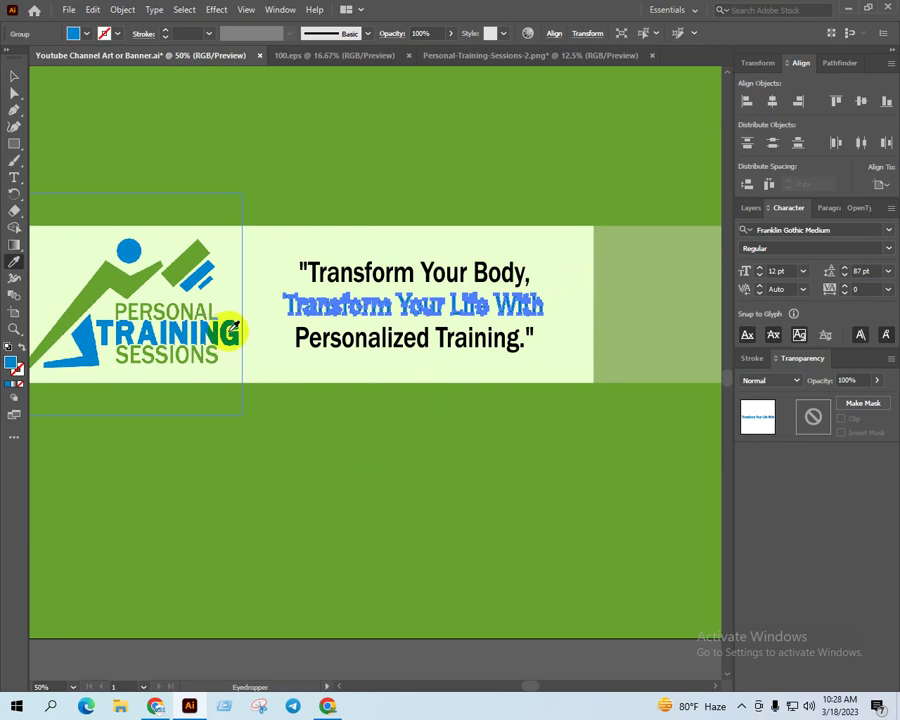
# Colour the quote's first and third lines the logo's green
pyautogui.keyDown('ctrl'); pyautogui.click(444, 266); pyautogui.keyUp('ctrl')
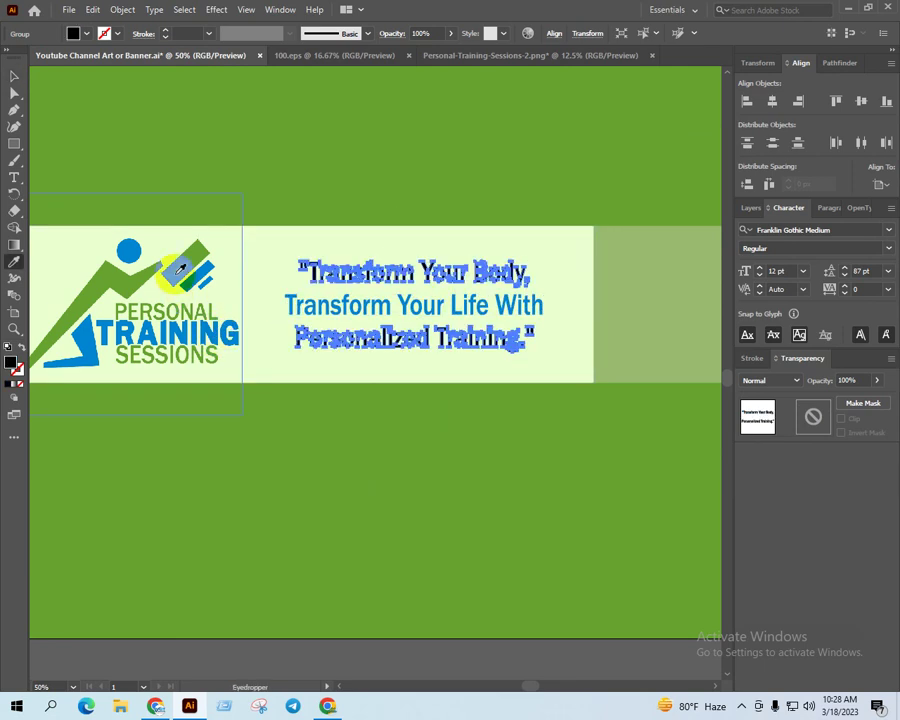
pyautogui.click(125, 288)
pyautogui.press('v')
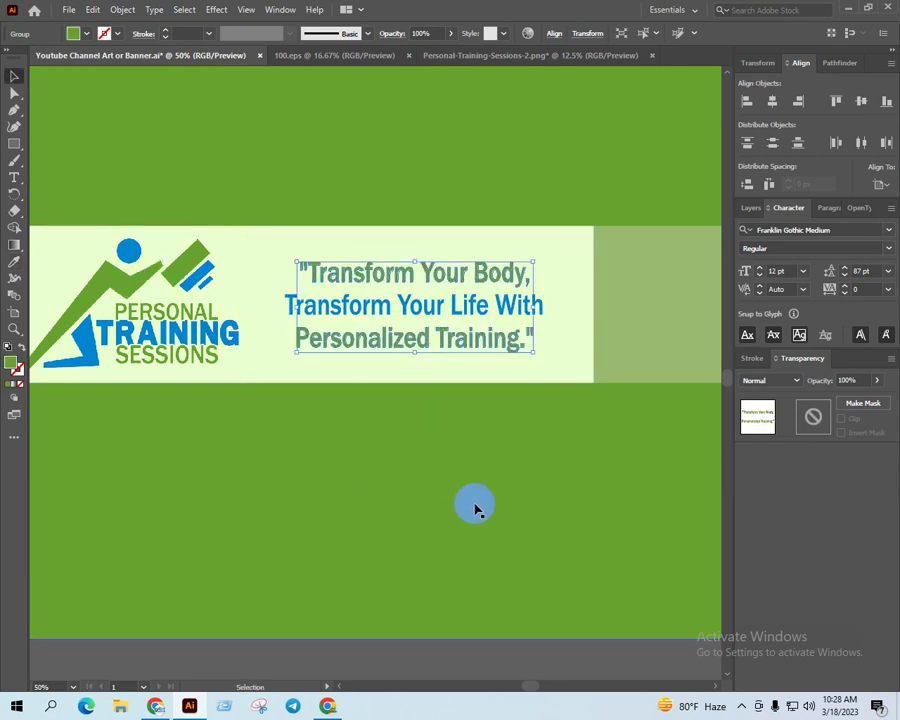
pyautogui.scroll(-2, 470, 500)
pyautogui.click(545, 528)
pyautogui.scroll(1, 555, 533)
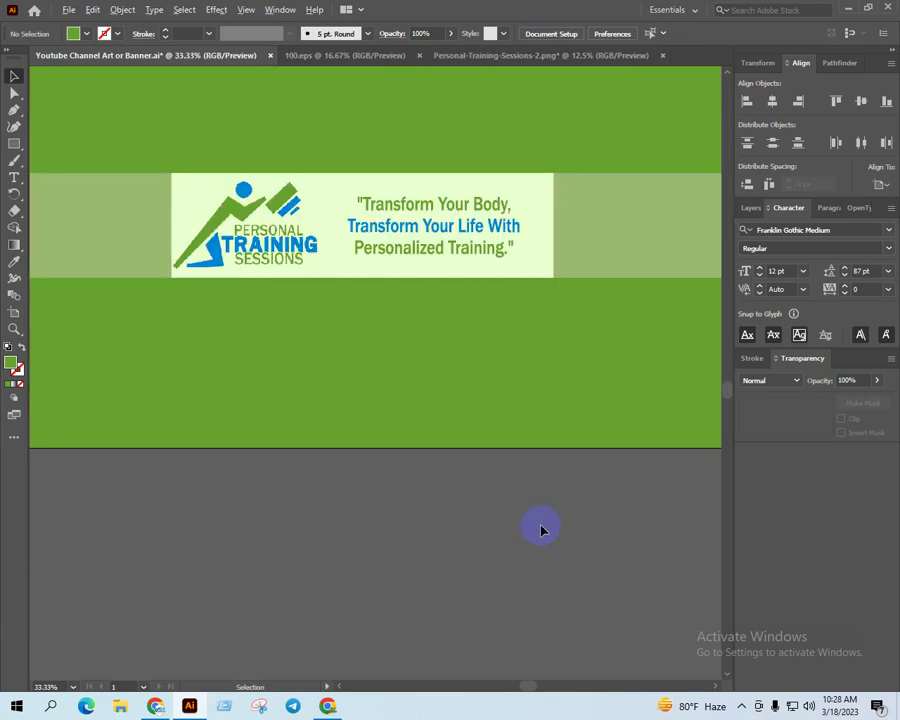
pyautogui.scroll(1, 540, 528)
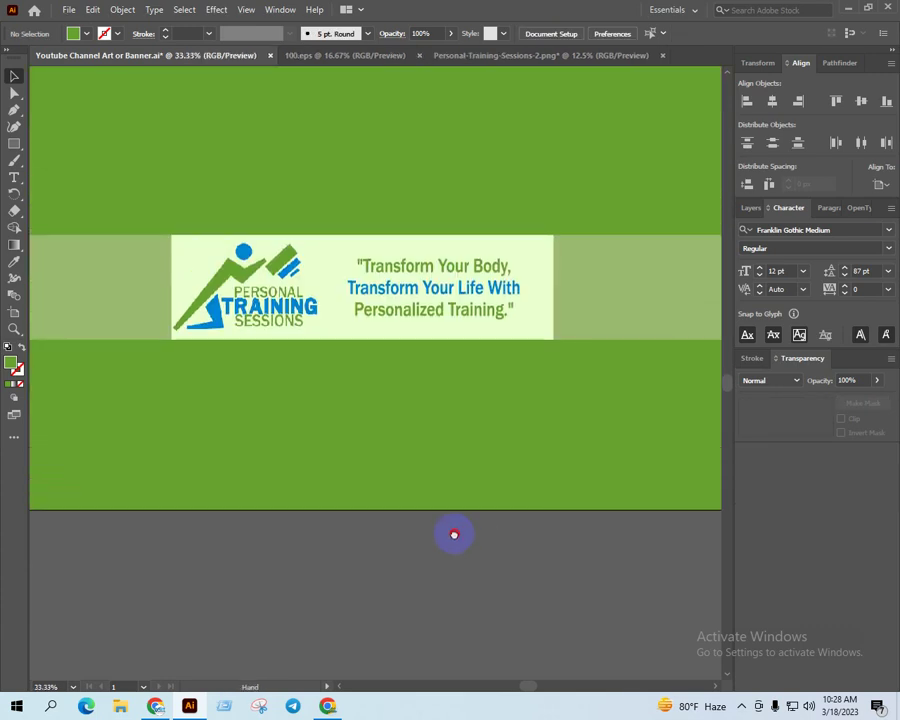
# Centre the quote group vertically on the light band
pyautogui.click(498, 283)
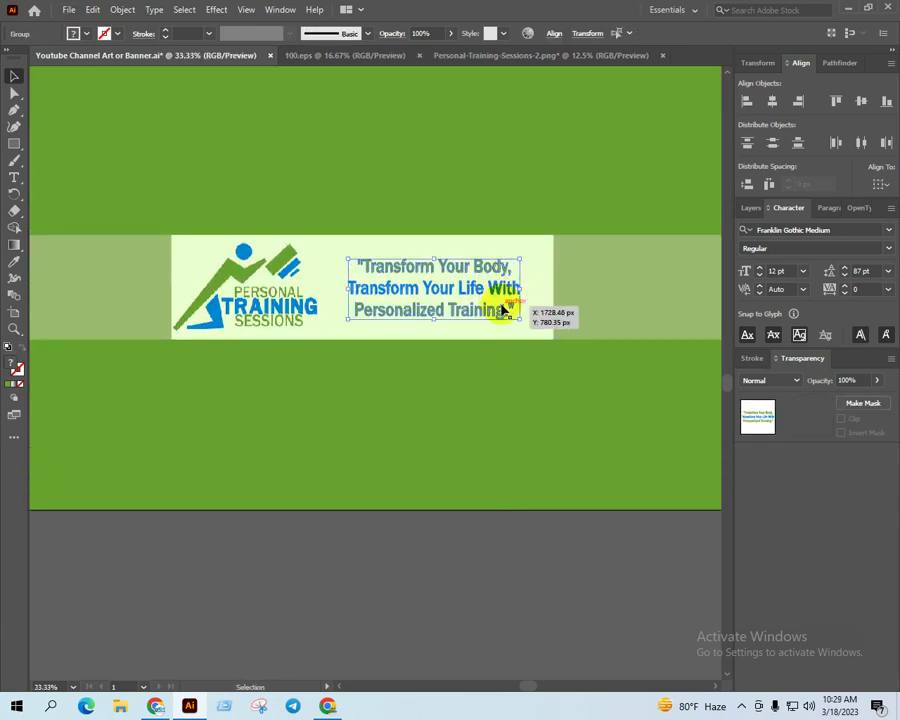
pyautogui.click(548, 327)
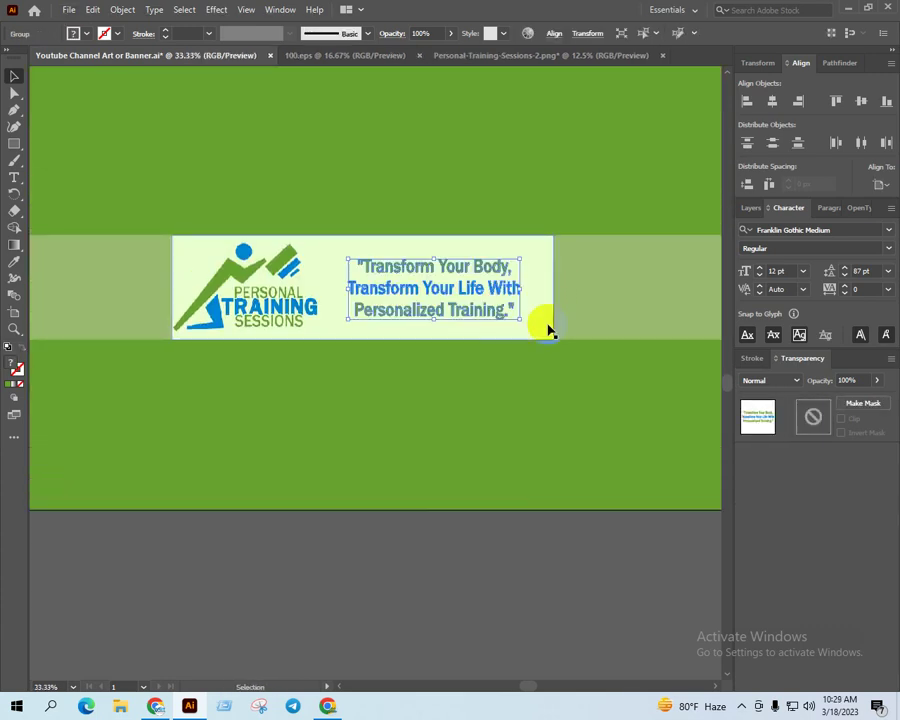
pyautogui.click(861, 101)
pyautogui.click(585, 540)
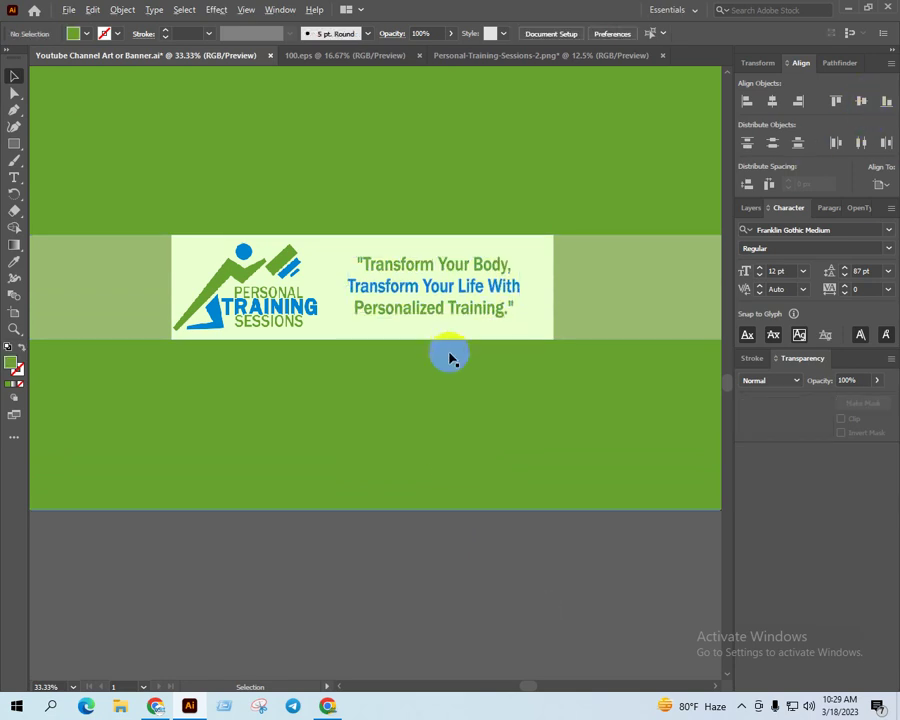
# Scale the quote tagline down slightly by its corner handle
pyautogui.scroll(1, 445, 345)
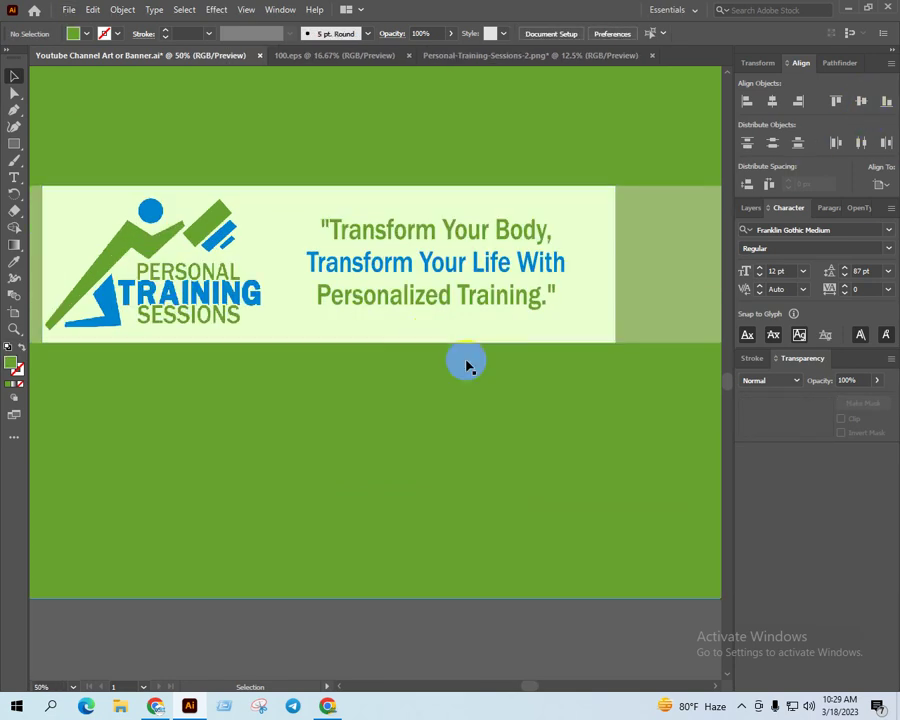
pyautogui.moveTo(464, 362); pyautogui.dragTo(468, 444)
pyautogui.click(472, 380)
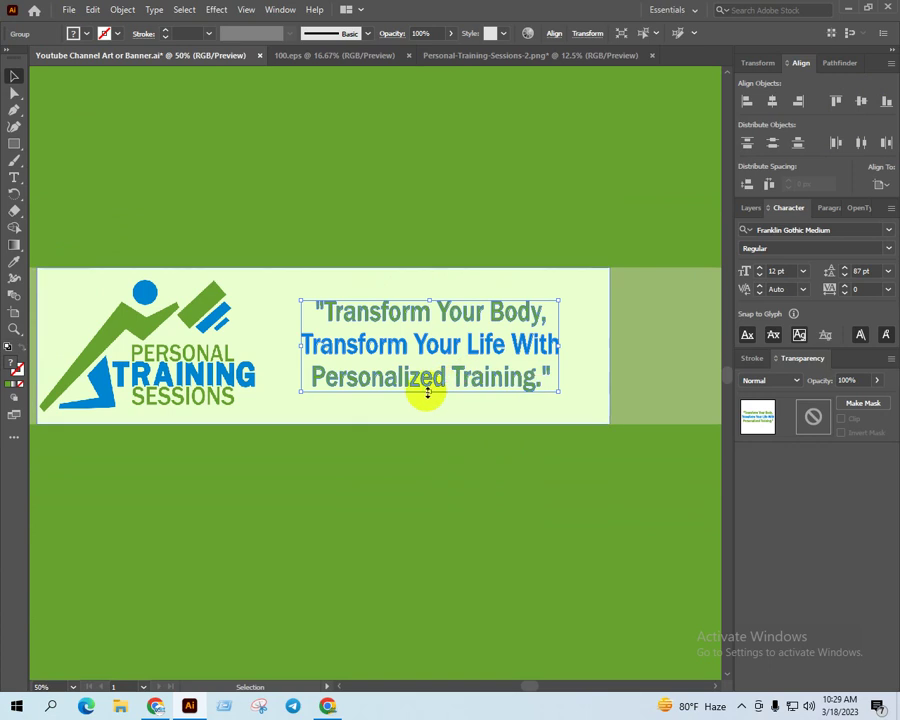
pyautogui.moveTo(426, 386); pyautogui.dragTo(426, 384)
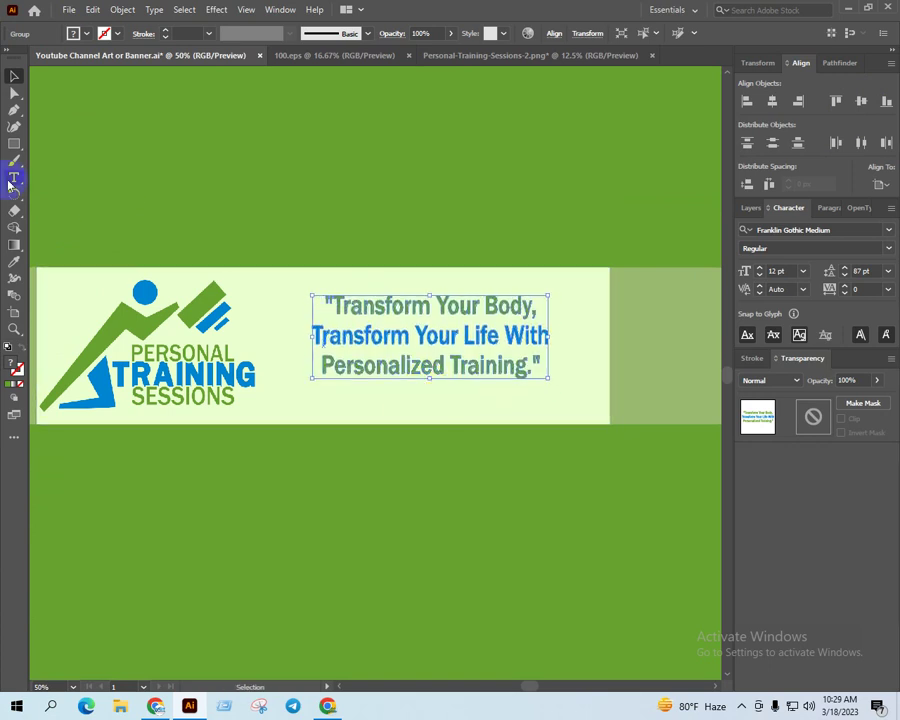
# Draw a thin rectangle under the quote and round its corners into a pill
pyautogui.click(16, 148)
pyautogui.click(70, 143)
pyautogui.hotkey('ctrl', '=')
pyautogui.hotkey('ctrl', '=')
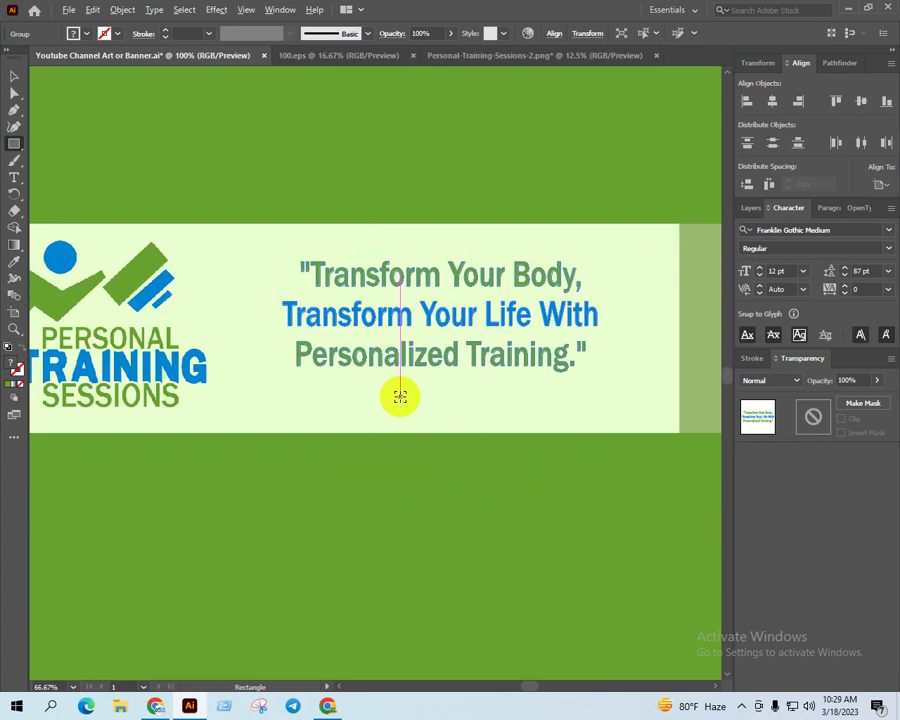
pyautogui.hotkey('ctrl', '=')
pyautogui.moveTo(259, 388); pyautogui.dragTo(677, 428)
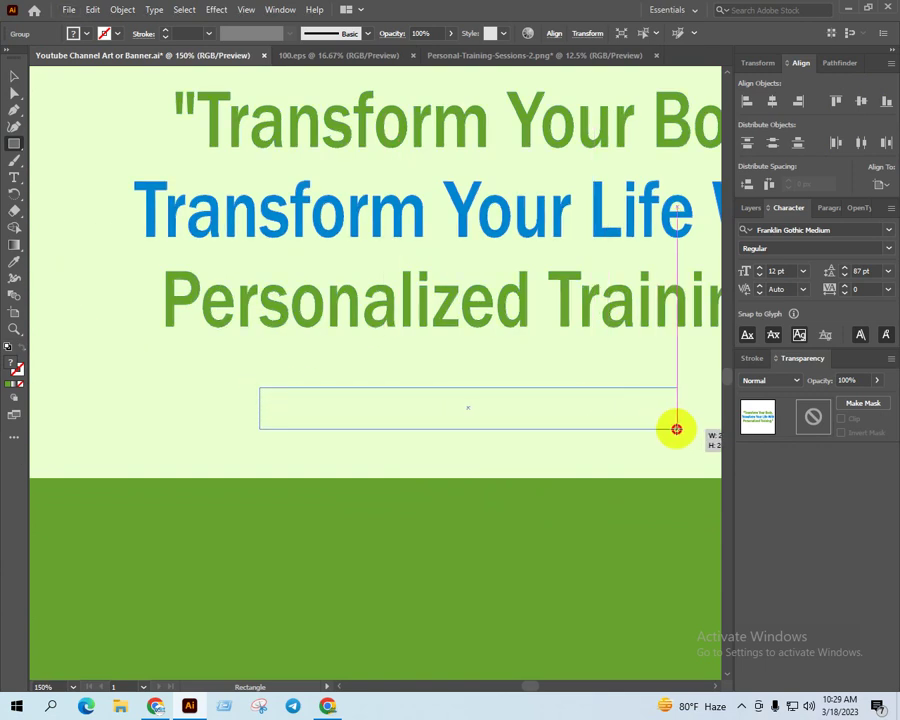
pyautogui.press('v')
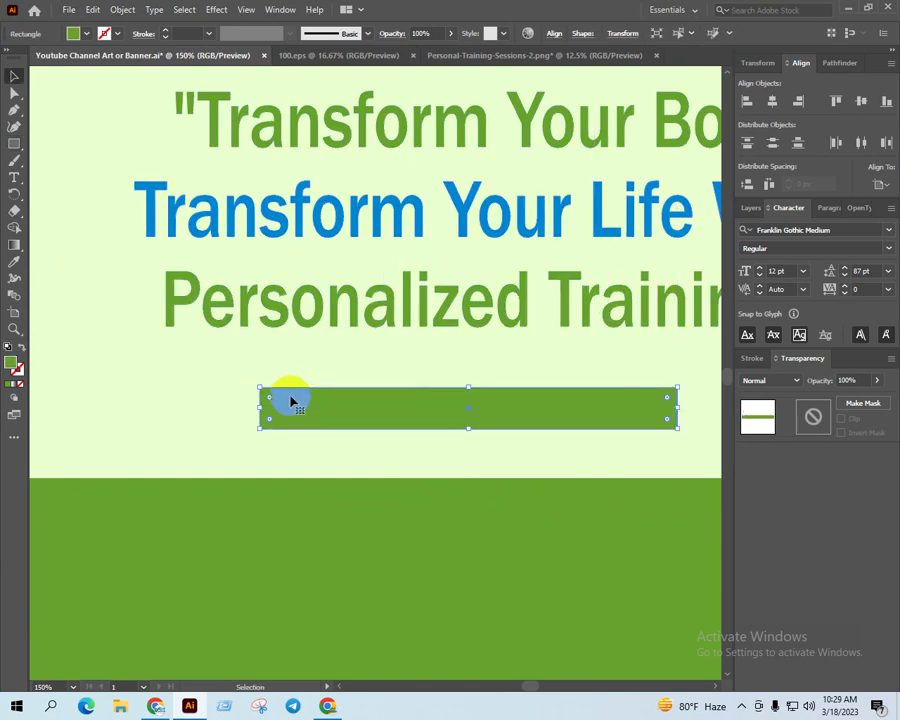
pyautogui.moveTo(270, 400); pyautogui.dragTo(335, 397)
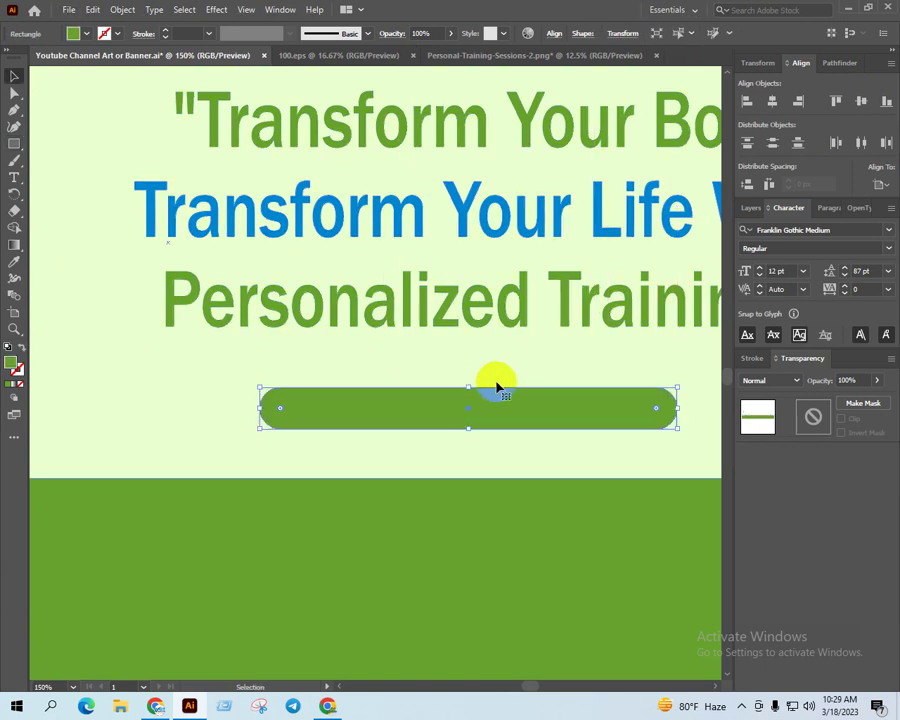
pyautogui.moveTo(466, 431); pyautogui.dragTo(468, 438)
# Fill the pill shape with red
pyautogui.hotkey('ctrl', '-')
pyautogui.hotkey('ctrl', '-')
pyautogui.hotkey('ctrl', '-')
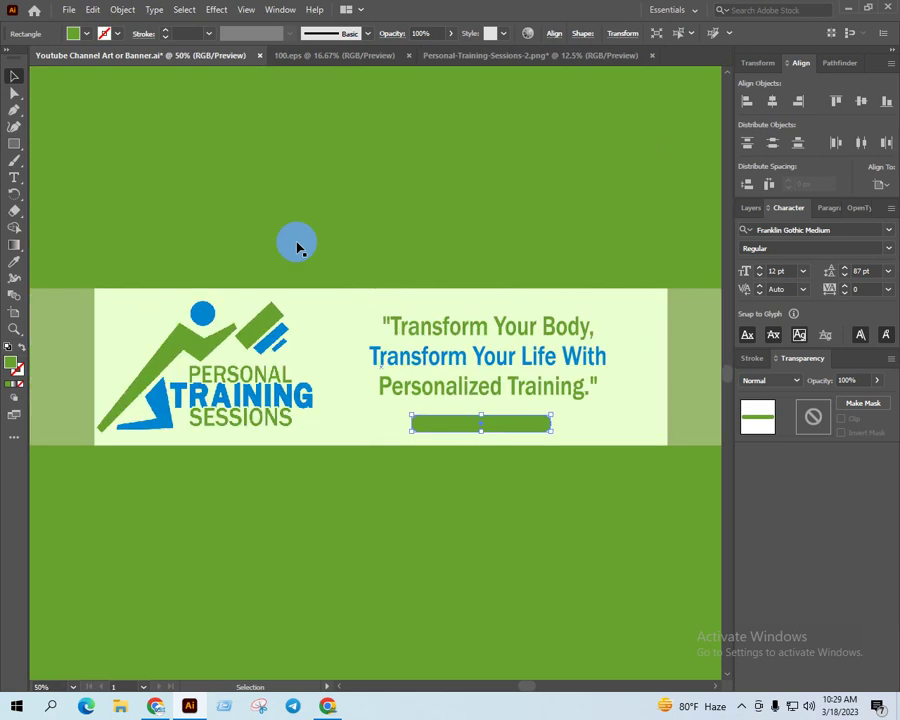
pyautogui.click(80, 40)
pyautogui.click(36, 56)
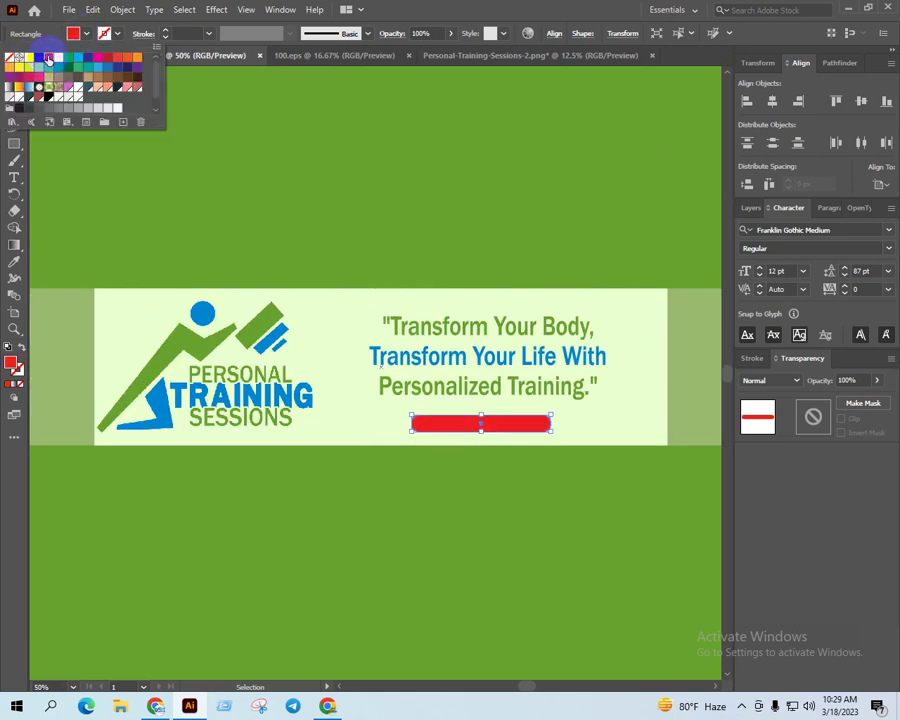
pyautogui.click(13, 157)
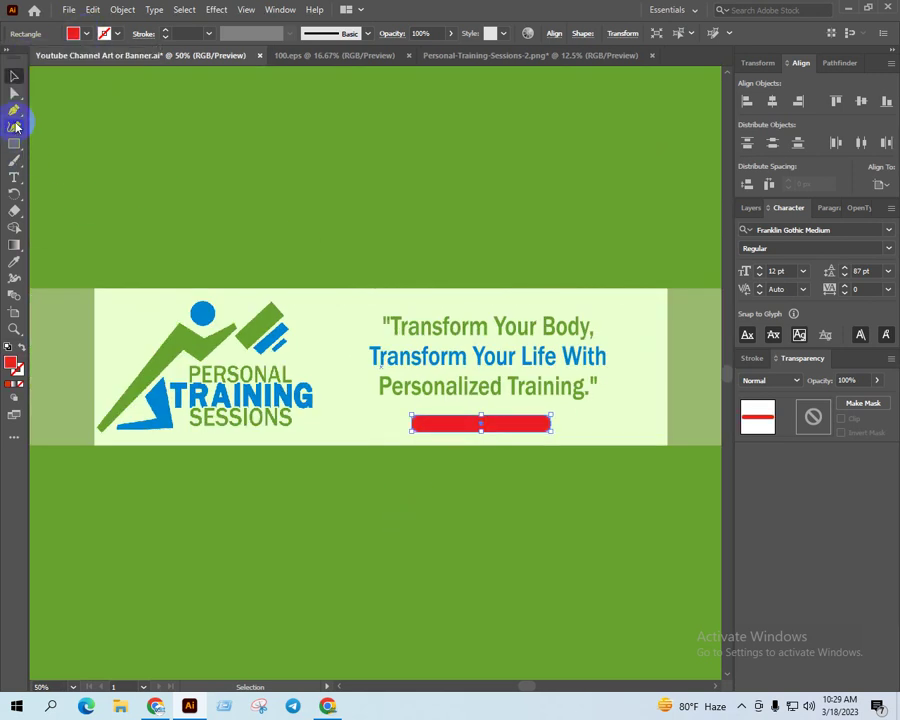
pyautogui.click(14, 178)
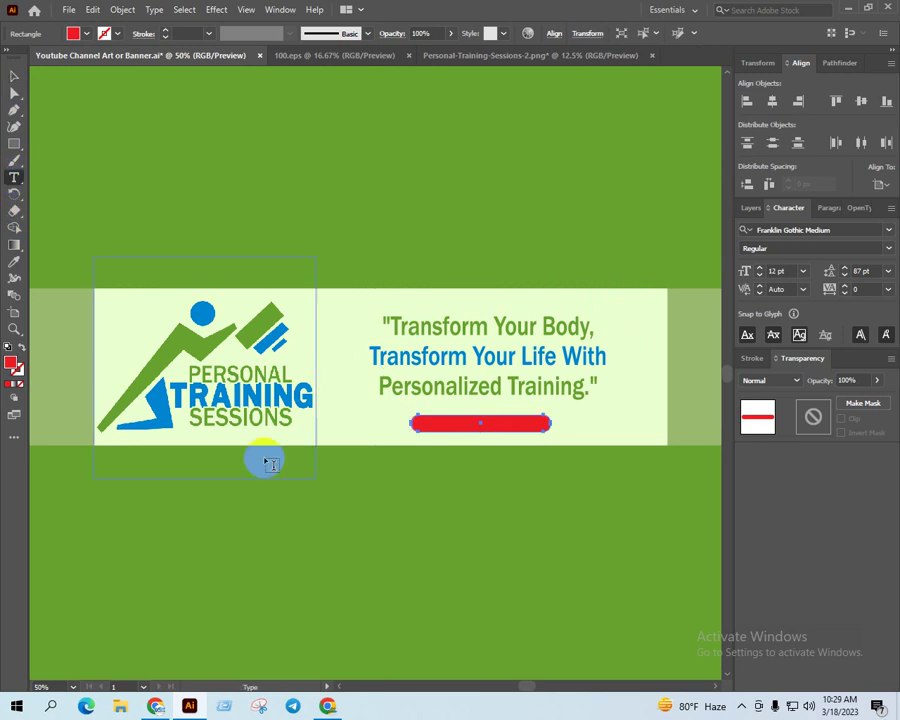
# Add SUBSCRIB NOW text and enlarge it onto the red button
pyautogui.click(507, 519)
pyautogui.write('SUBSCRIBE NOW')
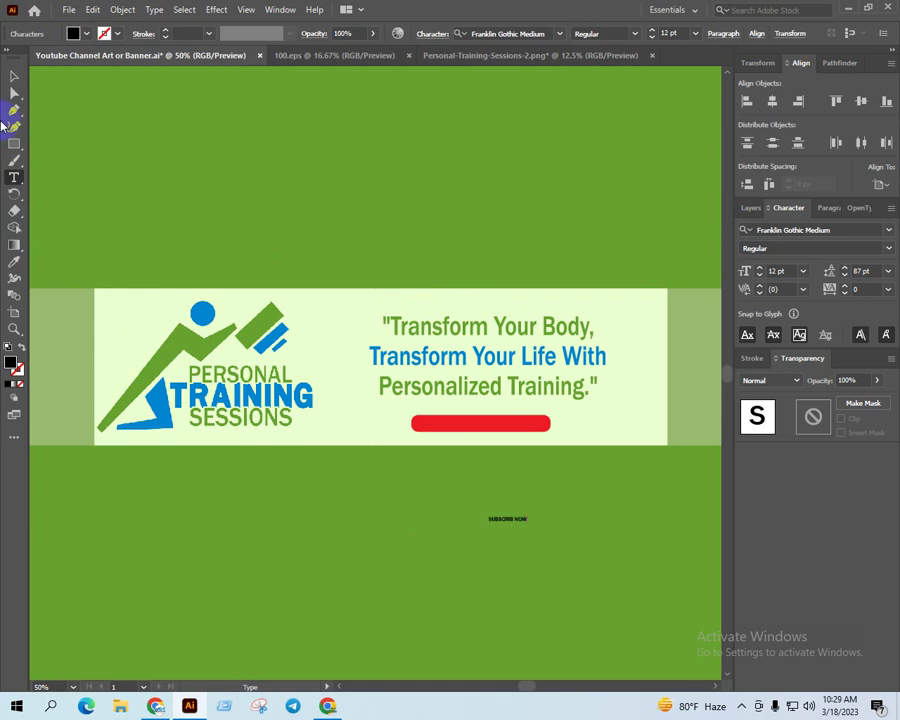
pyautogui.click(13, 72)
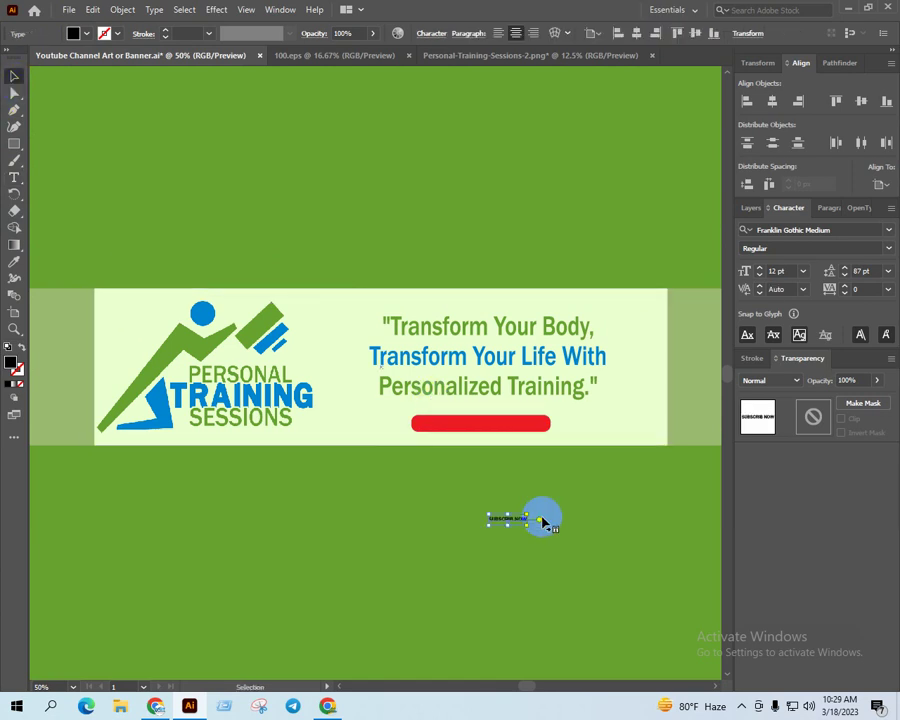
pyautogui.moveTo(527, 519)
pyautogui.mouseDown()
pyautogui.moveTo(567, 524)
pyautogui.moveTo(503, 422)
pyautogui.moveTo(504, 436)
pyautogui.mouseUp()
pyautogui.keyDown('alt'); pyautogui.scroll(4, 512, 440); pyautogui.keyUp('alt')
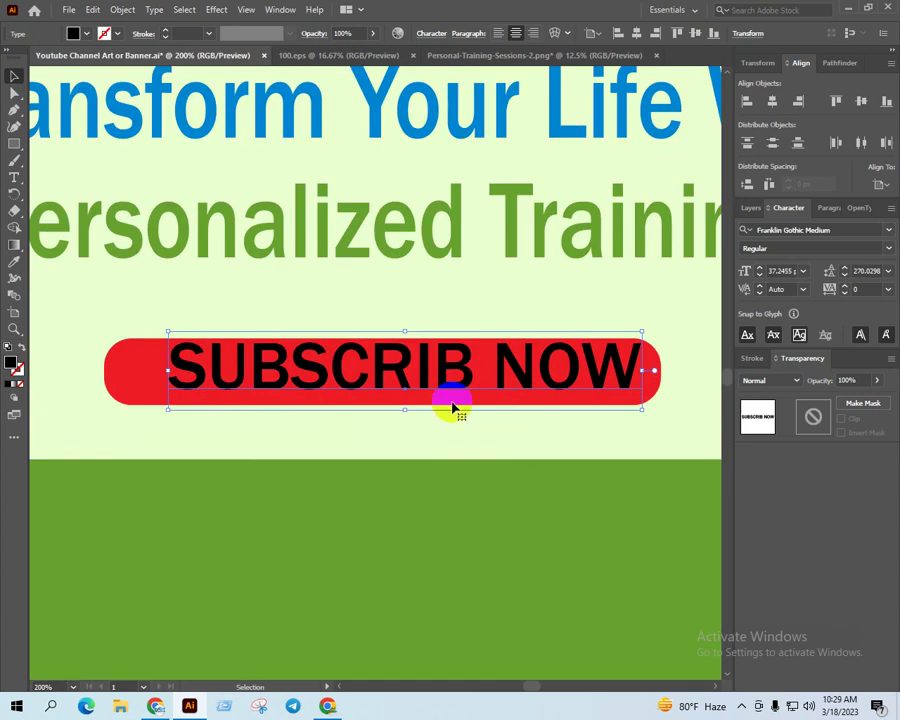
# Search the button wording in Chrome and copy the corrected SUBSCRIBE NOW
pyautogui.click(14, 177)
pyautogui.click(392, 361)
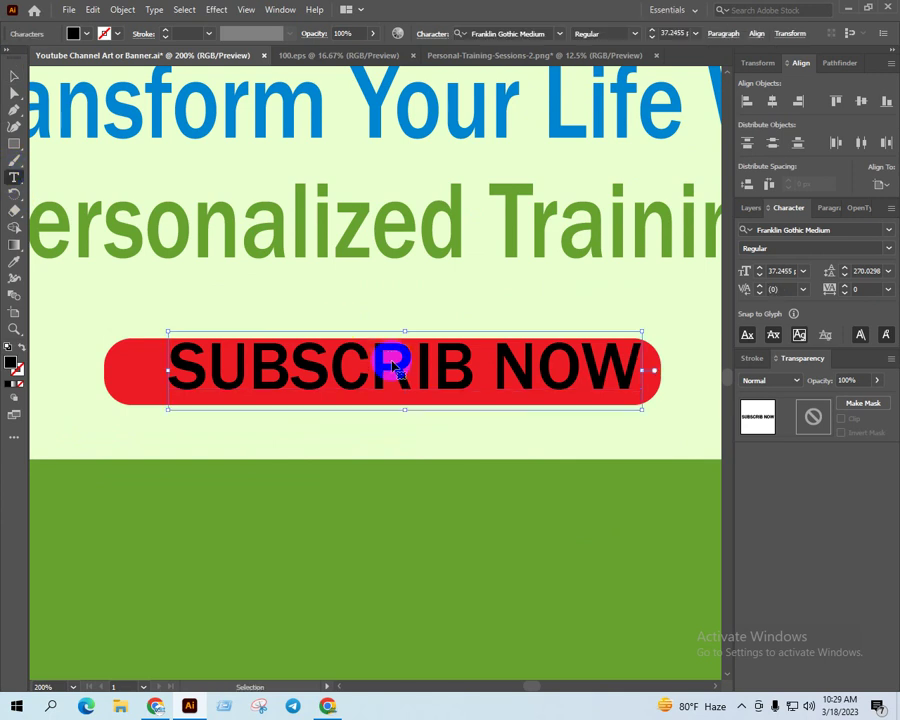
pyautogui.hotkey('ctrl', 'a')
pyautogui.hotkey('ctrl', 'c')
pyautogui.click(156, 706)
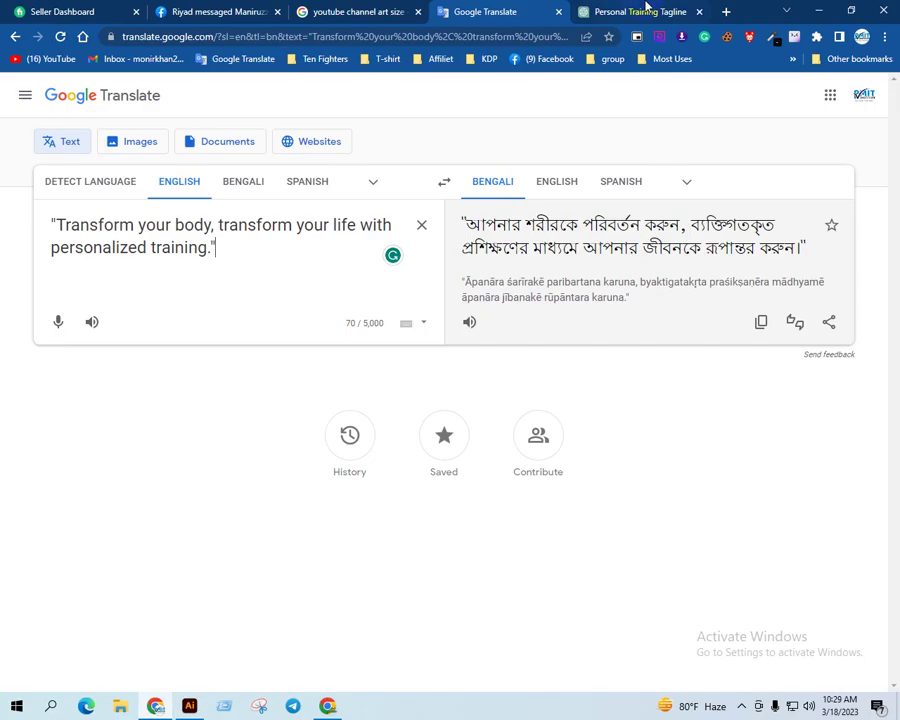
pyautogui.click(726, 14)
pyautogui.hotkey('ctrl', 'v')
pyautogui.press('Return')
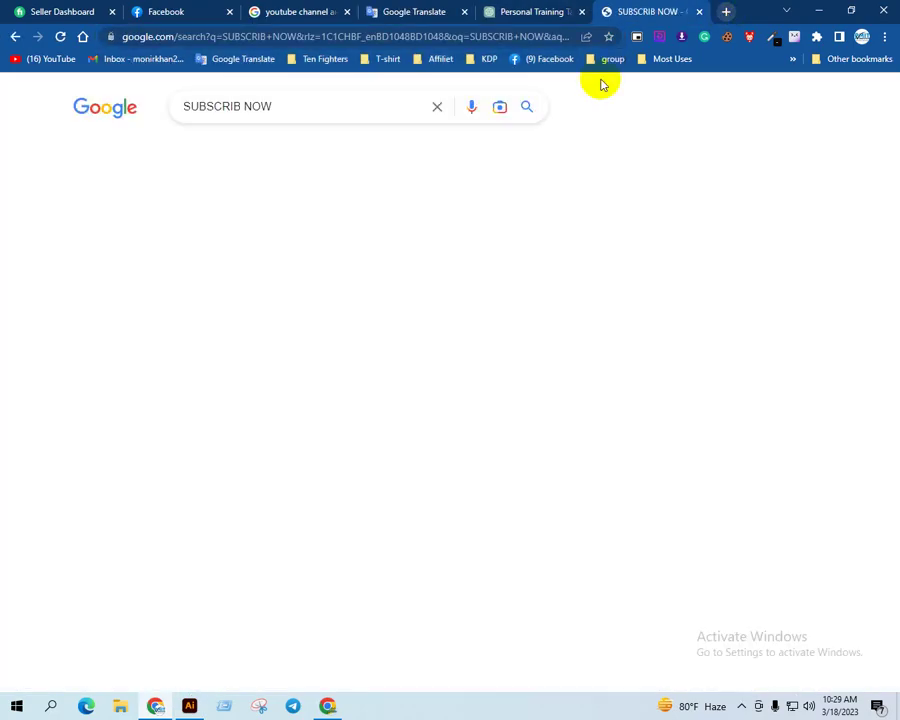
pyautogui.click(274, 210)
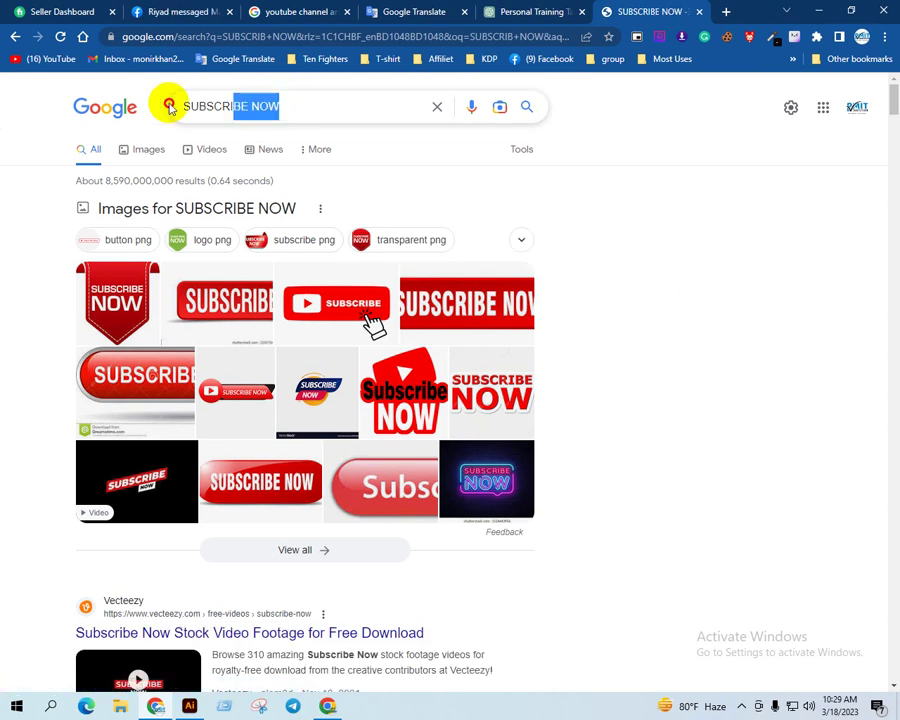
pyautogui.moveTo(285, 106); pyautogui.dragTo(172, 106)
pyautogui.hotkey('ctrl', 'c')
# Paste SUBSCRIBE NOW into the button text and narrow it to fit
pyautogui.click(189, 706)
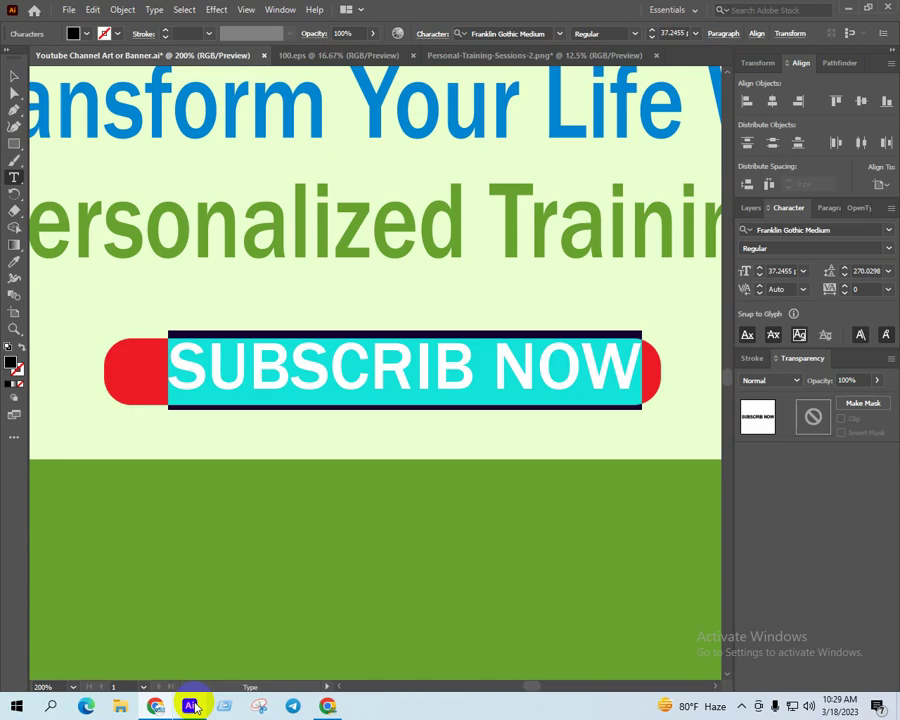
pyautogui.hotkey('ctrl', 'v')
pyautogui.click(13, 75)
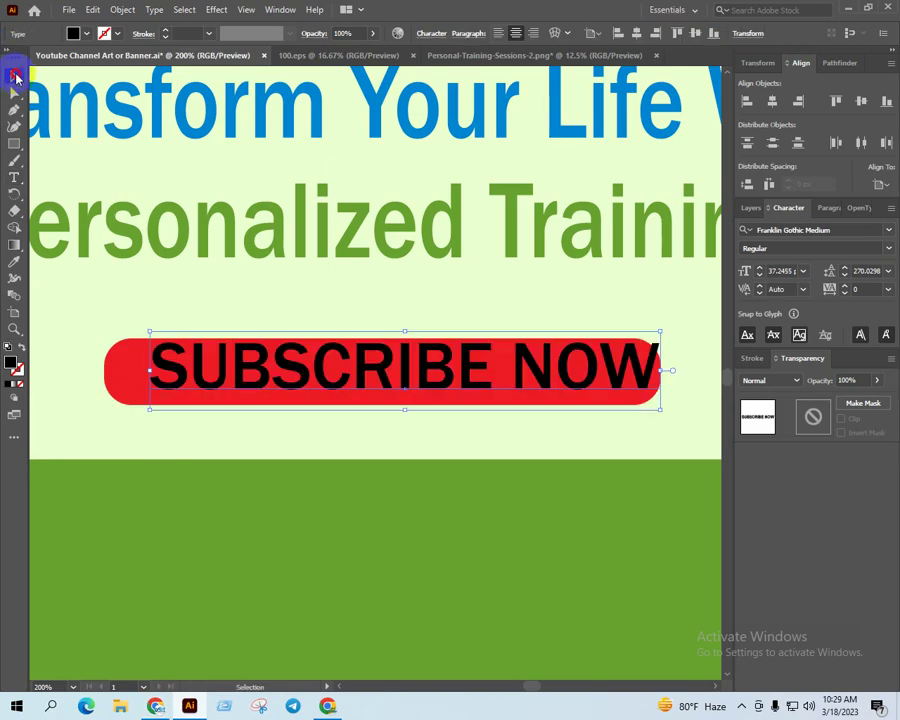
pyautogui.moveTo(662, 372); pyautogui.dragTo(618, 372)
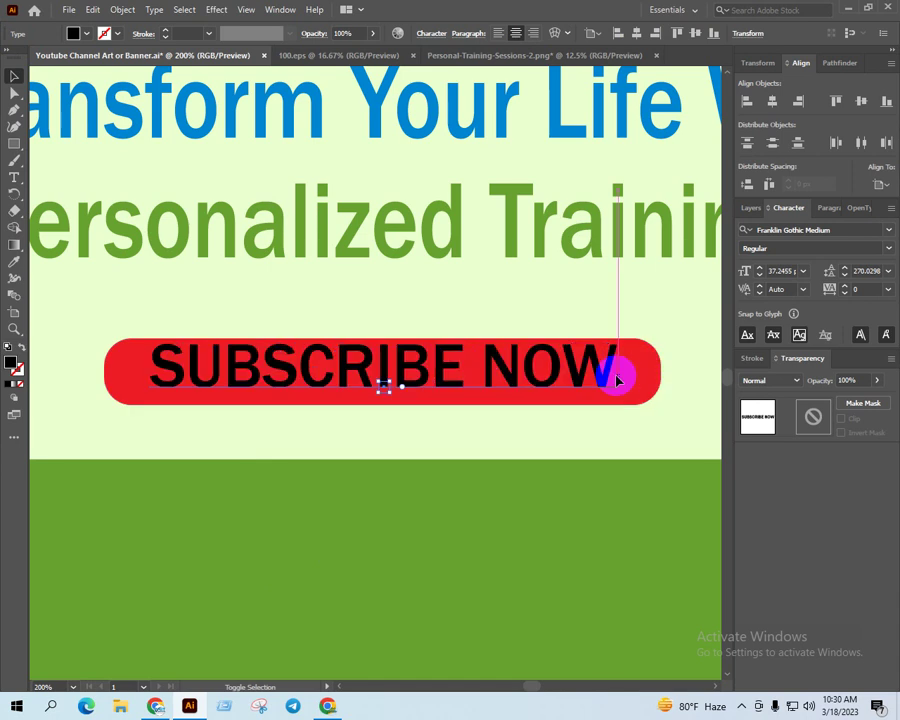
# Set the SUBSCRIBE NOW text to Italic and convert it to outlines
pyautogui.rightClick(530, 367)
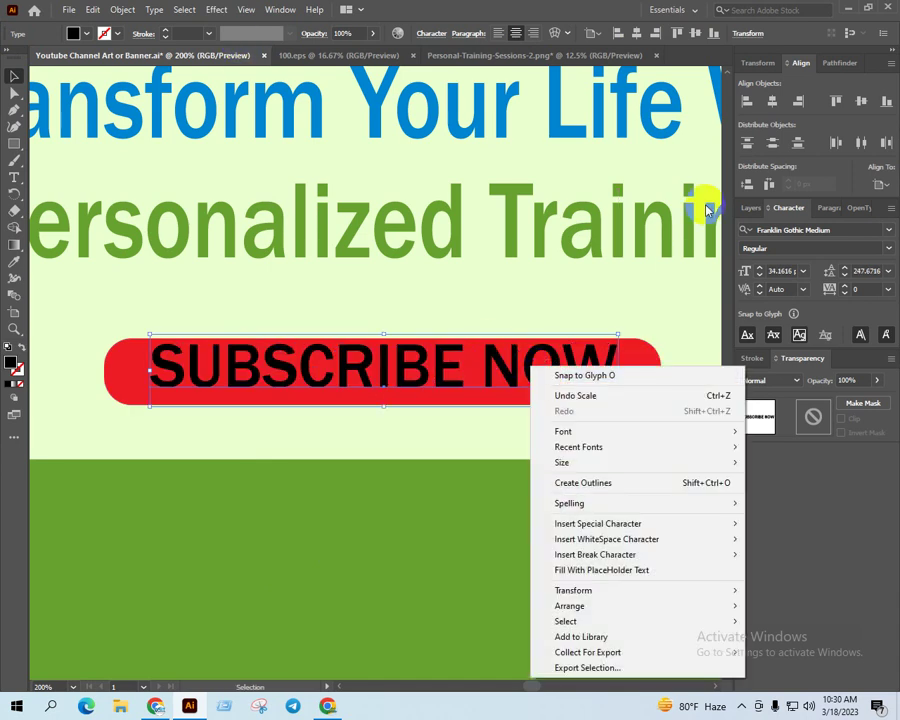
pyautogui.click(874, 248)
pyautogui.click(889, 248)
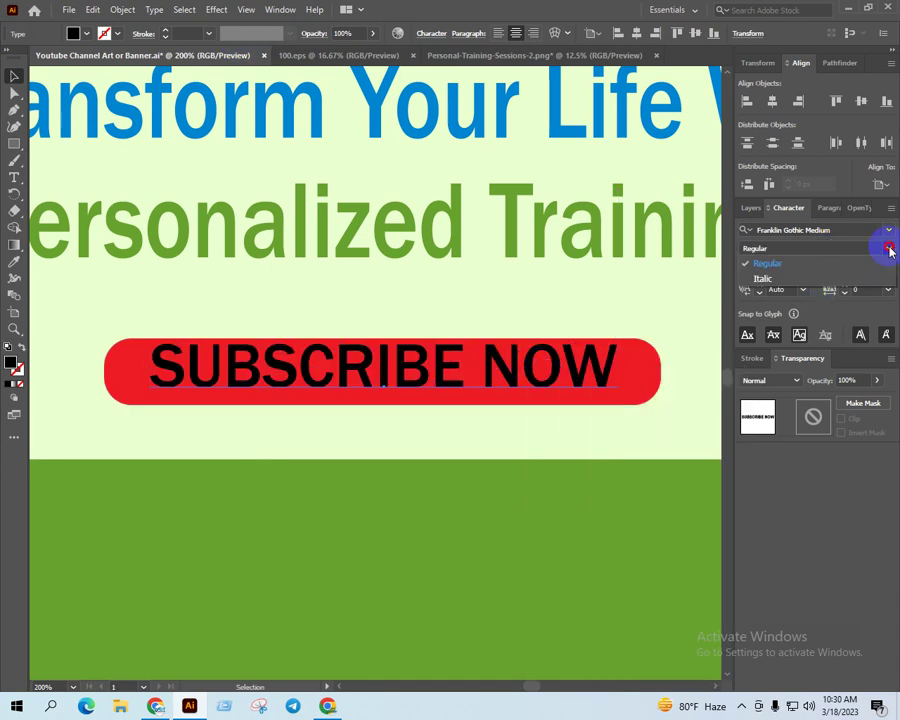
pyautogui.click(763, 279)
pyautogui.rightClick(528, 376)
pyautogui.click(572, 187)
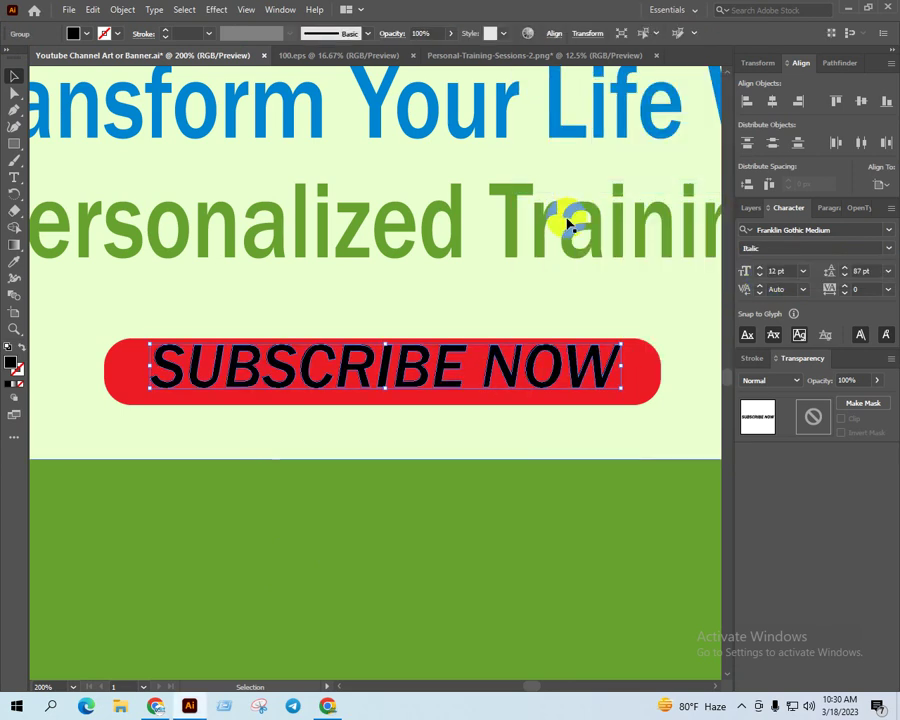
# Make the red button slightly taller and fill the lettering white
pyautogui.click(643, 392)
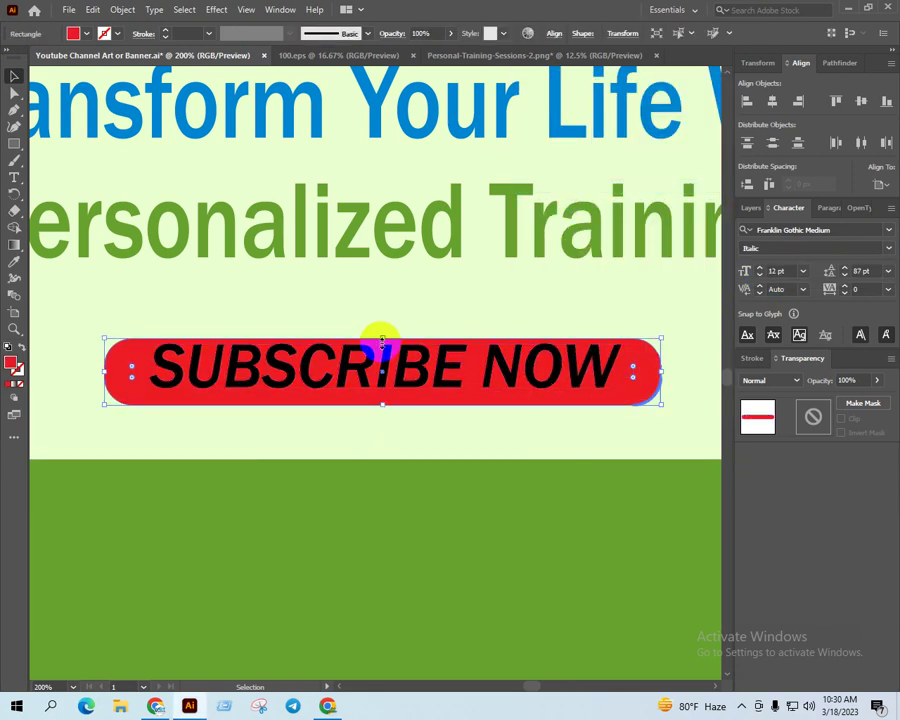
pyautogui.moveTo(382, 340); pyautogui.dragTo(382, 331)
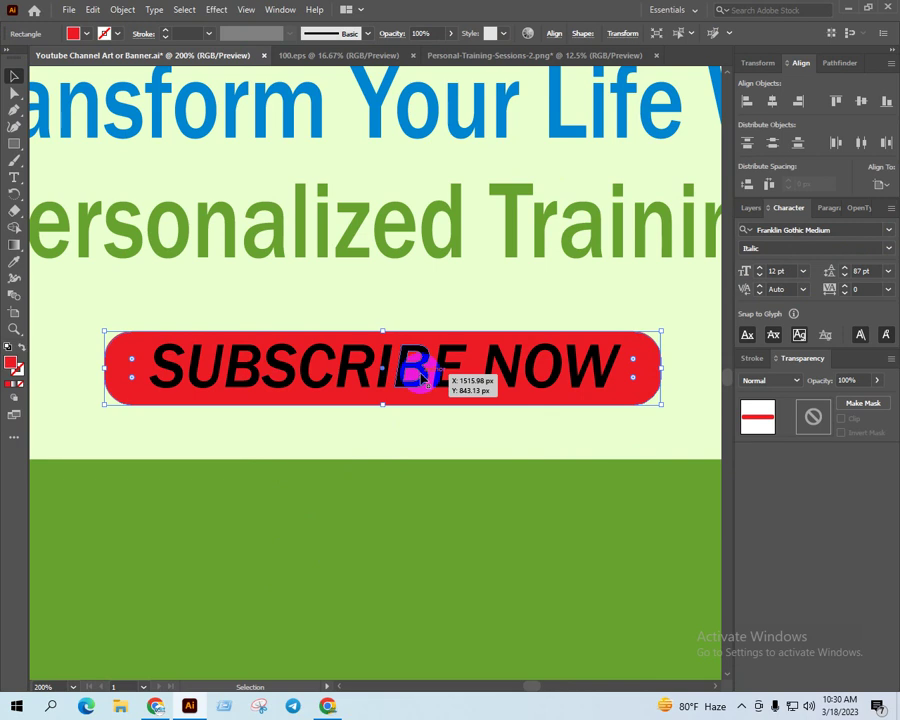
pyautogui.click(410, 366)
pyautogui.click(80, 33)
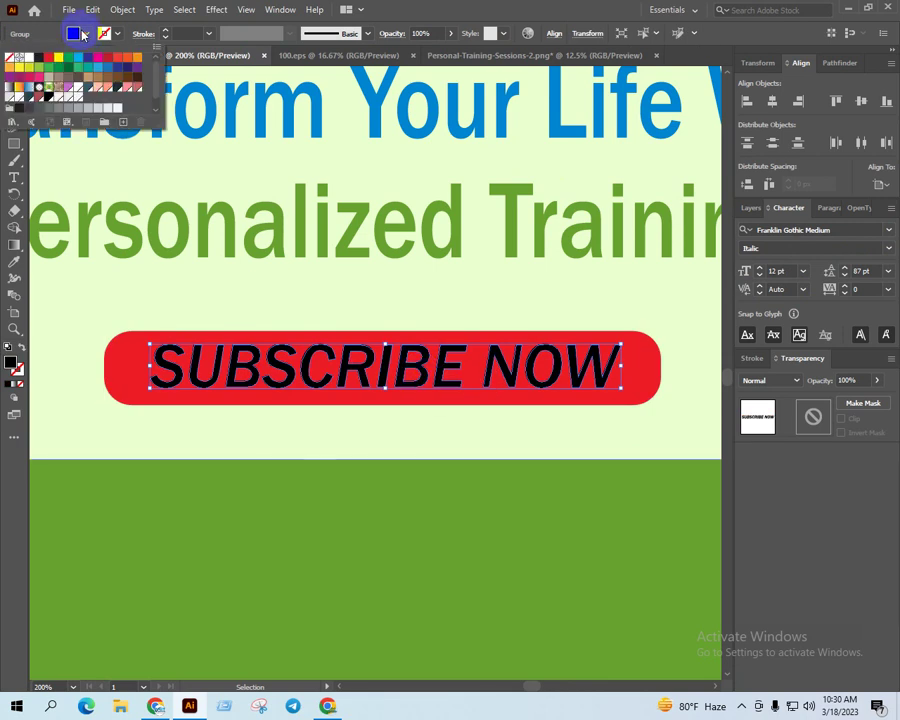
pyautogui.click(29, 58)
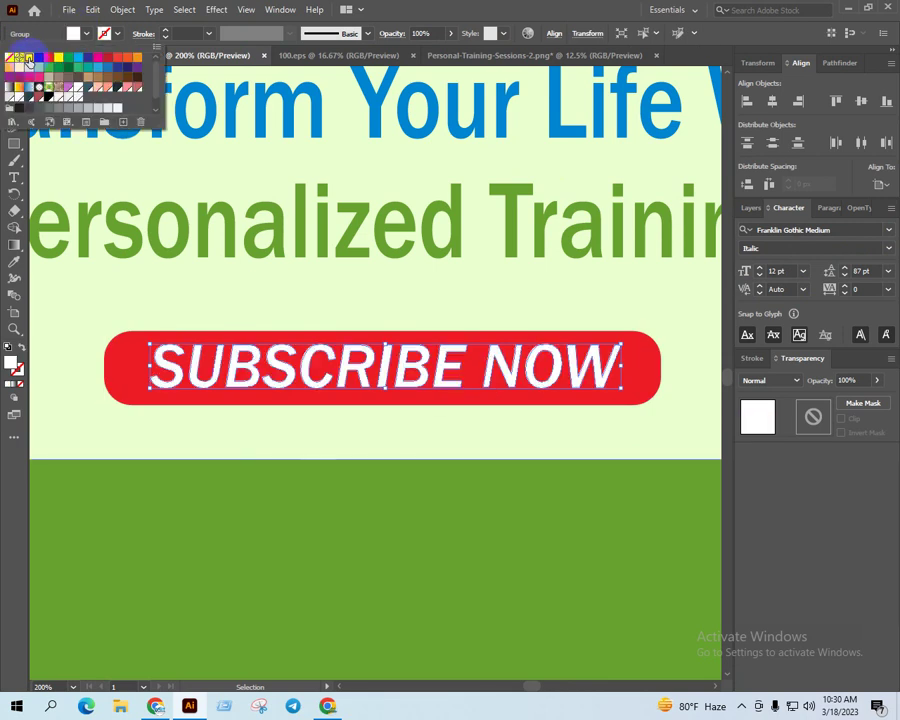
pyautogui.click(652, 356)
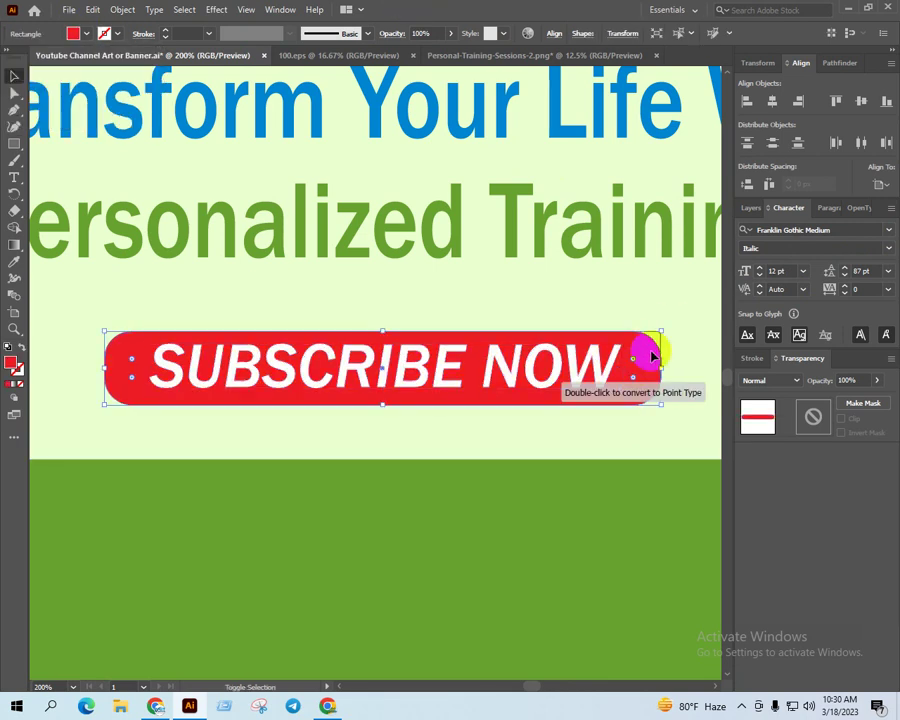
# Vertically centre the red button behind the SUBSCRIBE NOW text
pyautogui.click(776, 98)
pyautogui.click(864, 101)
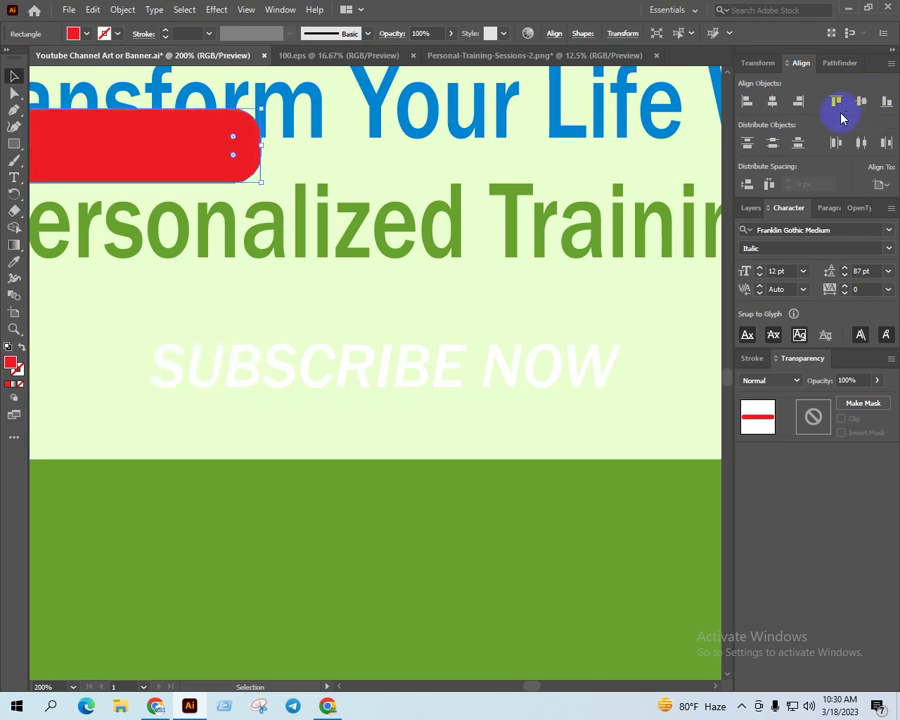
pyautogui.hotkey('ctrl', 'z')
pyautogui.hotkey('ctrl', 'z')
pyautogui.keyDown('shift'); pyautogui.click(517, 378); pyautogui.keyUp('shift')
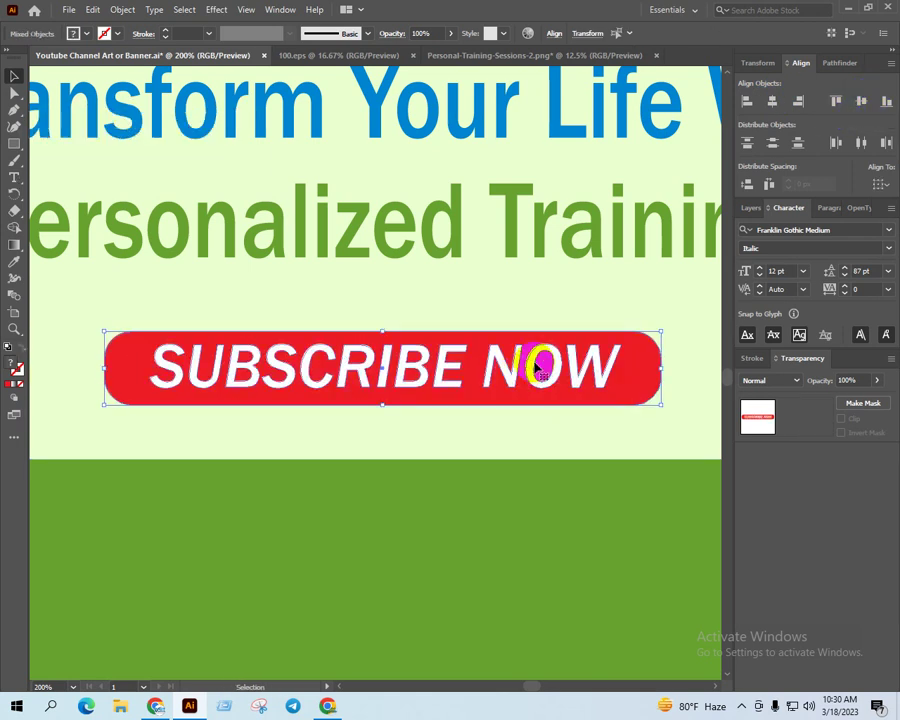
pyautogui.click(861, 101)
# Narrow the red button and raise its top edge to fit the lettering
pyautogui.click(635, 506)
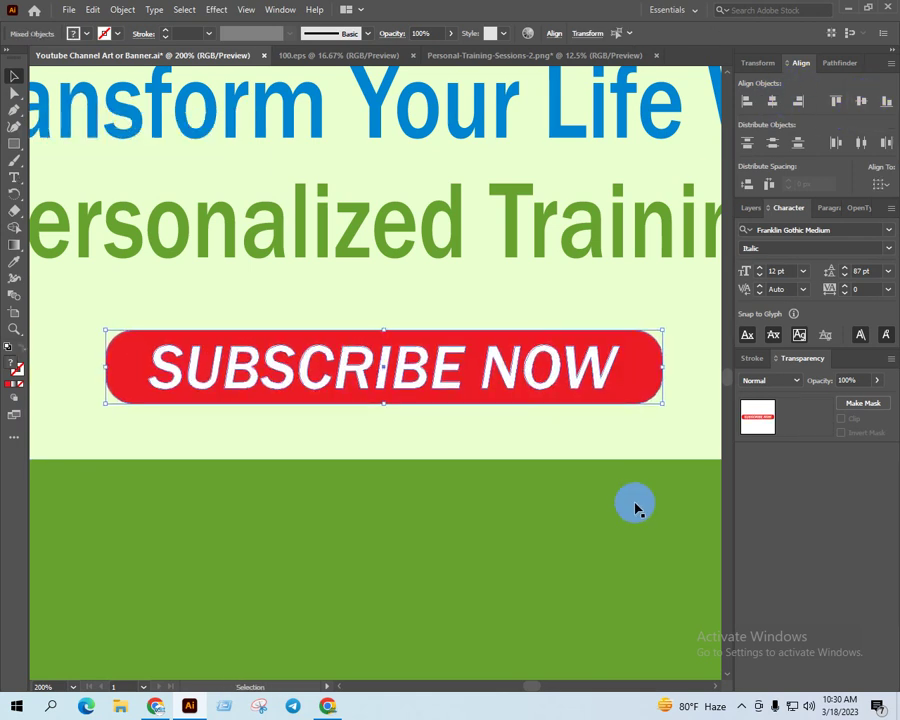
pyautogui.click(652, 383)
pyautogui.moveTo(662, 371); pyautogui.dragTo(640, 366)
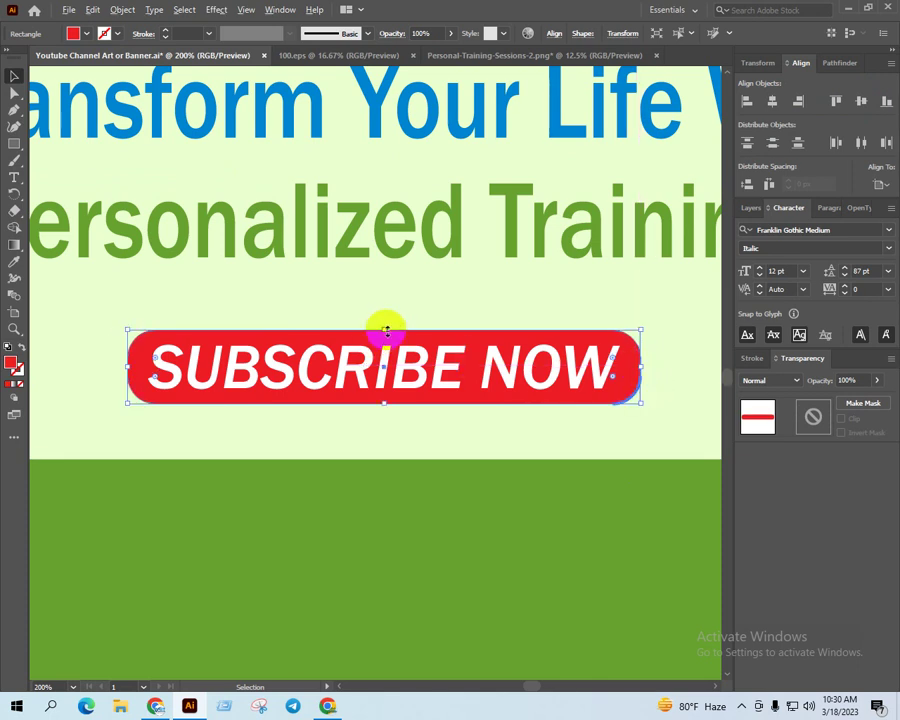
pyautogui.moveTo(386, 330); pyautogui.dragTo(384, 322)
pyautogui.click(545, 478)
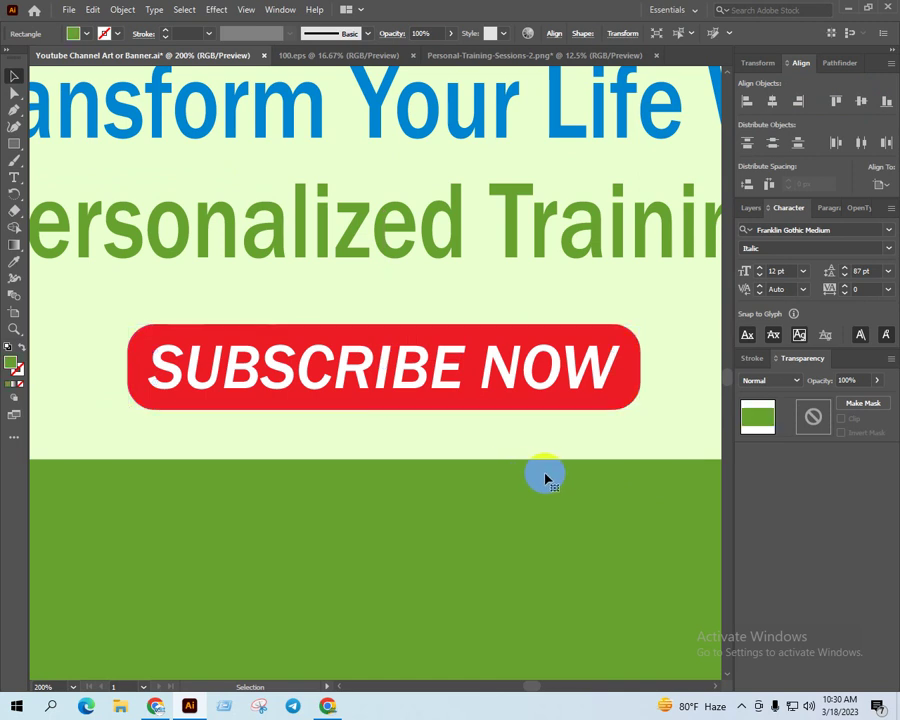
pyautogui.scroll(-3, 545, 478)
pyautogui.scroll(4, 506, 468)
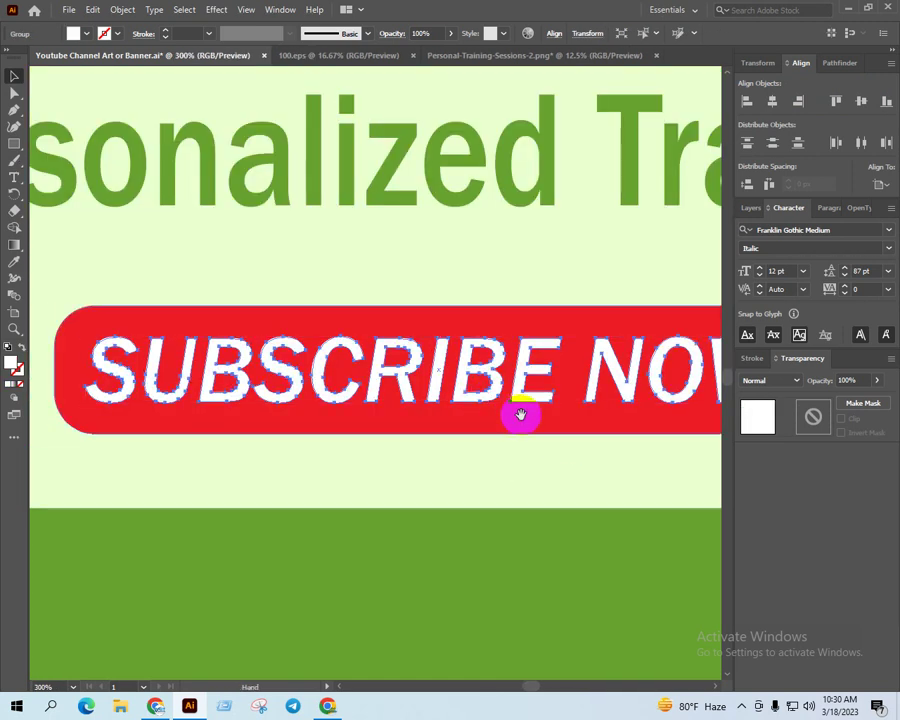
pyautogui.hscroll(2, 516, 414)
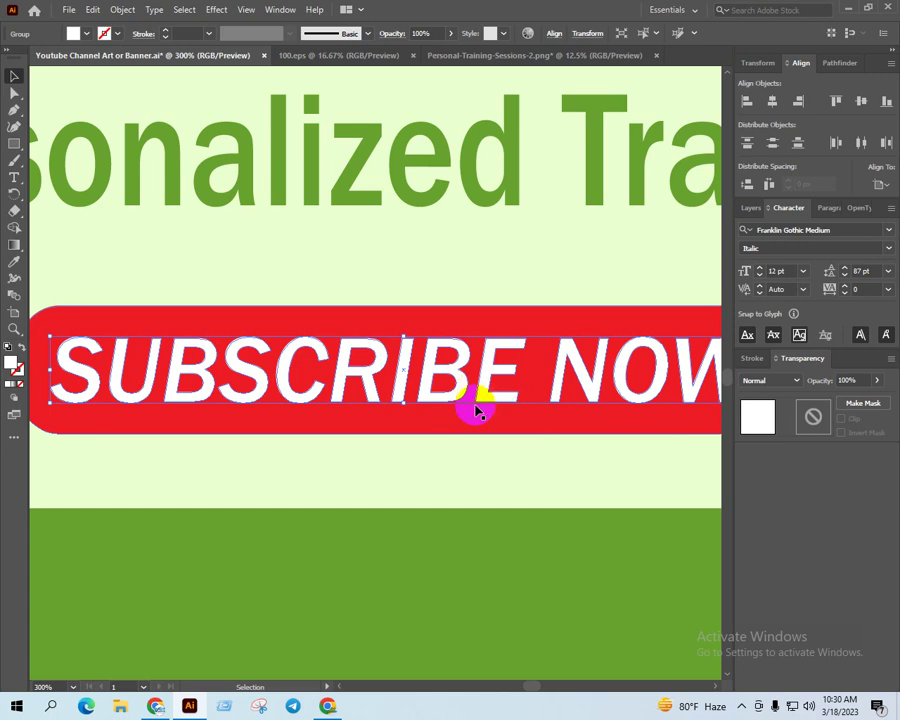
pyautogui.scroll(-1, 436, 424)
pyautogui.scroll(1, 545, 429)
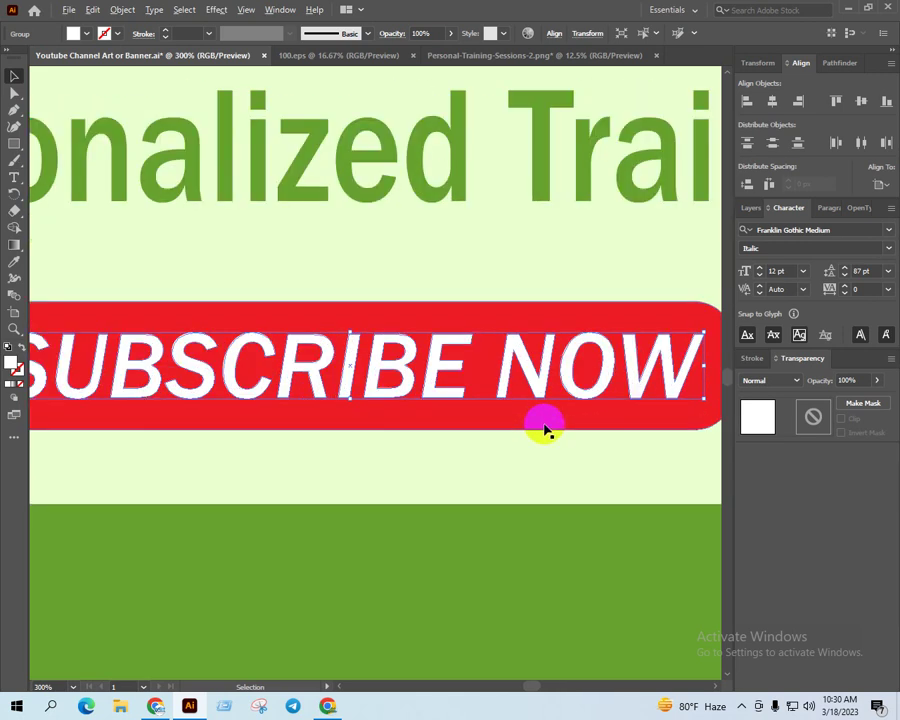
pyautogui.scroll(-1, 545, 429)
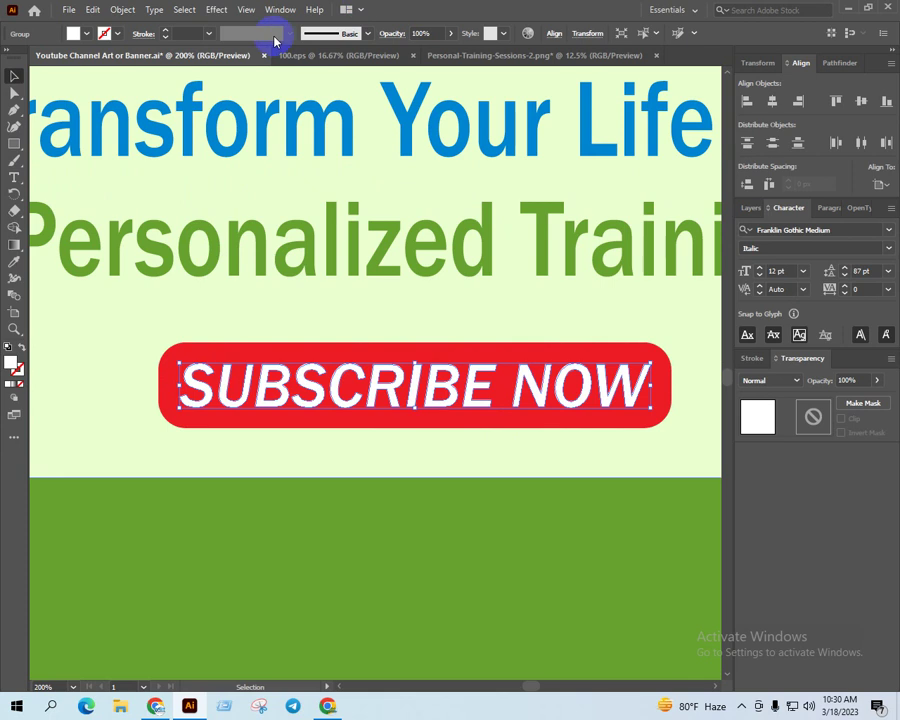
pyautogui.click(216, 10)
pyautogui.moveTo(236, 168)
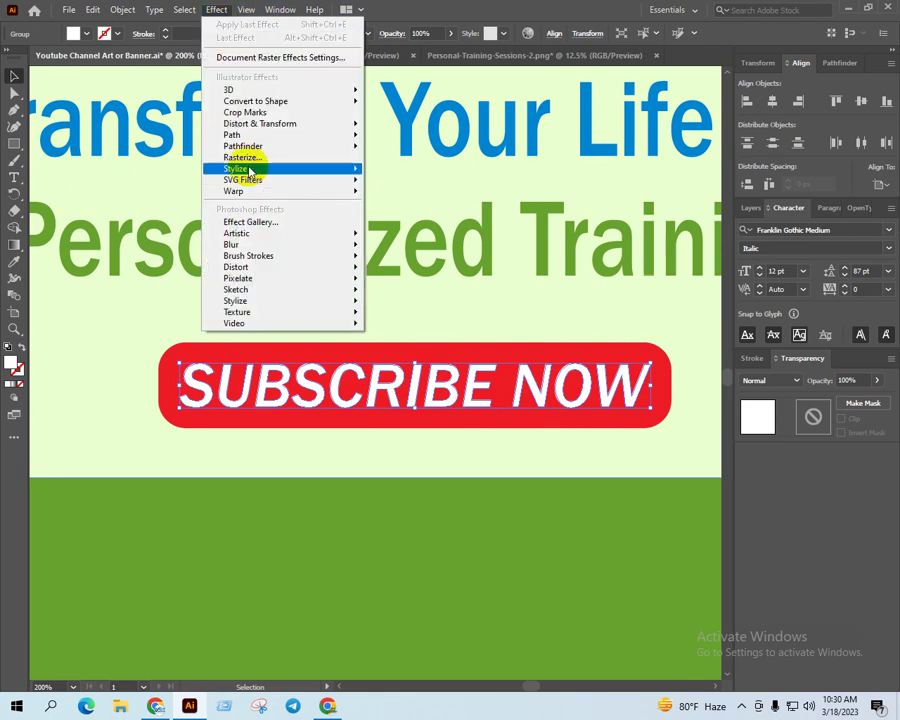
# Give SUBSCRIBE NOW a drop shadow with 2 px X offset, 3 px Y offset, 1 px blur
pyautogui.click(473, 168)
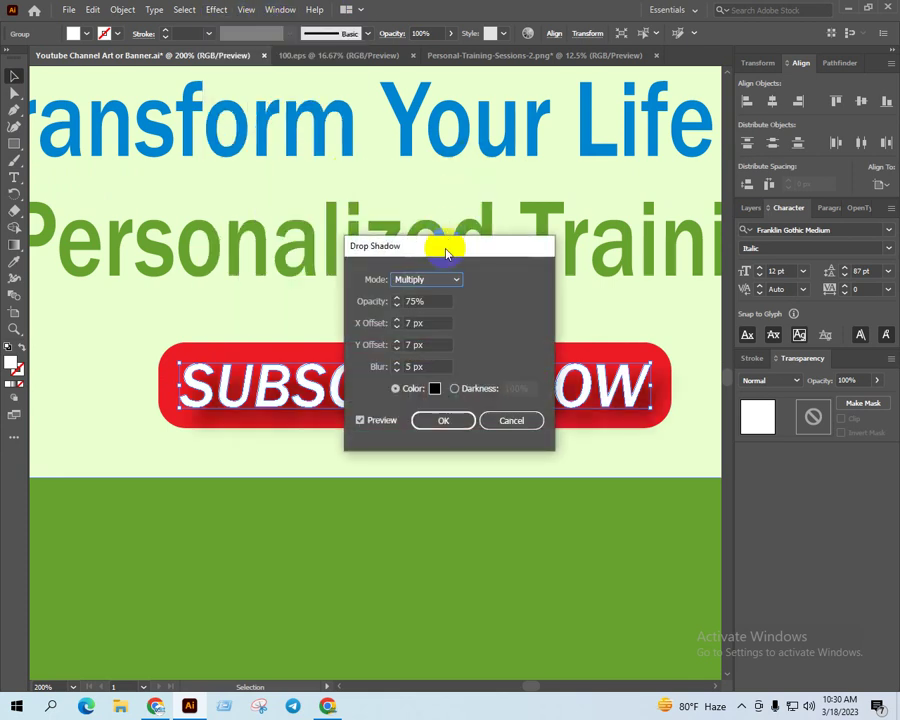
pyautogui.moveTo(446, 250); pyautogui.dragTo(681, 144)
pyautogui.click(671, 259)
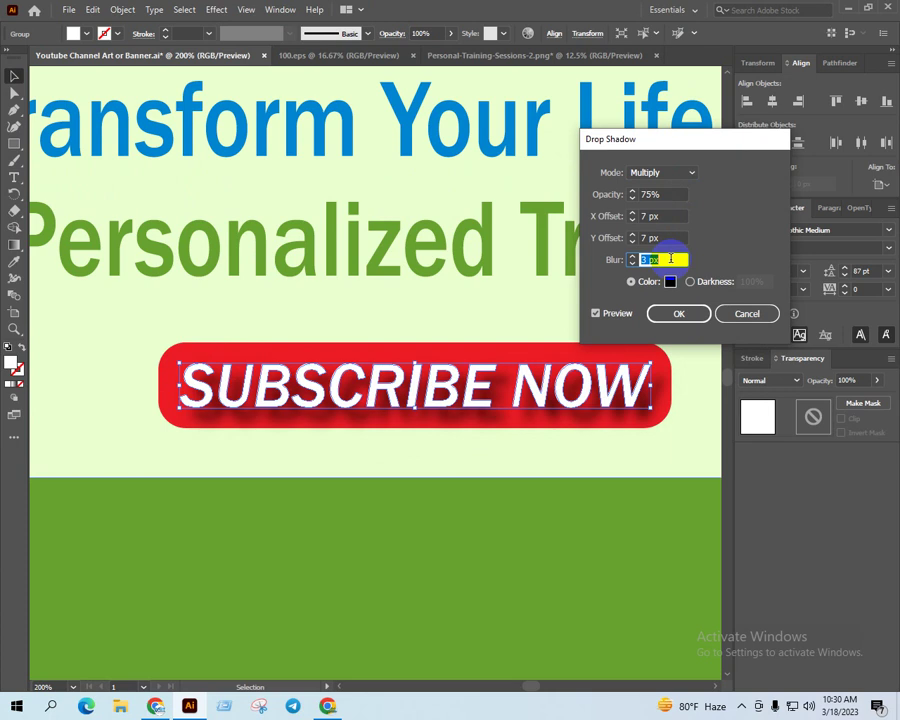
pyautogui.press('Down')
pyautogui.press('Down')
pyautogui.press('Down')
pyautogui.click(673, 238)
pyautogui.press('Down')
pyautogui.press('Down')
pyautogui.press('Down')
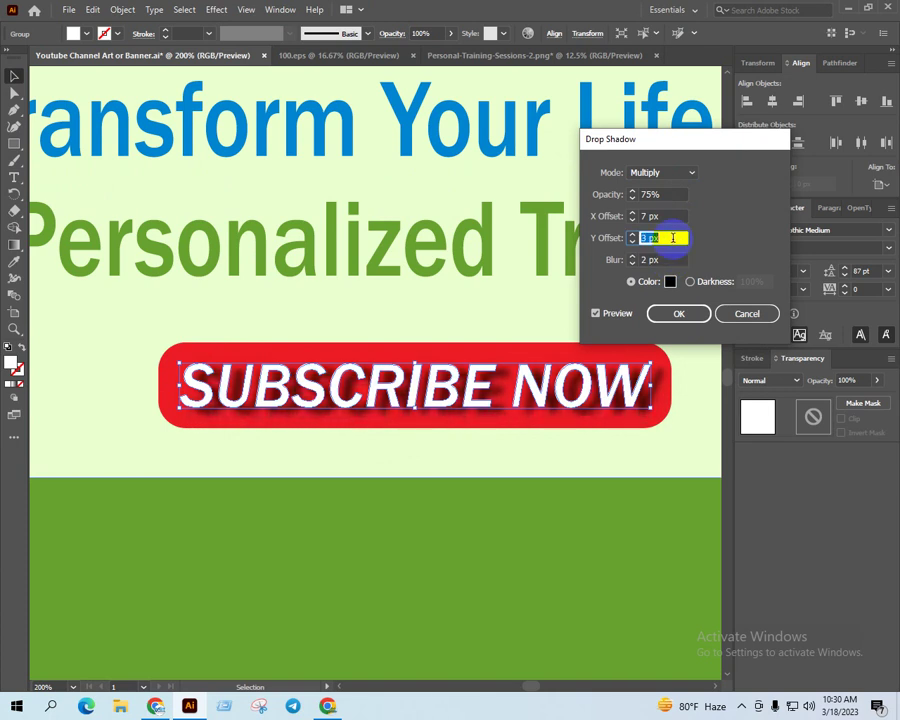
pyautogui.press('Down')
pyautogui.press('Down')
pyautogui.press('Down')
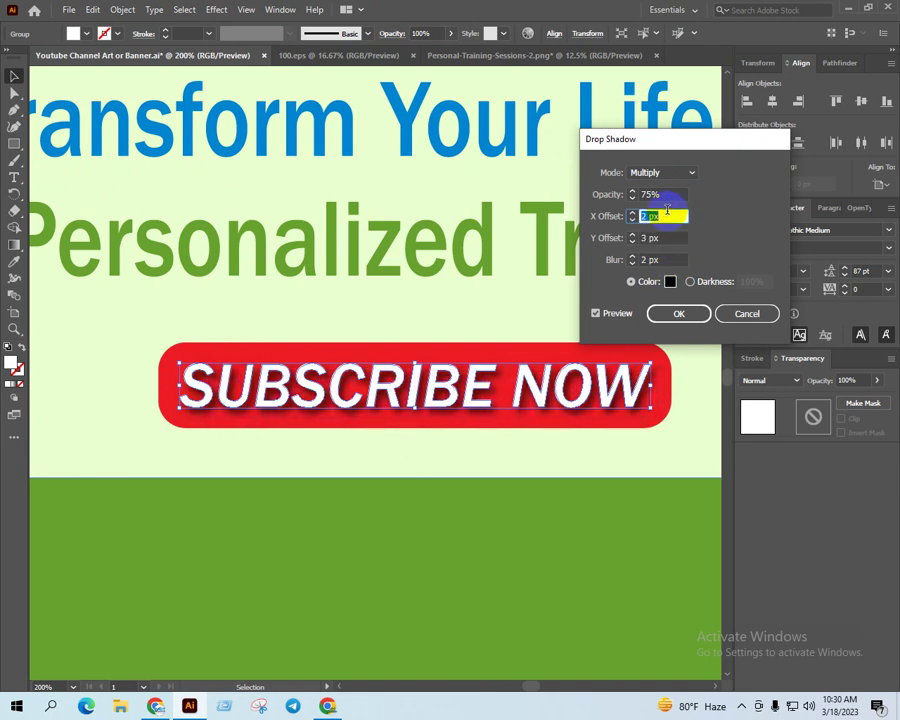
pyautogui.click(667, 259)
pyautogui.press('Down')
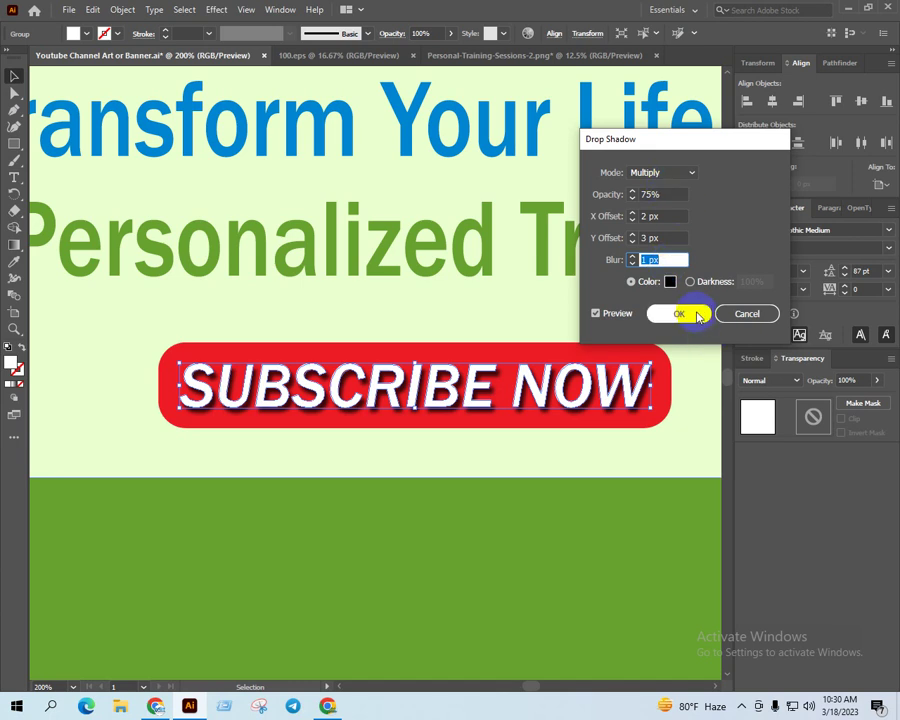
pyautogui.click(679, 313)
pyautogui.click(555, 522)
pyautogui.scroll(-2, 453, 470)
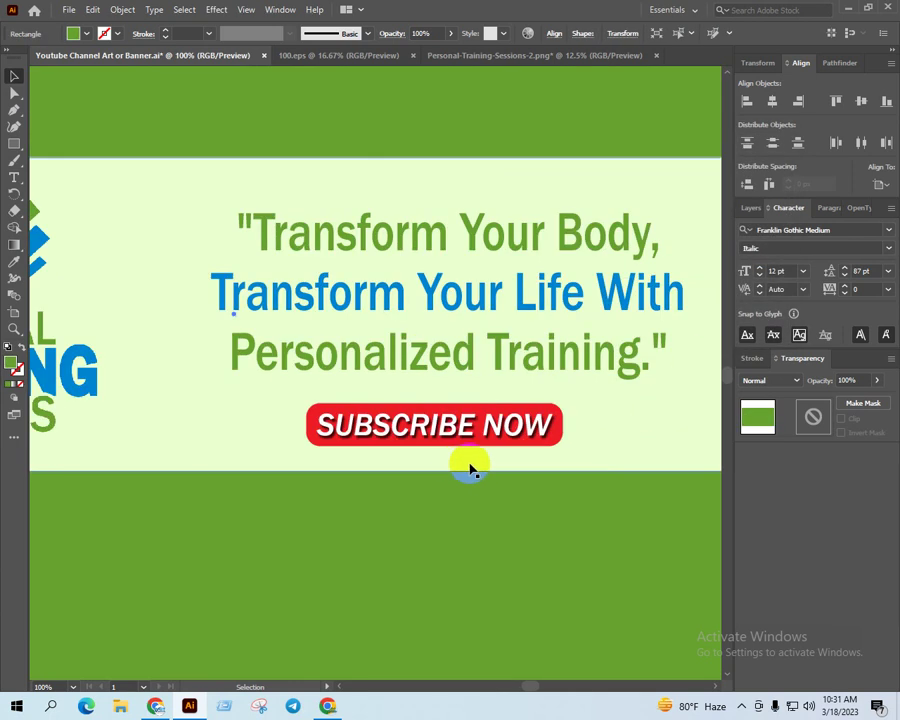
# Group the SUBSCRIBE NOW text with its red button
pyautogui.click(462, 424)
pyautogui.scroll(3, 462, 424)
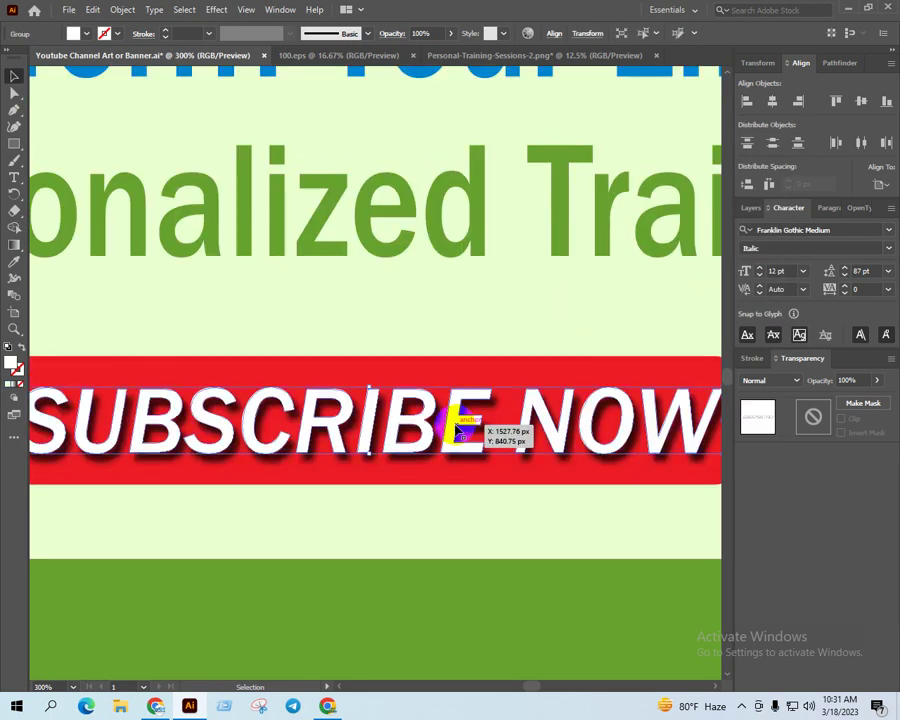
pyautogui.keyDown('shift'); pyautogui.click(524, 372); pyautogui.keyUp('shift')
pyautogui.hotkey('ctrl', 'g')
pyautogui.scroll(-2, 527, 374)
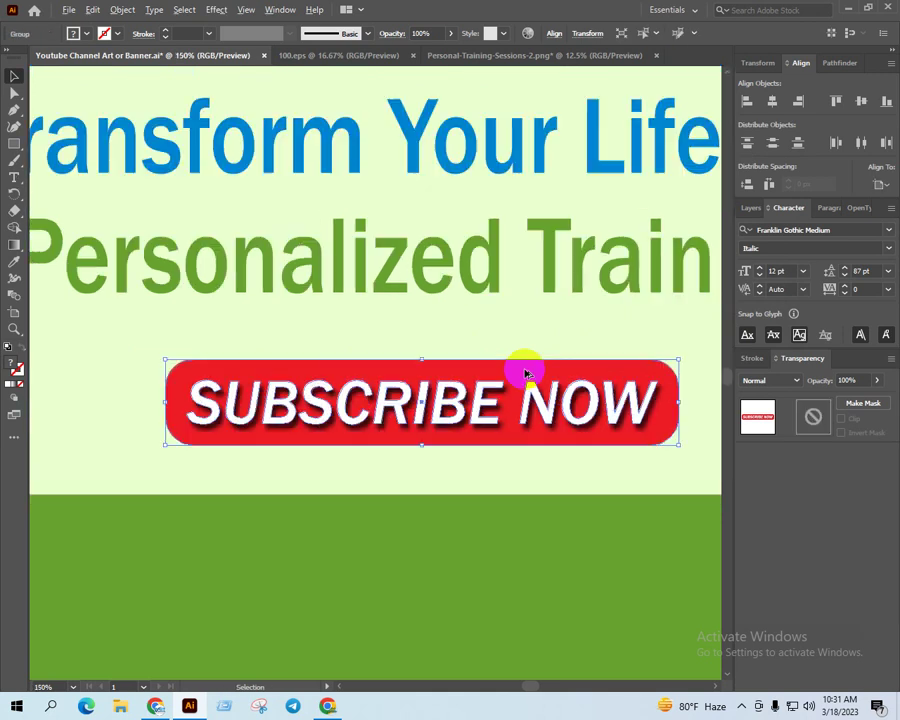
pyautogui.scroll(-3, 525, 373)
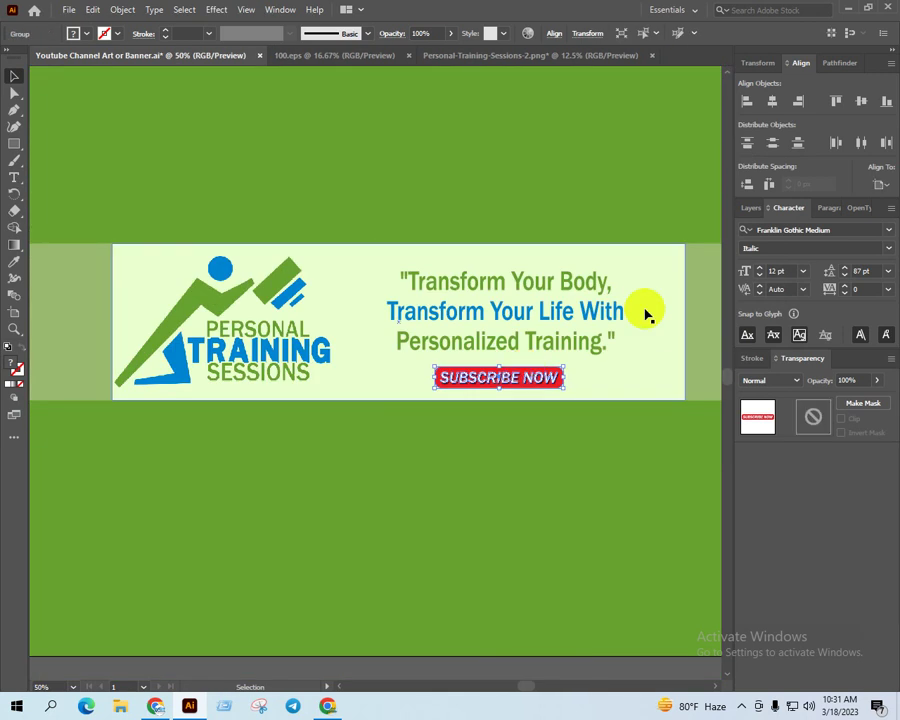
# Centre the tagline and button horizontally and vertically, then nudge them down
pyautogui.click(528, 318)
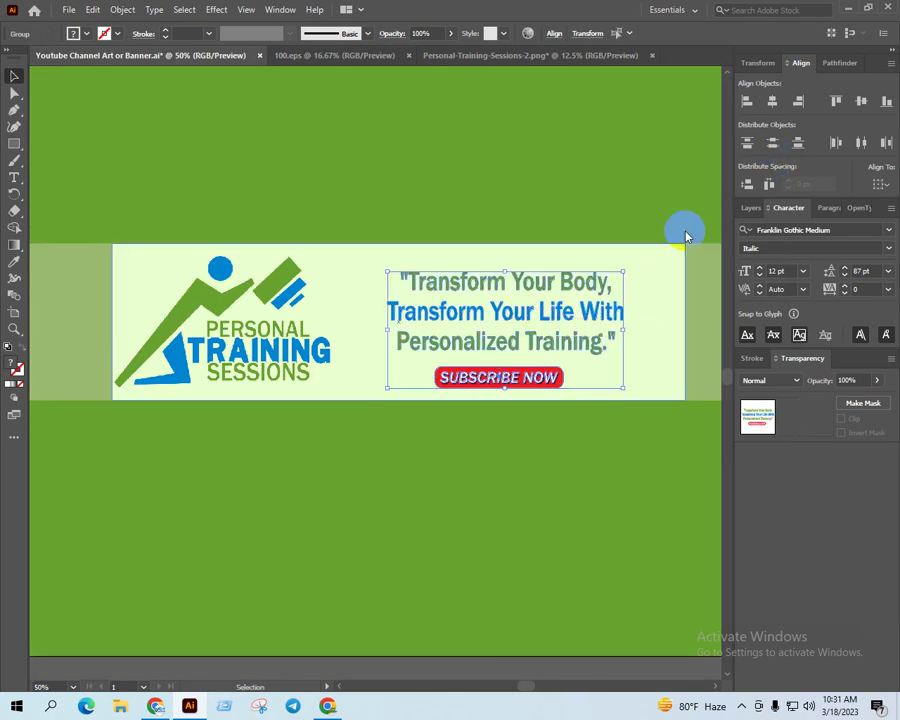
pyautogui.click(773, 103)
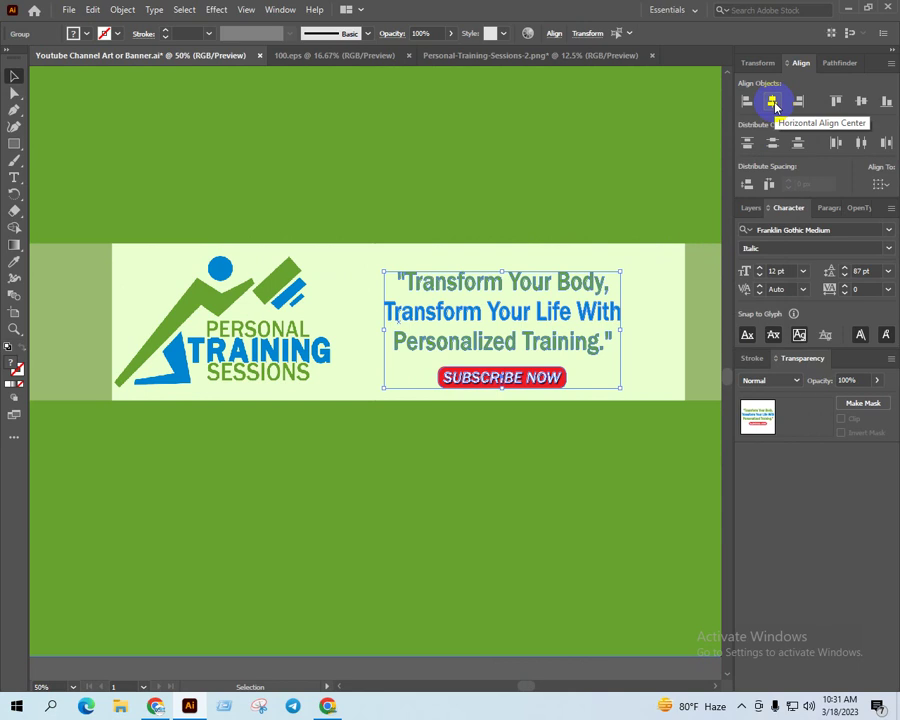
pyautogui.click(862, 103)
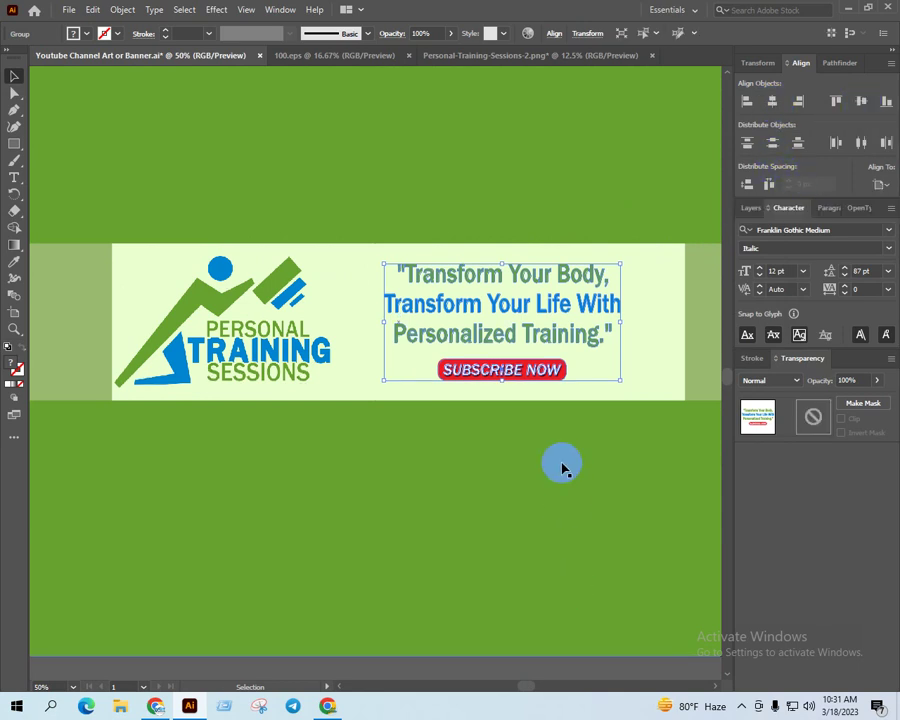
pyautogui.hotkey('shift', 'Down')
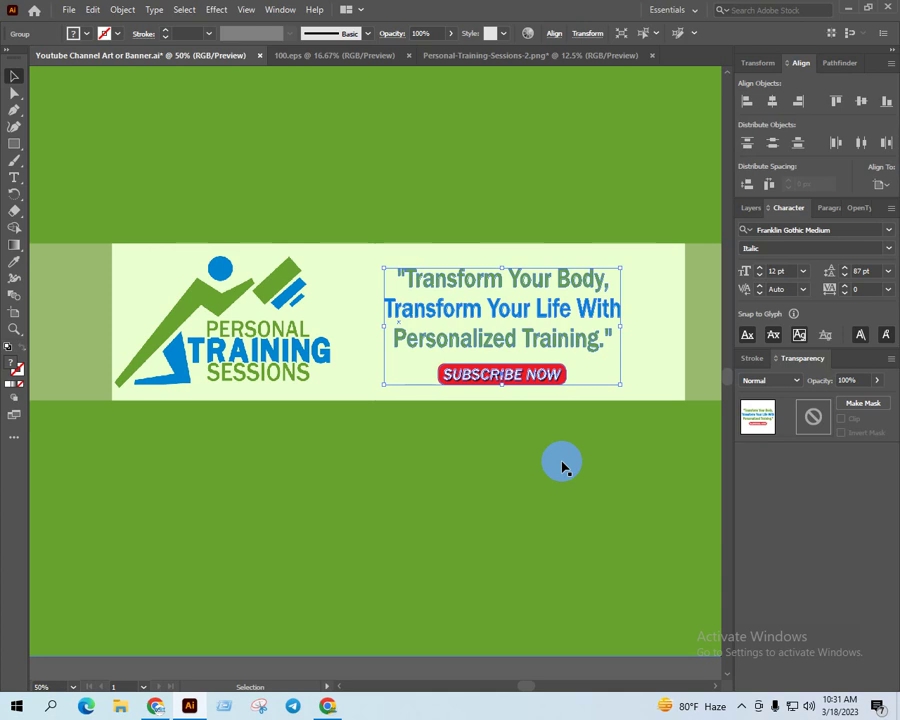
pyautogui.click(340, 448)
# Try white, peach and cyan swatches as the band's fill
pyautogui.scroll(-1, 340, 448)
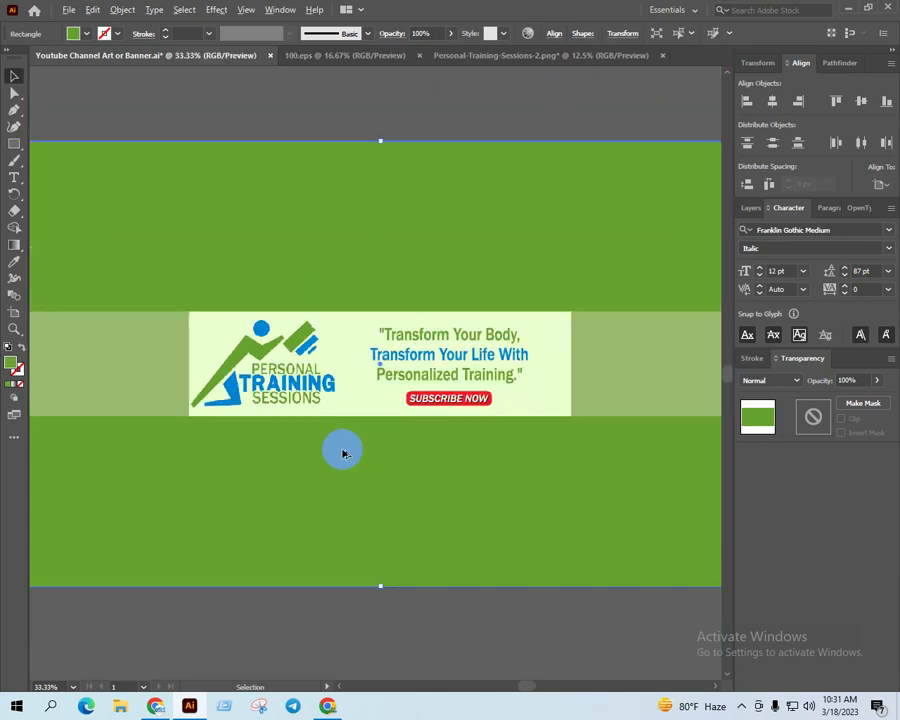
pyautogui.scroll(-1, 340, 448)
pyautogui.moveTo(397, 485)
pyautogui.mouseDown()
pyautogui.moveTo(434, 444)
pyautogui.moveTo(384, 438)
pyautogui.mouseUp()
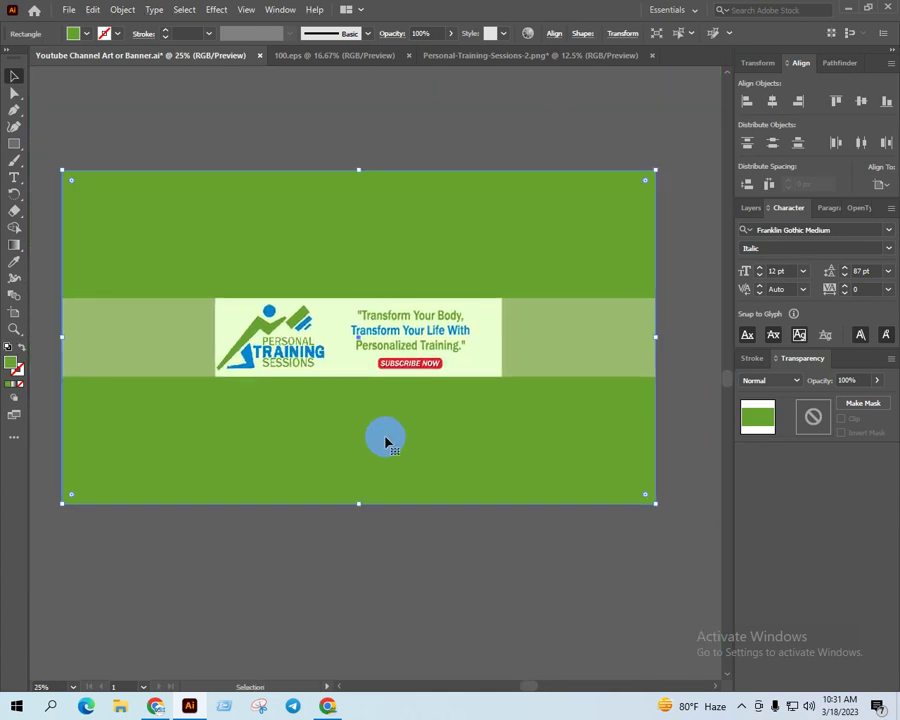
pyautogui.click(600, 345)
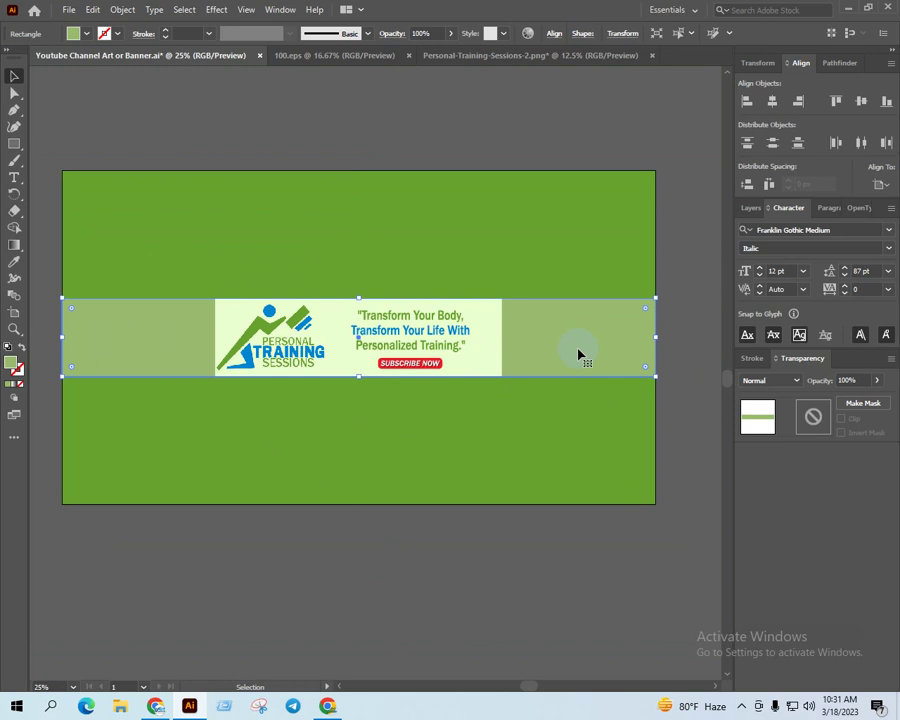
pyautogui.click(74, 34)
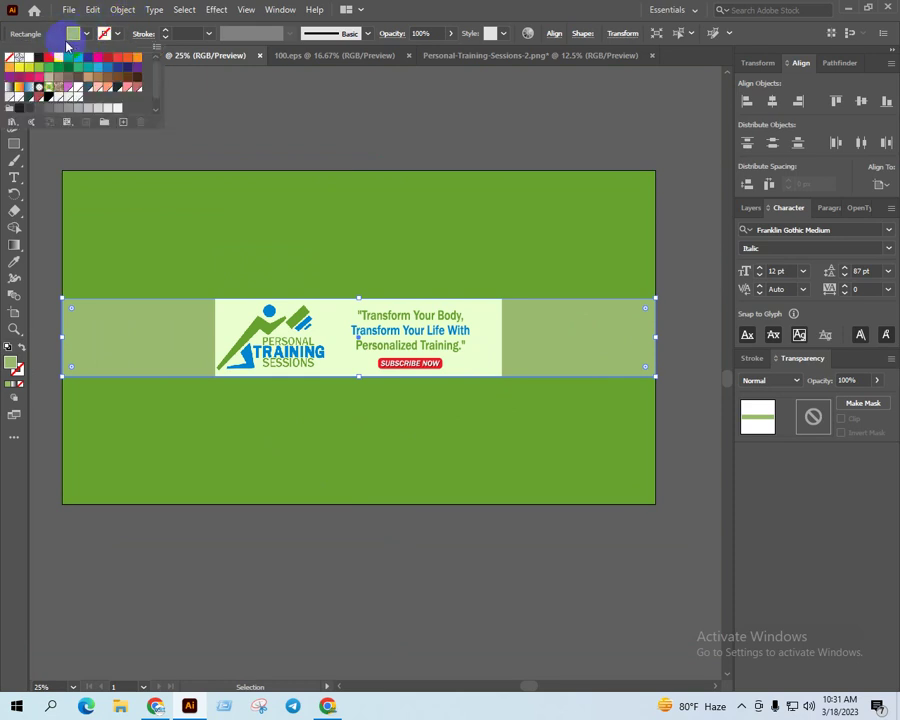
pyautogui.click(28, 59)
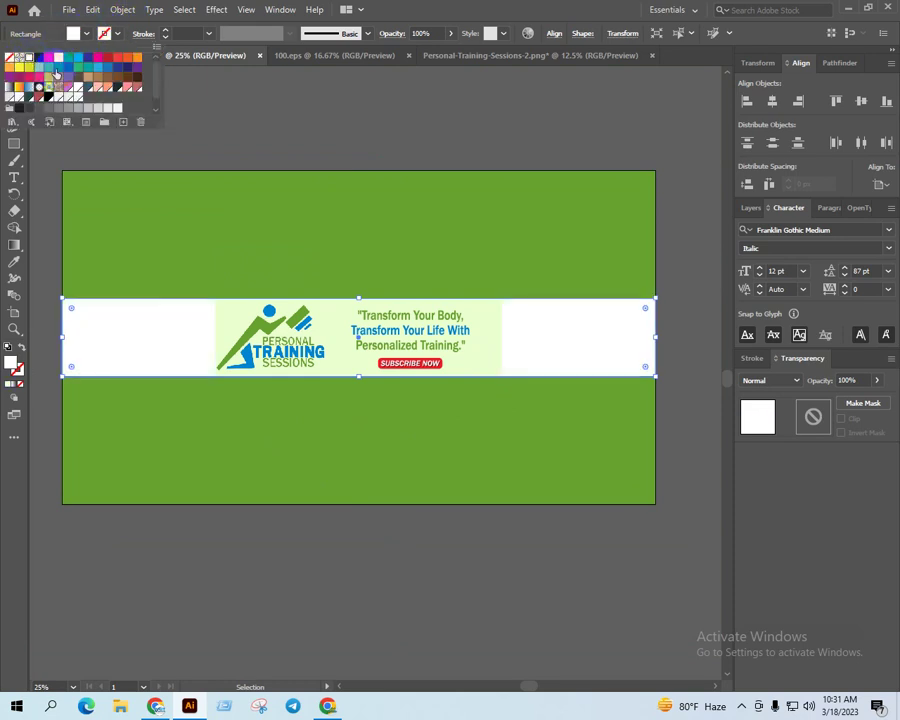
pyautogui.click(97, 89)
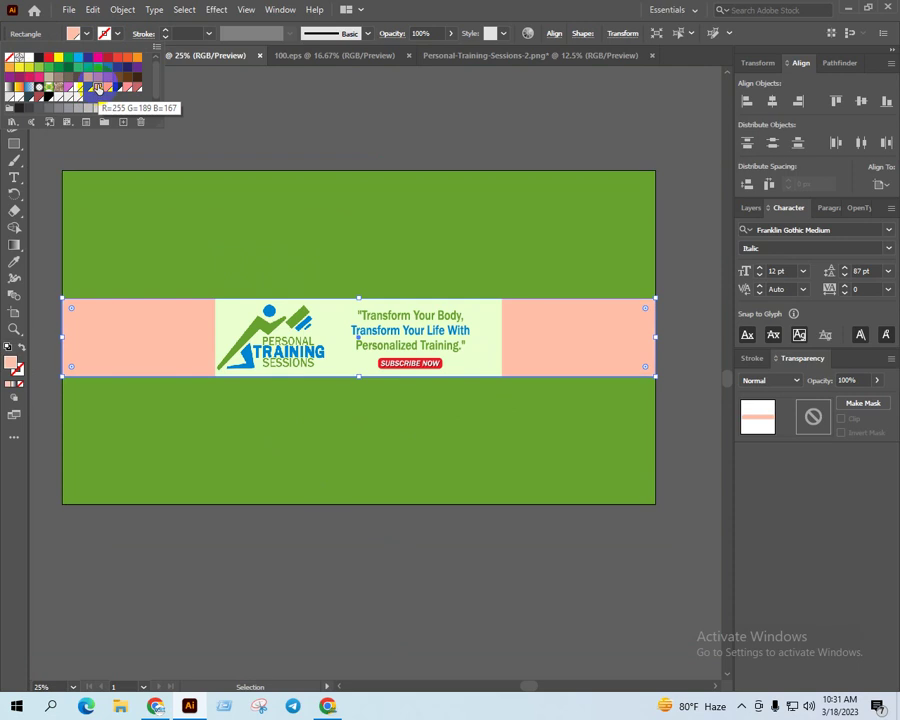
pyautogui.click(79, 60)
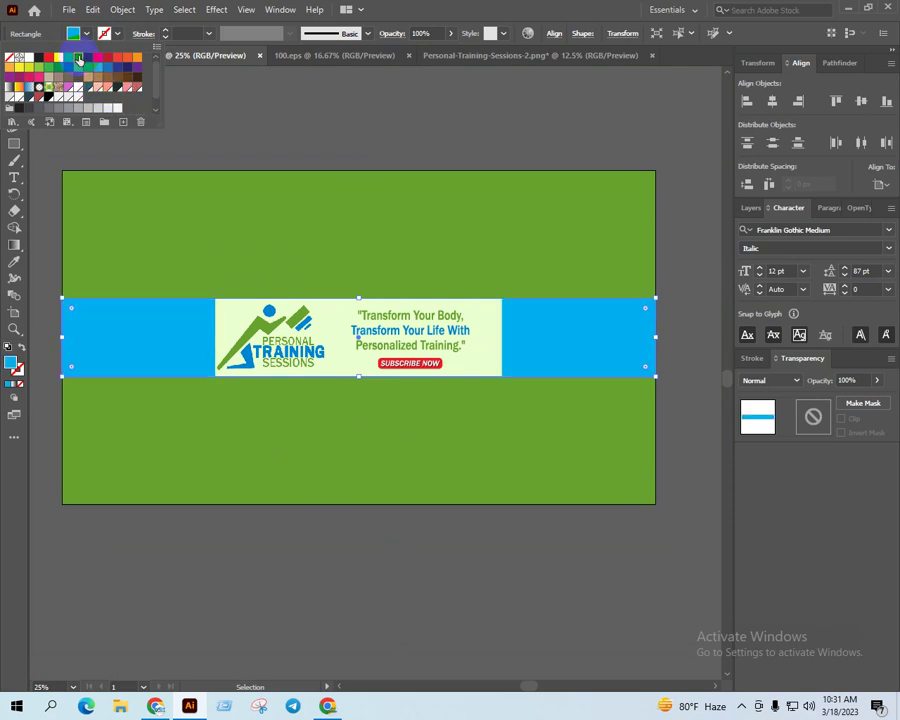
# Set the band's fill to light blue B8EEFF in the Color Picker
pyautogui.doubleClick(11, 363)
pyautogui.moveTo(444, 216); pyautogui.dragTo(603, 124)
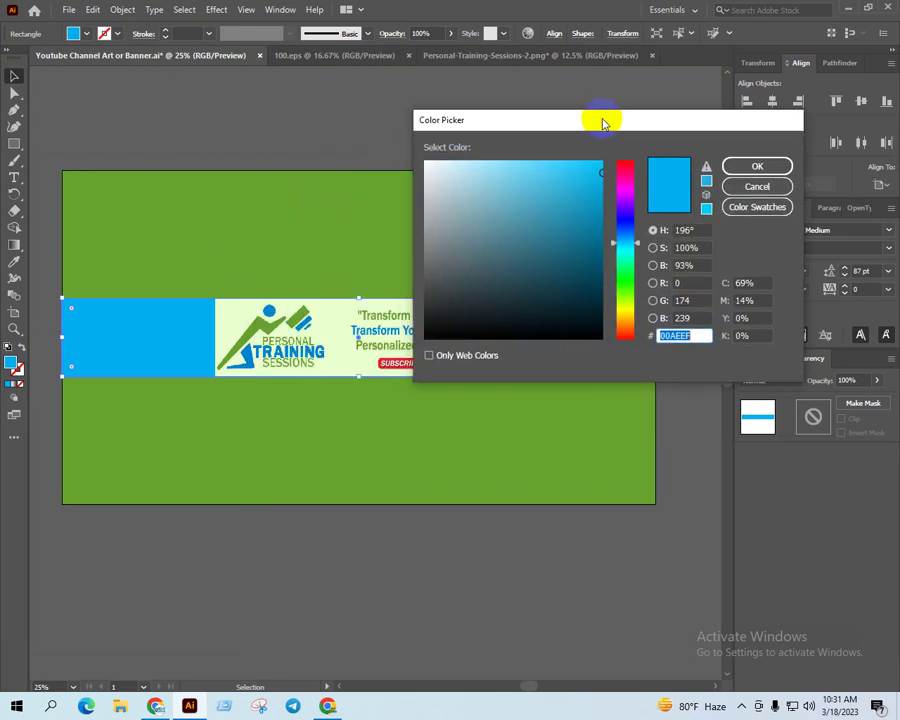
pyautogui.click(502, 162)
pyautogui.moveTo(474, 164); pyautogui.dragTo(474, 152)
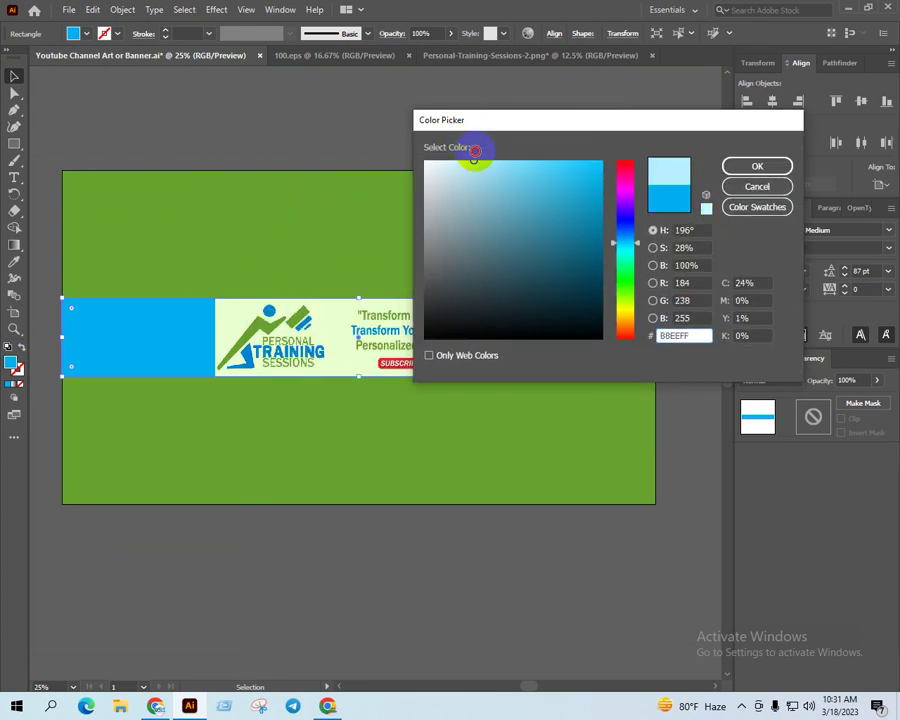
pyautogui.click(738, 167)
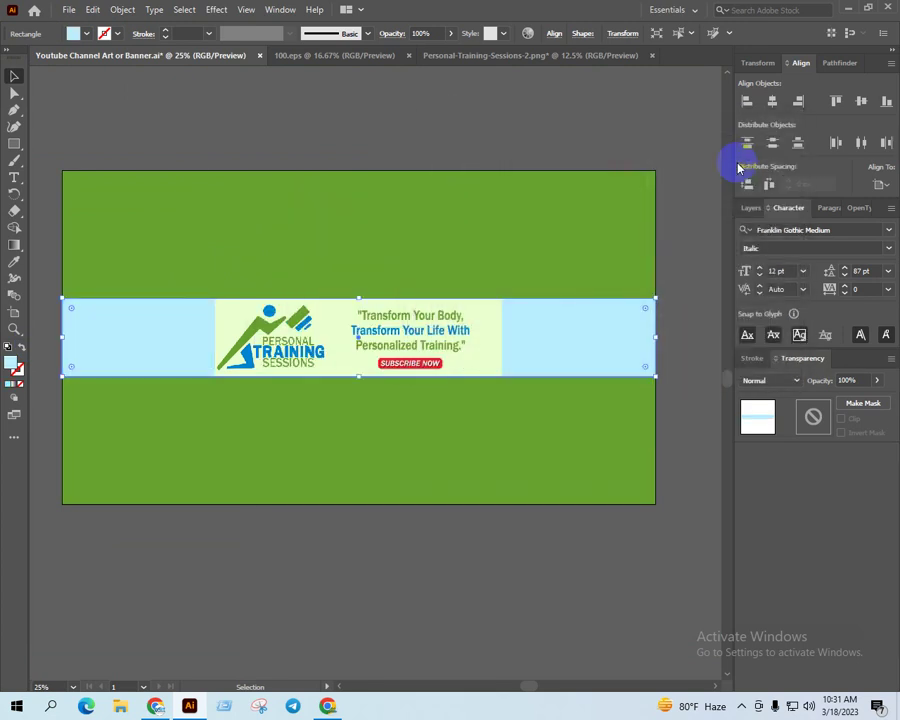
pyautogui.click(474, 376)
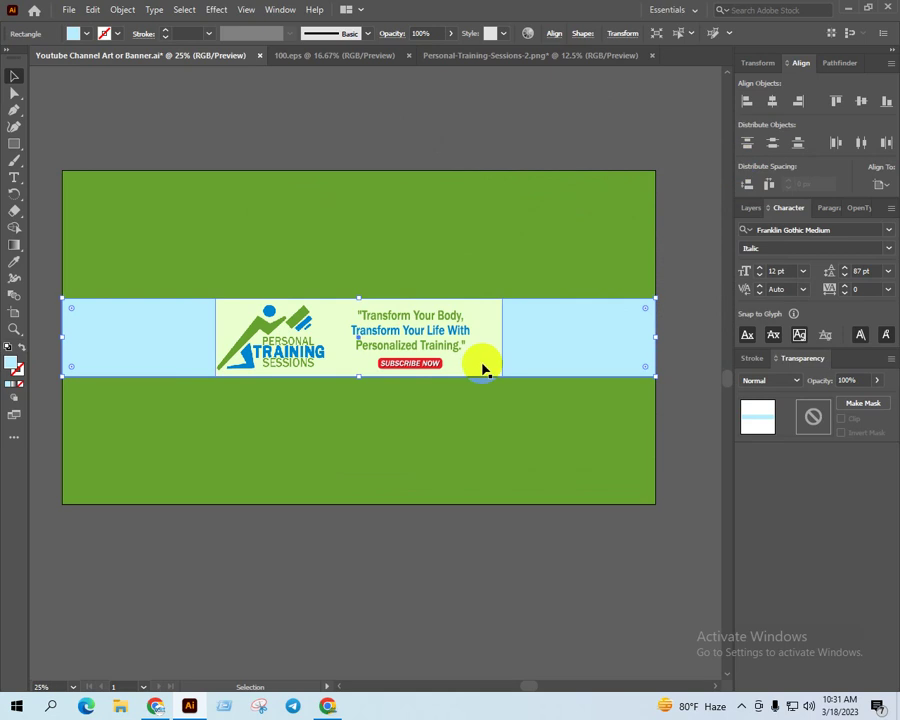
pyautogui.click(30, 78)
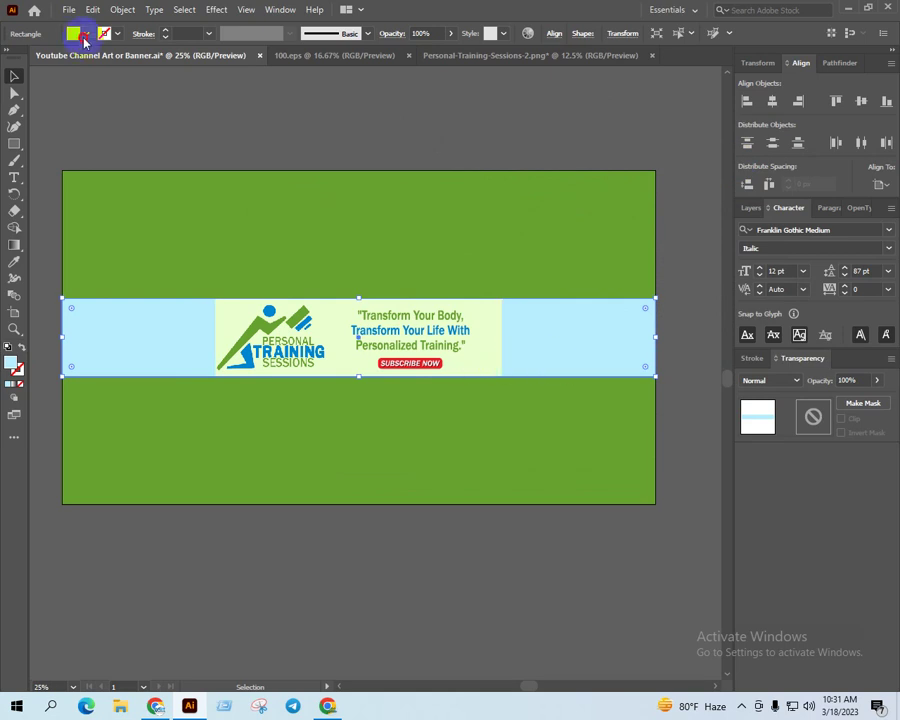
# Set the band's fill to None so the green background shows through
pyautogui.click(85, 36)
pyautogui.click(10, 60)
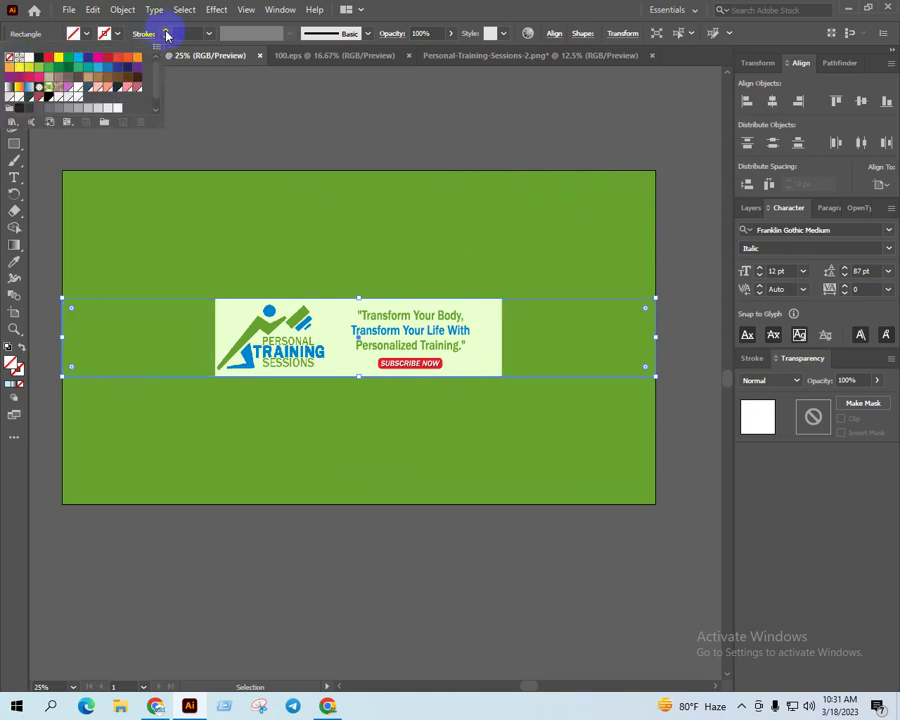
pyautogui.click(166, 36)
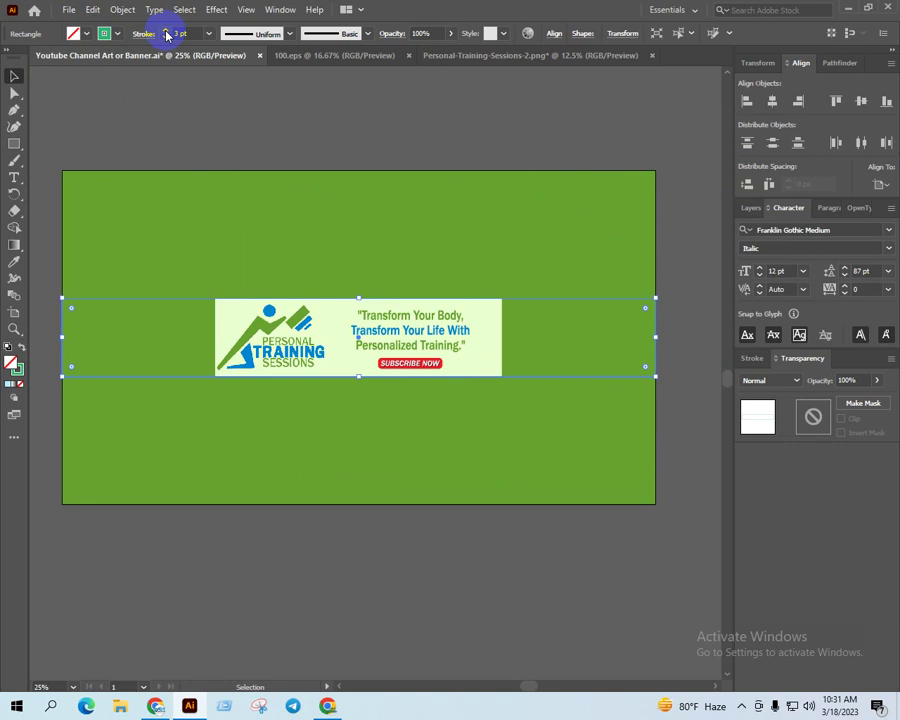
pyautogui.click(86, 34)
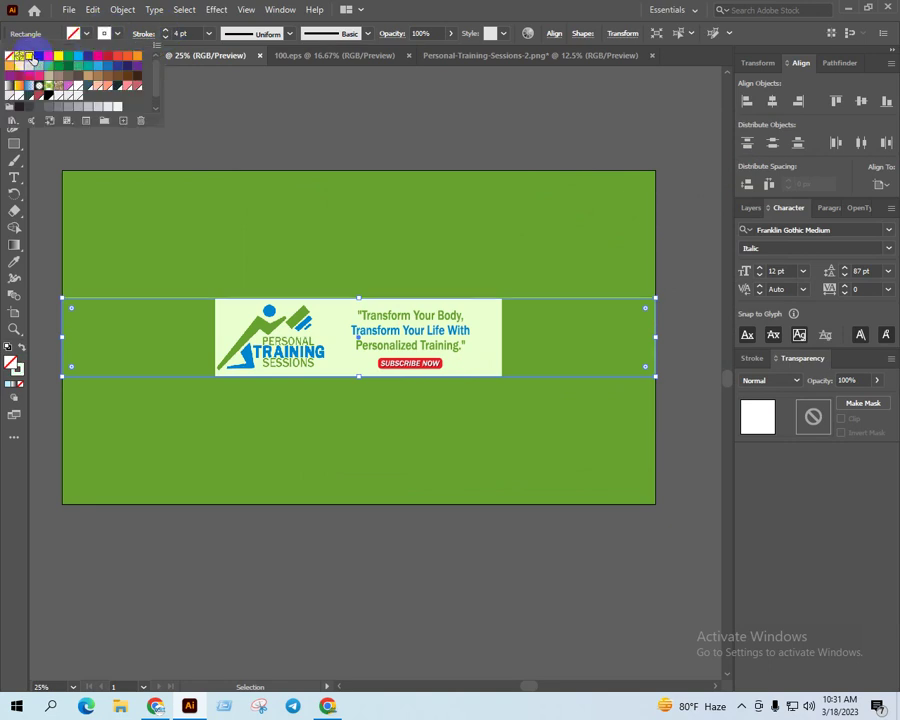
pyautogui.click(430, 500)
pyautogui.click(546, 586)
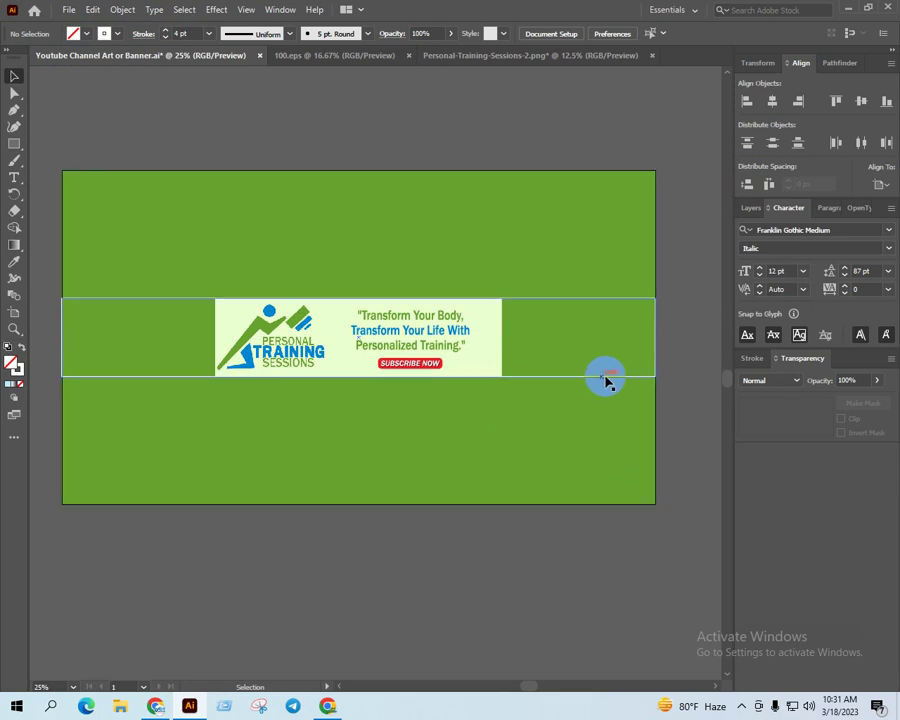
pyautogui.scroll(2, 579, 321)
pyautogui.scroll(-1, 579, 321)
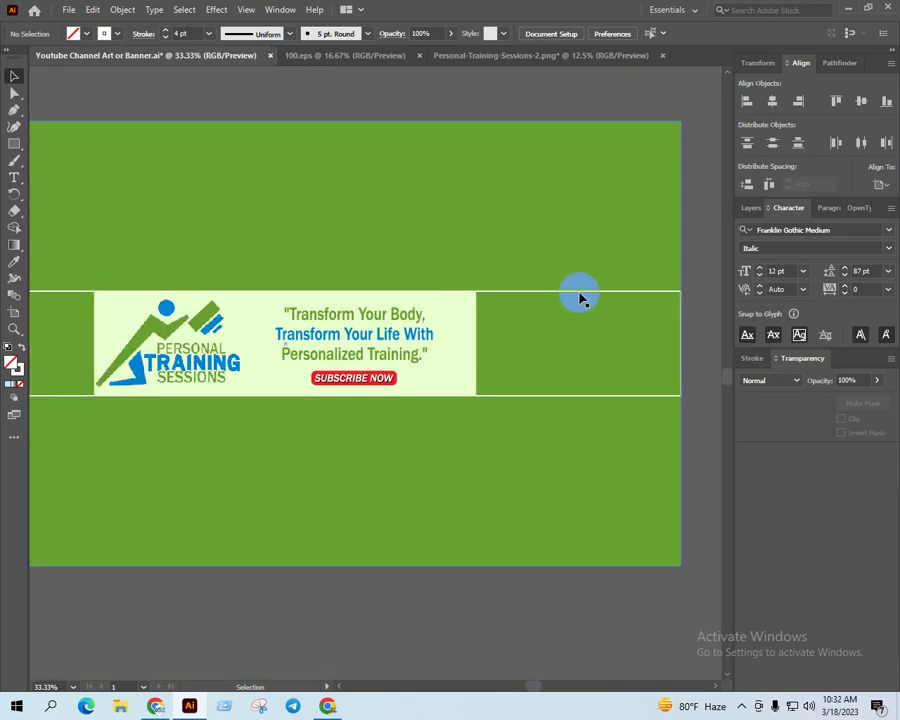
# Give the band a CMYK Yellow stroke at 7 pt weight
pyautogui.click(580, 295)
pyautogui.click(111, 35)
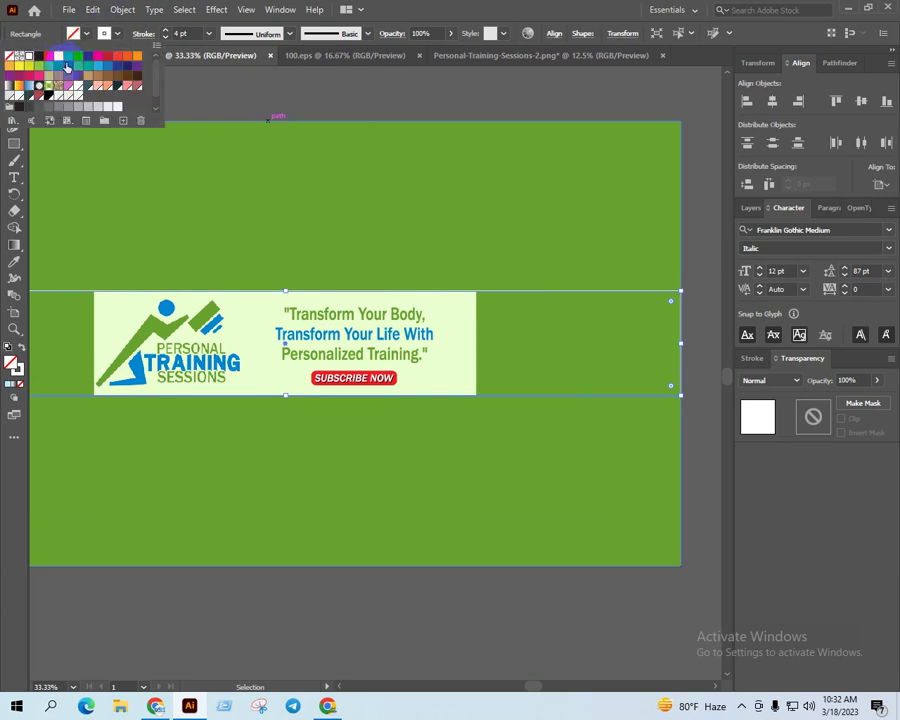
pyautogui.click(58, 57)
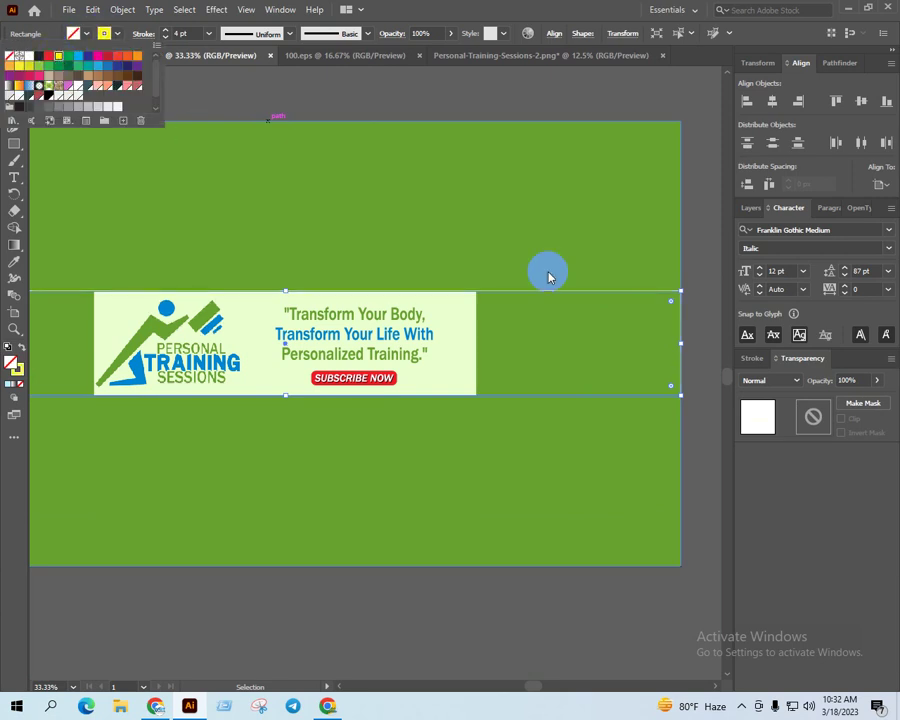
pyautogui.click(601, 636)
pyautogui.click(609, 397)
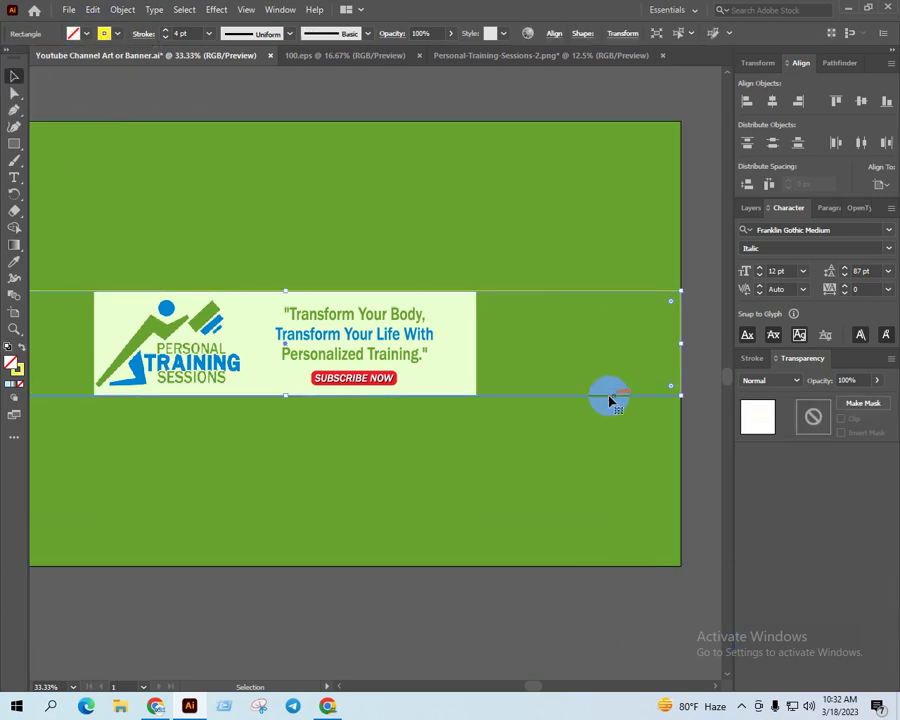
pyautogui.click(167, 30)
pyautogui.click(167, 30)
pyautogui.click(167, 30)
# Deselect and recentre the banner to preview the 7 pt yellow outline
pyautogui.click(568, 594)
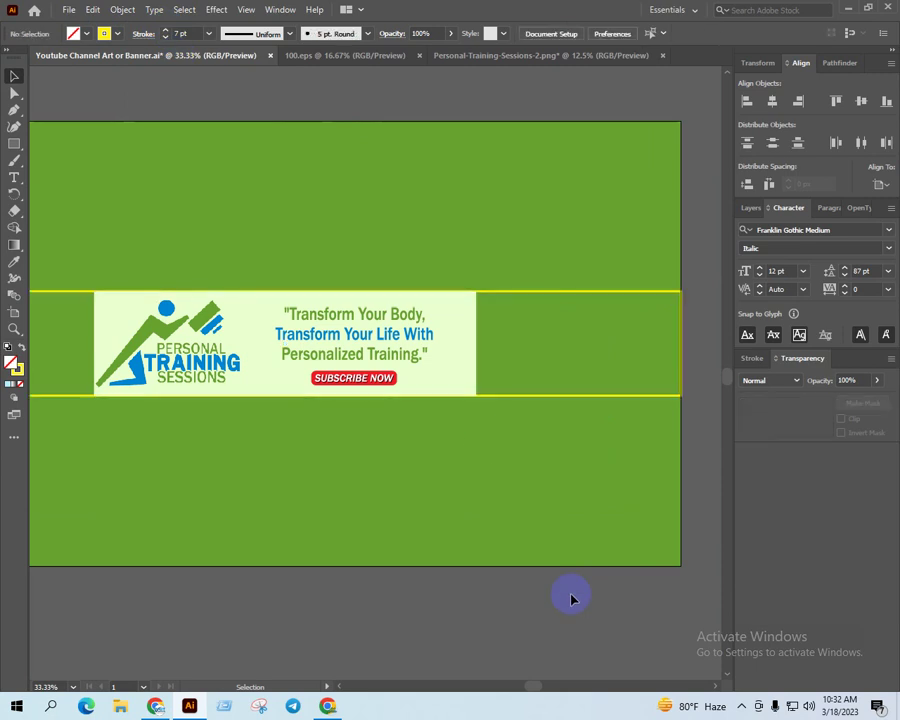
pyautogui.moveTo(568, 594)
pyautogui.mouseDown()
pyautogui.moveTo(596, 621)
pyautogui.moveTo(610, 572)
pyautogui.mouseUp()
pyautogui.scroll(-2, 596, 356)
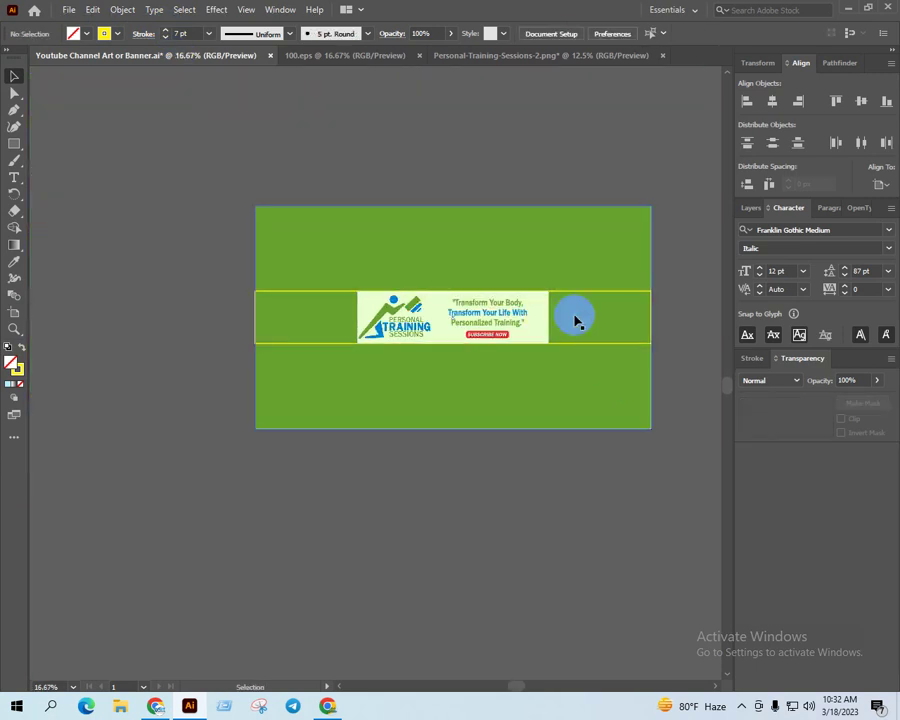
pyautogui.scroll(2, 578, 318)
pyautogui.scroll(-1, 611, 326)
pyautogui.moveTo(614, 344); pyautogui.dragTo(606, 386)
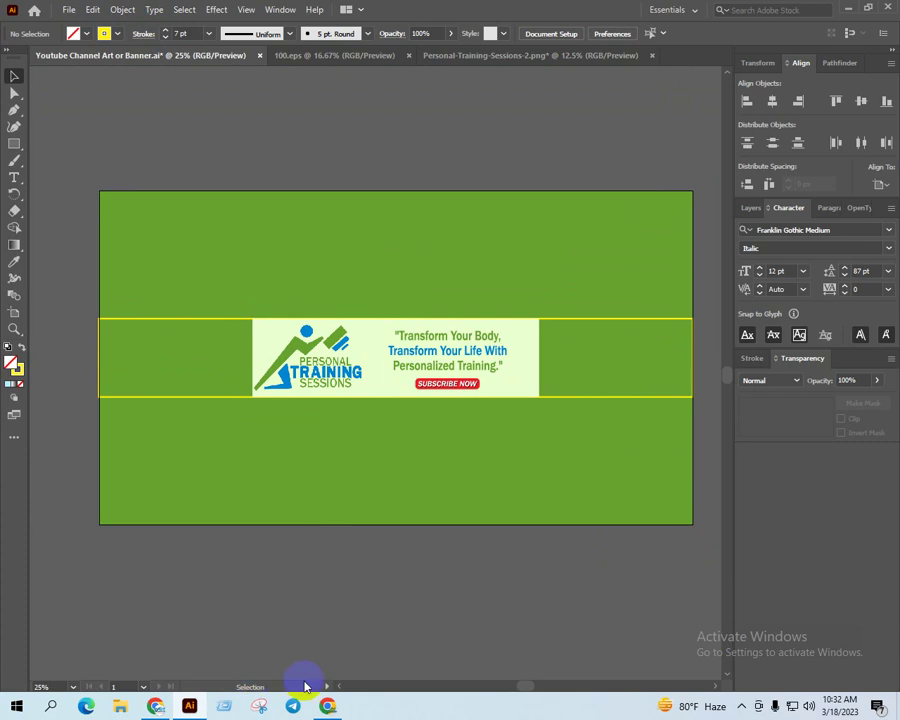
# Load freepik in a new Chrome tab and enter 'training' in its asset search
pyautogui.click(155, 706)
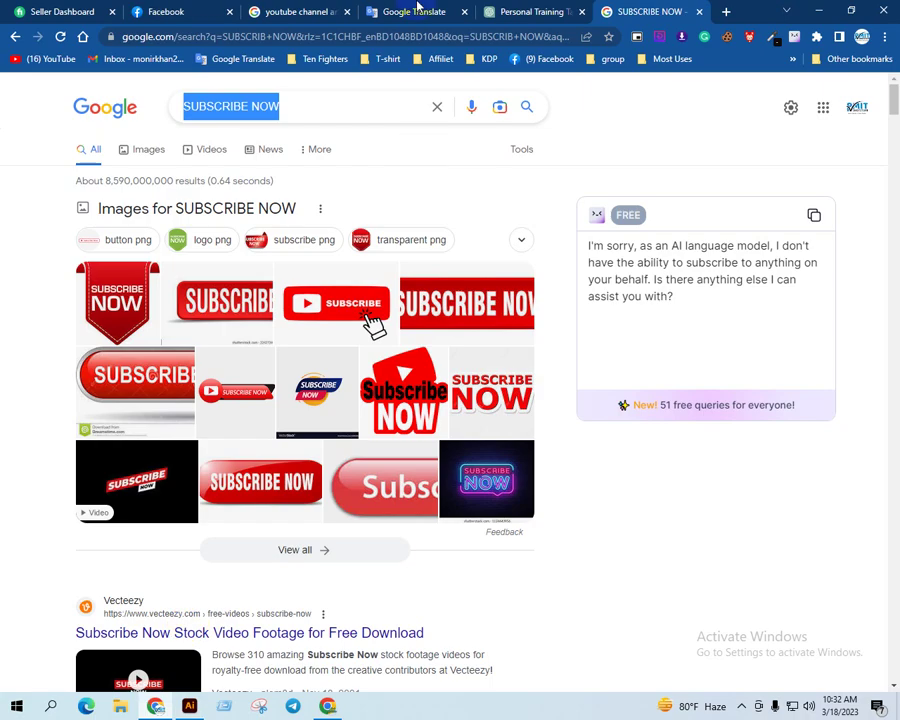
pyautogui.click(726, 11)
pyautogui.write('free')
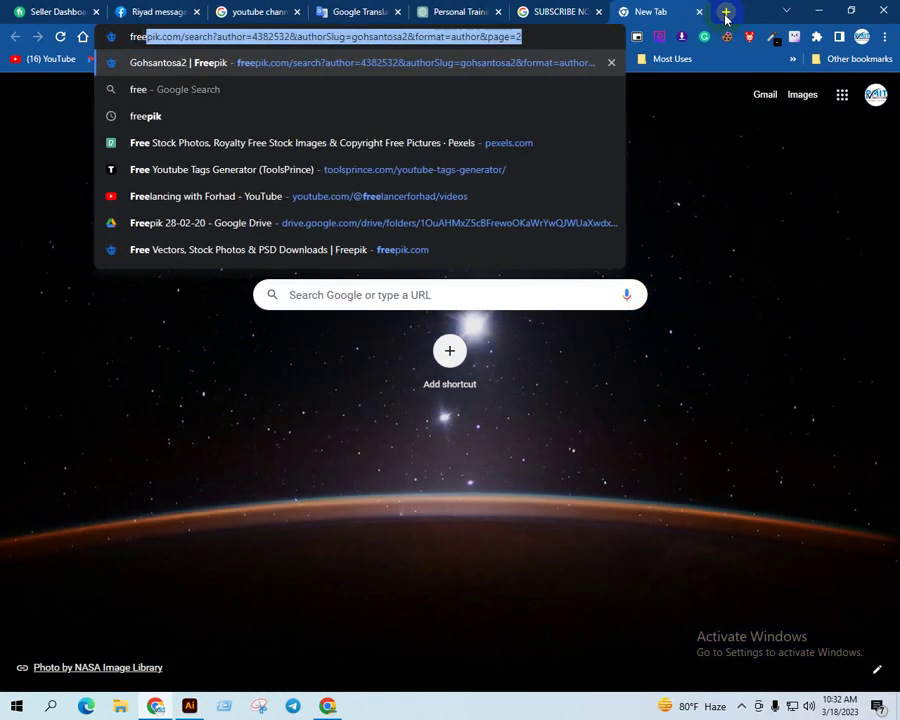
pyautogui.press('Return')
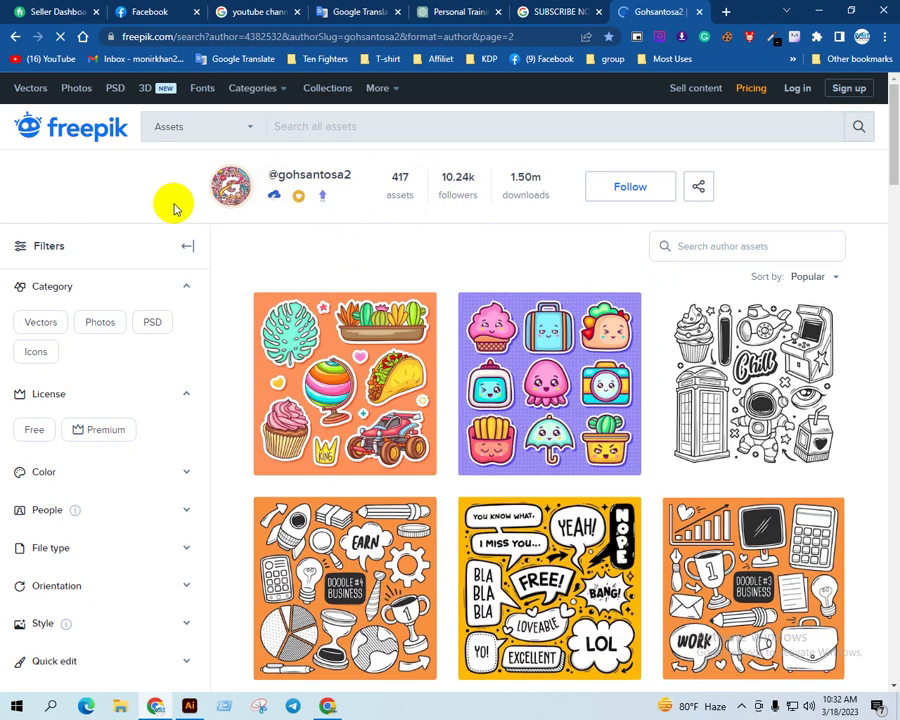
pyautogui.click(375, 127)
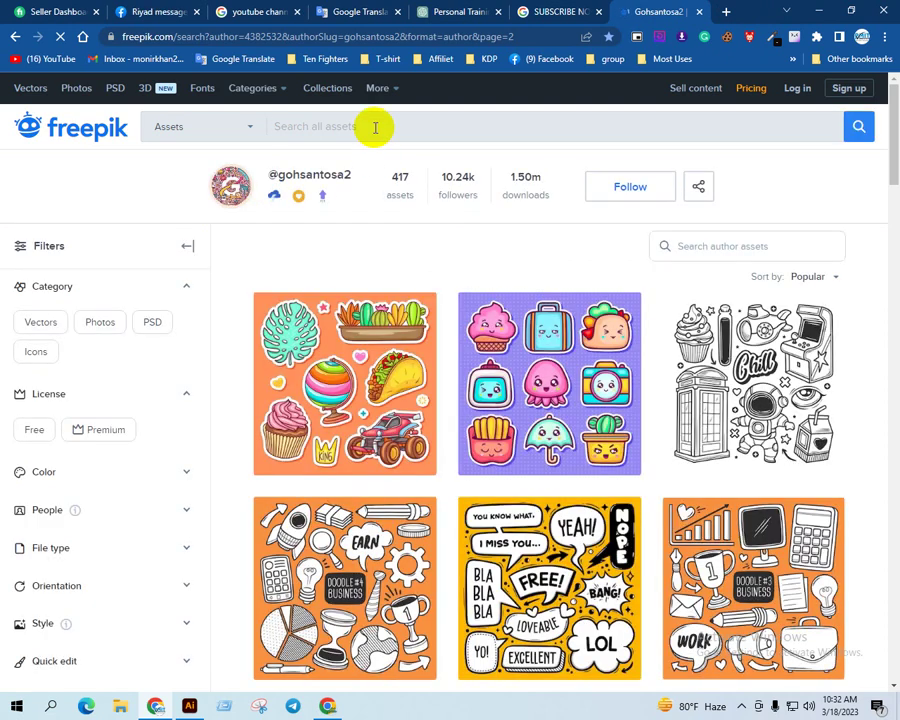
pyautogui.write('traing')
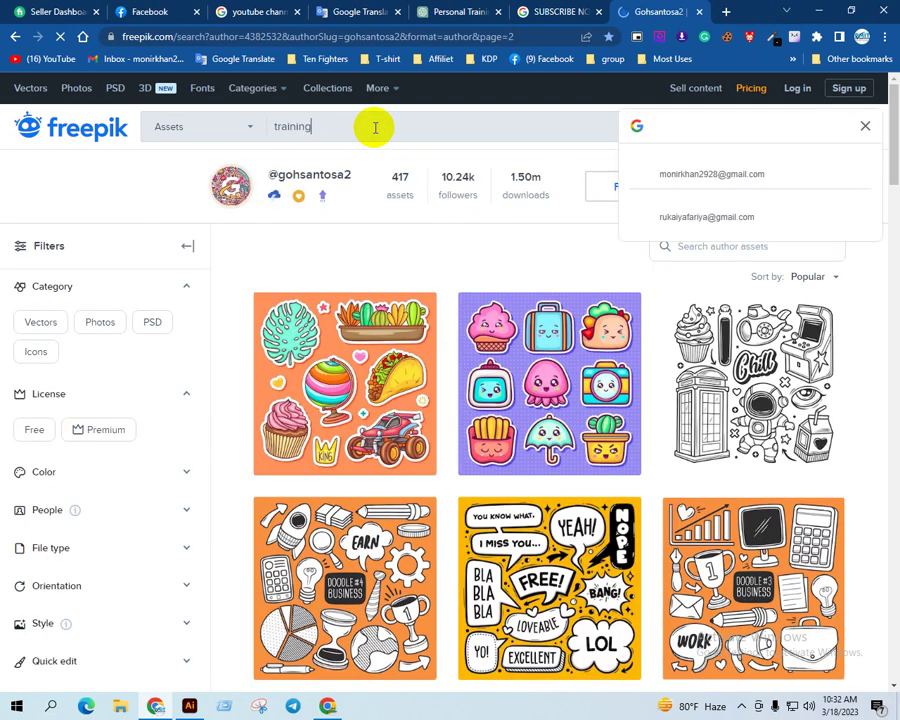
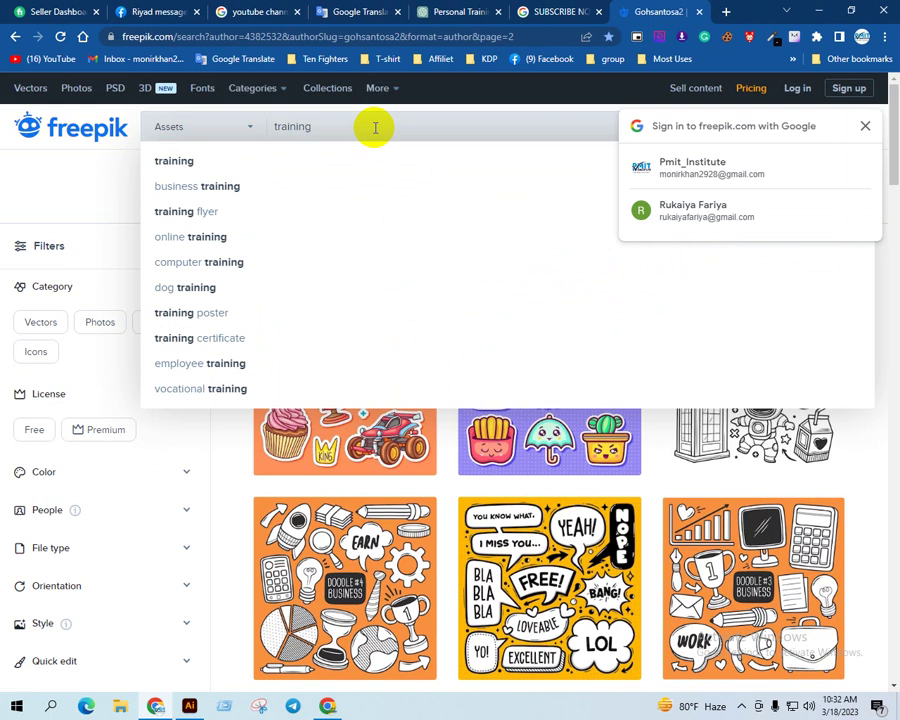
# Search Freepik for 'training' and filter the results to free vectors
pyautogui.press('Return')
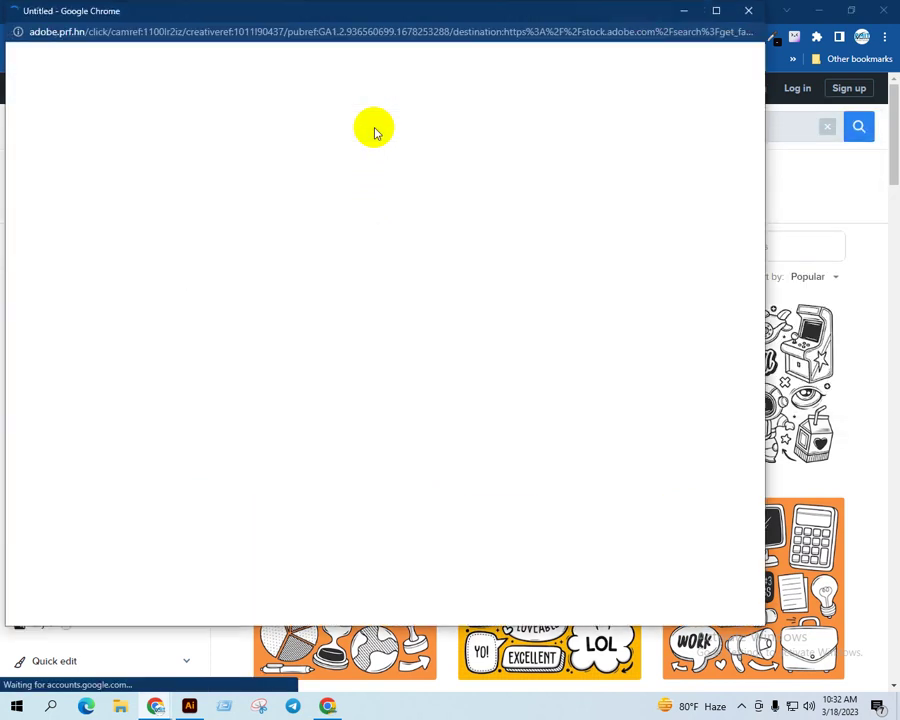
pyautogui.click(753, 12)
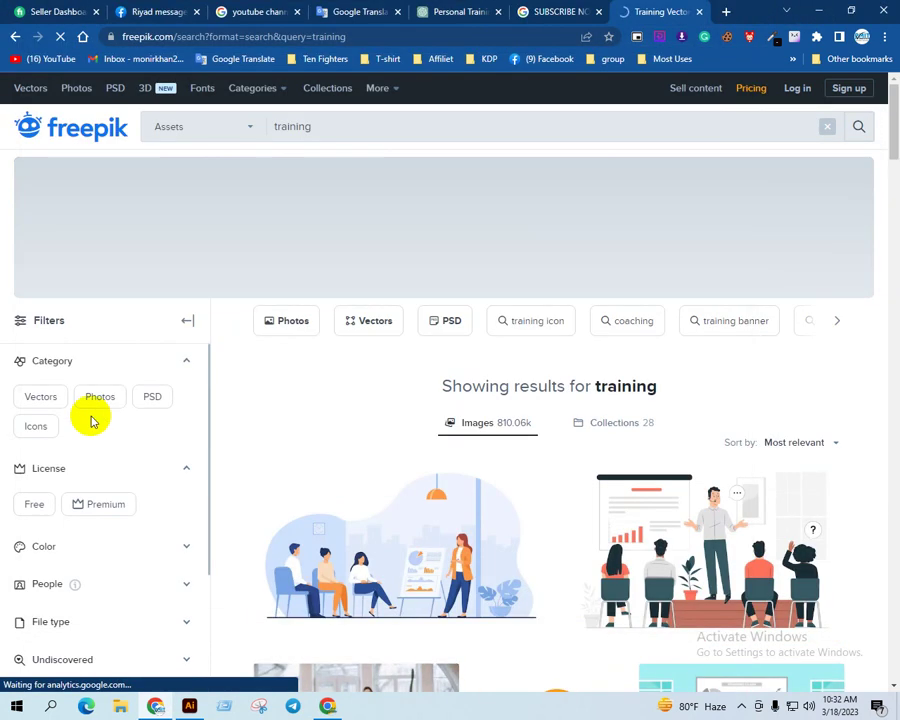
pyautogui.click(44, 396)
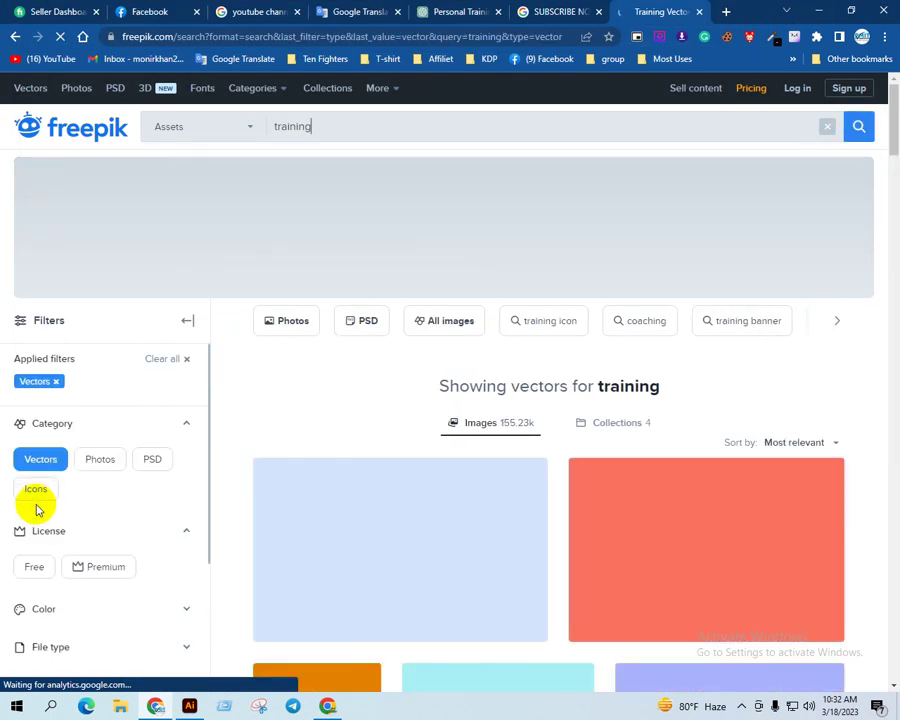
pyautogui.click(37, 567)
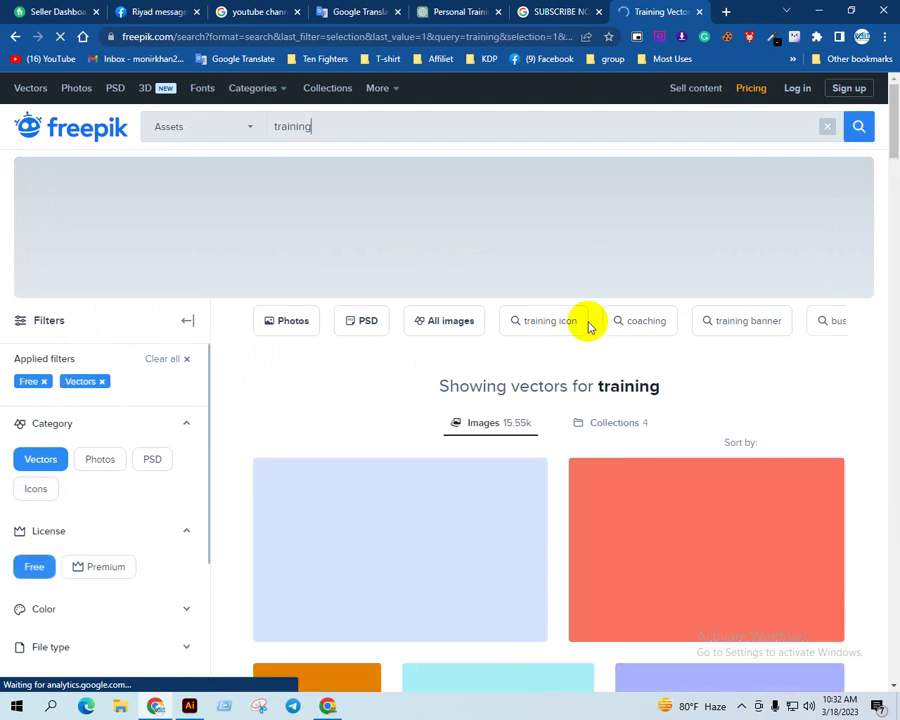
pyautogui.scroll(-3, 582, 322)
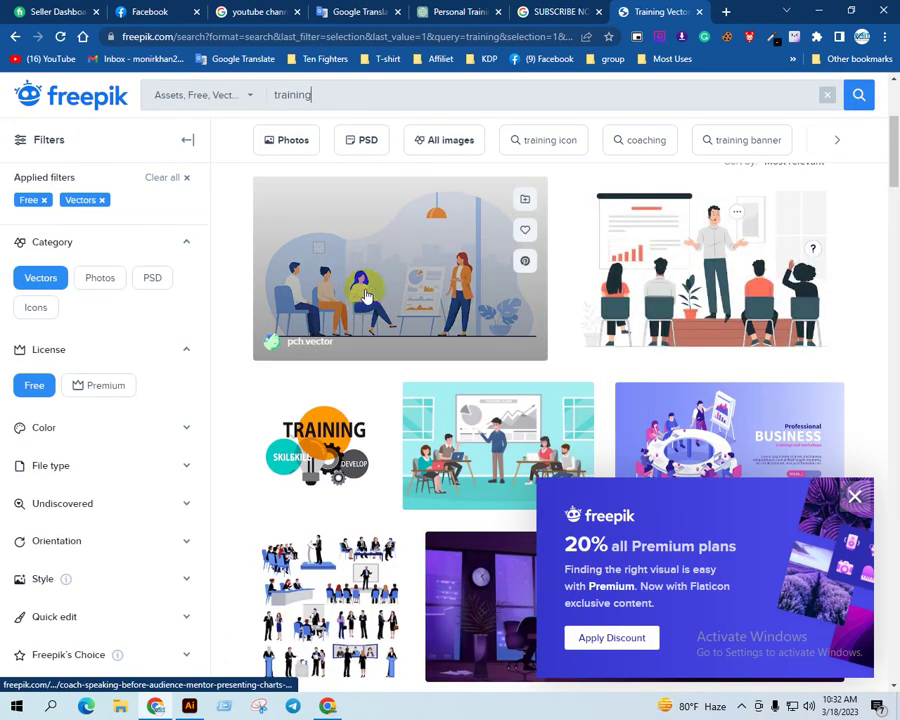
# Open the first result and the seminar illustration in background tabs
pyautogui.middleClick(400, 282)
pyautogui.middleClick(690, 270)
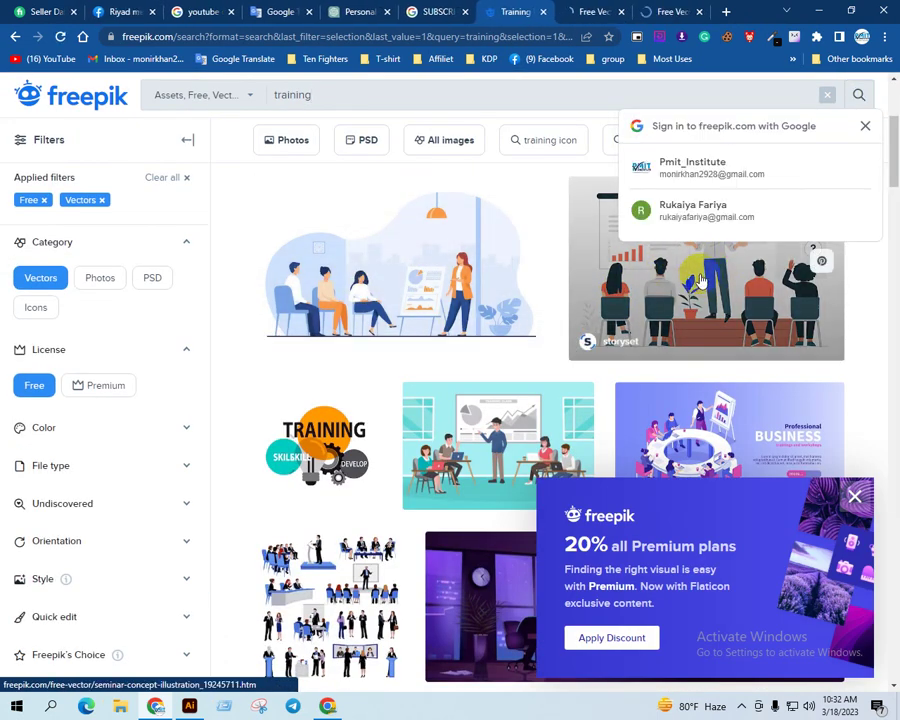
pyautogui.scroll(-5, 620, 272)
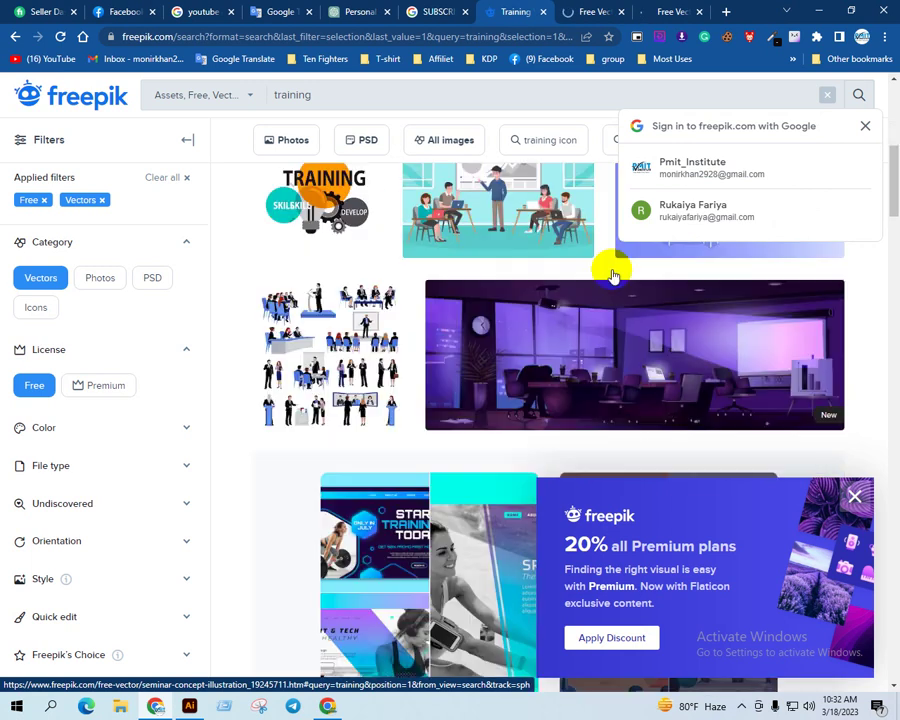
pyautogui.scroll(-4, 611, 272)
pyautogui.scroll(-3, 640, 300)
pyautogui.click(853, 492)
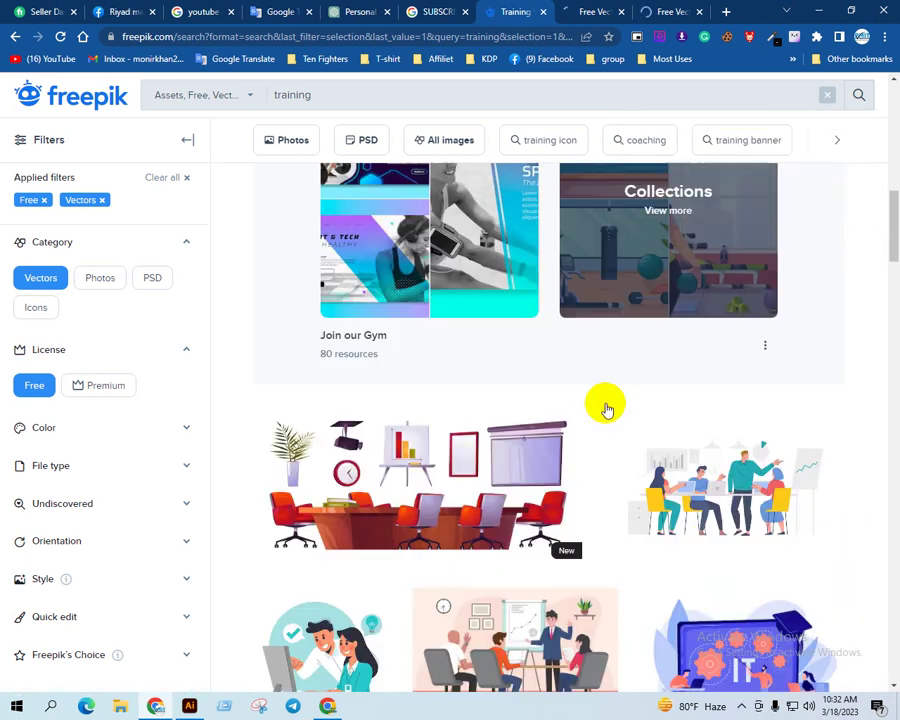
# Scroll through the results and change the query to 'training fitness'
pyautogui.scroll(-5, 572, 344)
pyautogui.scroll(-3, 575, 347)
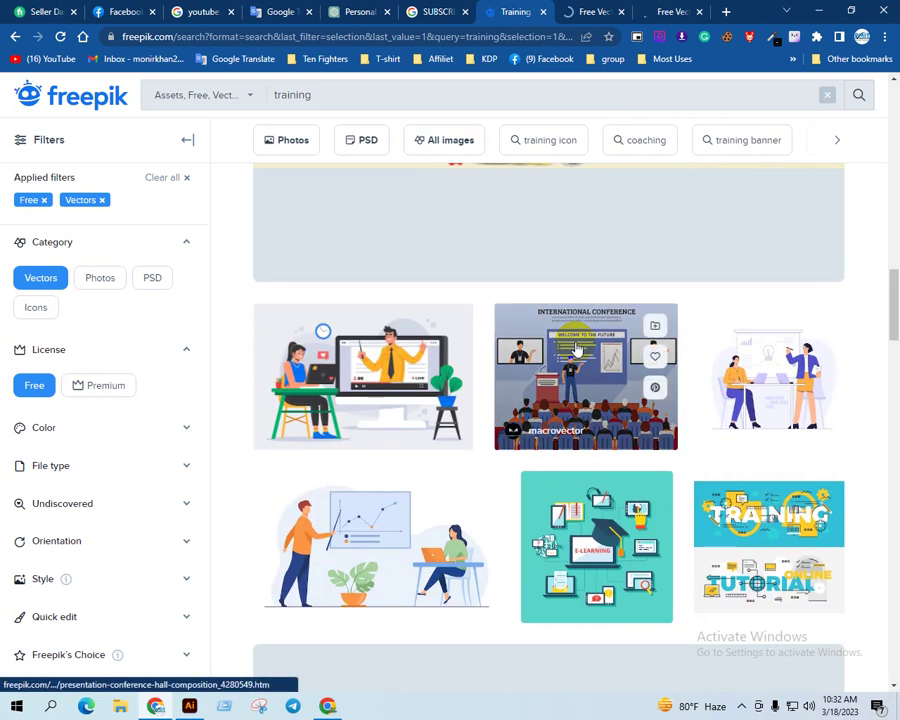
pyautogui.scroll(-3, 575, 347)
pyautogui.scroll(-5, 575, 347)
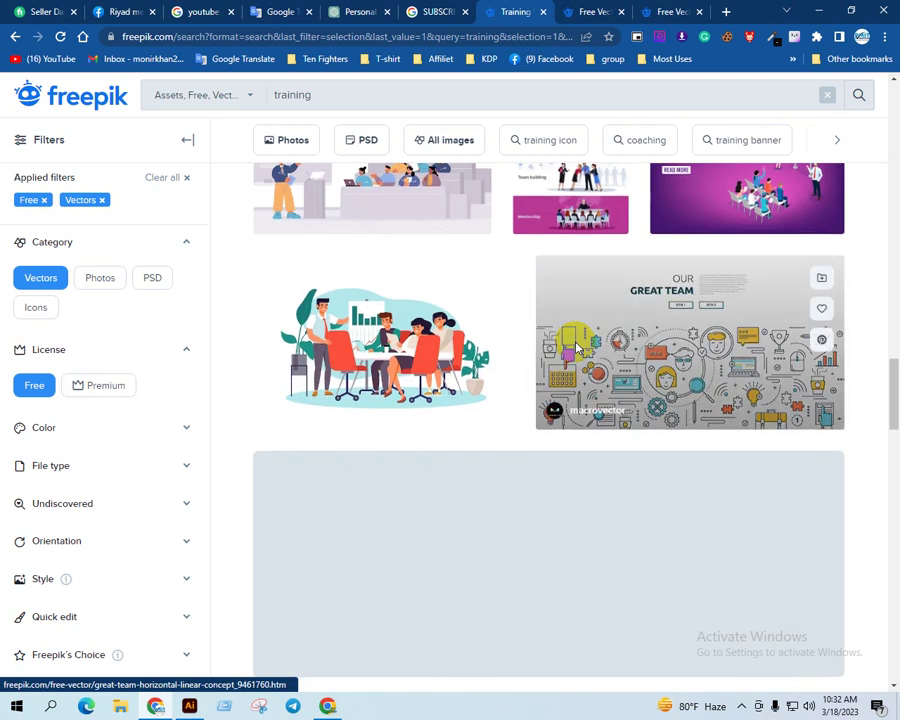
pyautogui.scroll(-1, 573, 344)
pyautogui.scroll(-2, 573, 344)
pyautogui.click(352, 99)
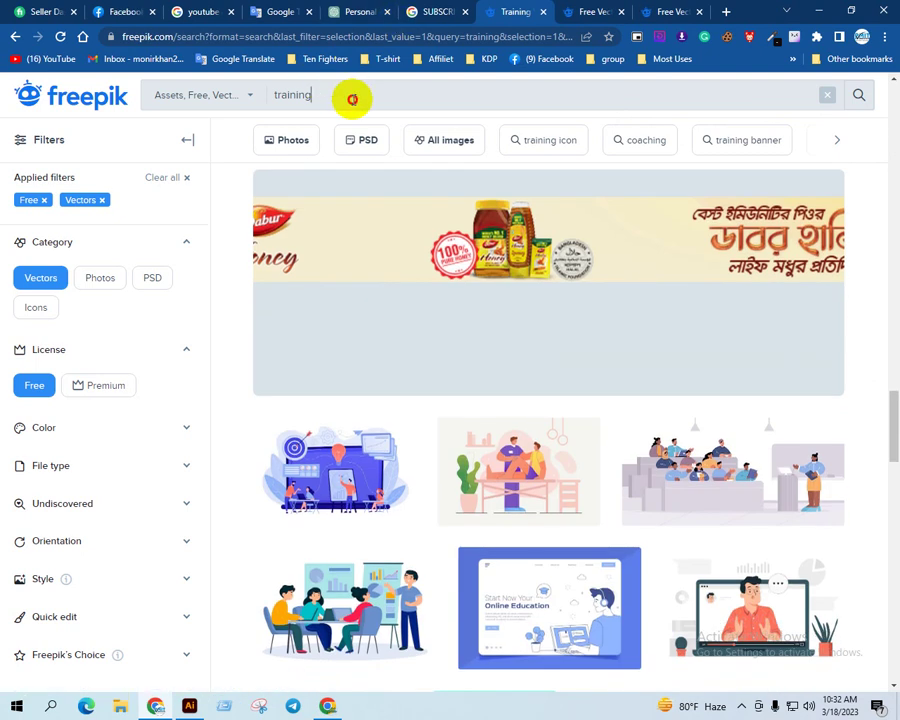
pyautogui.write(' fitness')
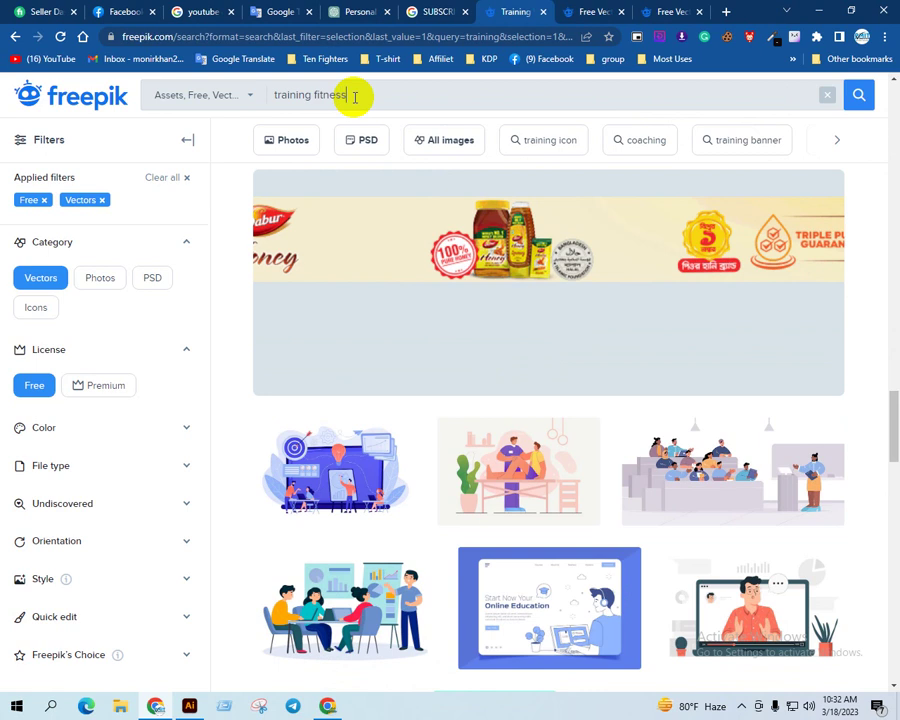
# Search 'training fitness' and open three results, including the coach concept and sport people sets, in tabs
pyautogui.press('Return')
pyautogui.scroll(-1, 445, 302)
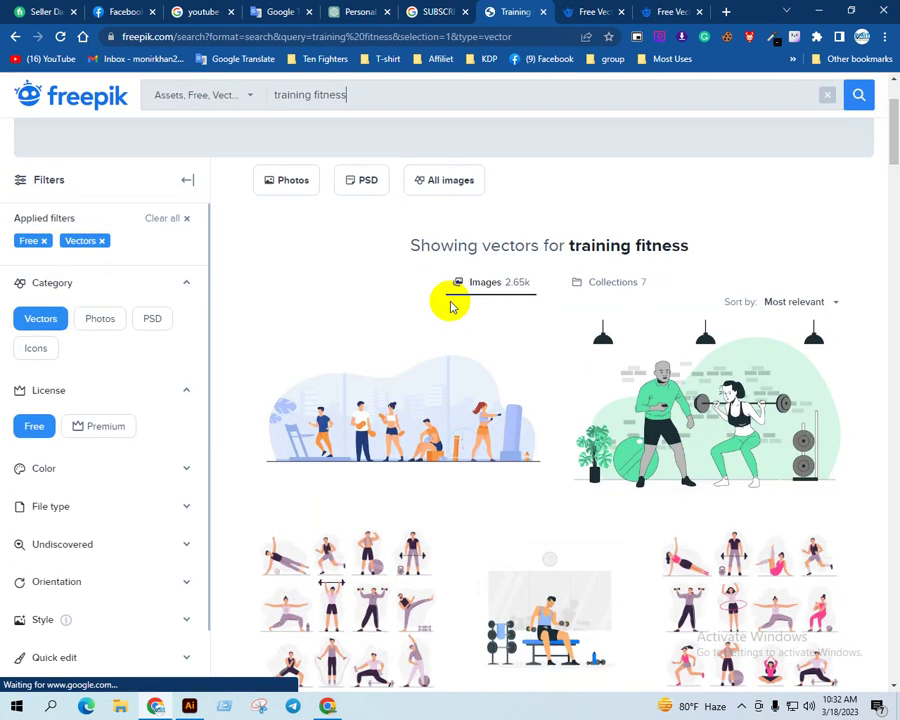
pyautogui.middleClick(393, 440)
pyautogui.middleClick(700, 410)
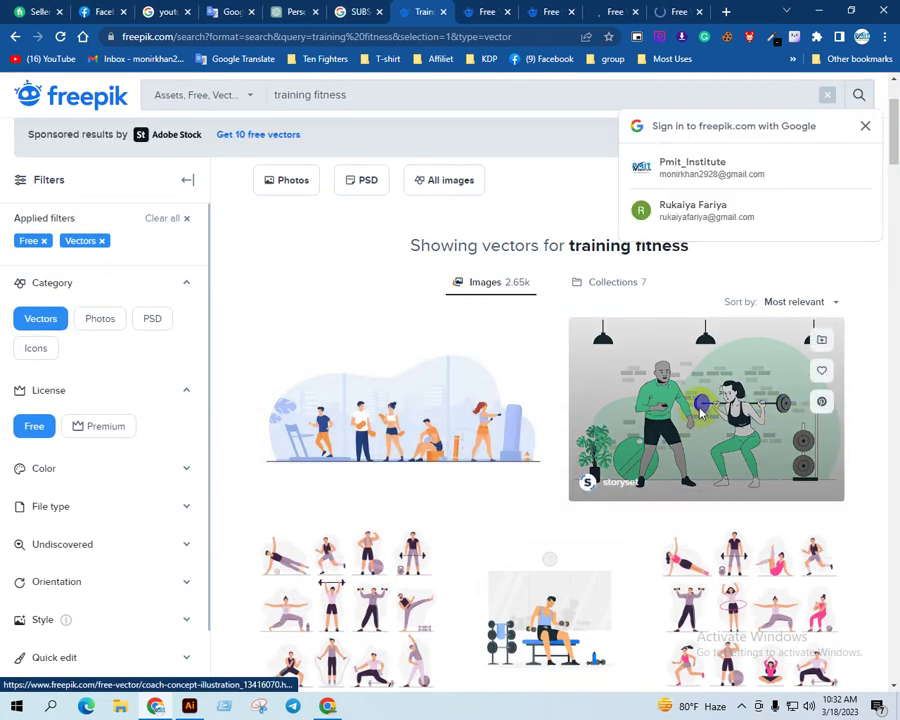
pyautogui.scroll(-5, 718, 409)
pyautogui.middleClick(744, 330)
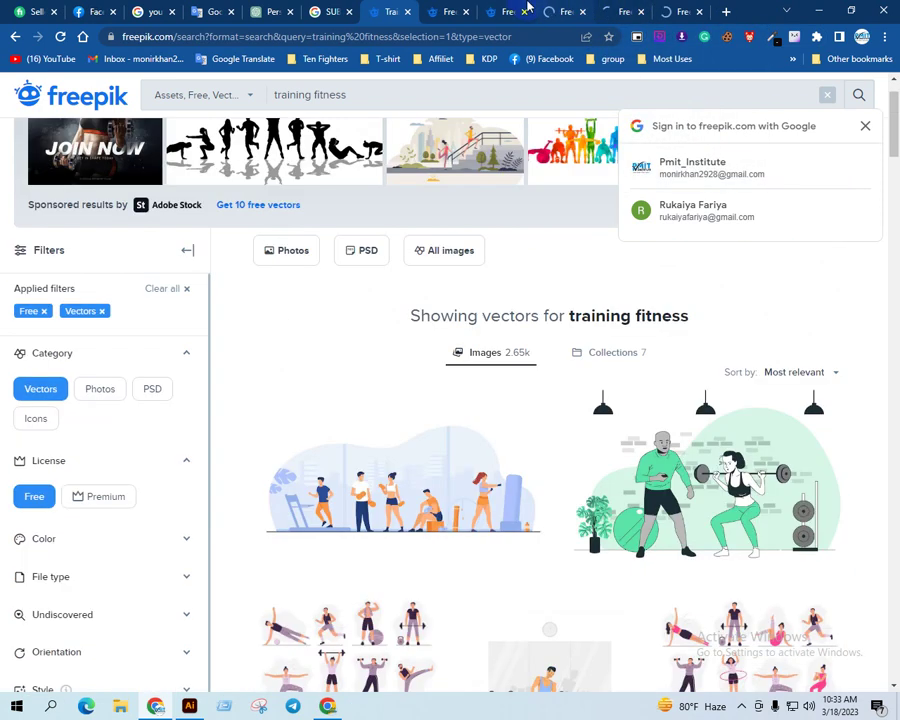
# Review the opened pages and free-download the coach concept illustration
pyautogui.click(450, 11)
pyautogui.click(509, 9)
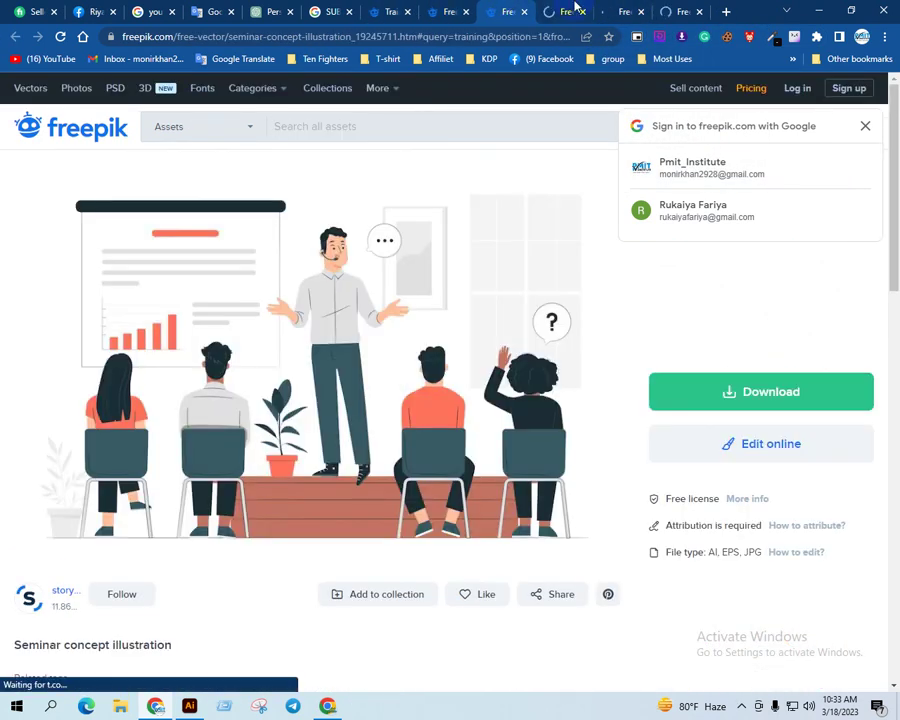
pyautogui.click(574, 9)
pyautogui.click(607, 10)
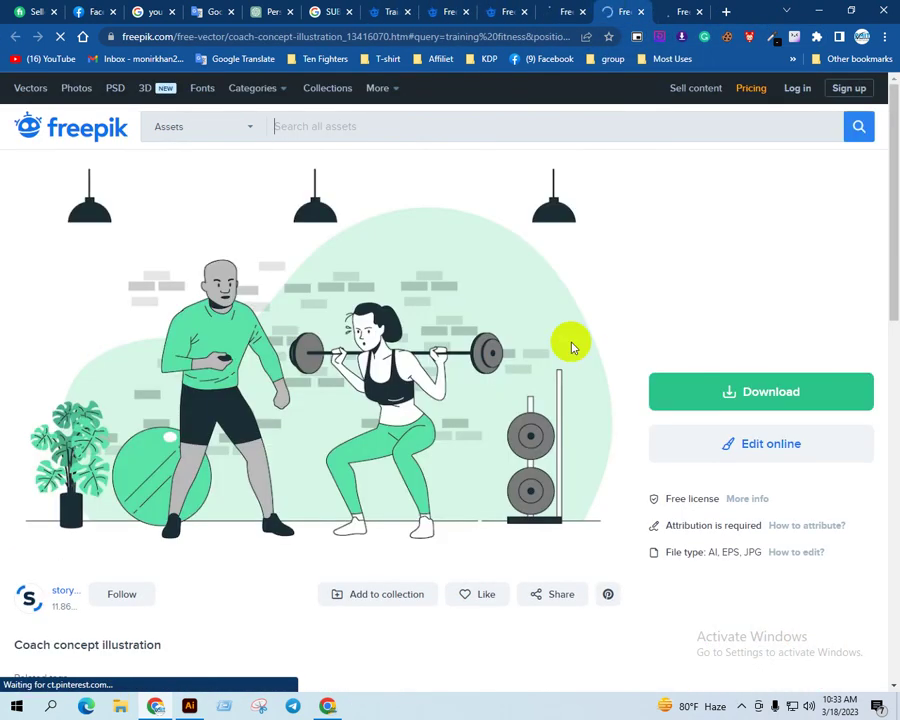
pyautogui.click(731, 393)
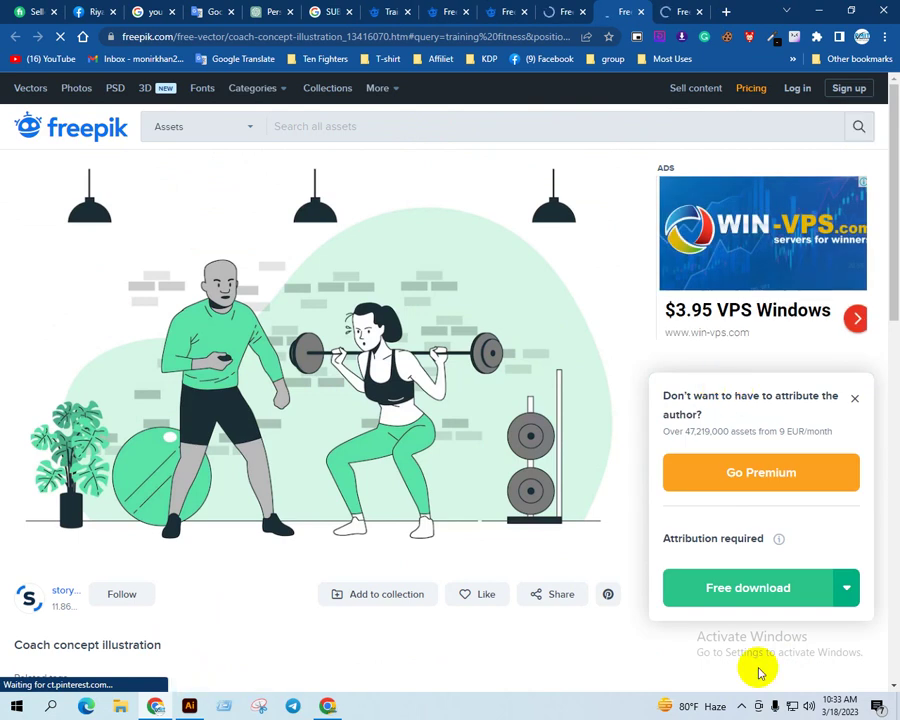
pyautogui.click(727, 594)
# Free-download the sport people fitness set and open the coach concept archive
pyautogui.click(690, 11)
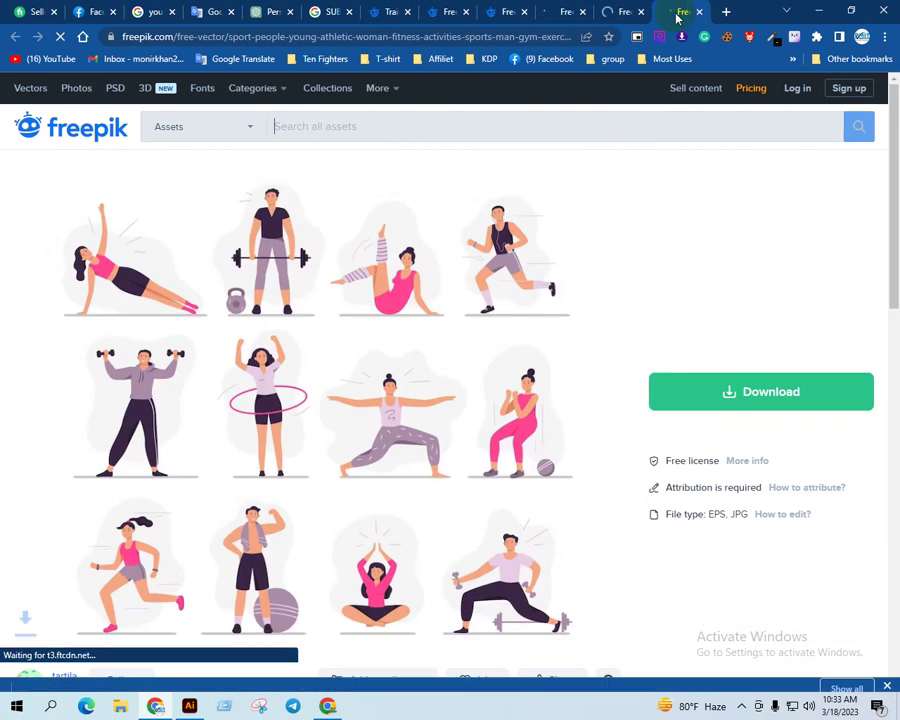
pyautogui.click(724, 390)
pyautogui.click(747, 588)
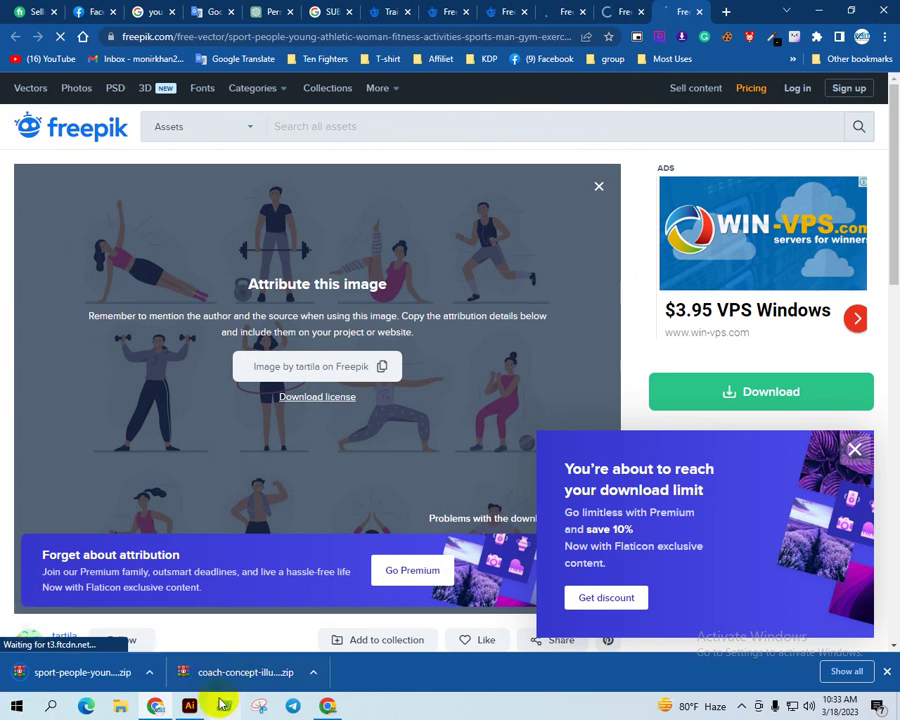
pyautogui.click(240, 672)
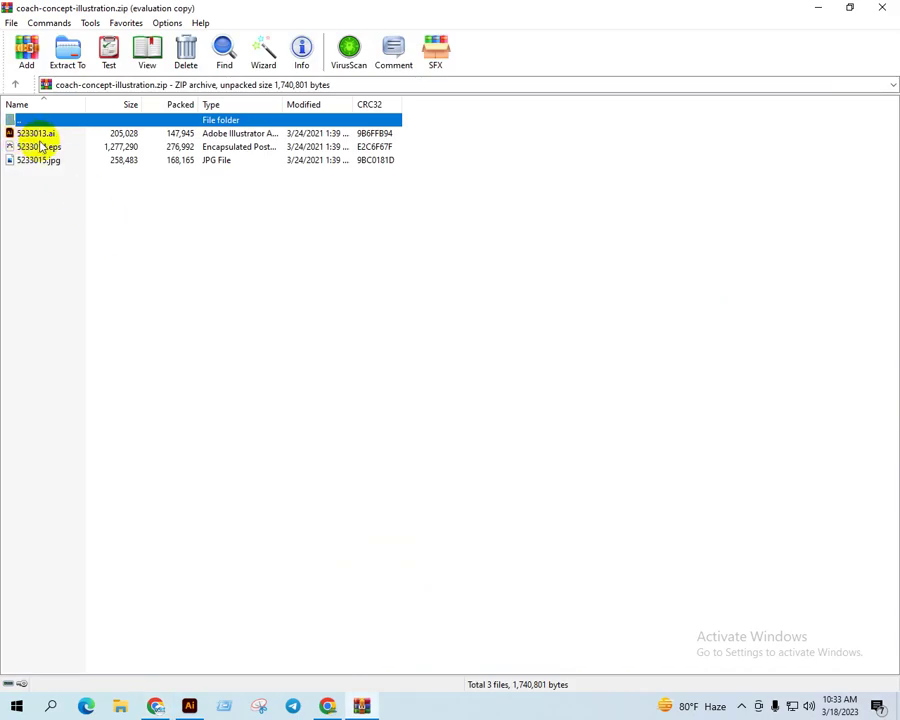
# Open the EPS illustration and drag the woman and man figures into the banner
pyautogui.doubleClick(40, 146)
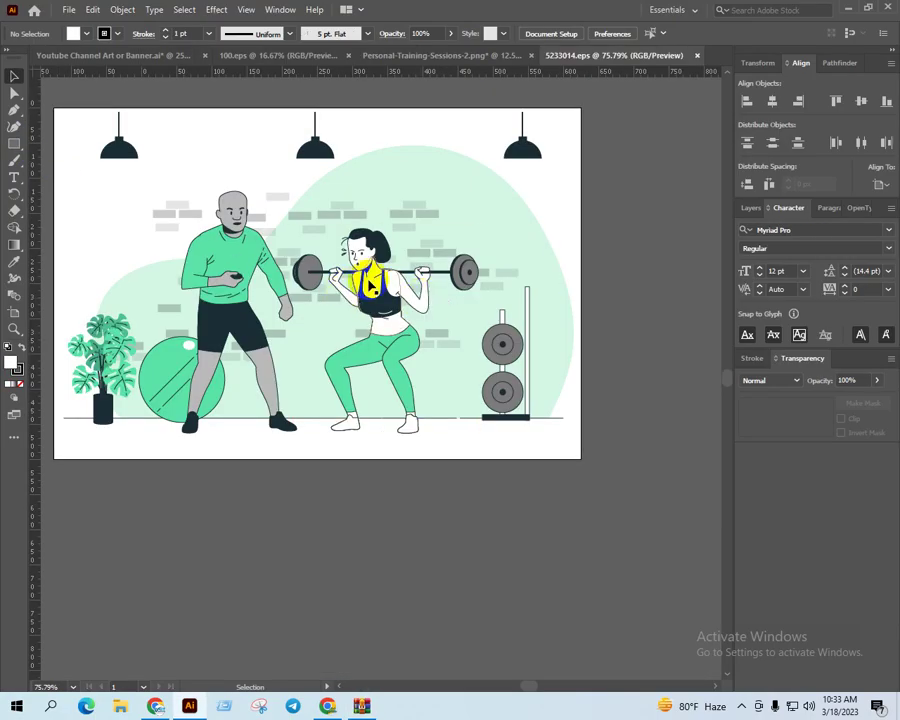
pyautogui.click(370, 285)
pyautogui.keyDown('shift'); pyautogui.click(240, 315); pyautogui.keyUp('shift')
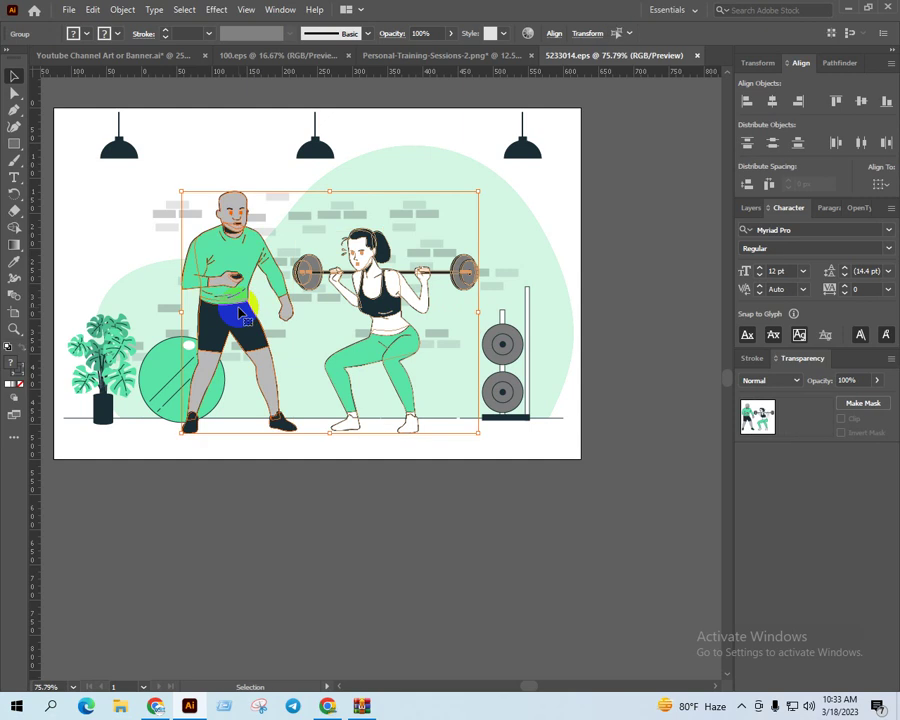
pyautogui.moveTo(380, 340)
pyautogui.mouseDown()
pyautogui.moveTo(370, 240)
pyautogui.moveTo(302, 70)
pyautogui.moveTo(614, 320)
pyautogui.mouseUp()
# Scale the two figures to the strip's height and place them beside the quote
pyautogui.scroll(1, 640, 406)
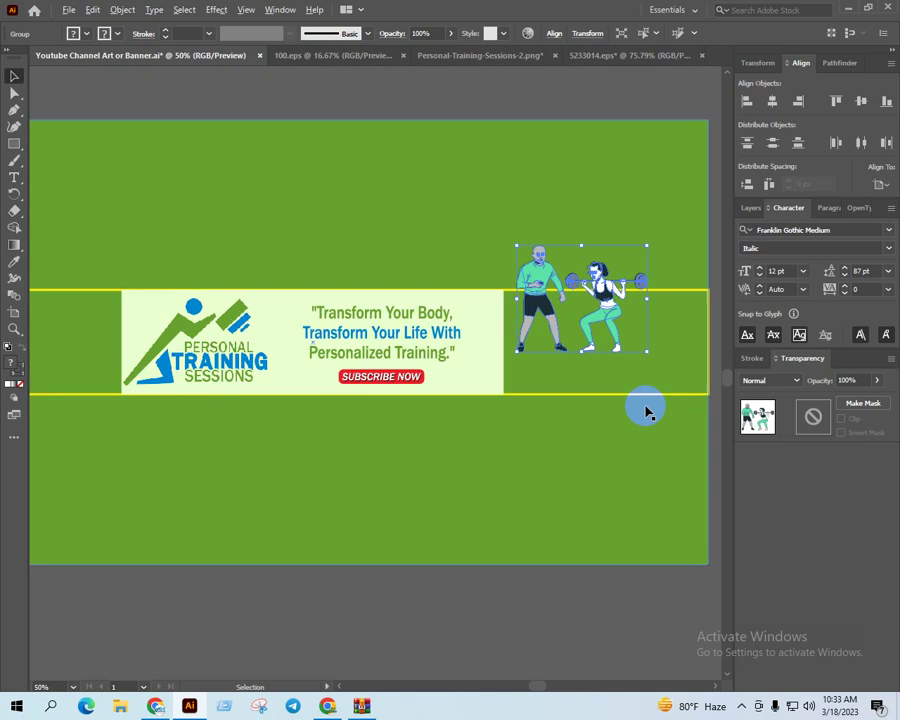
pyautogui.scroll(1, 516, 424)
pyautogui.moveTo(428, 181); pyautogui.dragTo(428, 216)
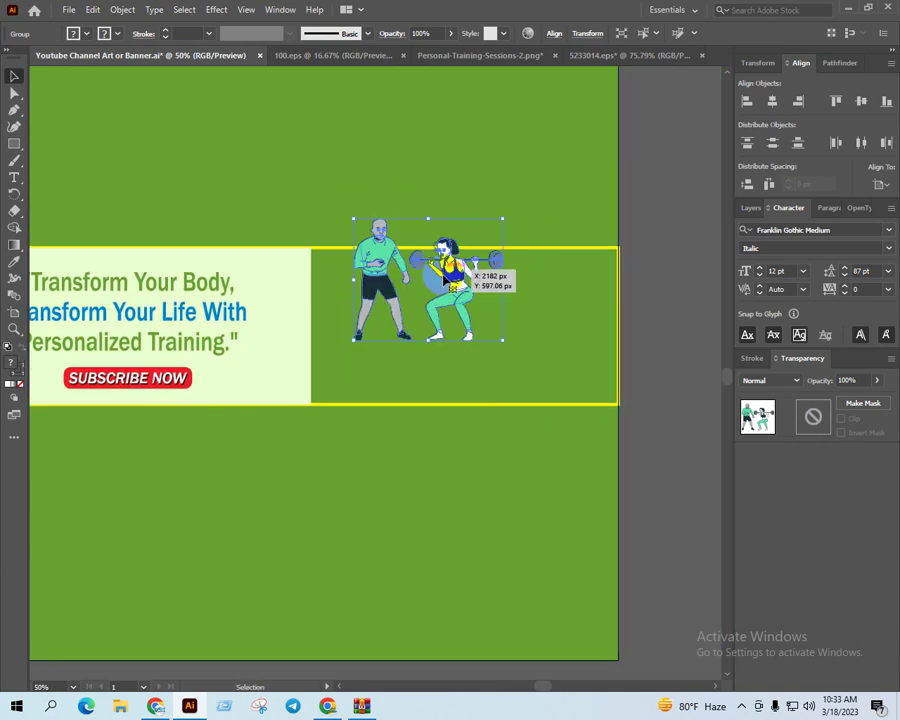
pyautogui.moveTo(462, 289)
pyautogui.mouseDown()
pyautogui.moveTo(408, 349)
pyautogui.moveTo(371, 360)
pyautogui.mouseUp()
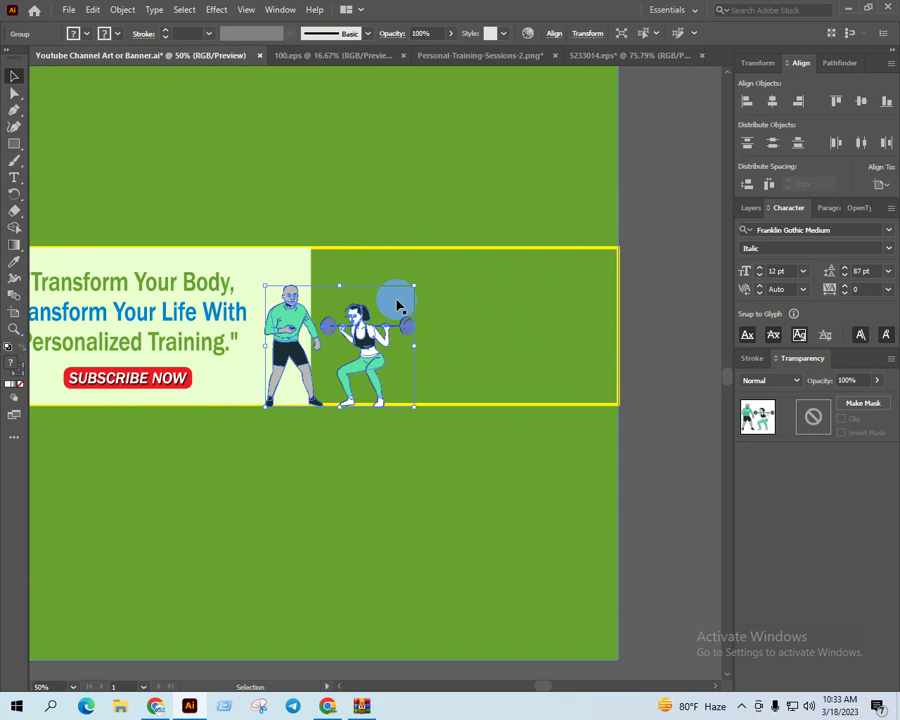
pyautogui.moveTo(413, 287); pyautogui.dragTo(462, 218)
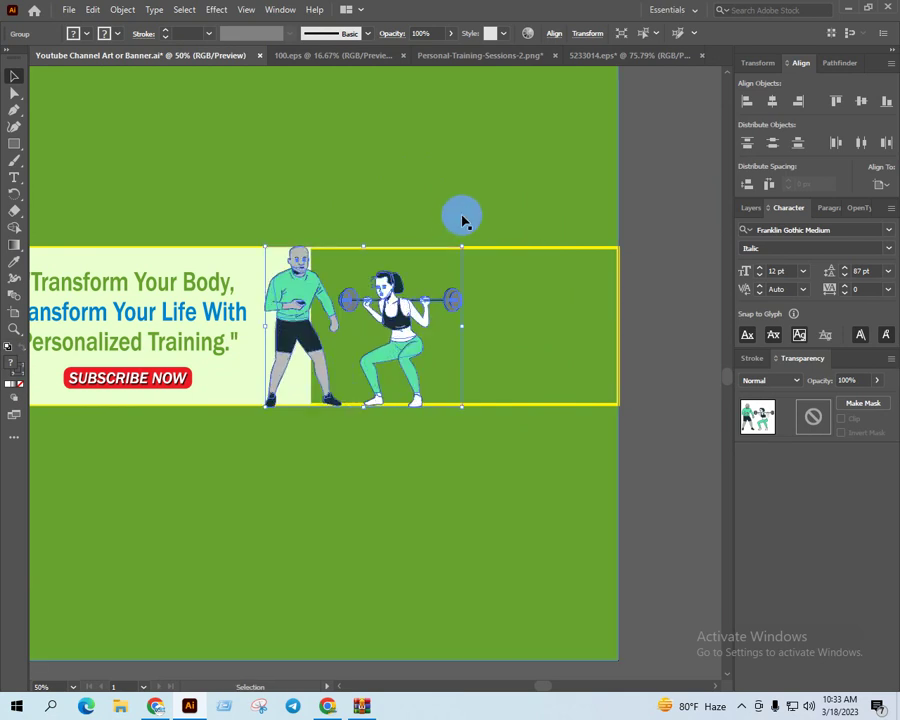
# Deselect the figures and switch to the 5233014.eps document
pyautogui.click(632, 206)
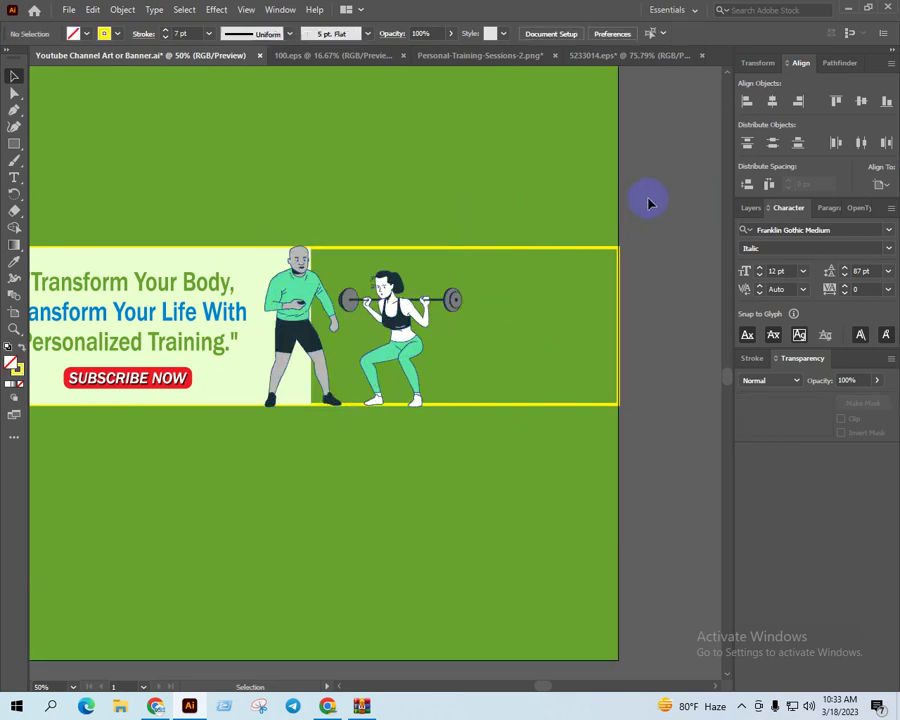
pyautogui.scroll(-1, 624, 226)
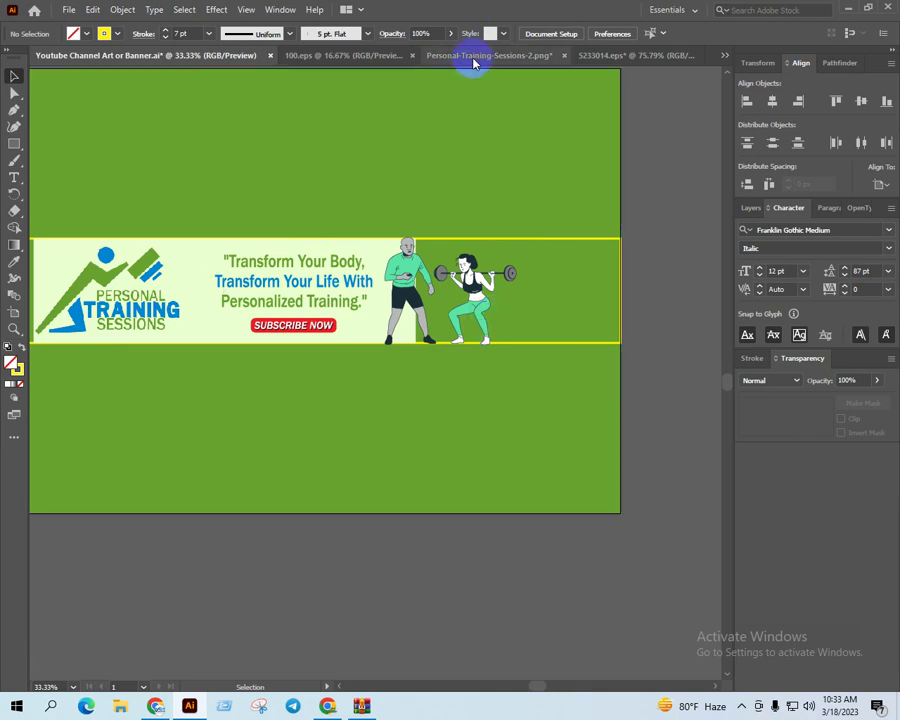
pyautogui.click(649, 55)
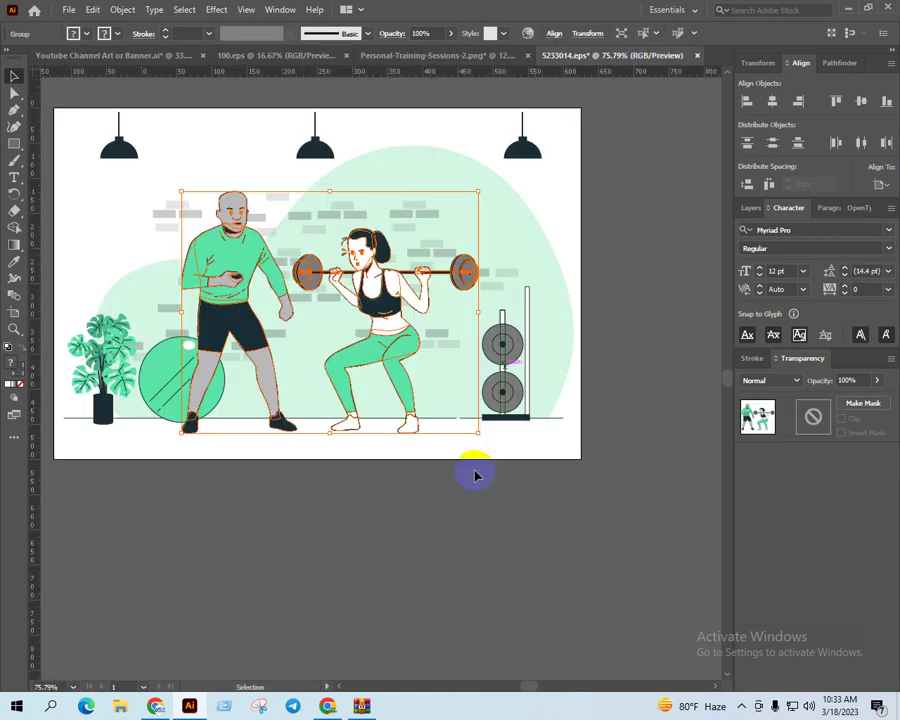
# Open 2290.eps from the downloaded sport-people zip in Illustrator
pyautogui.click(155, 706)
pyautogui.click(104, 684)
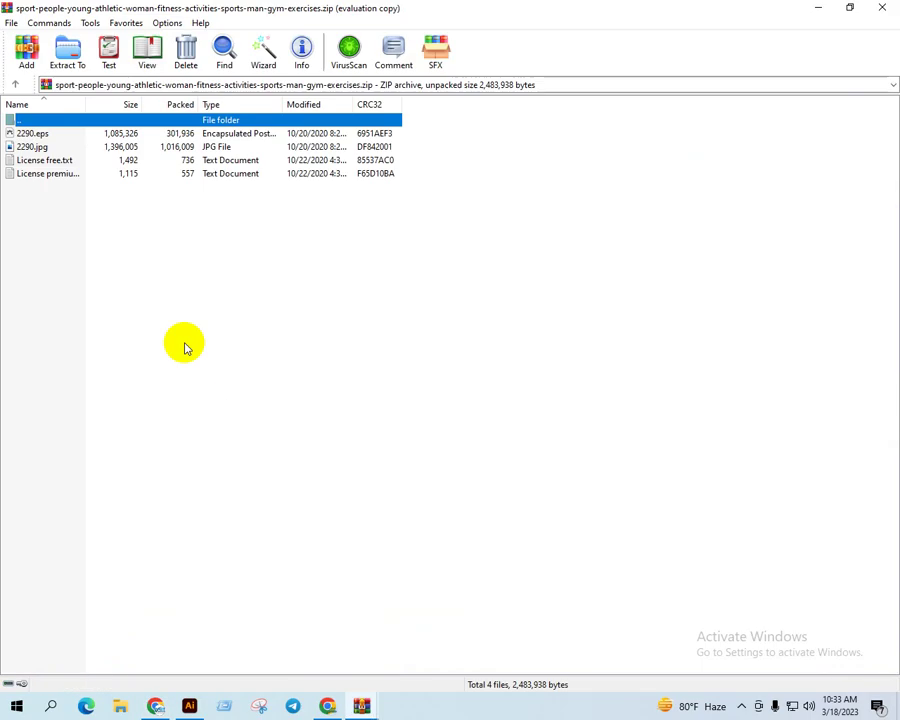
pyautogui.click(34, 134)
pyautogui.doubleClick(34, 134)
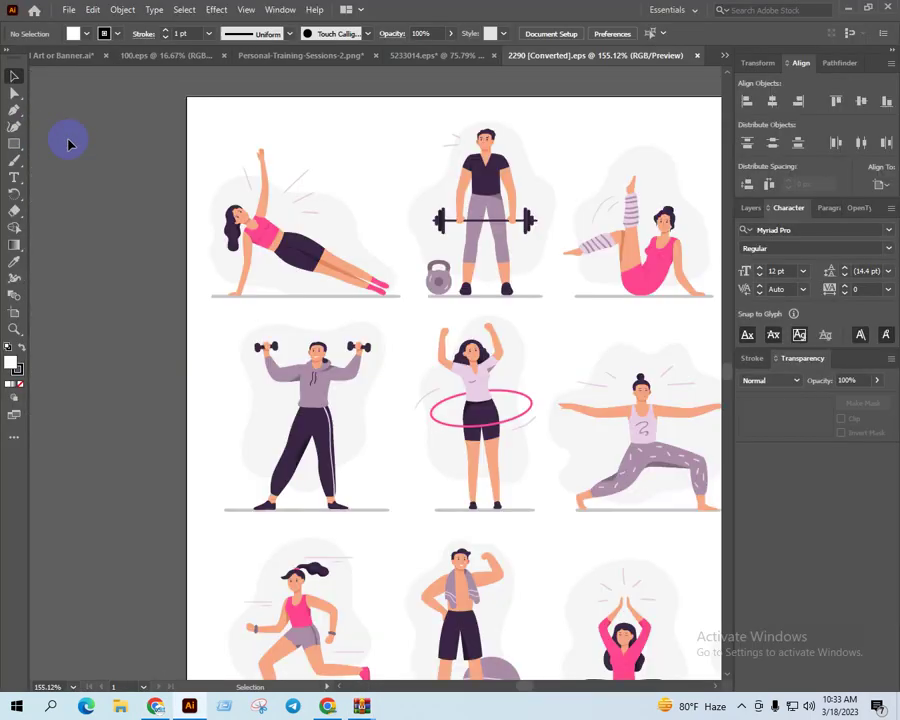
# Select the bottom-right dumbbell lunge figure and drag it toward the banner document tab
pyautogui.hotkey('ctrl', '-')
pyautogui.hotkey('ctrl', '-')
pyautogui.hotkey('ctrl', '-')
pyautogui.scroll(1, 472, 408)
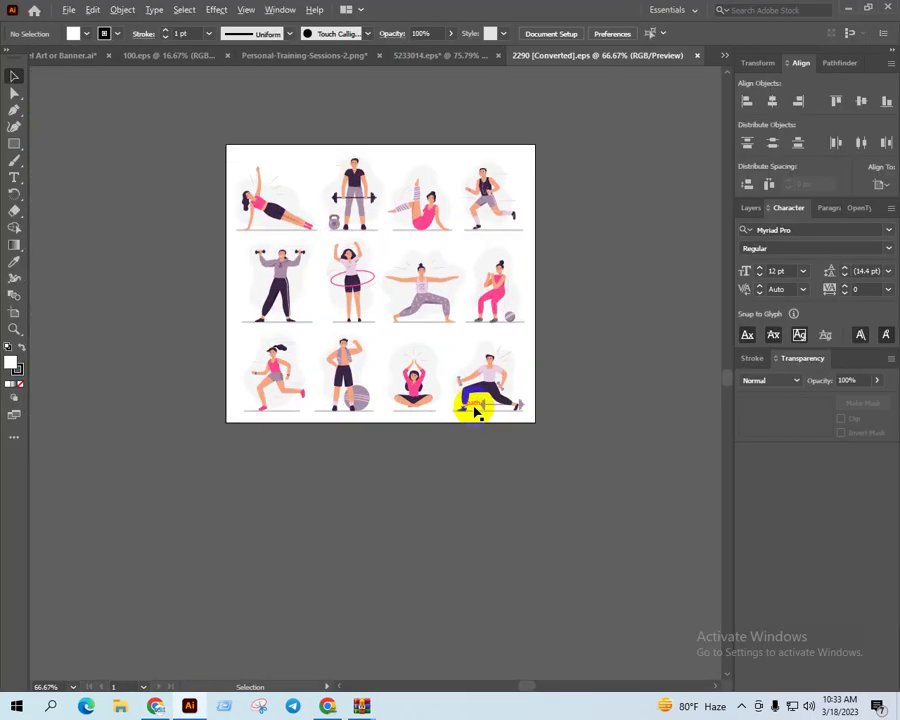
pyautogui.click(484, 392)
pyautogui.moveTo(493, 383); pyautogui.dragTo(213, 7)
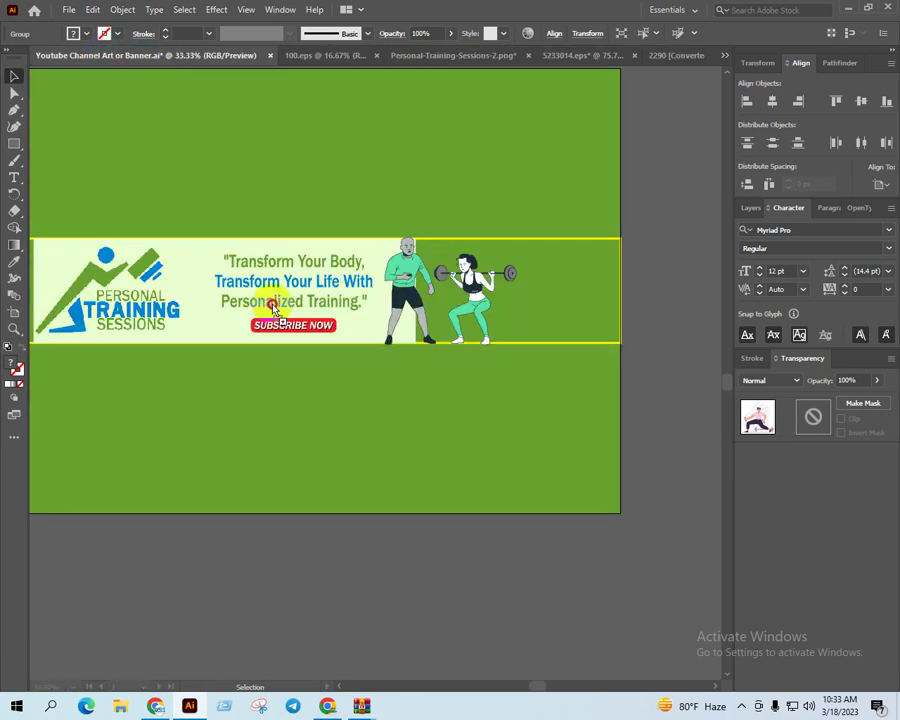
# Drop the dumbbell figure left of the logo and reflect it horizontally
pyautogui.moveTo(143, 64)
pyautogui.mouseDown()
pyautogui.moveTo(473, 331)
pyautogui.moveTo(614, 298)
pyautogui.moveTo(714, 340)
pyautogui.mouseUp()
pyautogui.moveTo(712, 343); pyautogui.dragTo(299, 325)
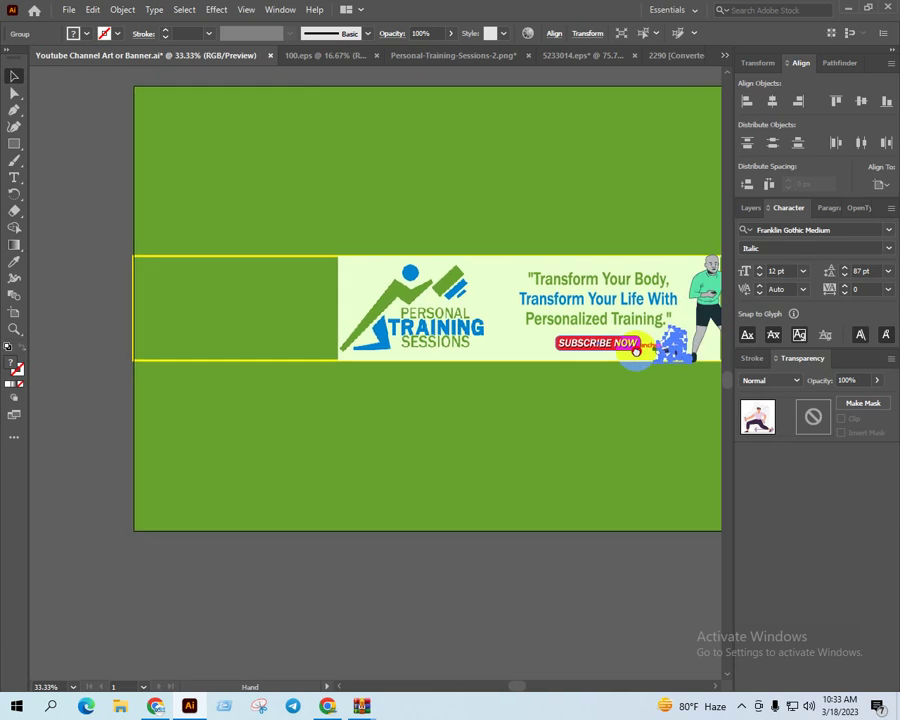
pyautogui.rightClick(295, 323)
pyautogui.moveTo(337, 480)
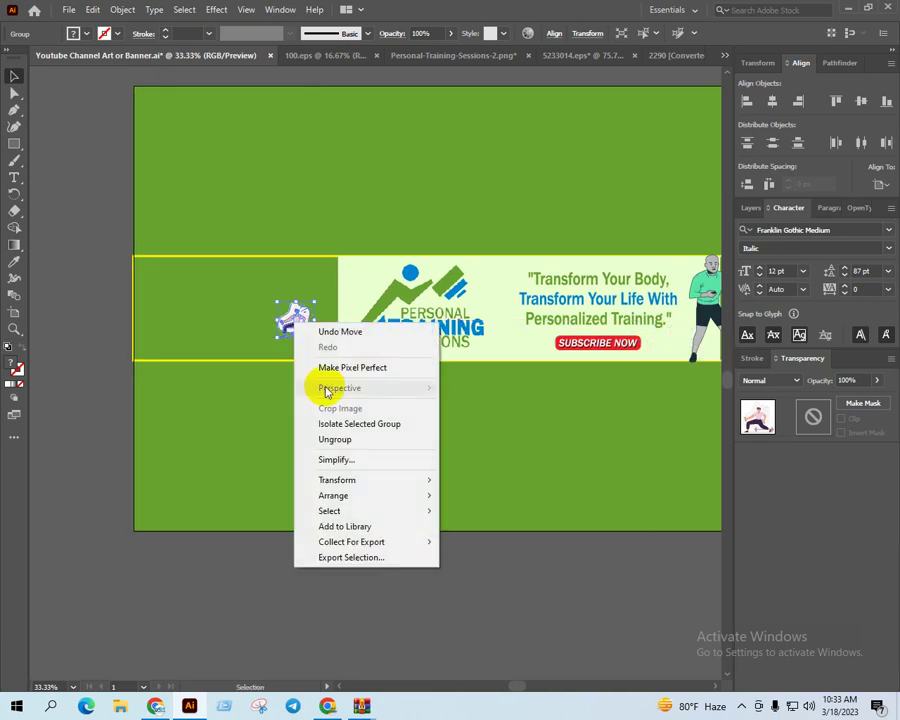
pyautogui.click(499, 533)
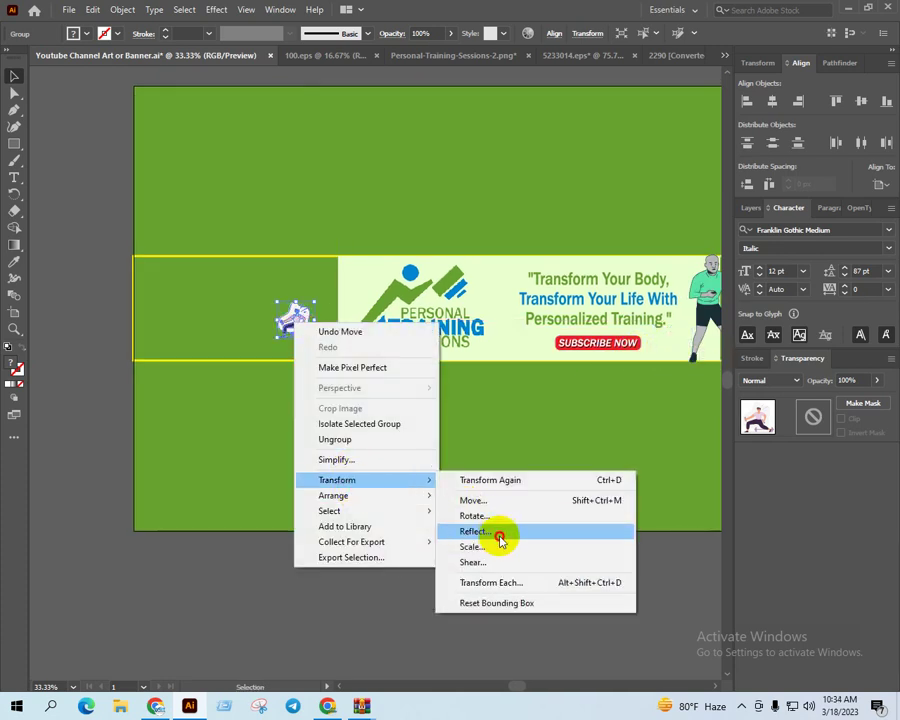
pyautogui.click(454, 441)
# Enlarge the figure from its corner handles and nudge it slightly left
pyautogui.scroll(3, 311, 358)
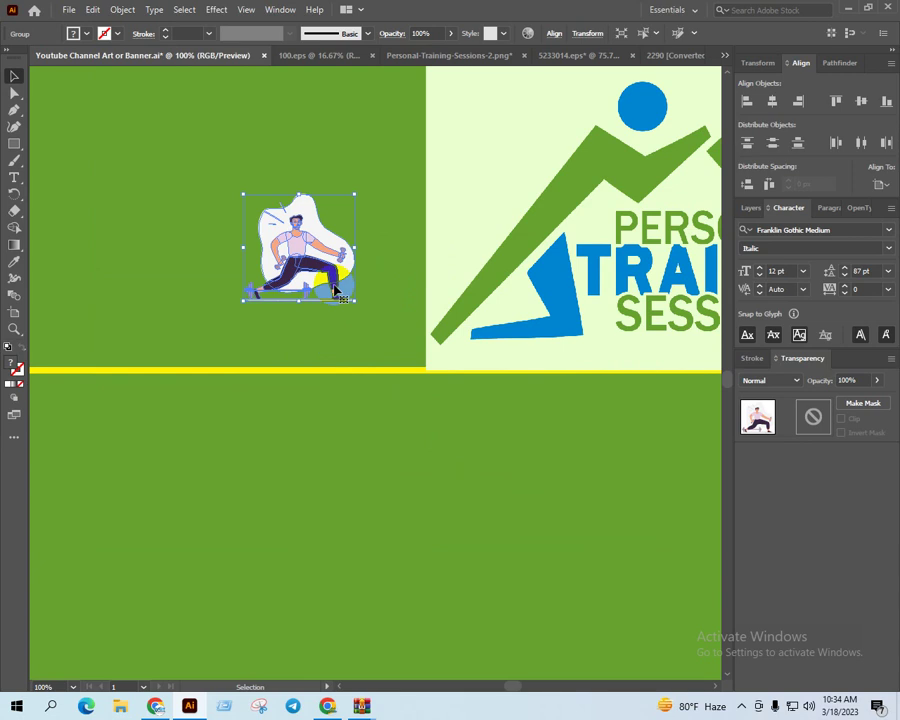
pyautogui.moveTo(353, 195); pyautogui.dragTo(472, 80)
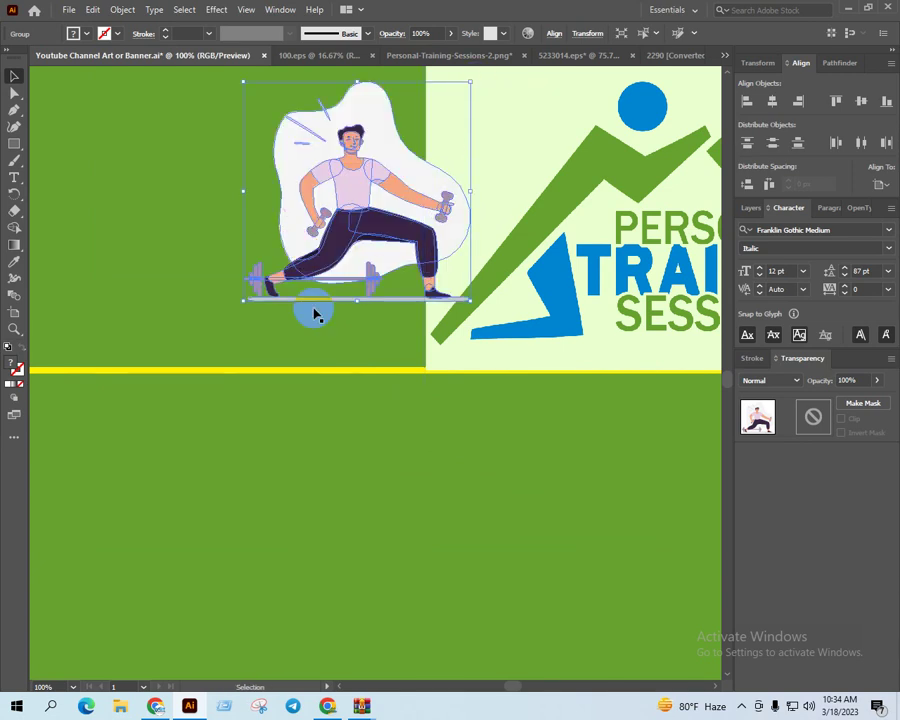
pyautogui.moveTo(242, 297); pyautogui.dragTo(154, 374)
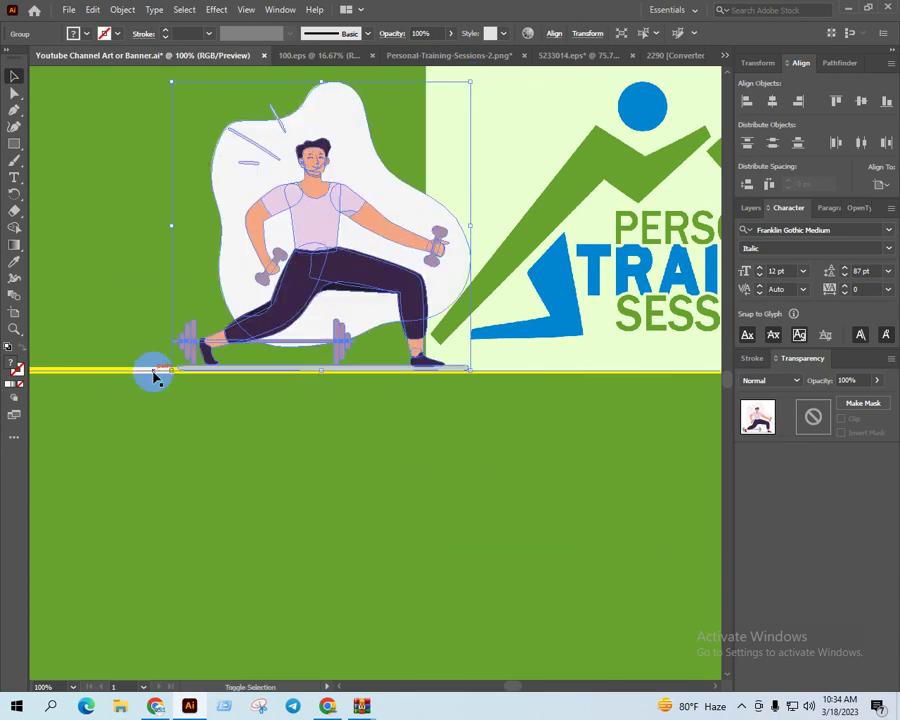
pyautogui.scroll(-2, 370, 437)
pyautogui.moveTo(370, 437); pyautogui.dragTo(444, 445)
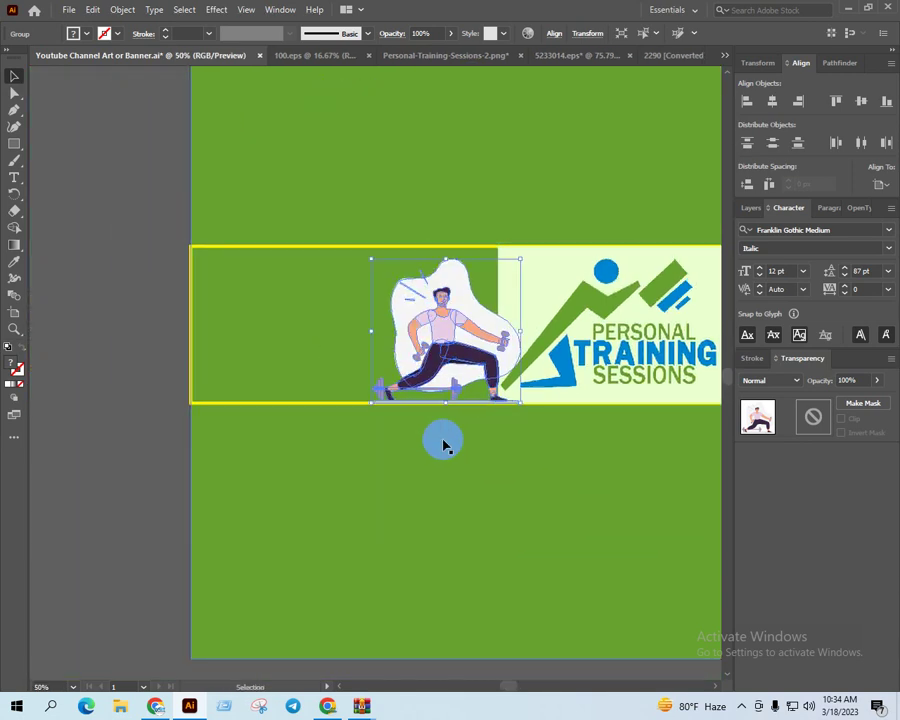
pyautogui.hotkey('shift', 'Left')
pyautogui.hotkey('shift', 'Left')
pyautogui.hotkey('shift', 'Left')
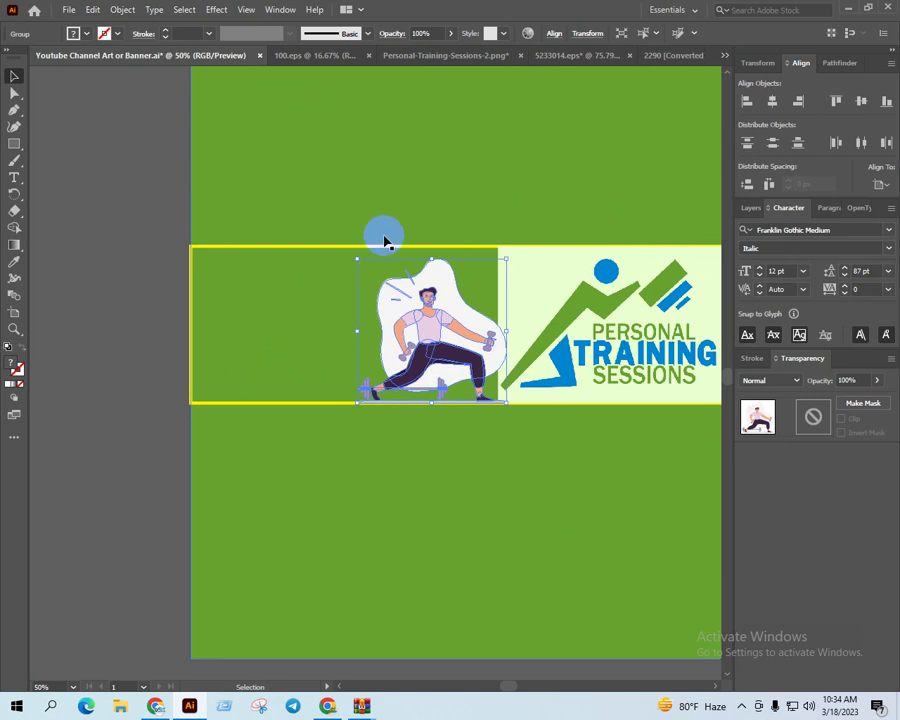
pyautogui.moveTo(357, 258); pyautogui.dragTo(346, 242)
# Zoom out over the banner and move the dumbbell figure a little further left
pyautogui.click(125, 293)
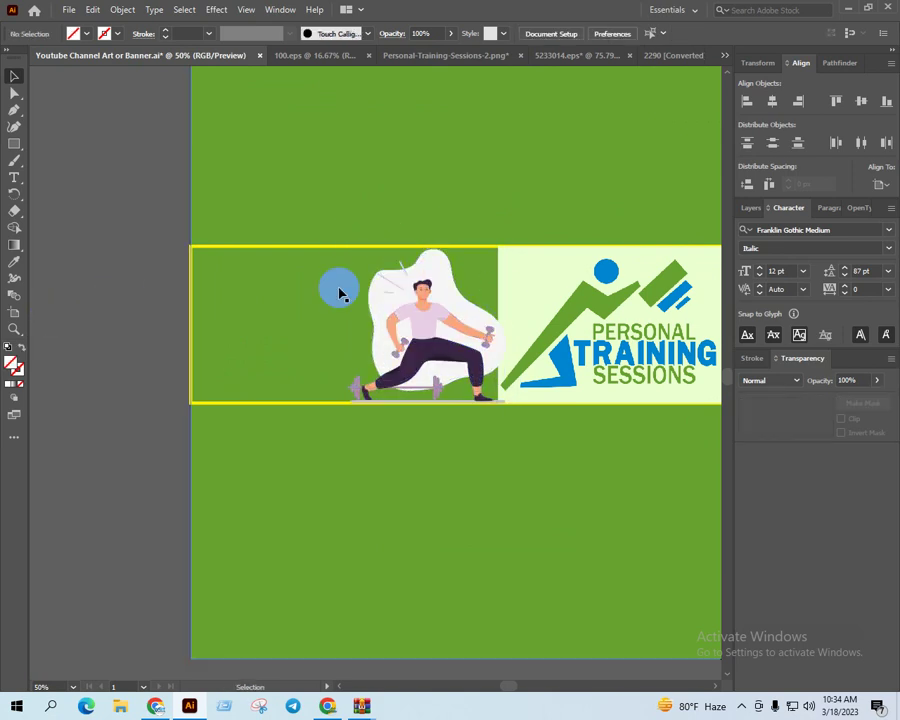
pyautogui.moveTo(546, 275); pyautogui.dragTo(390, 315)
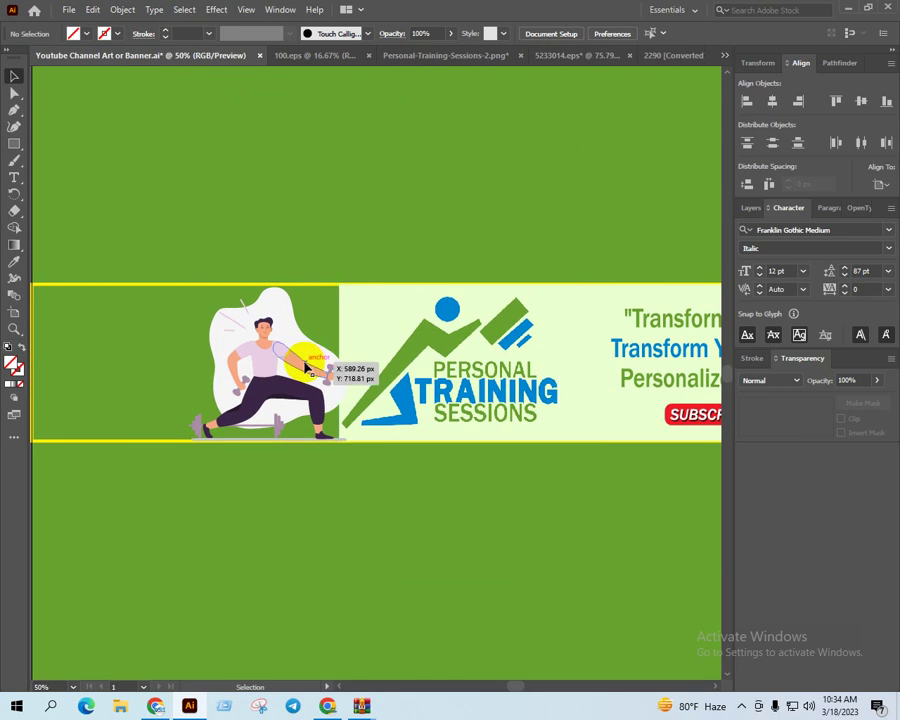
pyautogui.hotkey('ctrl', '-')
pyautogui.moveTo(410, 356); pyautogui.dragTo(300, 356)
pyautogui.moveTo(240, 347); pyautogui.dragTo(227, 348)
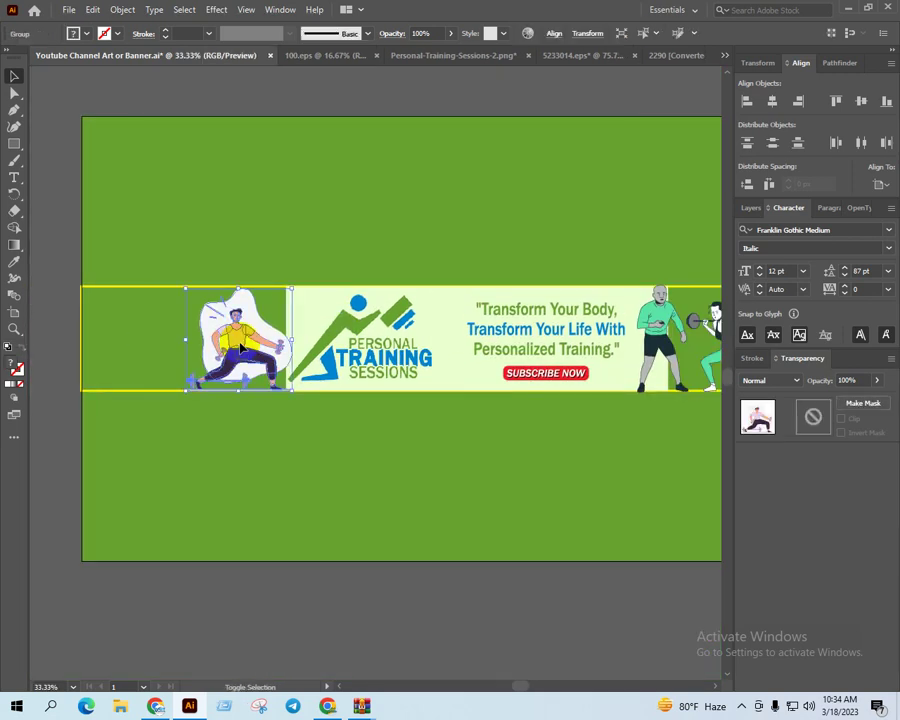
pyautogui.click(350, 590)
# Move the slogan and SUBSCRIBE NOW group slightly lower on the banner
pyautogui.hotkey('ctrl', '-')
pyautogui.moveTo(636, 560); pyautogui.dragTo(632, 532)
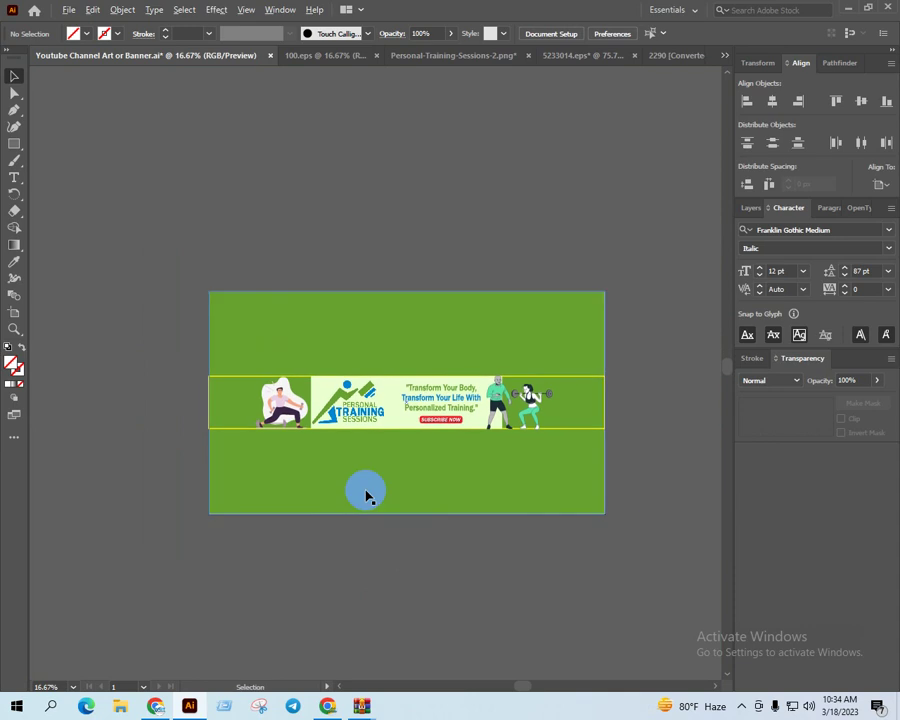
pyautogui.scroll(1, 366, 492)
pyautogui.scroll(2, 466, 414)
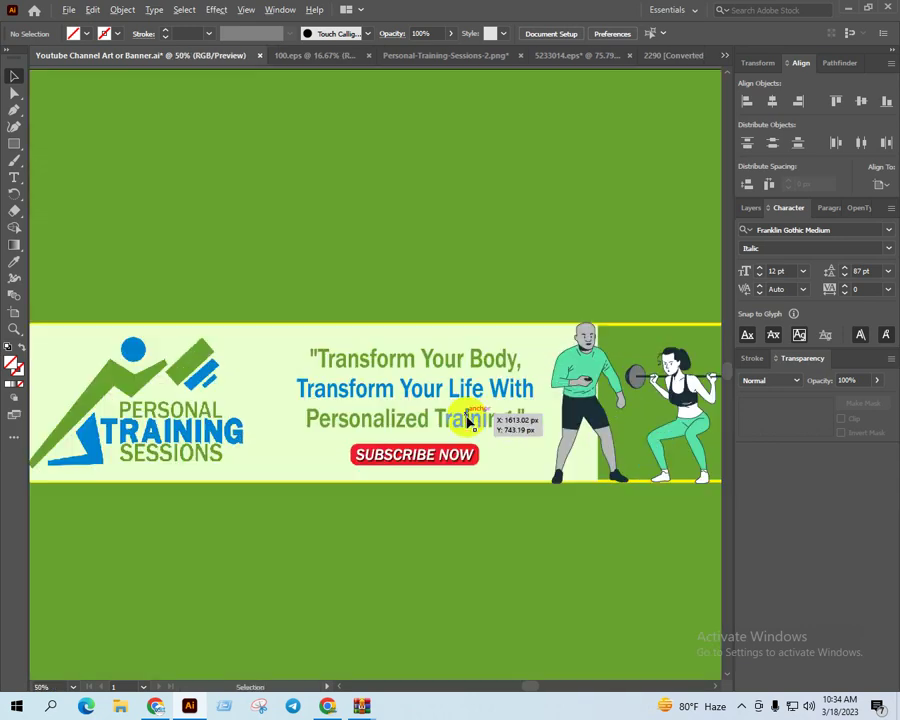
pyautogui.click(455, 425)
pyautogui.moveTo(455, 425); pyautogui.dragTo(454, 457)
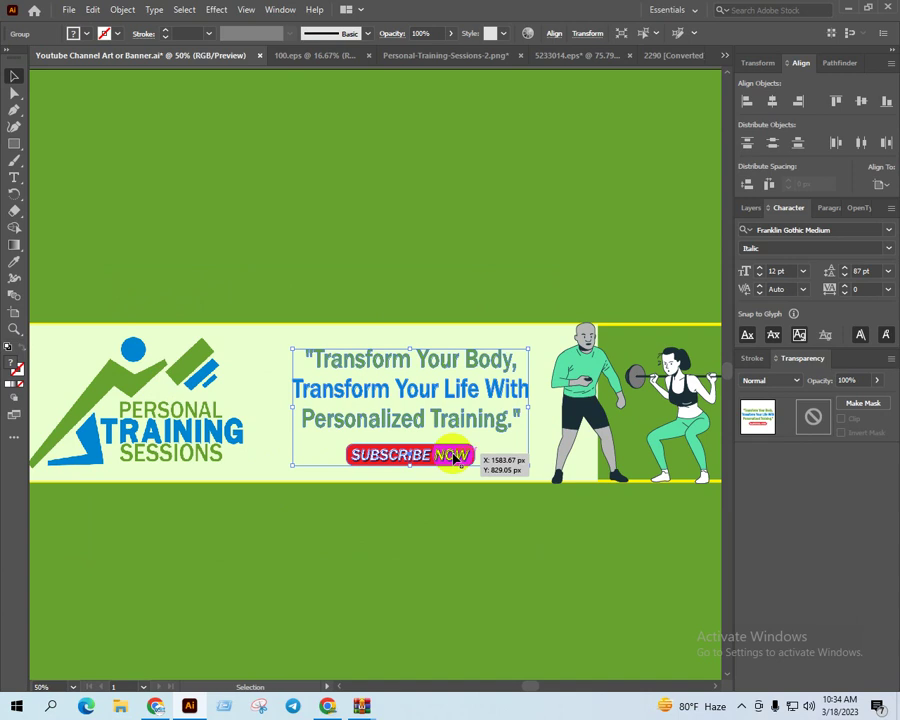
pyautogui.hscroll(-3, 344, 362)
pyautogui.scroll(1, 392, 380)
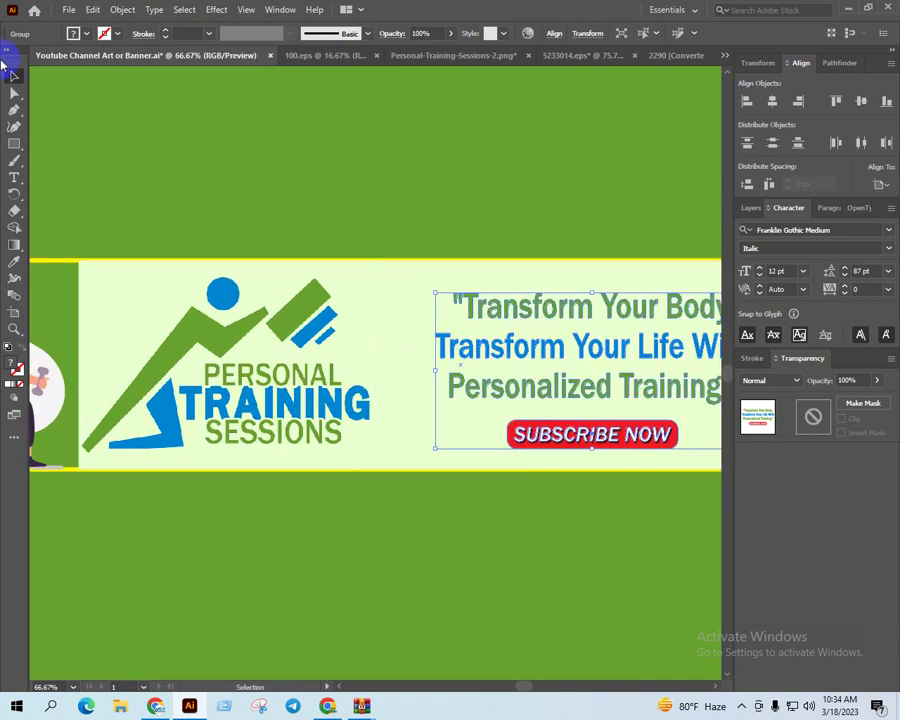
pyautogui.hotkey('ctrl', '-')
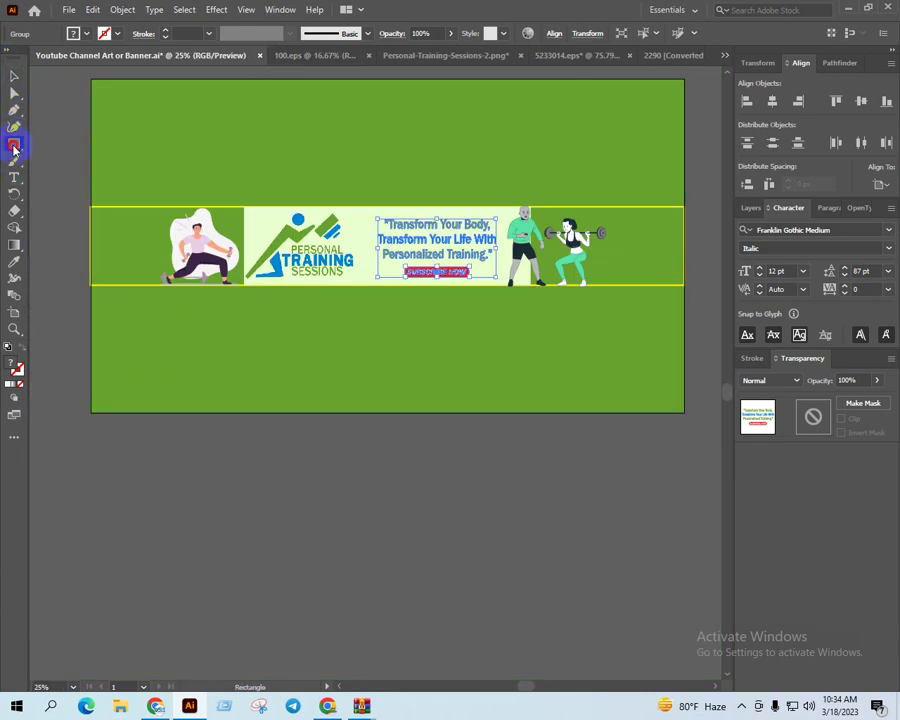
# Draw a thin tall rectangle below the artboard and colour it the SUBSCRIBE NOW red
pyautogui.moveTo(331, 483)
pyautogui.mouseDown()
pyautogui.moveTo(331, 562)
pyautogui.moveTo(336, 554)
pyautogui.mouseUp()
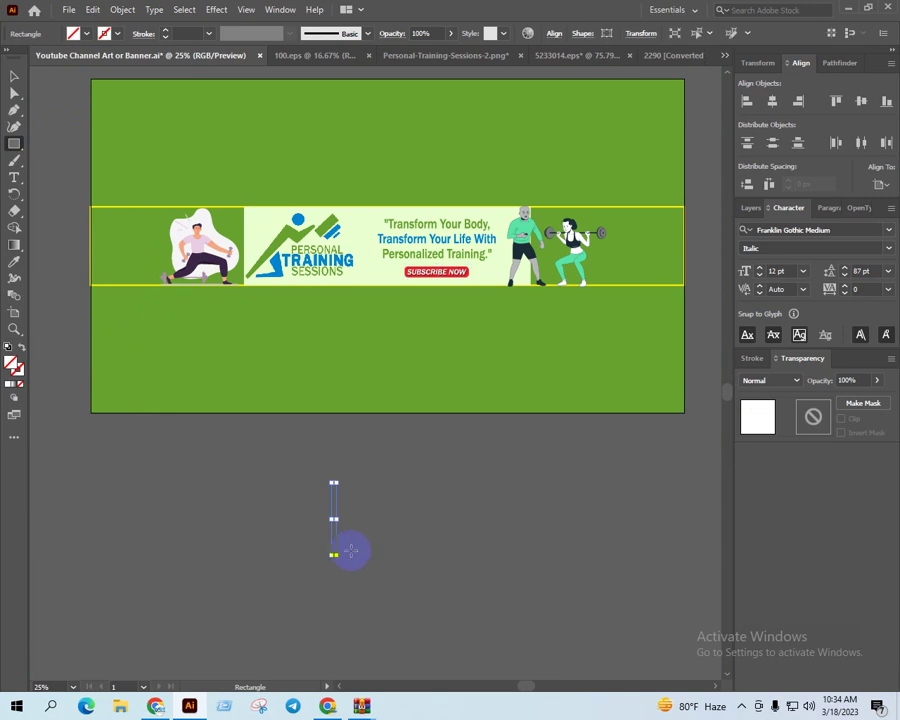
pyautogui.press('i')
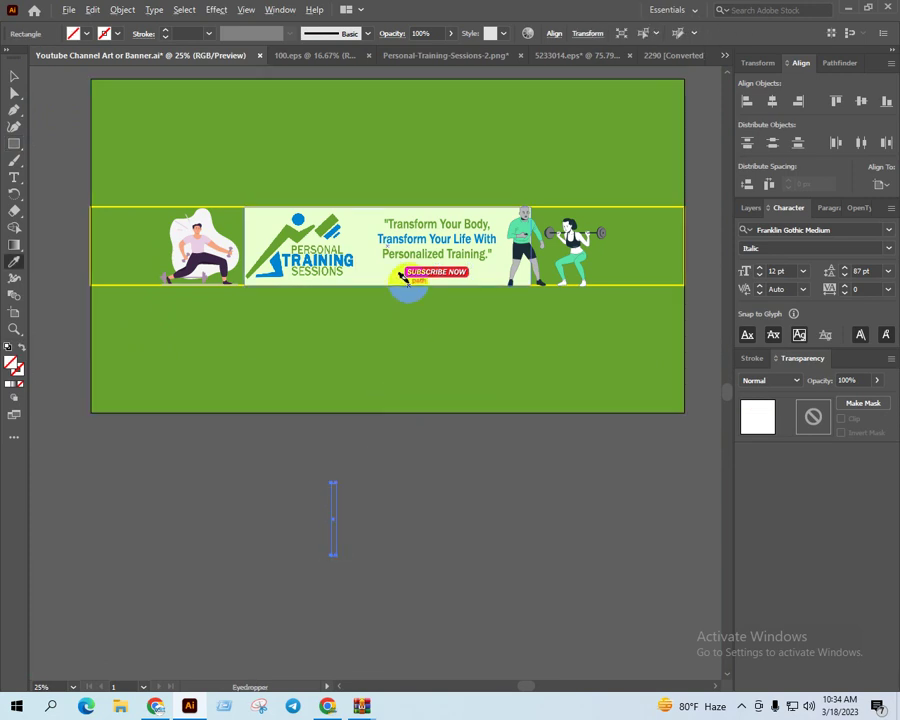
pyautogui.keyDown('alt'); pyautogui.scroll(3, 406, 294); pyautogui.keyUp('alt')
pyautogui.click(519, 274)
pyautogui.keyDown('alt'); pyautogui.scroll(-3, 412, 315); pyautogui.keyUp('alt')
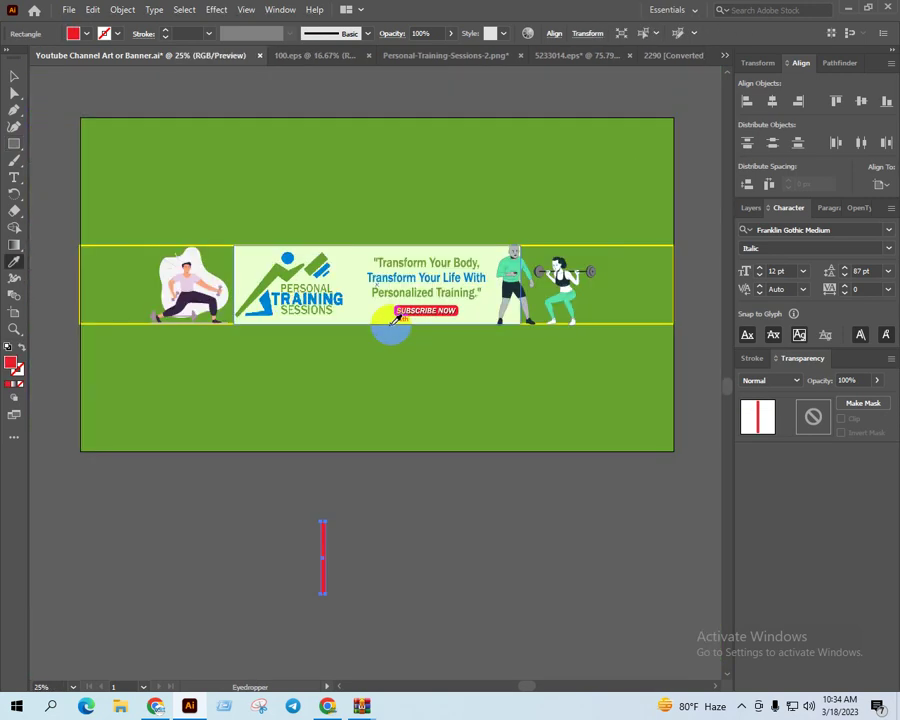
pyautogui.press('v')
pyautogui.click(456, 522)
# Narrow the red bar, shorten the second bar, and copy the short bar to the left
pyautogui.keyDown('alt'); pyautogui.scroll(3, 414, 492); pyautogui.keyUp('alt')
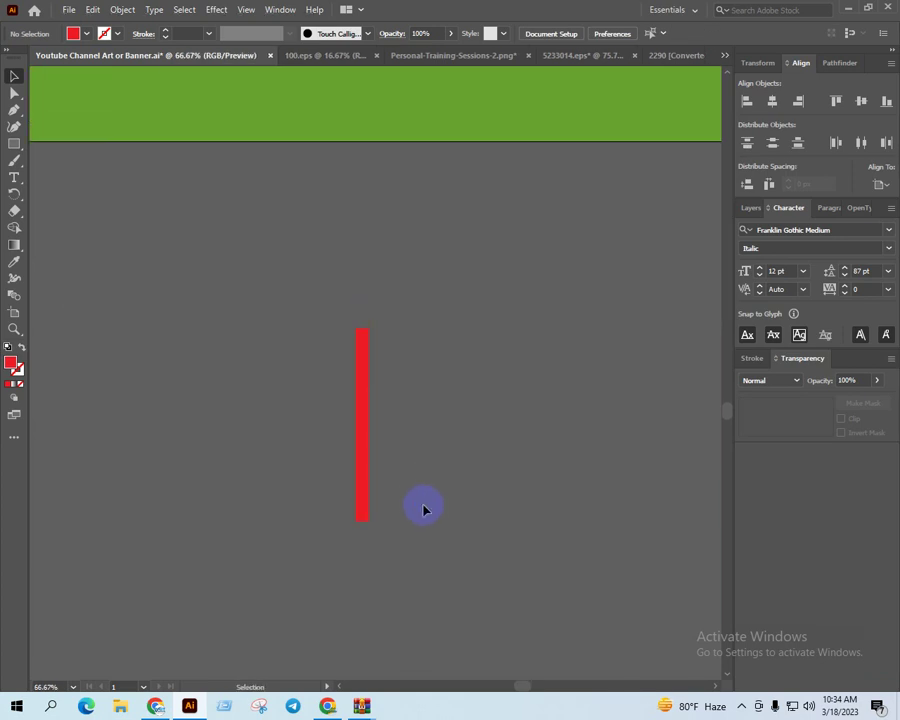
pyautogui.keyDown('alt'); pyautogui.scroll(2, 422, 504); pyautogui.keyUp('alt')
pyautogui.click(365, 401)
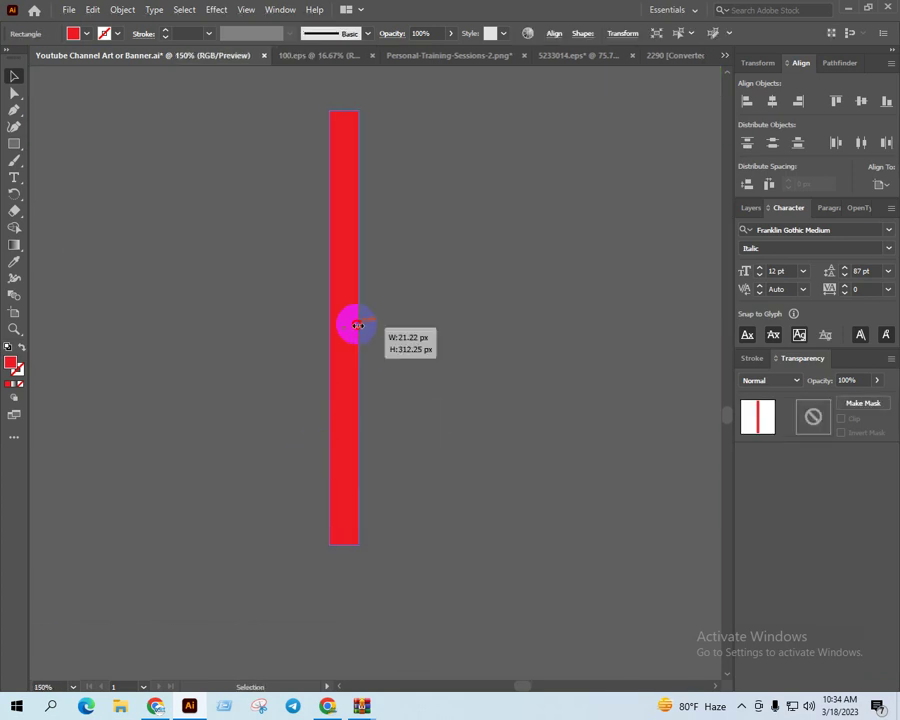
pyautogui.moveTo(357, 325); pyautogui.dragTo(390, 321)
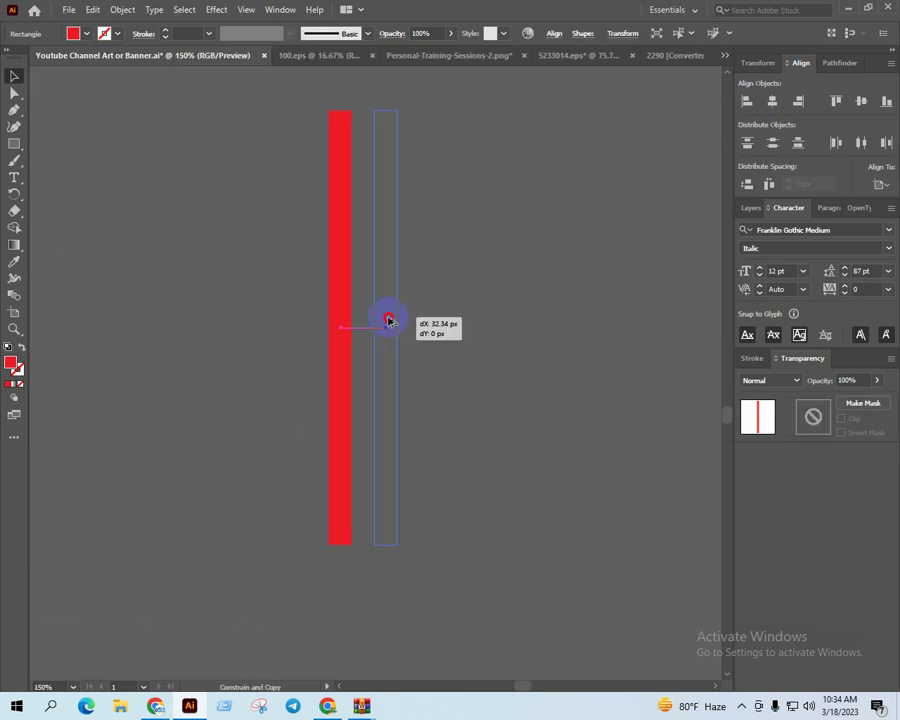
pyautogui.moveTo(385, 113); pyautogui.dragTo(385, 188)
pyautogui.click(431, 314)
pyautogui.moveTo(390, 292)
pyautogui.mouseDown()
pyautogui.moveTo(268, 292)
pyautogui.moveTo(294, 292)
pyautogui.mouseUp()
# Distribute the three red bars evenly by horizontal centre
pyautogui.hotkey('ctrl', 'a')
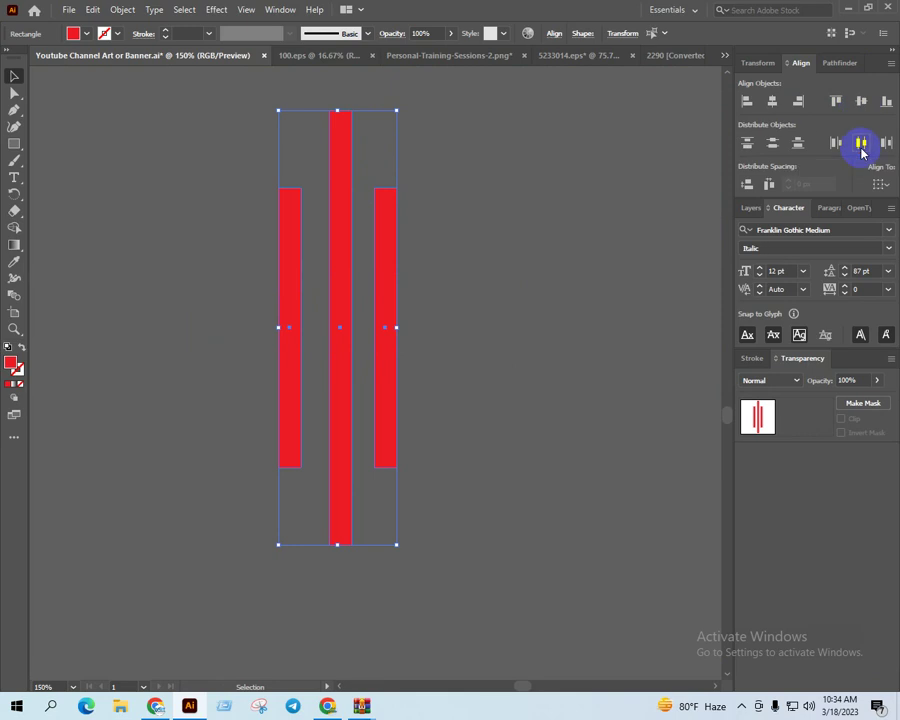
pyautogui.click(861, 143)
pyautogui.click(508, 348)
pyautogui.scroll(-3, 497, 344)
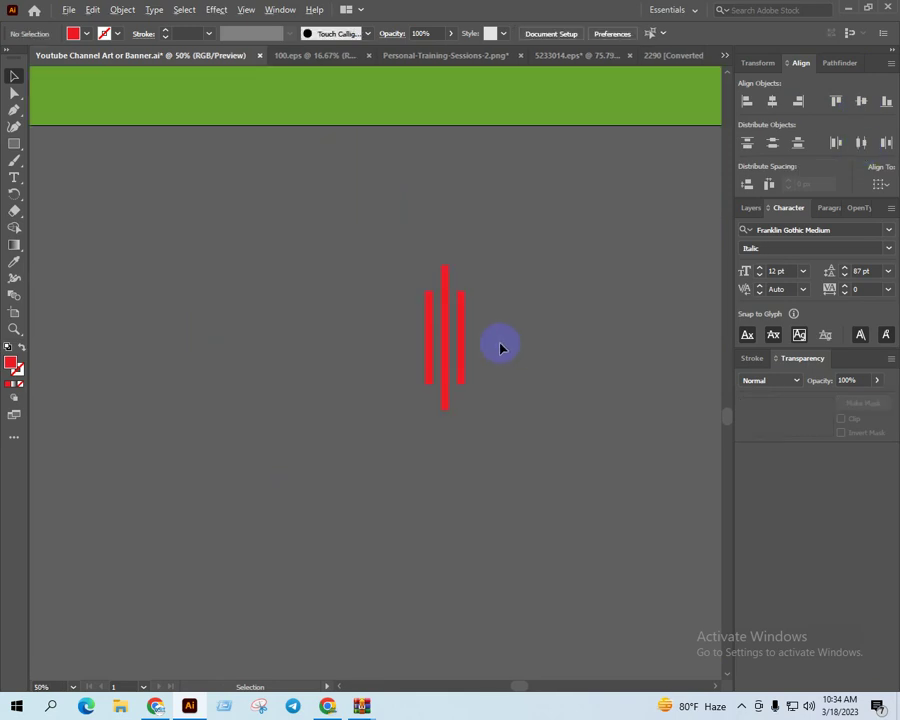
pyautogui.hotkey('ctrl', 'a')
pyautogui.scroll(-3, 361, 414)
# Group the three red bars and nudge the group left toward the logo
pyautogui.scroll(3, 452, 402)
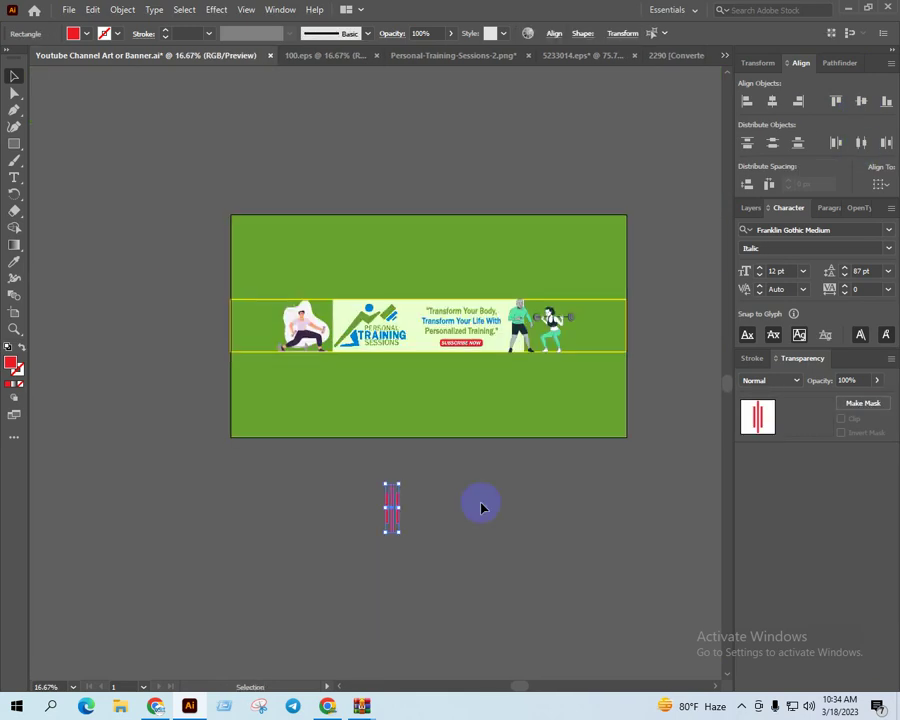
pyautogui.hotkey('ctrl', 'g')
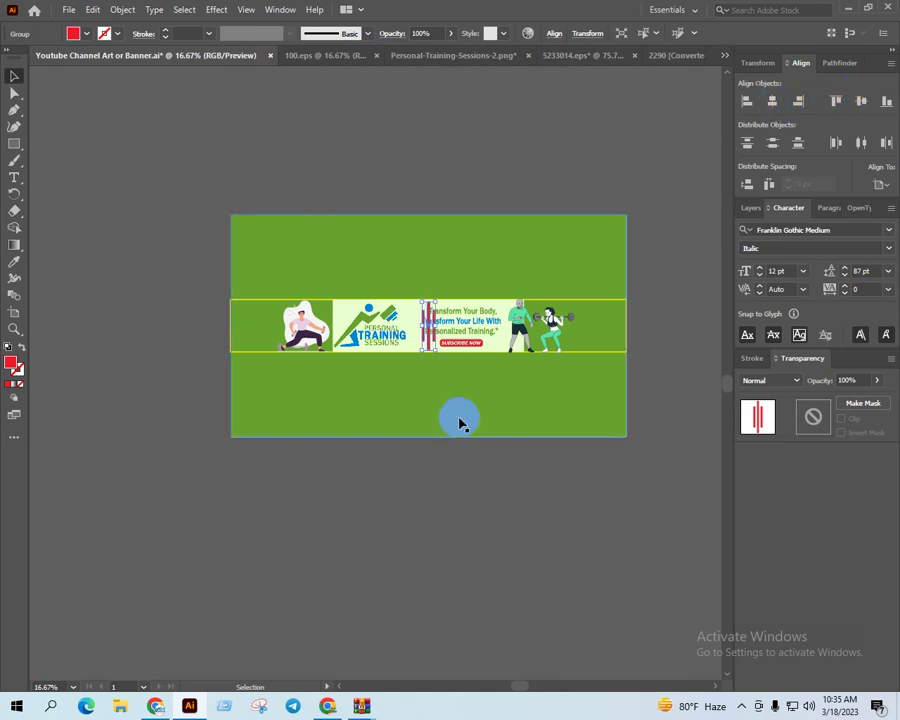
pyautogui.scroll(1, 458, 418)
pyautogui.scroll(3, 445, 322)
pyautogui.hotkey('shift', 'Left')
pyautogui.hotkey('shift', 'Left')
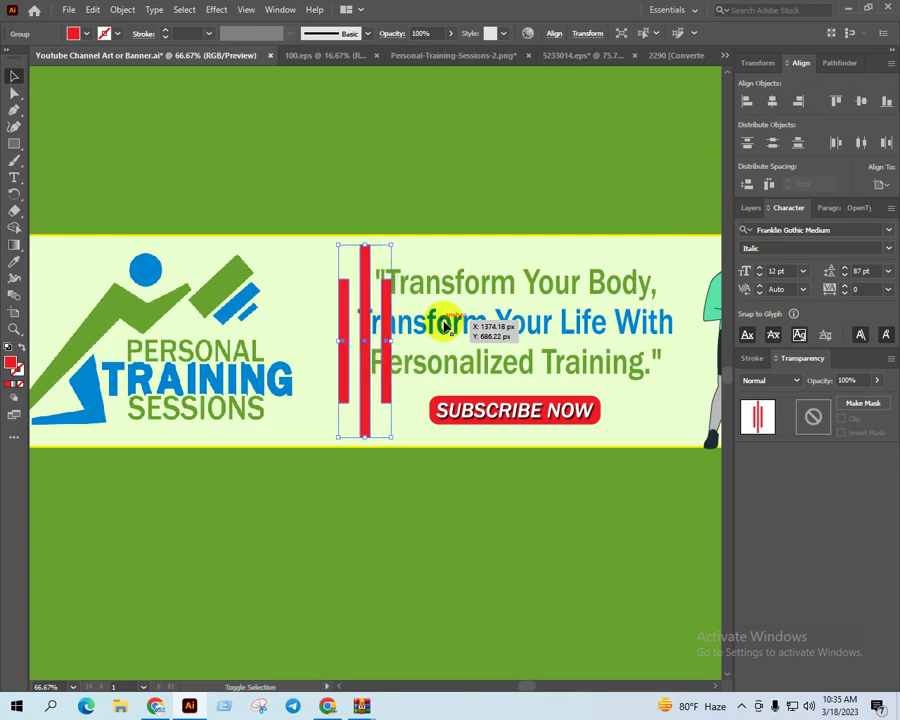
pyautogui.hotkey('shift', 'Left')
pyautogui.hotkey('shift', 'Left')
pyautogui.hotkey('shift', 'Left')
pyautogui.hotkey('shift', 'Left')
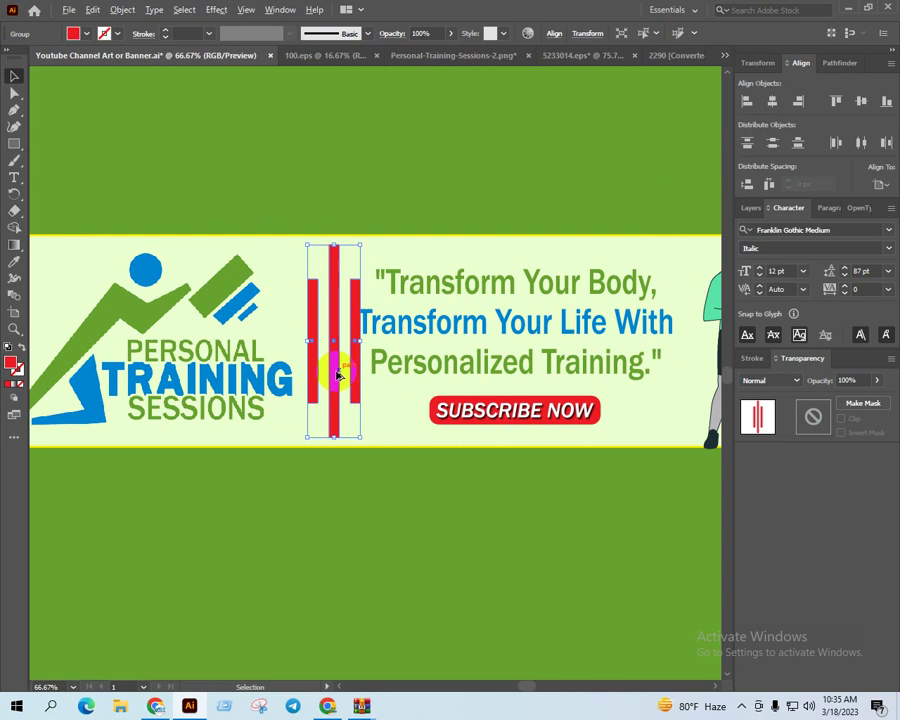
pyautogui.scroll(1, 337, 368)
# Resize the bar group to the slogan's height between the logo and the quote
pyautogui.moveTo(370, 325)
pyautogui.mouseDown()
pyautogui.moveTo(344, 320)
pyautogui.moveTo(376, 320)
pyautogui.mouseUp()
pyautogui.scroll(1, 350, 262)
pyautogui.moveTo(346, 254); pyautogui.dragTo(368, 236)
pyautogui.press('Left')
pyautogui.press('Left')
pyautogui.press('Left')
pyautogui.press('Left')
pyautogui.press('Left')
pyautogui.press('Left')
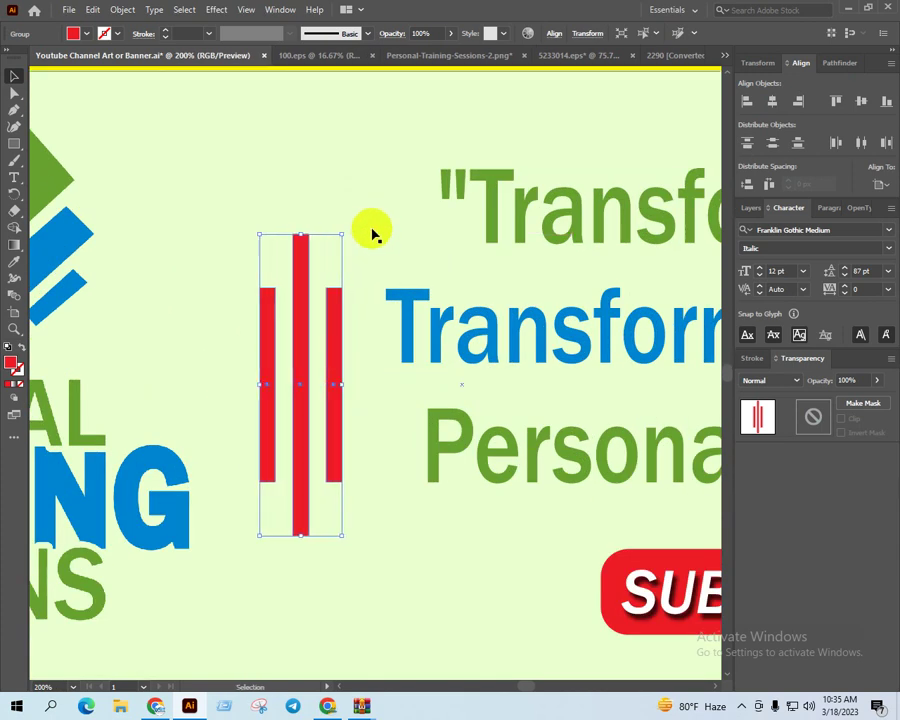
pyautogui.moveTo(341, 233)
pyautogui.mouseDown()
pyautogui.moveTo(363, 190)
pyautogui.moveTo(370, 194)
pyautogui.mouseUp()
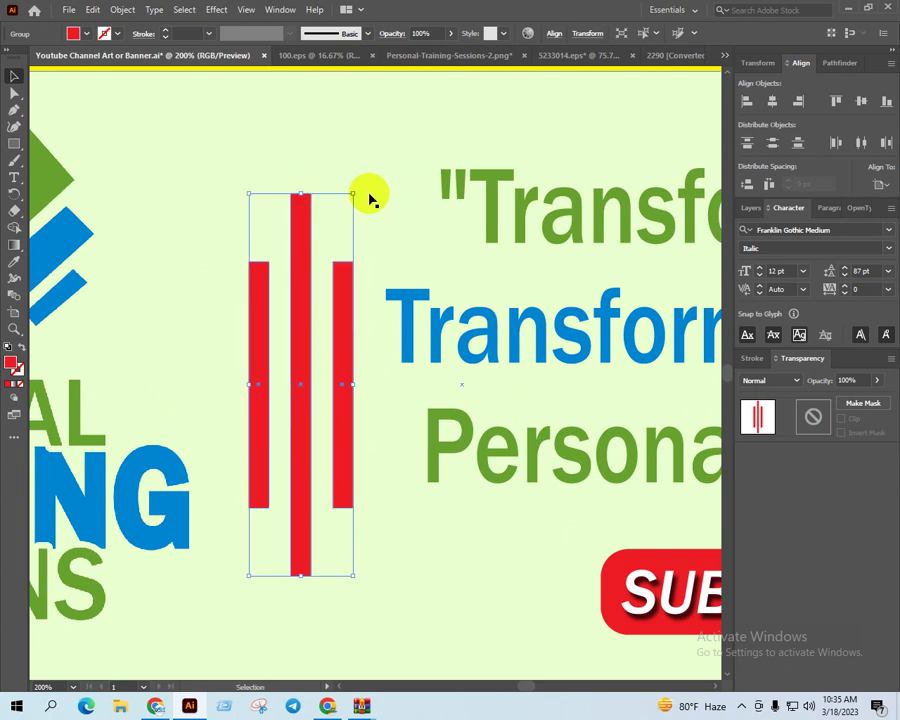
pyautogui.scroll(-4, 370, 194)
pyautogui.scroll(1, 362, 240)
pyautogui.scroll(3, 406, 258)
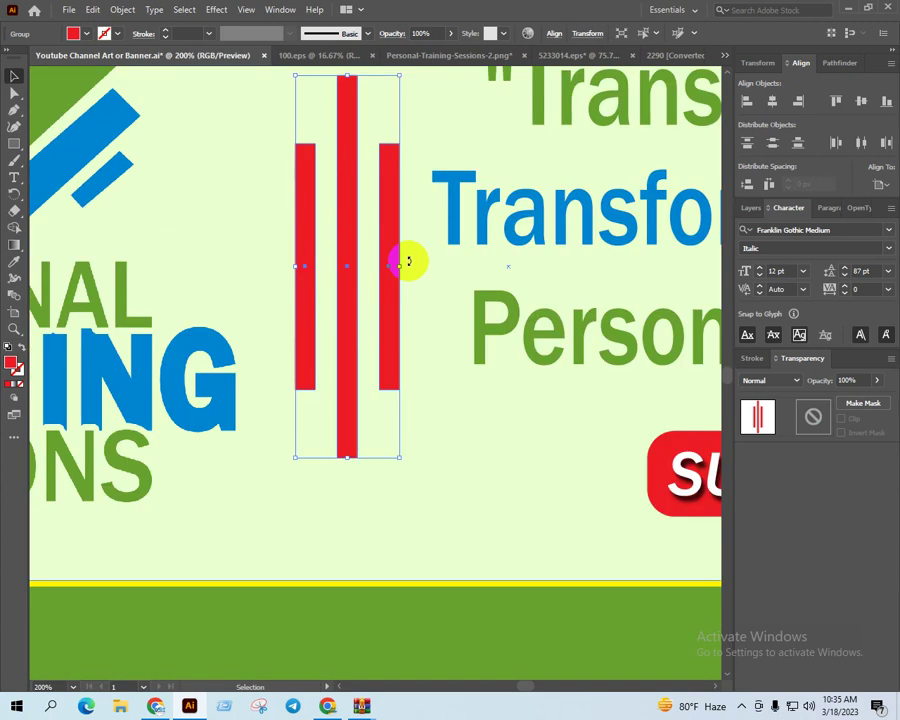
pyautogui.moveTo(402, 262); pyautogui.dragTo(392, 262)
pyautogui.scroll(-4, 392, 262)
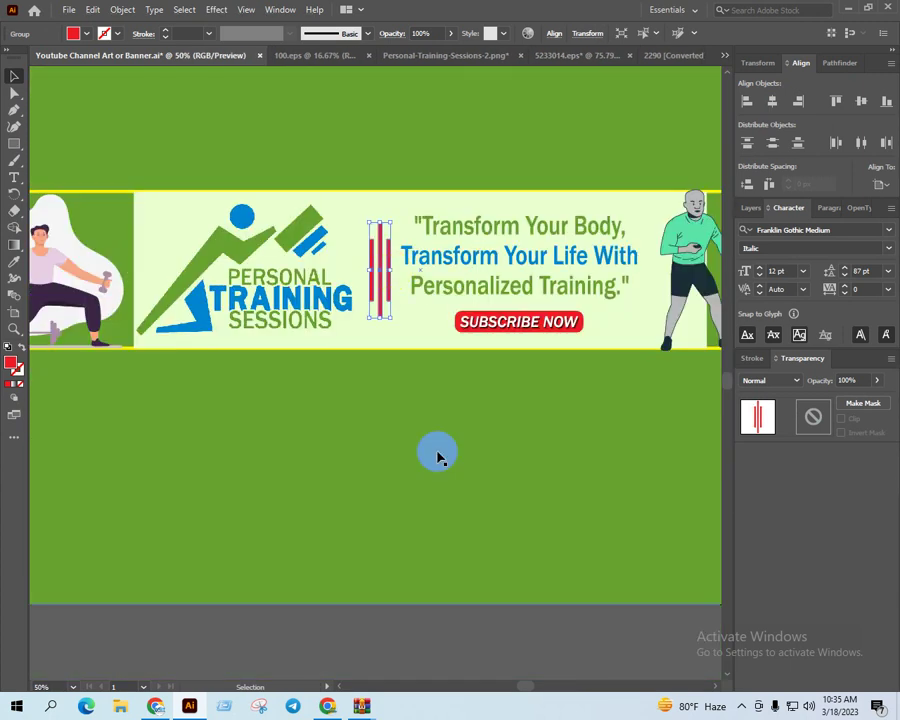
pyautogui.click(484, 630)
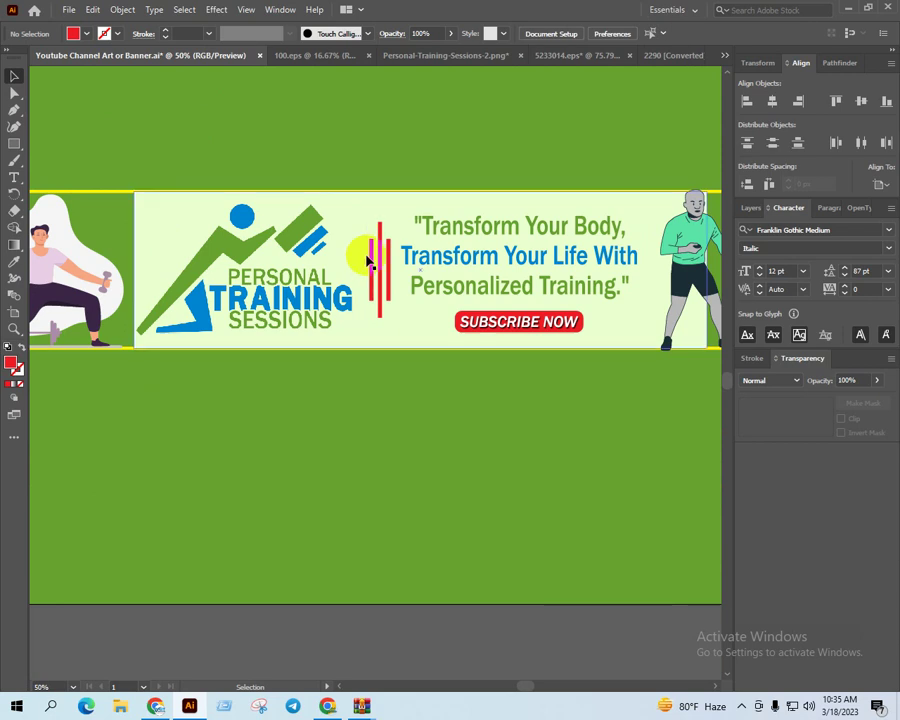
# Enter the bar group and colour the middle bar blue from the logo text
pyautogui.scroll(4, 381, 264)
pyautogui.doubleClick(373, 252)
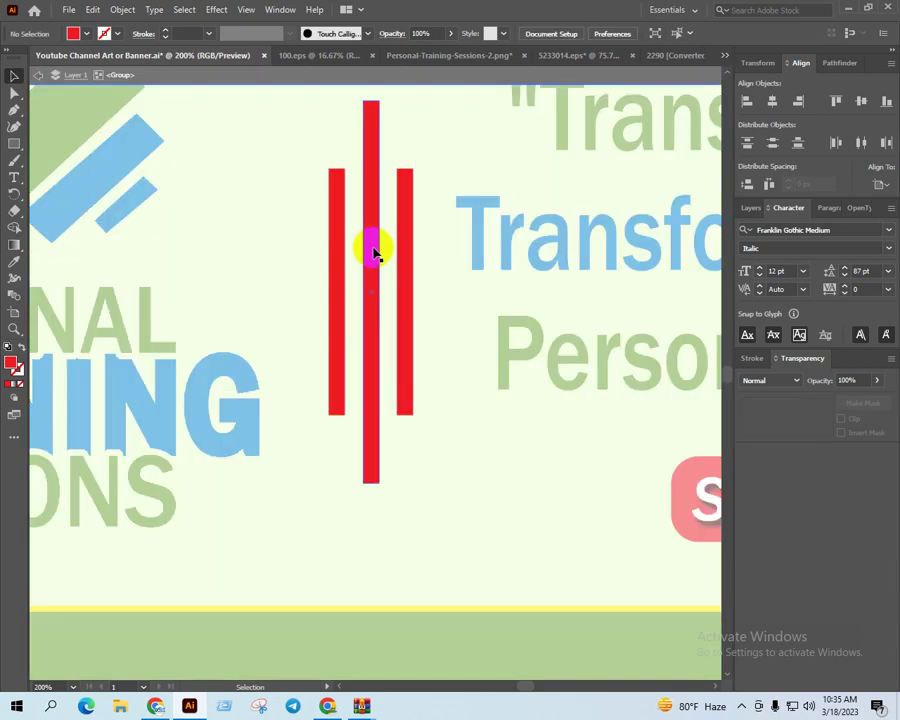
pyautogui.press('o')
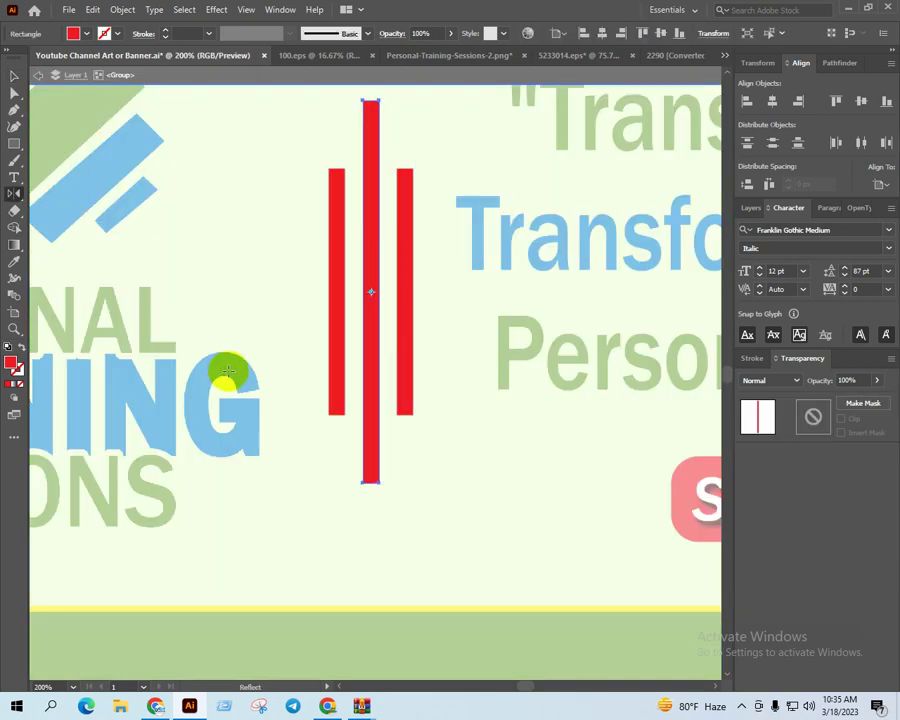
pyautogui.click(221, 364)
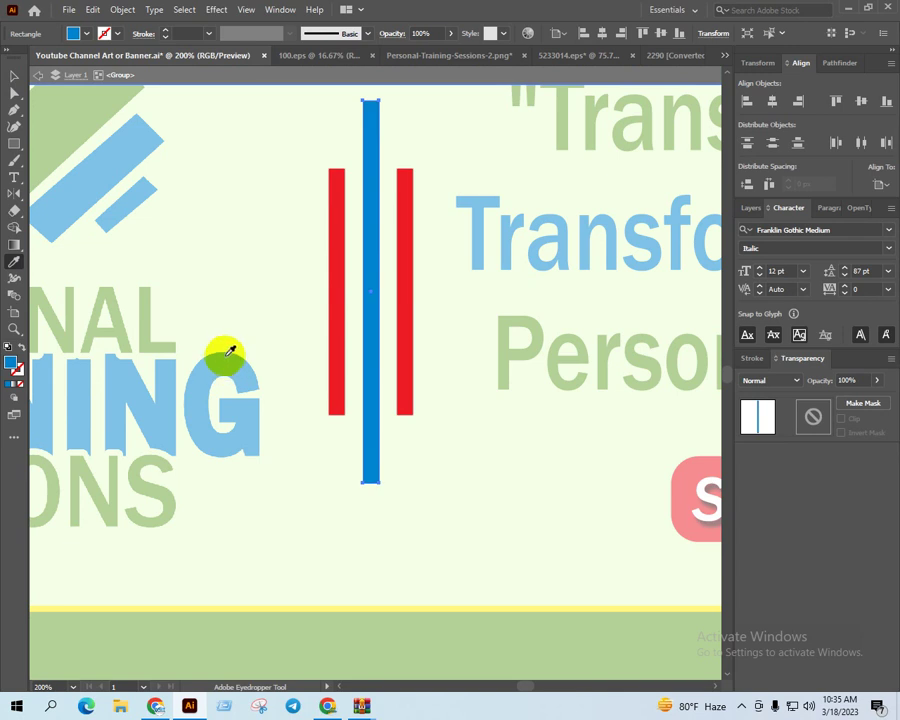
# Colour both outer bars the logo's green and exit the group
pyautogui.press('v')
pyautogui.click(407, 281)
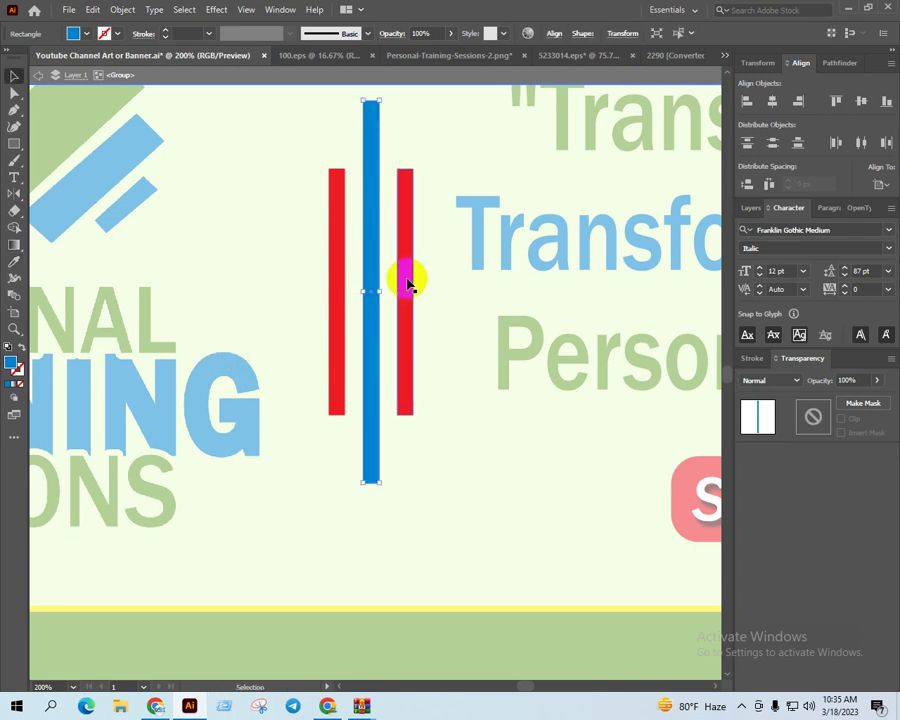
pyautogui.keyDown('shift'); pyautogui.click(337, 285); pyautogui.keyUp('shift')
pyautogui.press('i')
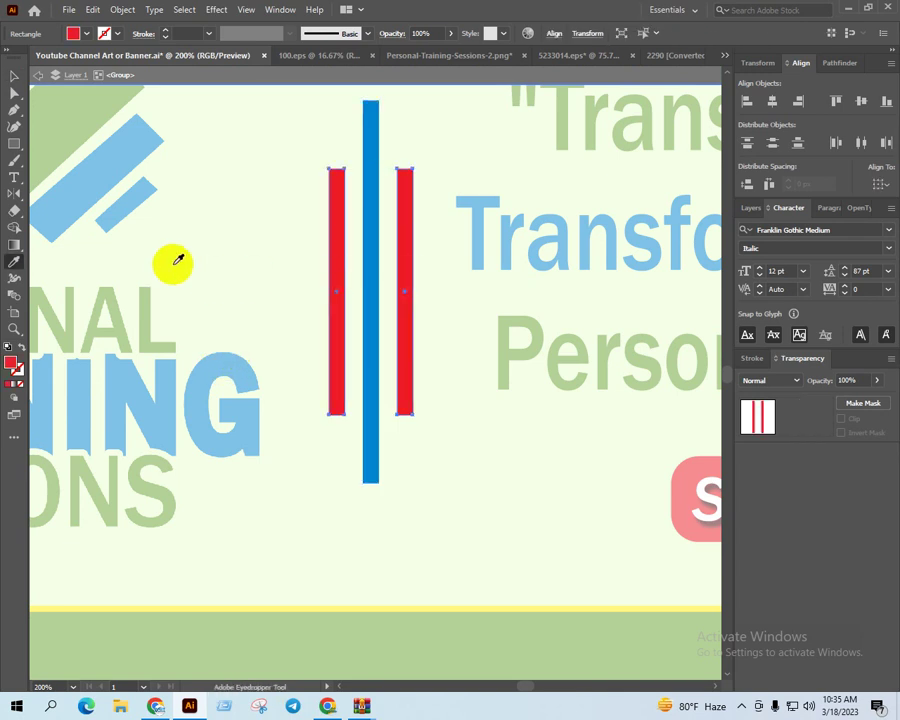
pyautogui.click(147, 294)
pyautogui.press('v')
pyautogui.scroll(-3, 350, 297)
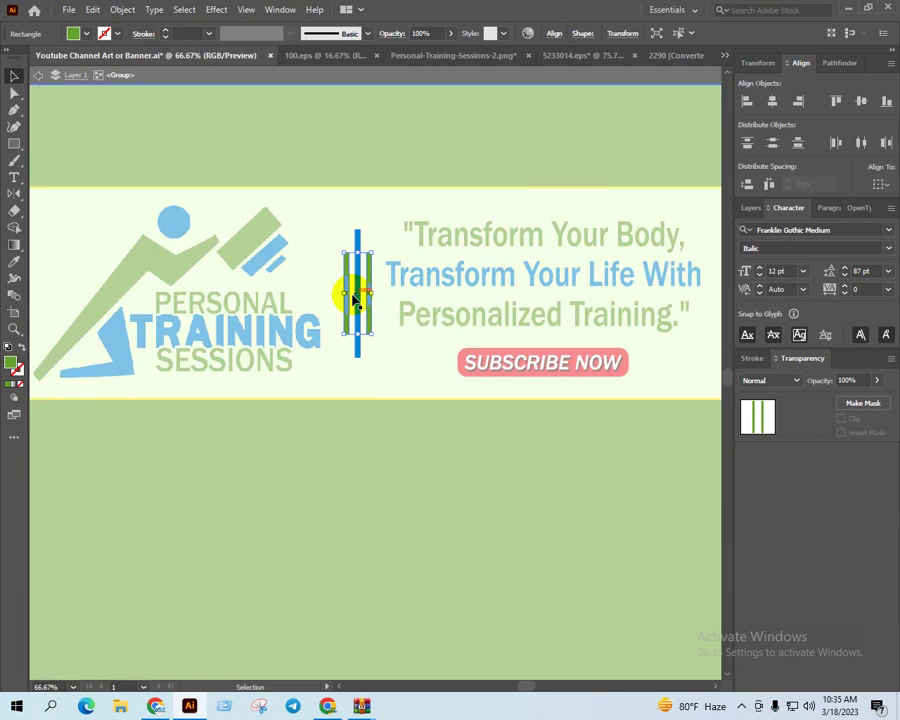
pyautogui.doubleClick(478, 561)
# Drag the three-bar divider group's side handle inward so the bars sit tighter beside the slogan
pyautogui.moveTo(388, 506); pyautogui.dragTo(508, 484)
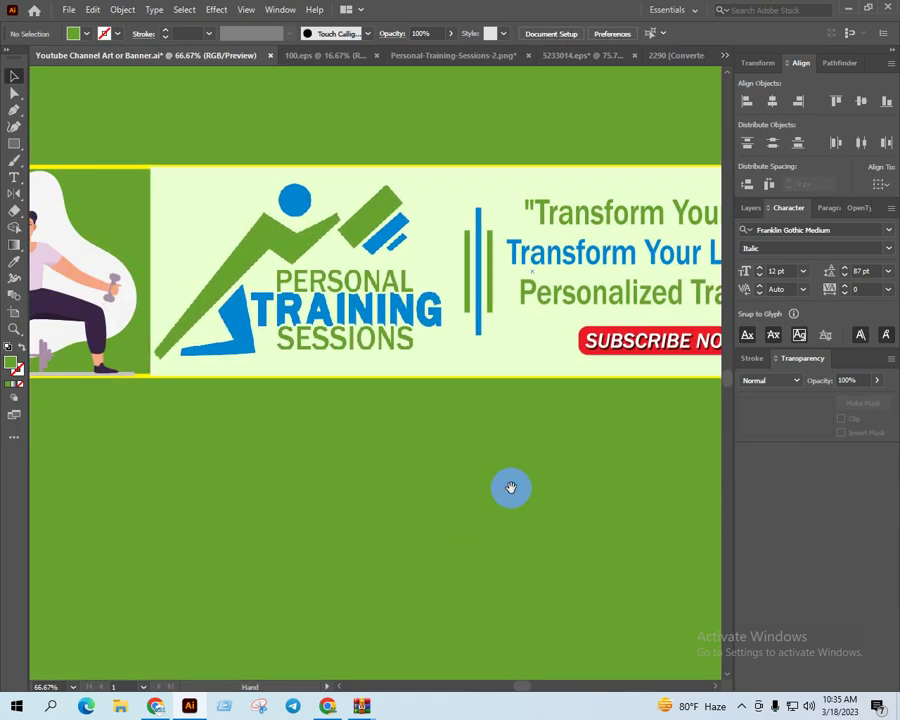
pyautogui.scroll(1, 486, 287)
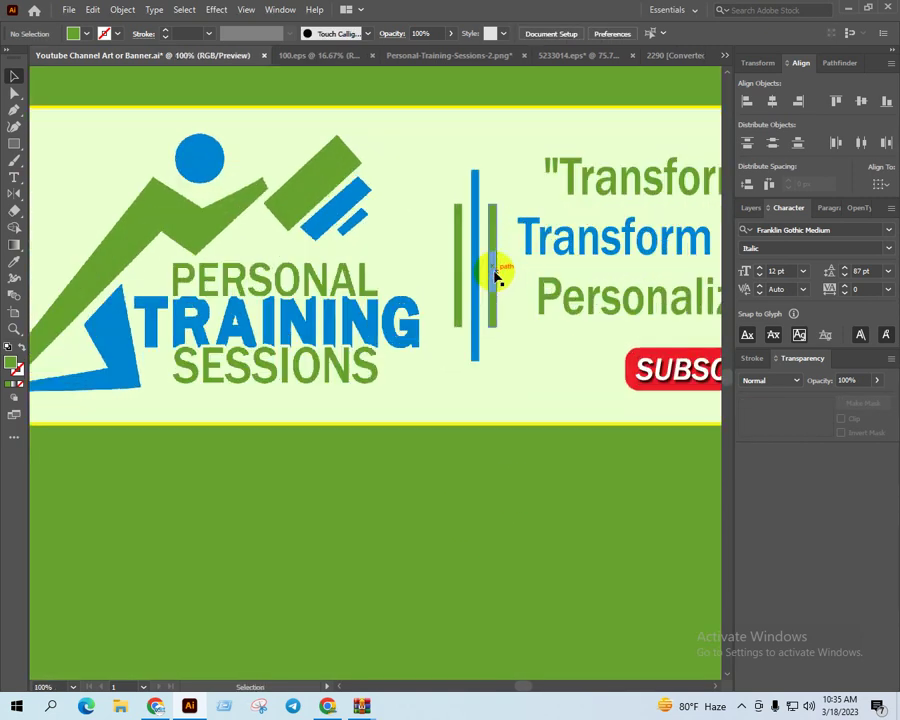
pyautogui.click(495, 273)
pyautogui.scroll(1, 495, 270)
pyautogui.scroll(2, 494, 262)
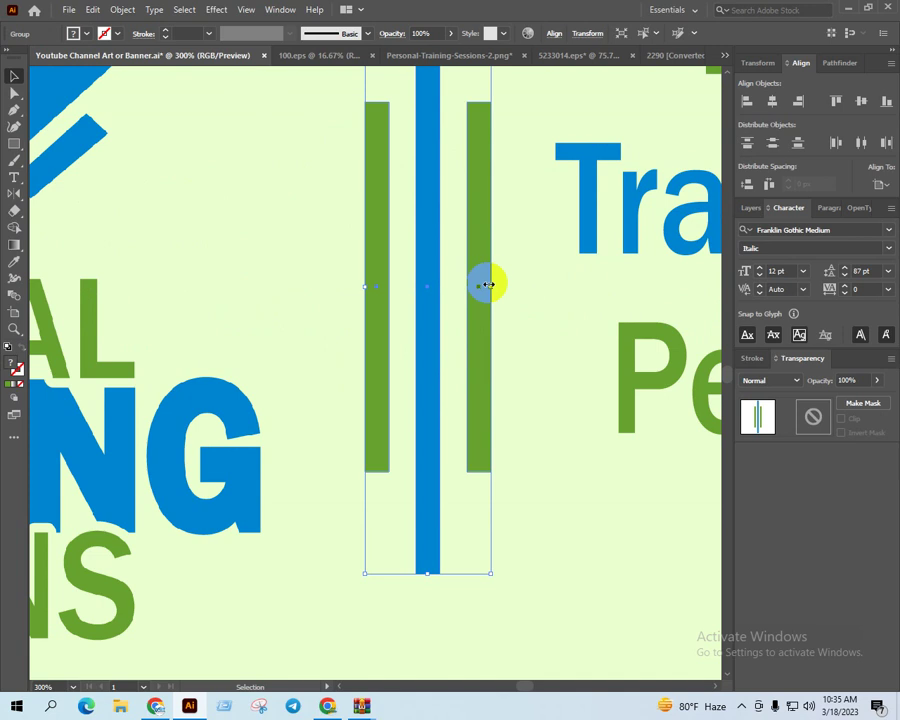
pyautogui.moveTo(491, 284); pyautogui.dragTo(482, 284)
pyautogui.scroll(-2, 482, 284)
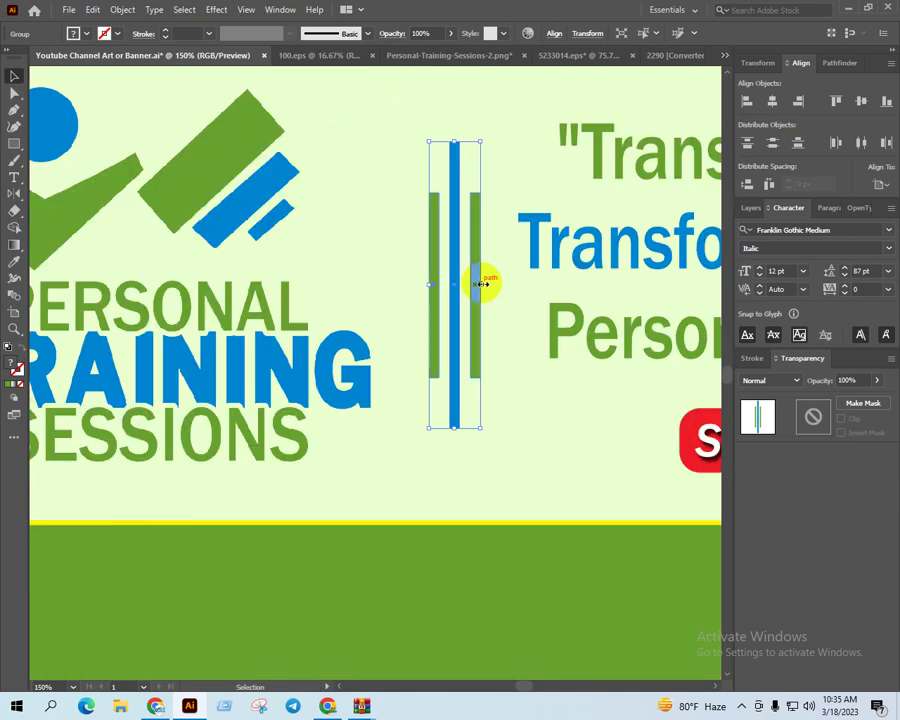
pyautogui.scroll(-1, 480, 280)
pyautogui.scroll(-3, 470, 280)
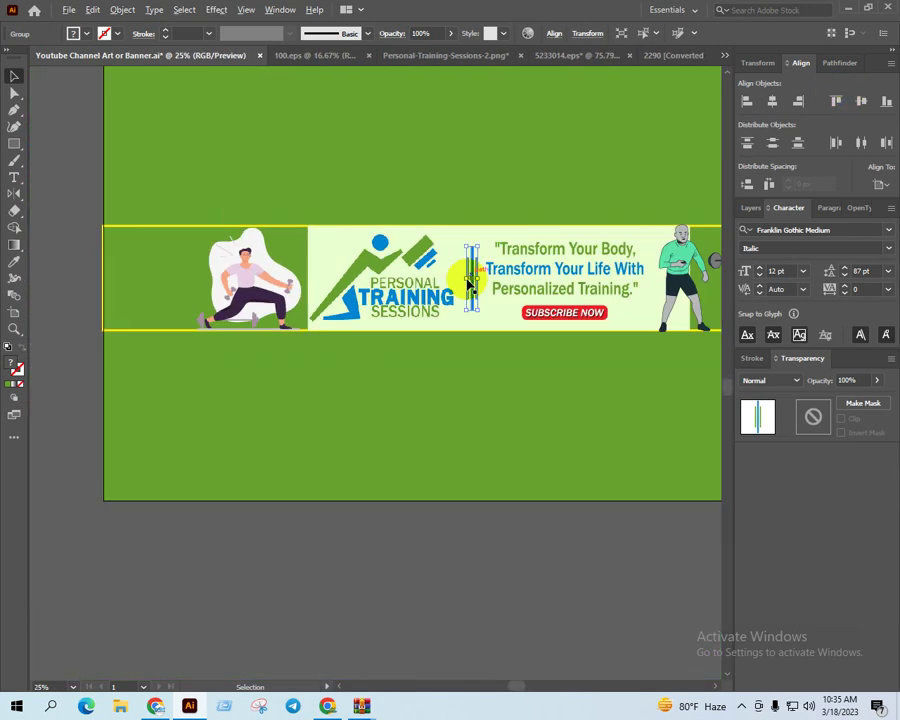
pyautogui.click(596, 556)
pyautogui.scroll(3, 438, 318)
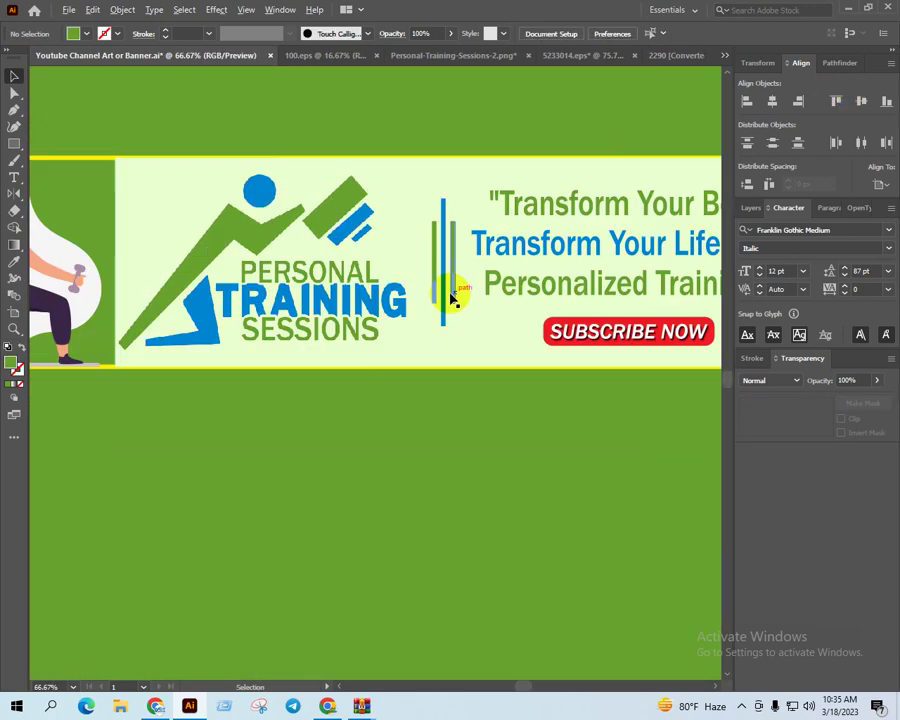
pyautogui.click(445, 285)
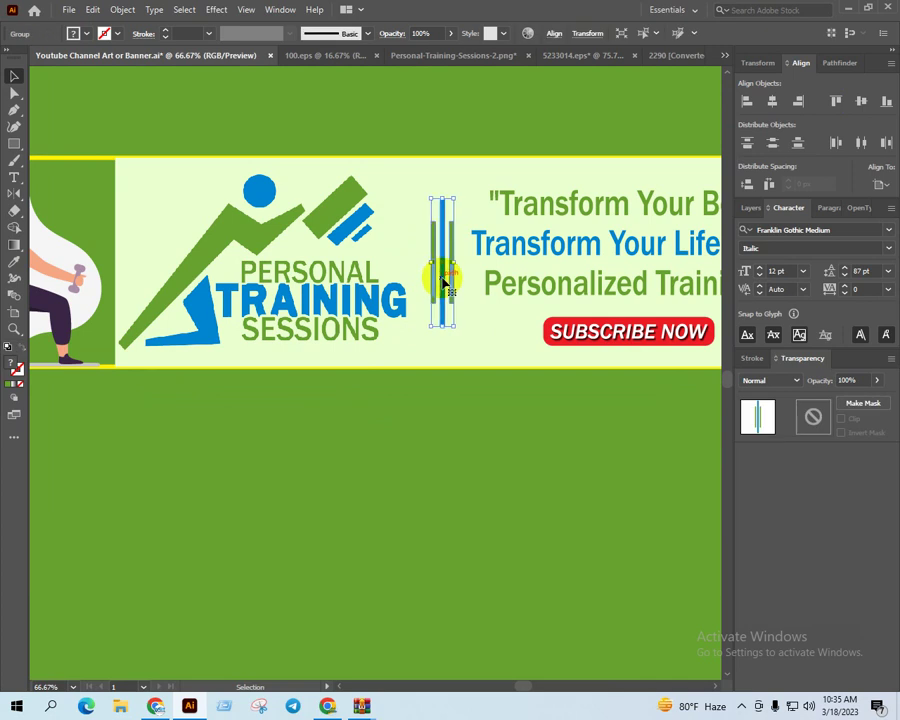
pyautogui.scroll(-2, 280, 402)
pyautogui.click(510, 633)
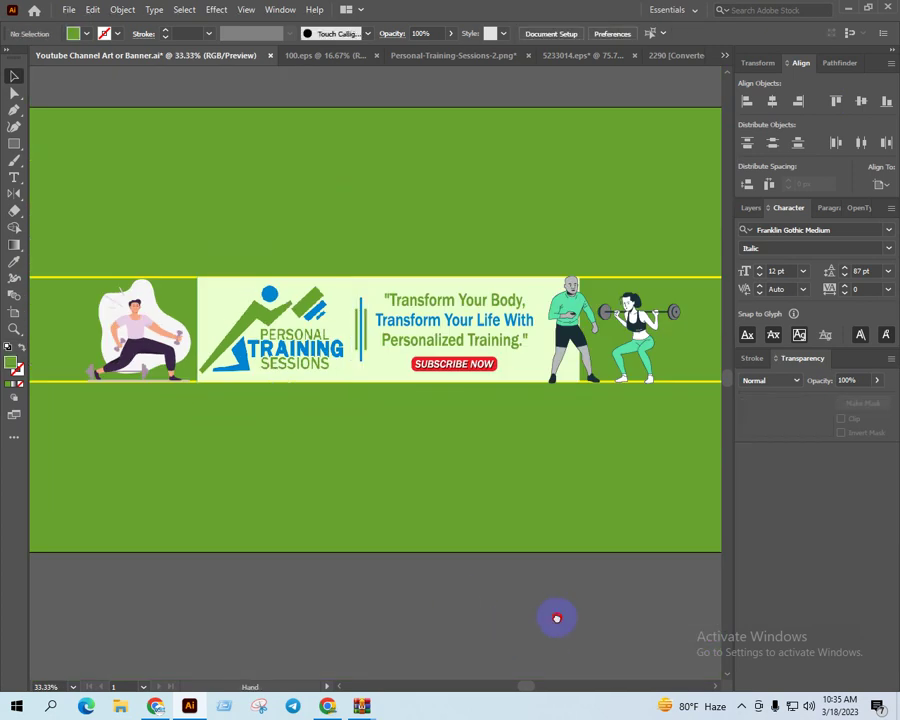
pyautogui.scroll(-1, 554, 614)
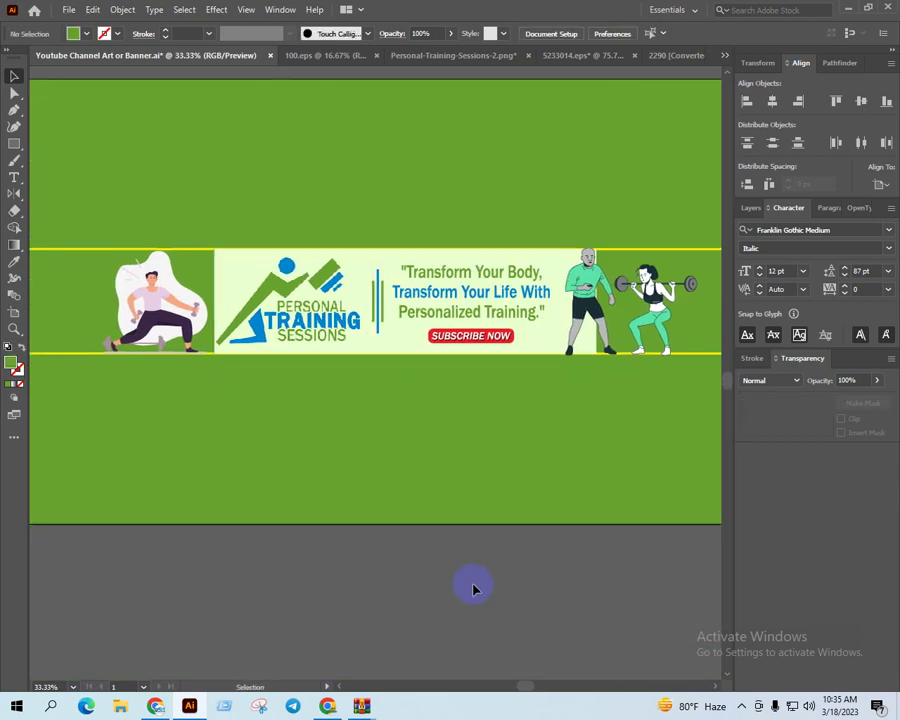
# Centre the banner in view, then switch to the 2290 [Converted].eps figures document
pyautogui.scroll(-1, 472, 584)
pyautogui.moveTo(520, 600); pyautogui.dragTo(476, 580)
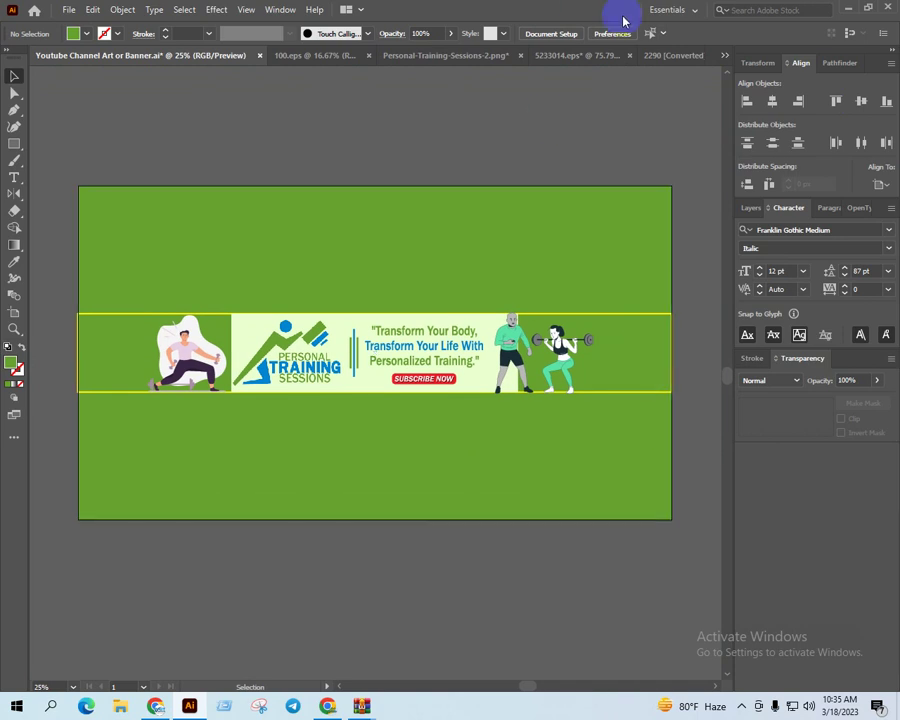
pyautogui.click(690, 55)
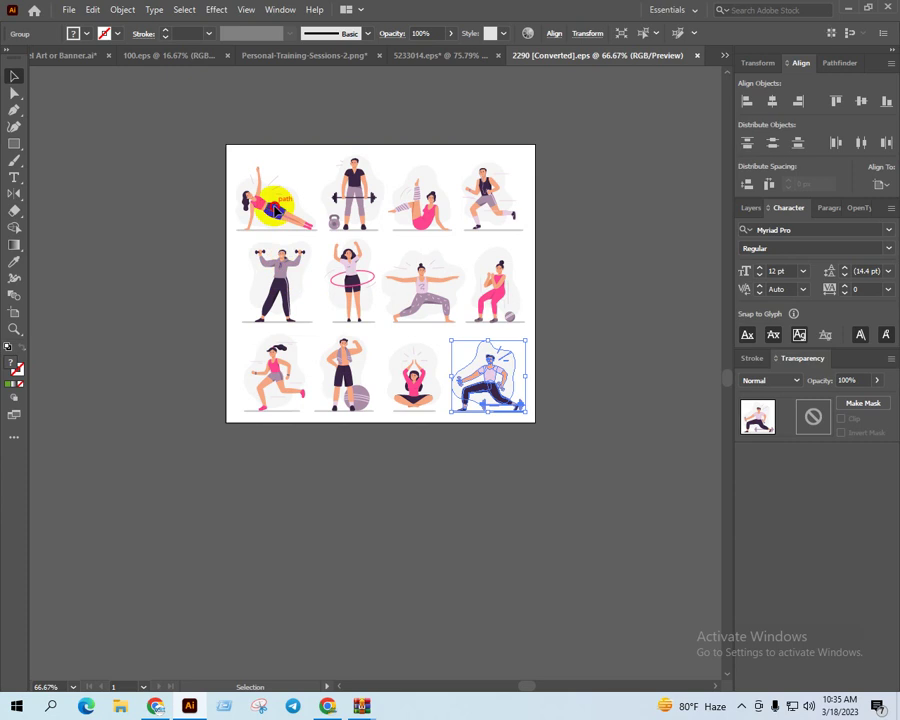
# Drop the side-plank woman from the figures sheet onto the banner's right end
pyautogui.moveTo(275, 210); pyautogui.dragTo(175, 57)
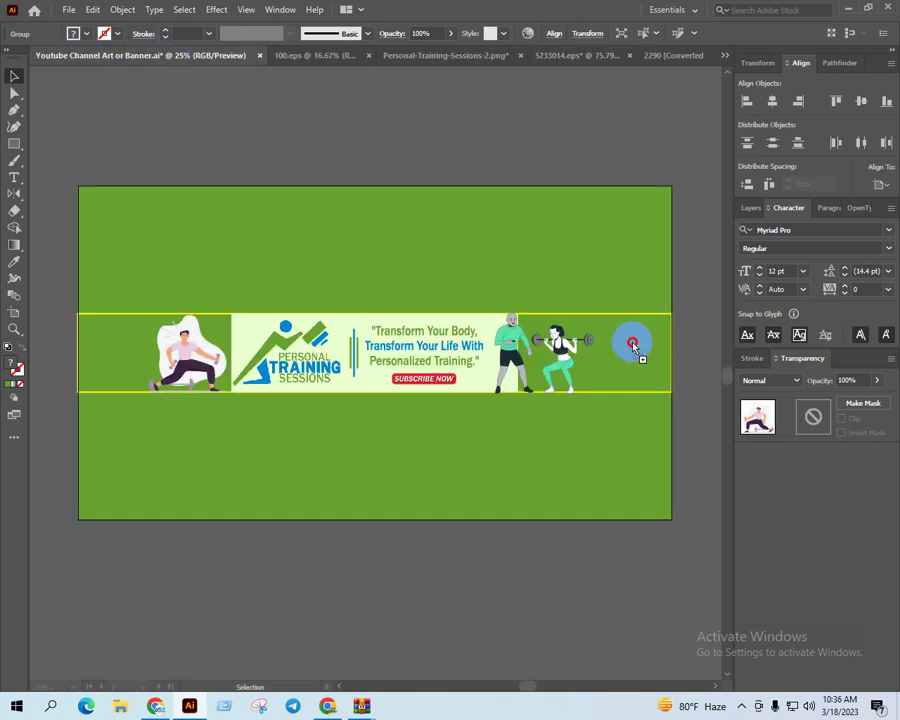
pyautogui.moveTo(625, 340)
pyautogui.mouseDown()
pyautogui.moveTo(646, 352)
pyautogui.moveTo(676, 398)
pyautogui.mouseUp()
pyautogui.scroll(3, 676, 398)
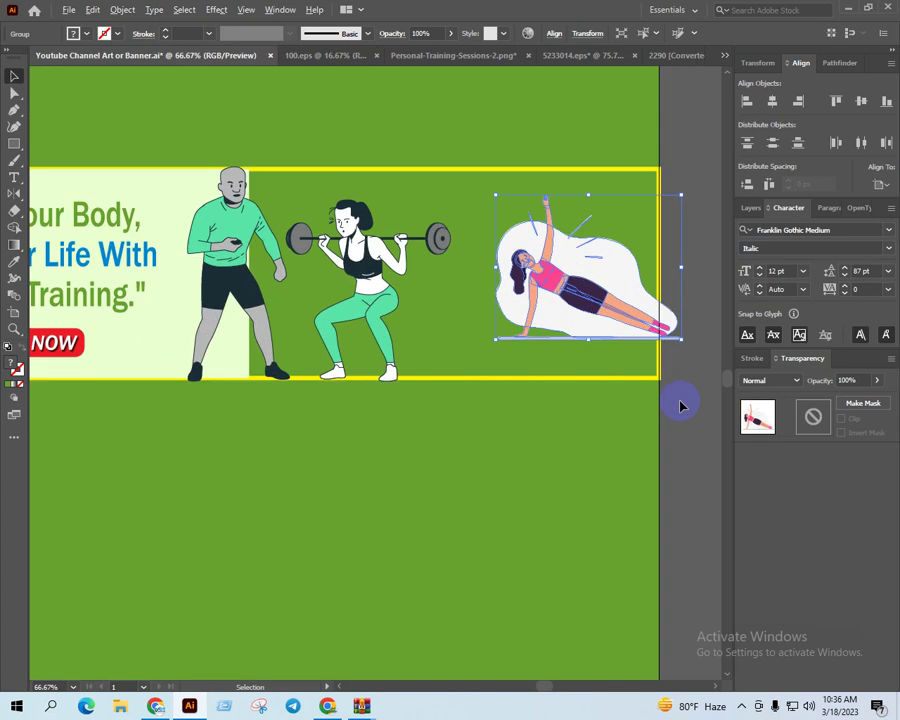
pyautogui.rightClick(482, 328)
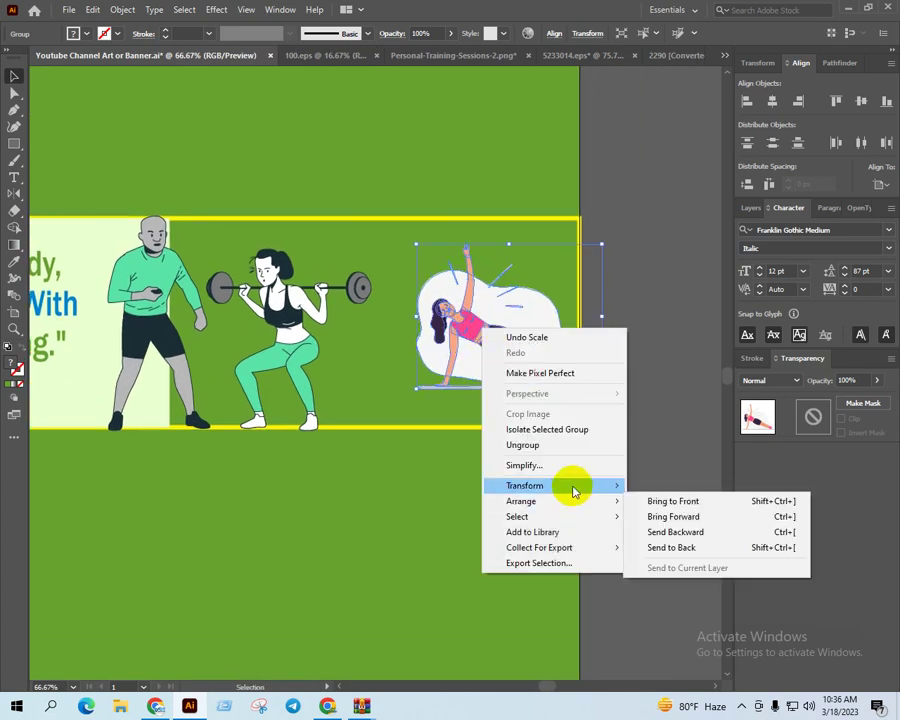
pyautogui.moveTo(525, 485)
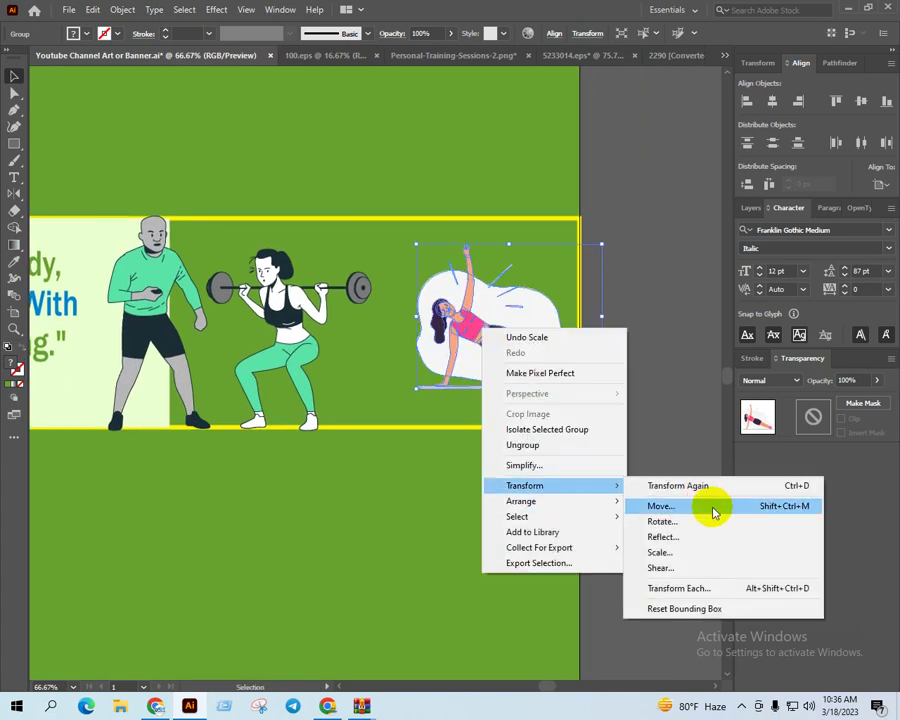
pyautogui.click(643, 633)
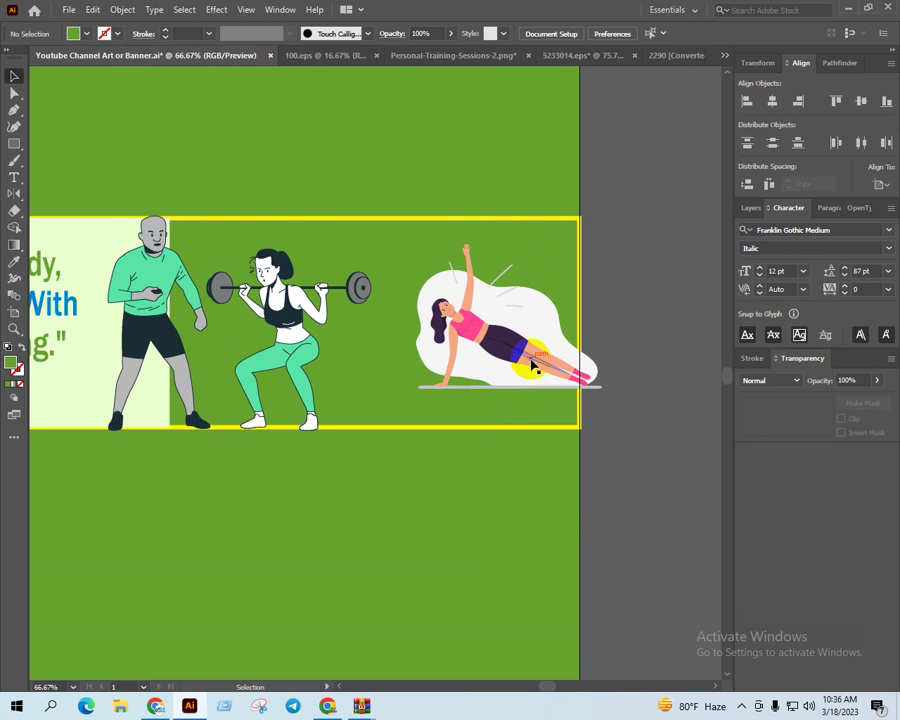
pyautogui.moveTo(548, 368); pyautogui.dragTo(500, 338)
# Reflect the plank figure vertically and enlarge it up to the banner's top
pyautogui.rightClick(500, 338)
pyautogui.moveTo(541, 493)
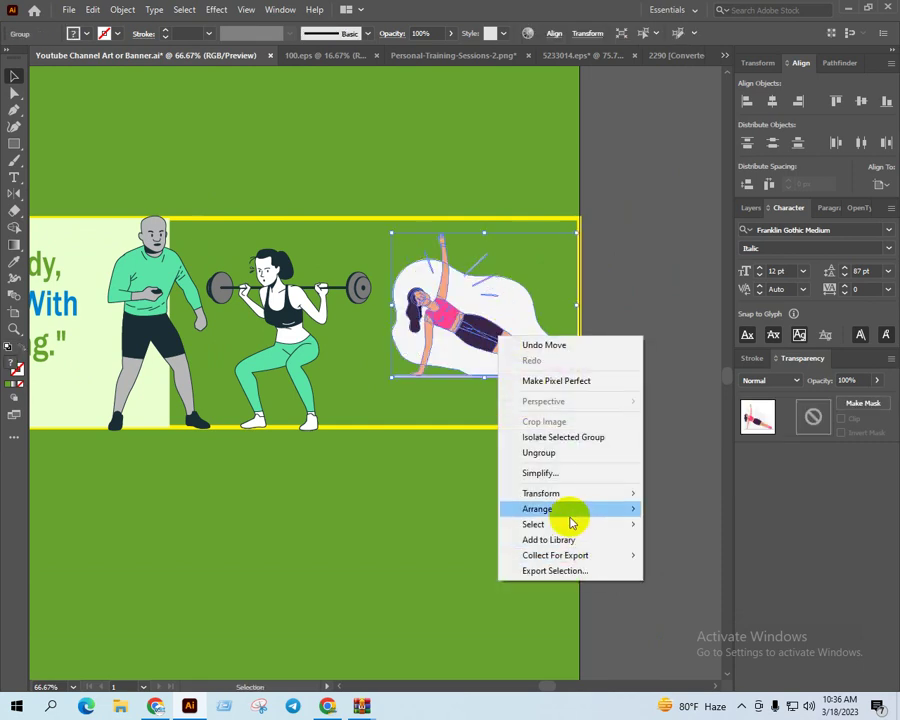
pyautogui.click(680, 544)
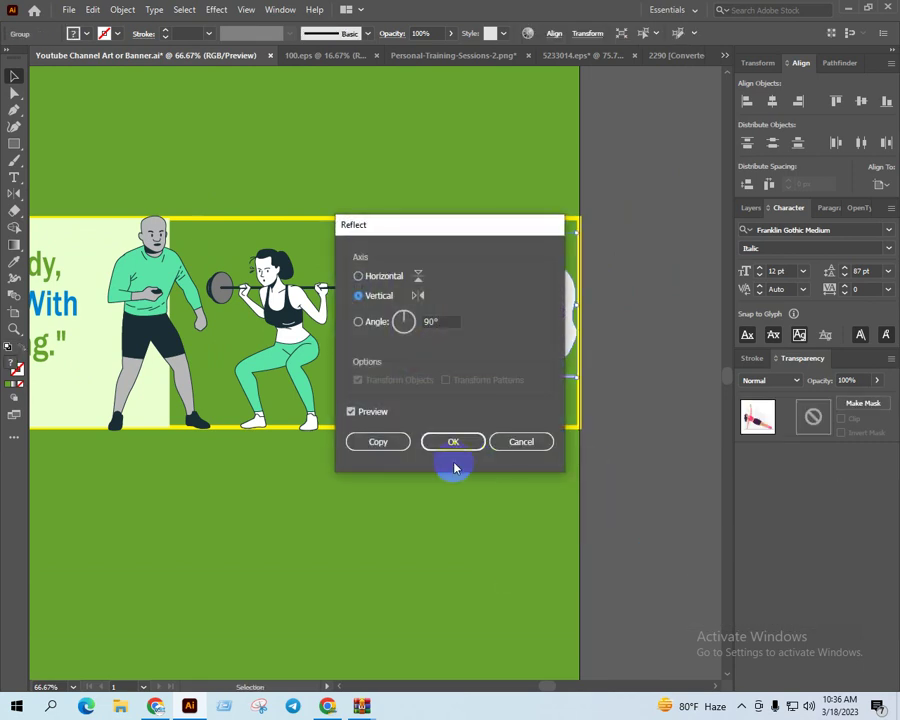
pyautogui.click(455, 440)
pyautogui.moveTo(417, 390); pyautogui.dragTo(325, 453)
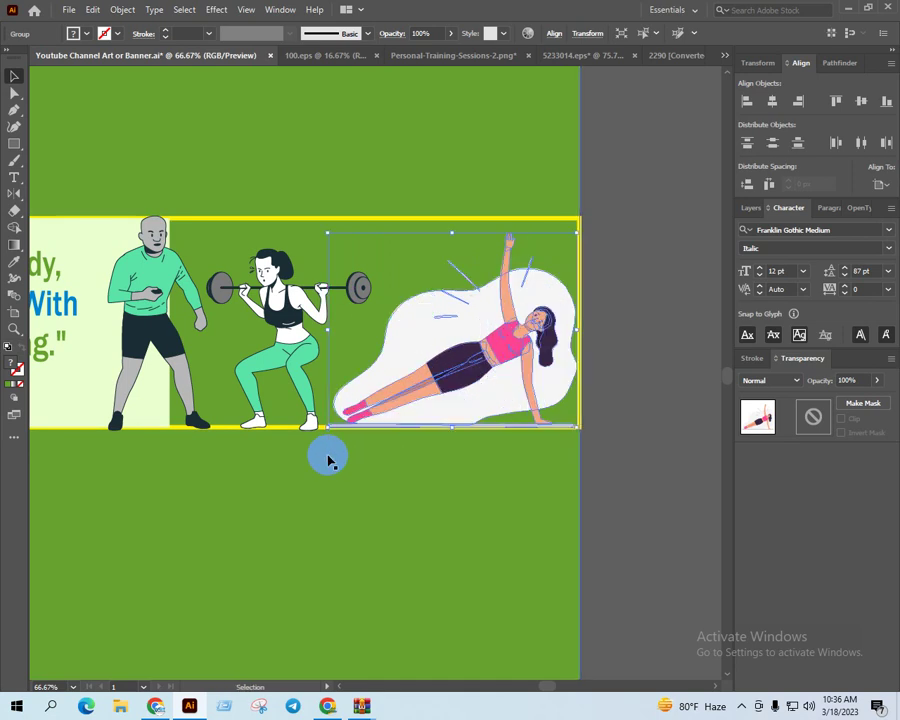
pyautogui.moveTo(577, 233); pyautogui.dragTo(593, 216)
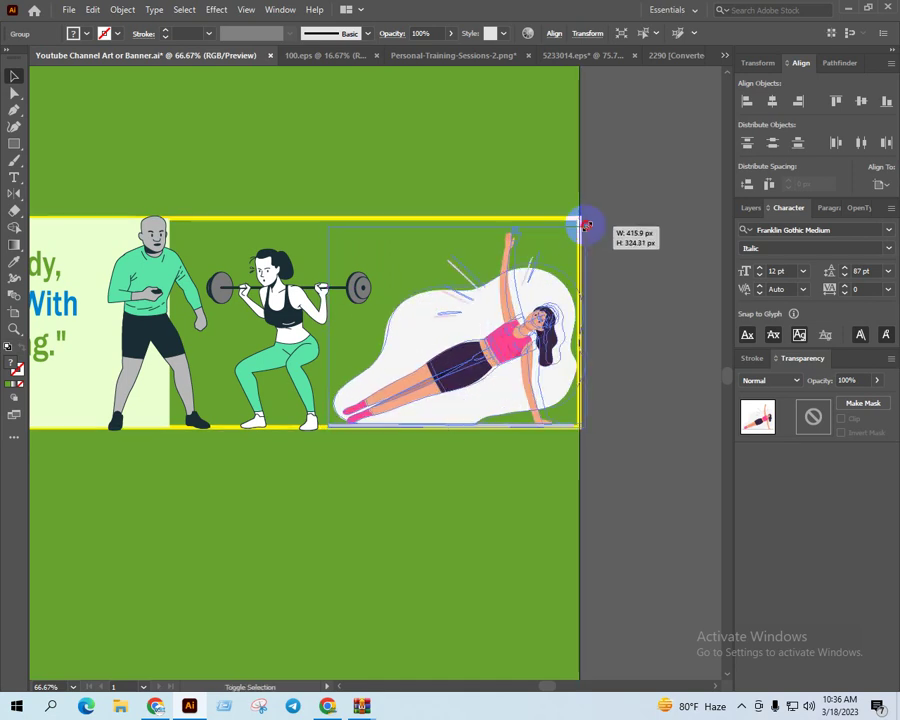
# Nudge the plank figure left and slightly up with the arrow keys
pyautogui.hotkey('shift', 'Left')
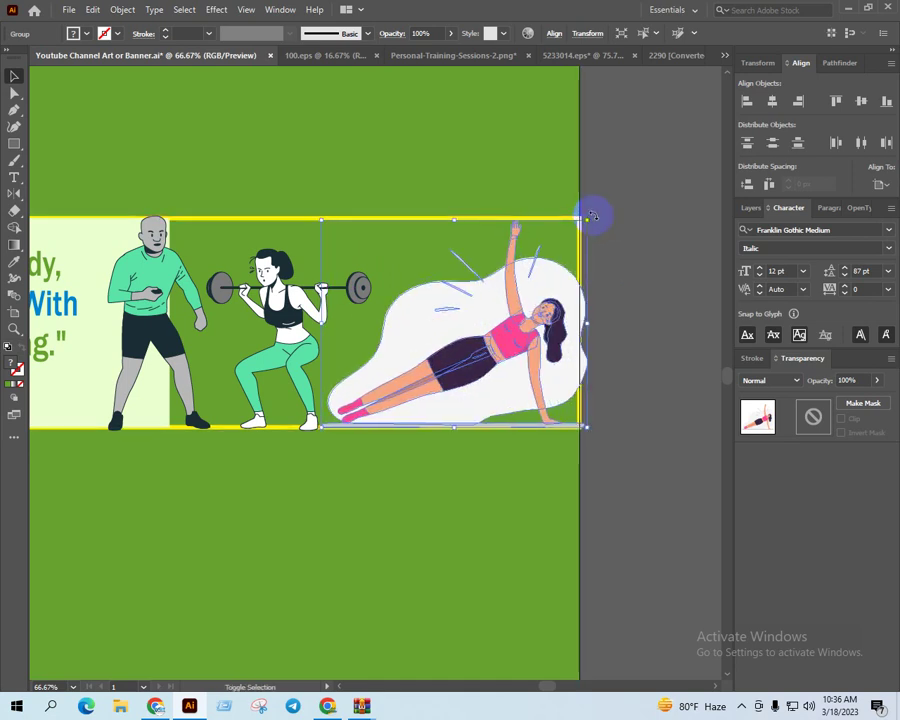
pyautogui.hotkey('shift', 'Left')
pyautogui.hotkey('shift', 'Left')
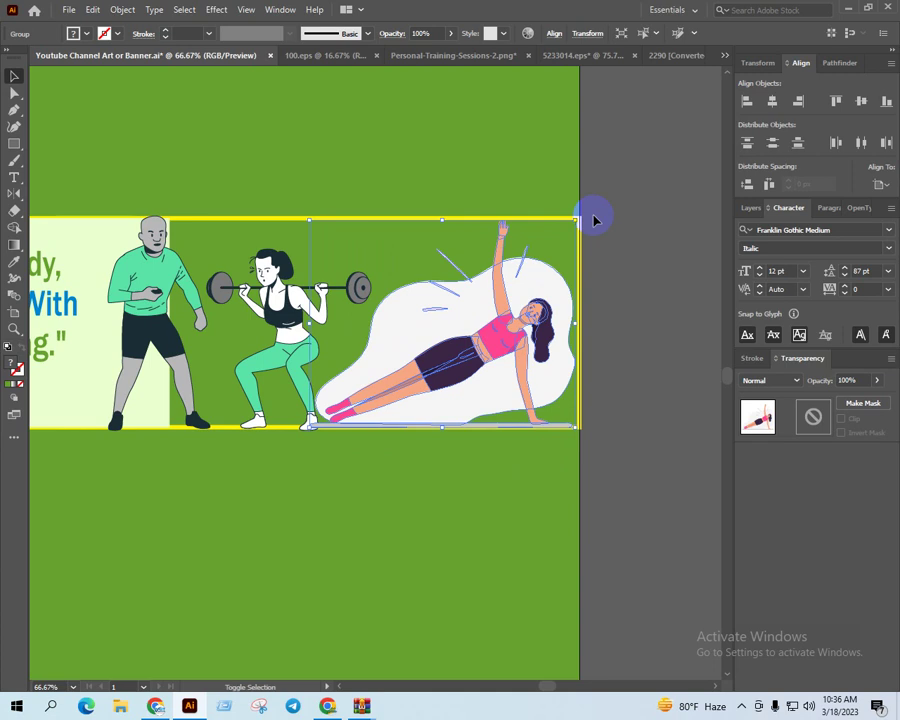
pyautogui.hotkey('shift', 'Left')
pyautogui.hotkey('shift', 'Left')
pyautogui.hotkey('shift', 'Left')
pyautogui.hotkey('shift', 'Left')
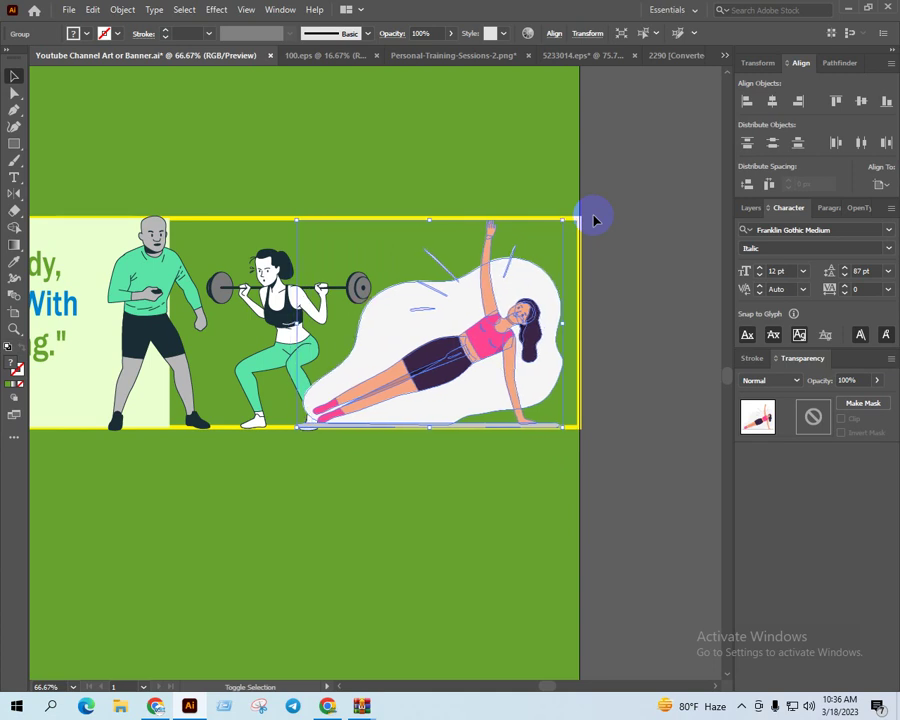
pyautogui.hotkey('shift', 'Left')
pyautogui.hotkey('shift', 'Left')
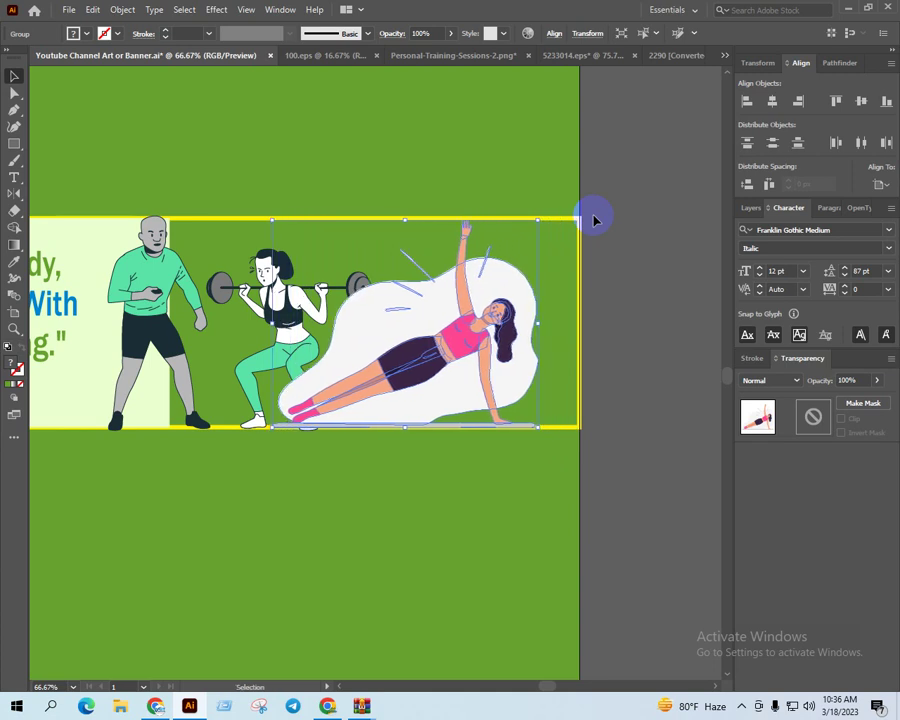
pyautogui.press('Up')
pyautogui.press('Up')
pyautogui.press('Up')
pyautogui.press('Up')
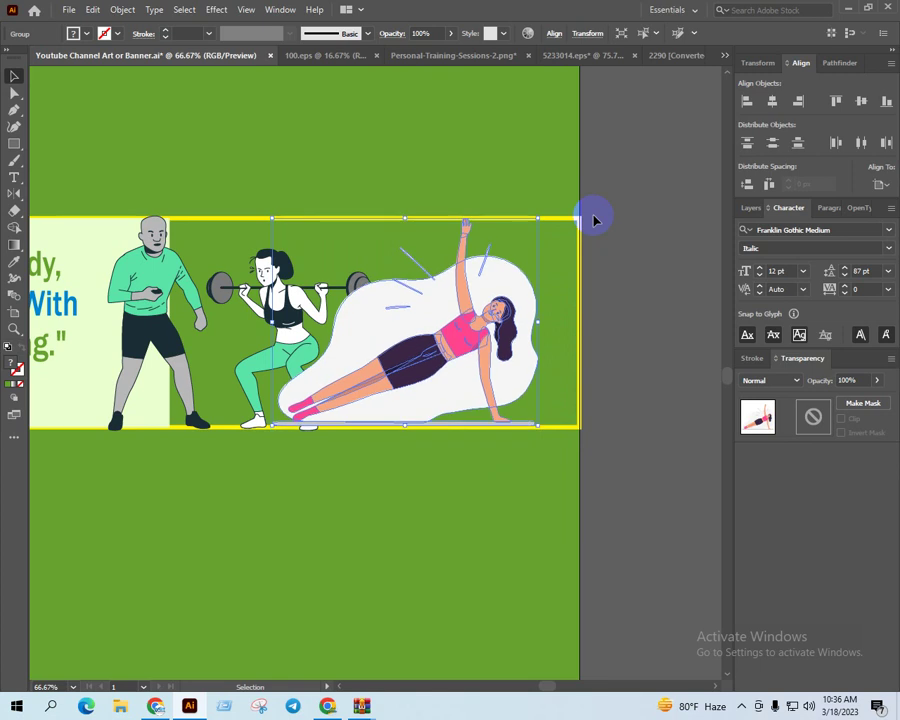
pyautogui.press('Up')
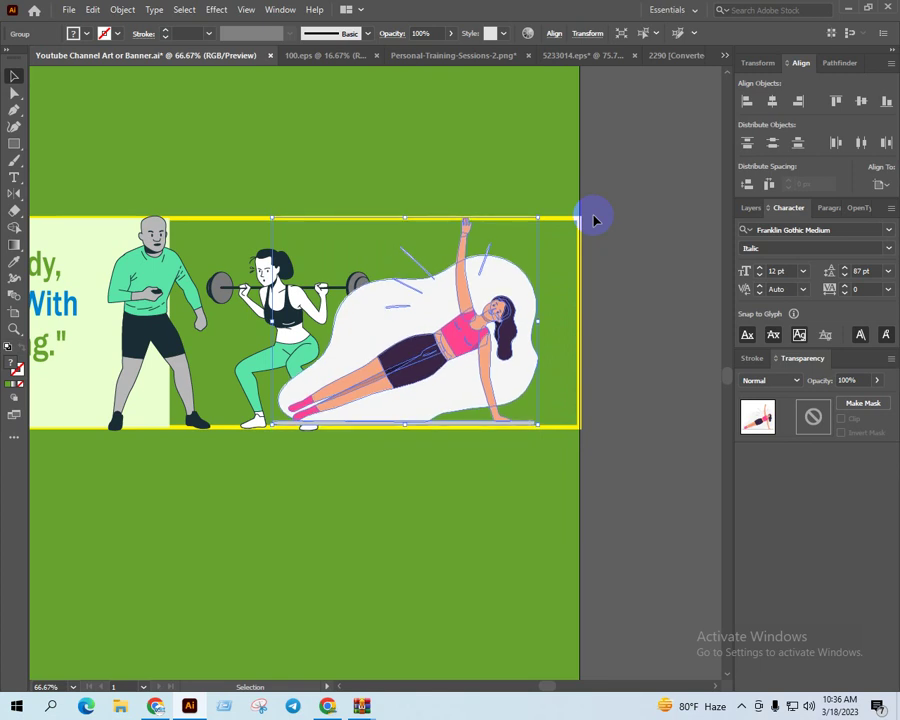
pyautogui.press('Up')
pyautogui.press('Up')
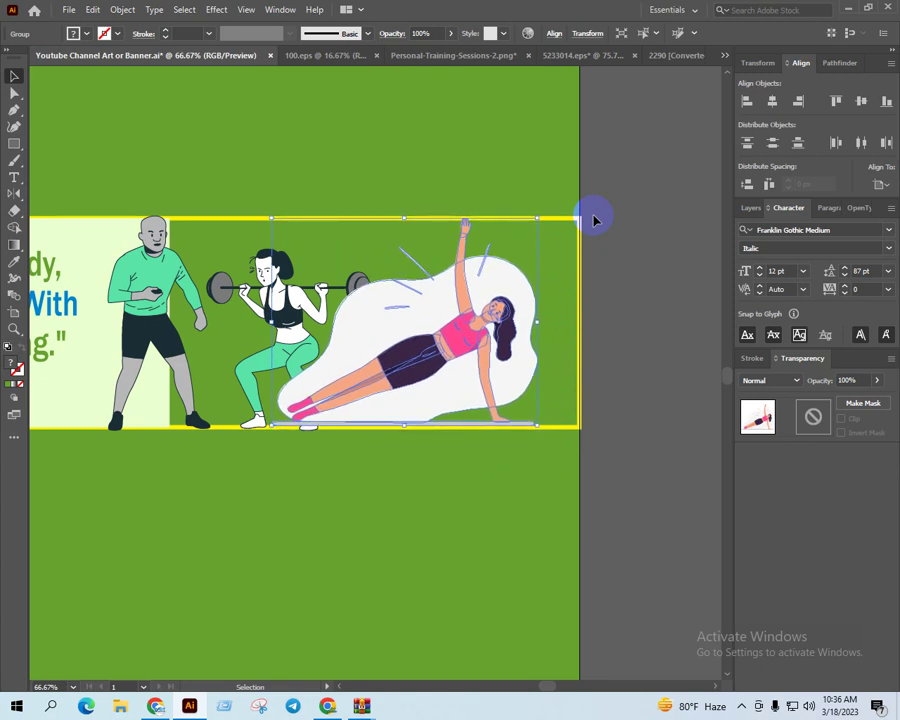
pyautogui.press('Left')
pyautogui.press('Left')
pyautogui.press('Left')
pyautogui.press('Left')
pyautogui.press('Left')
pyautogui.press('Left')
pyautogui.press('Left')
pyautogui.press('Left')
pyautogui.press('Left')
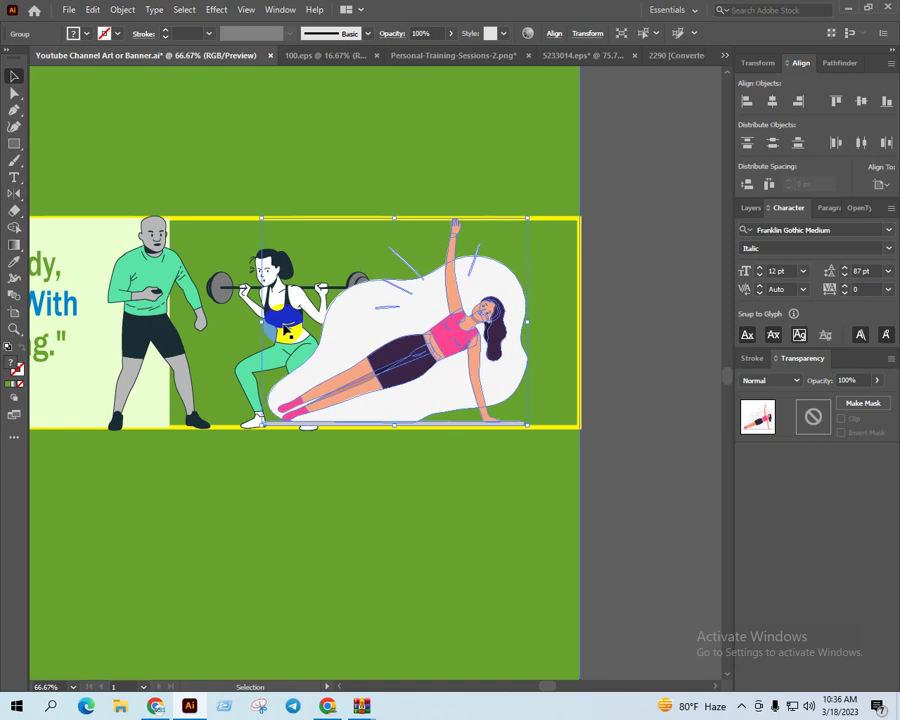
pyautogui.press('Left')
pyautogui.press('Left')
pyautogui.press('Left')
# Bring the barbell pair in front of the plank figure and nudge the plank slightly right
pyautogui.rightClick(148, 290)
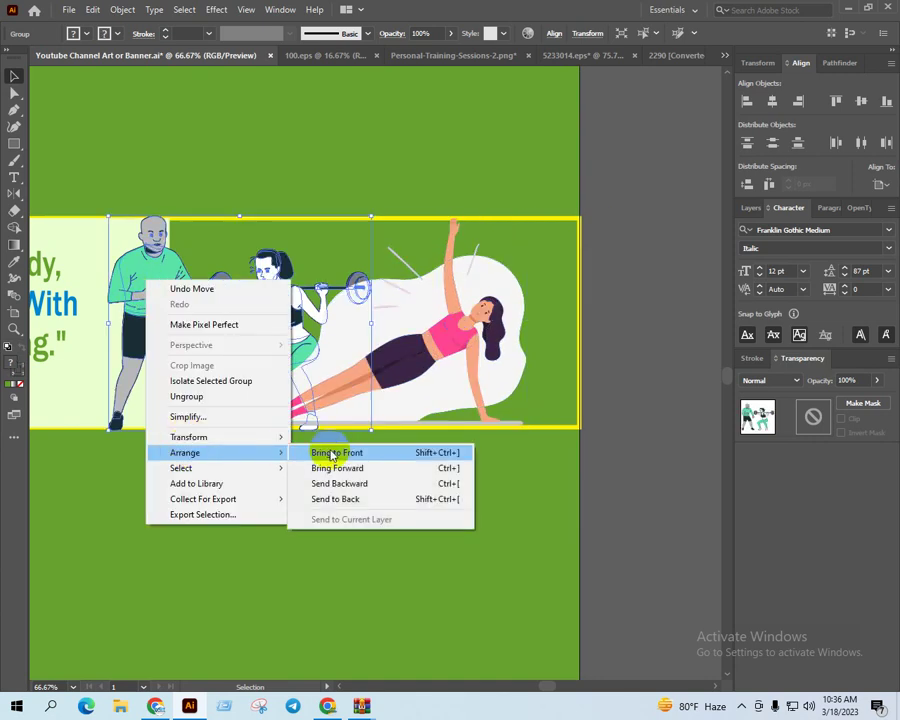
pyautogui.click(333, 454)
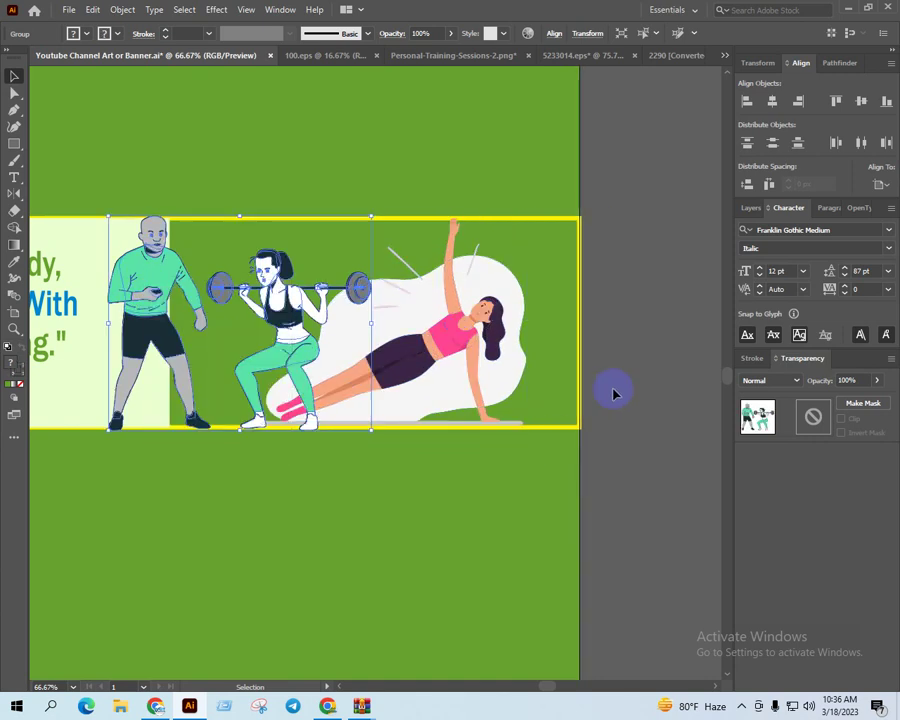
pyautogui.click(484, 355)
pyautogui.scroll(1, 456, 370)
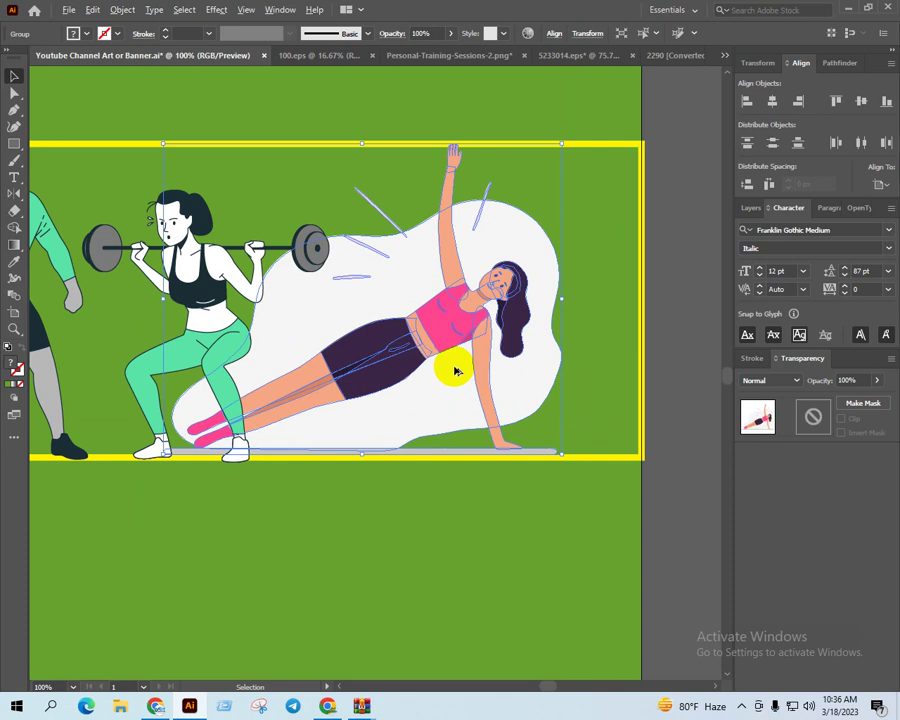
pyautogui.scroll(-1, 465, 396)
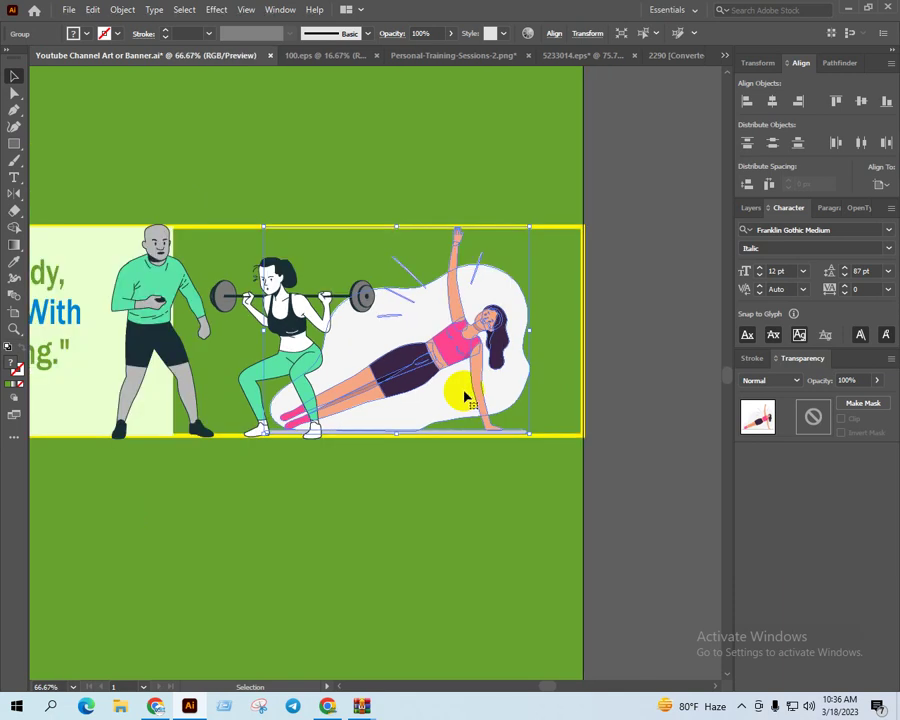
pyautogui.press('Right')
pyautogui.press('Right')
pyautogui.press('Right')
pyautogui.press('Right')
pyautogui.press('Right')
pyautogui.press('Right')
pyautogui.press('Right')
pyautogui.press('Right')
pyautogui.press('Right')
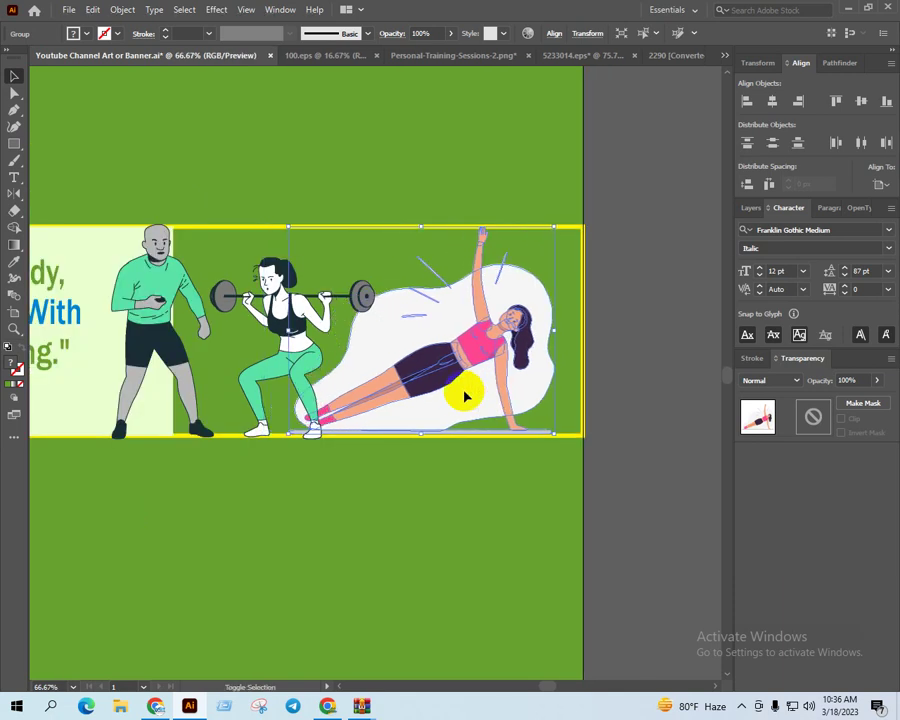
pyautogui.press('Right')
pyautogui.press('Right')
pyautogui.press('Right')
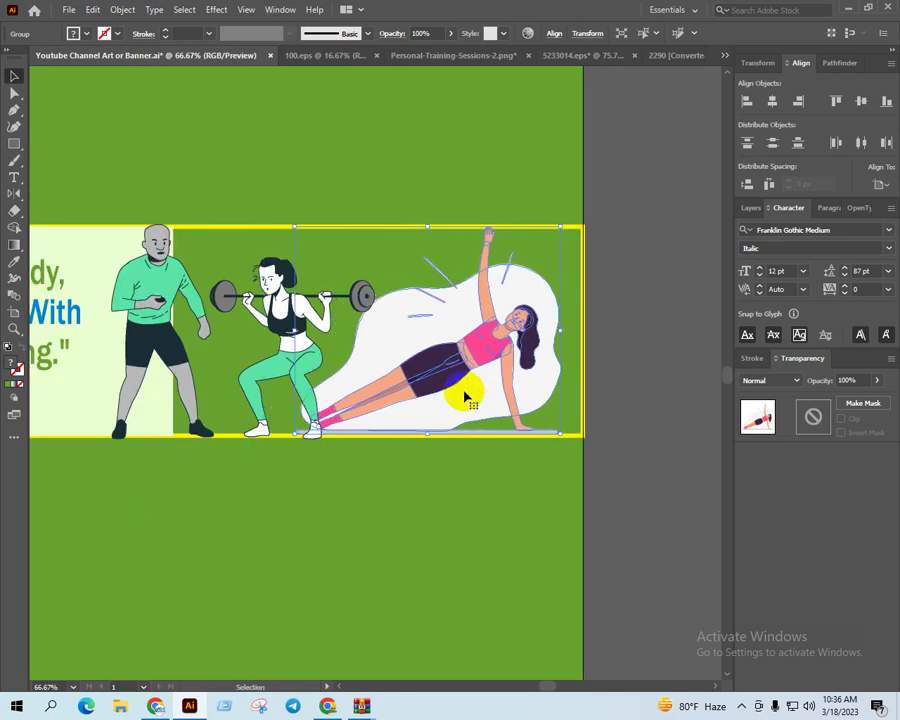
pyautogui.scroll(-2, 465, 397)
pyautogui.click(615, 524)
pyautogui.moveTo(615, 524); pyautogui.dragTo(658, 516)
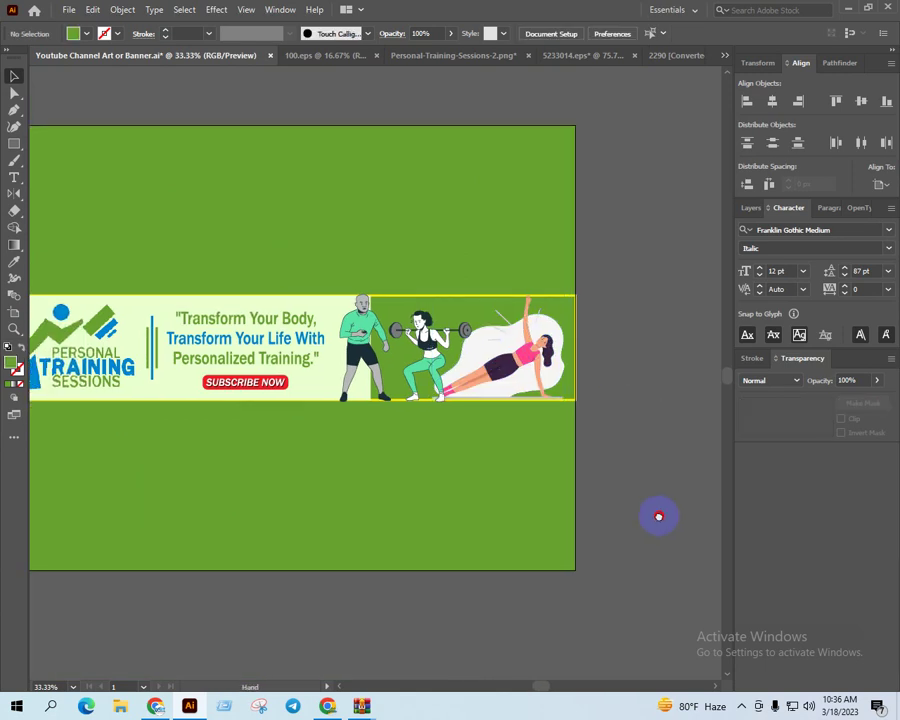
# Carry the running figure from the fitness-figures document onto the banner
pyautogui.click(662, 55)
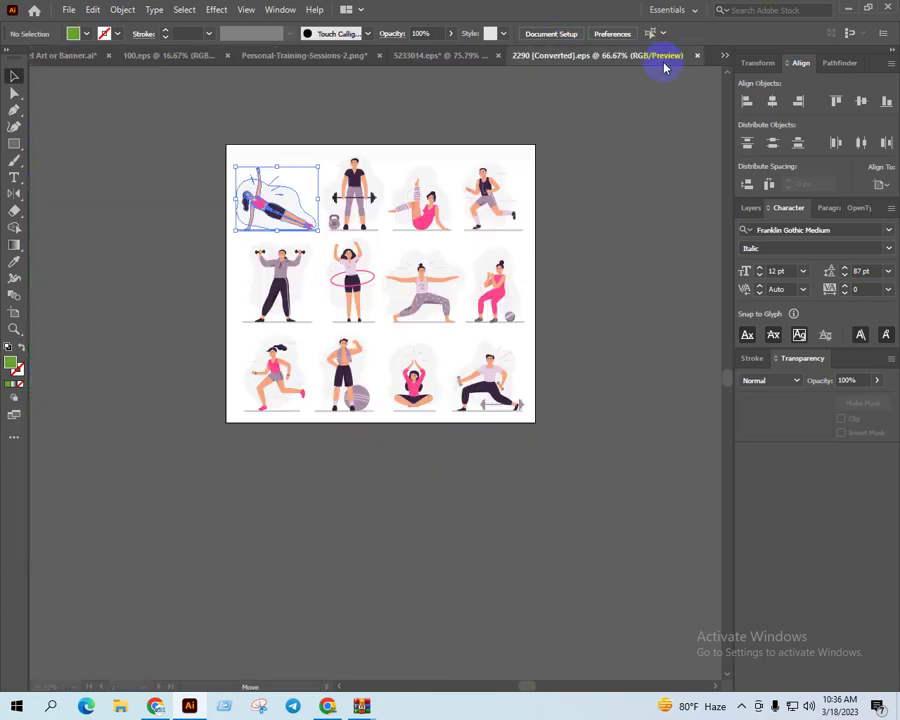
pyautogui.click(347, 376)
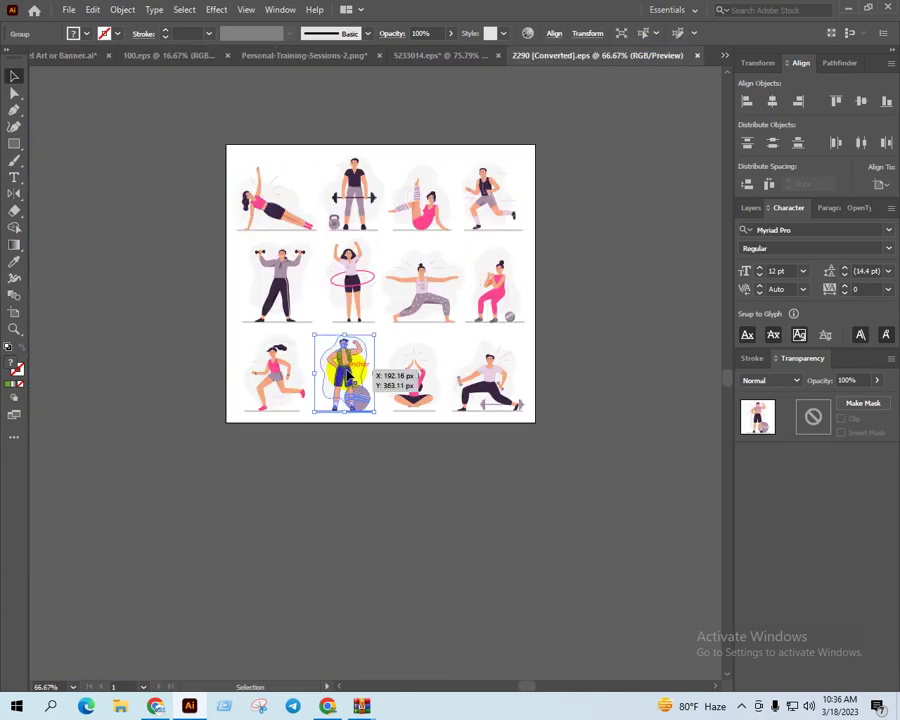
pyautogui.moveTo(347, 370); pyautogui.dragTo(462, 420)
pyautogui.click(514, 251)
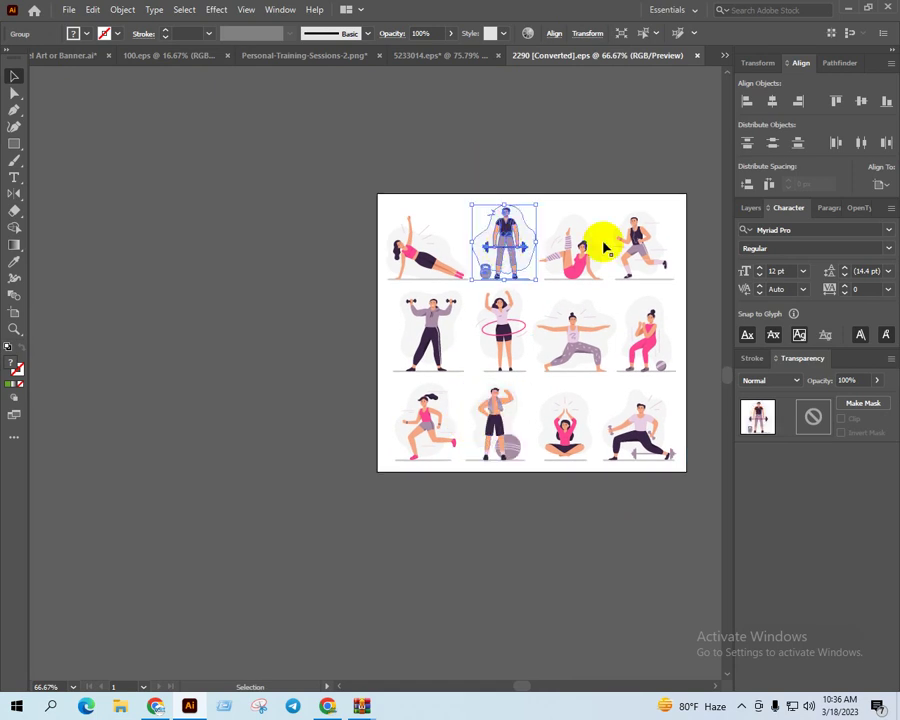
pyautogui.moveTo(627, 241)
pyautogui.mouseDown()
pyautogui.moveTo(65, 48)
pyautogui.moveTo(108, 110)
pyautogui.mouseUp()
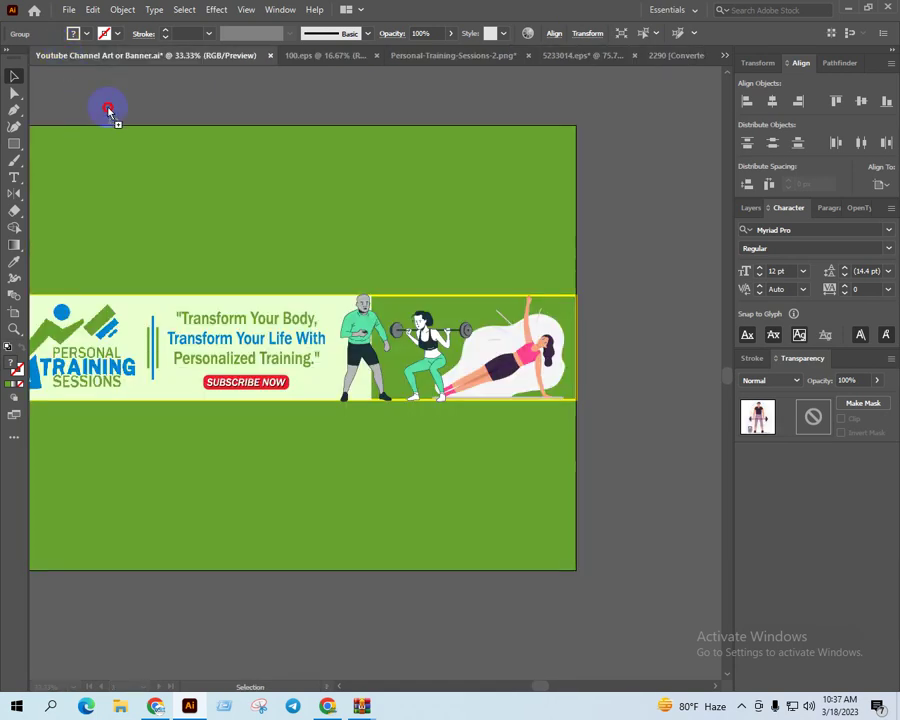
pyautogui.moveTo(205, 222)
pyautogui.mouseDown()
pyautogui.moveTo(566, 230)
pyautogui.moveTo(202, 366)
pyautogui.mouseUp()
# Enlarge the running figure and move it to the banner's left end
pyautogui.scroll(4, 195, 380)
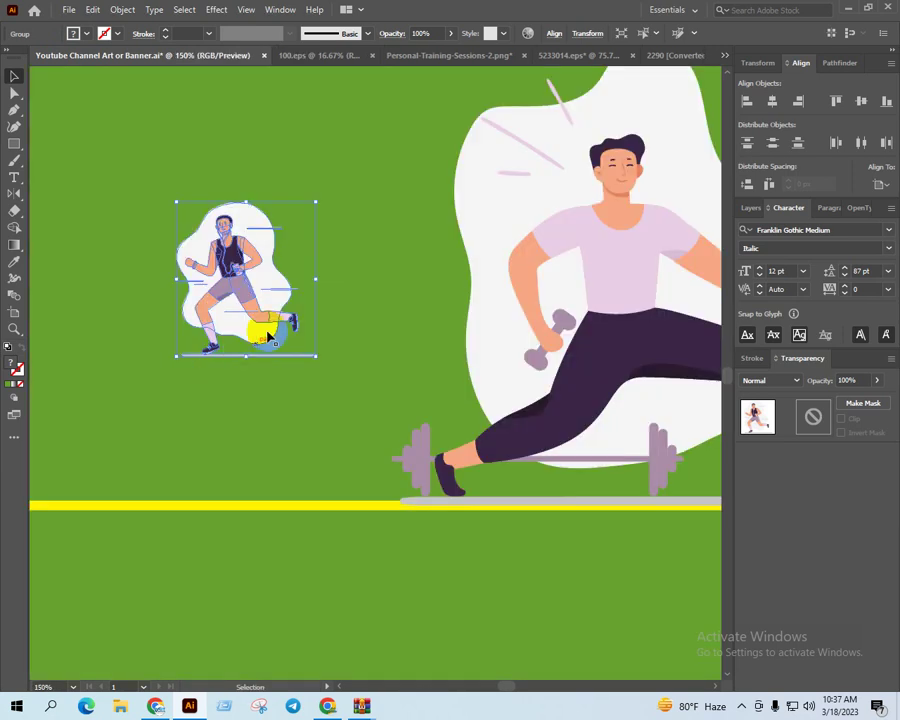
pyautogui.moveTo(316, 281); pyautogui.dragTo(437, 292)
pyautogui.hscroll(-5, 437, 292)
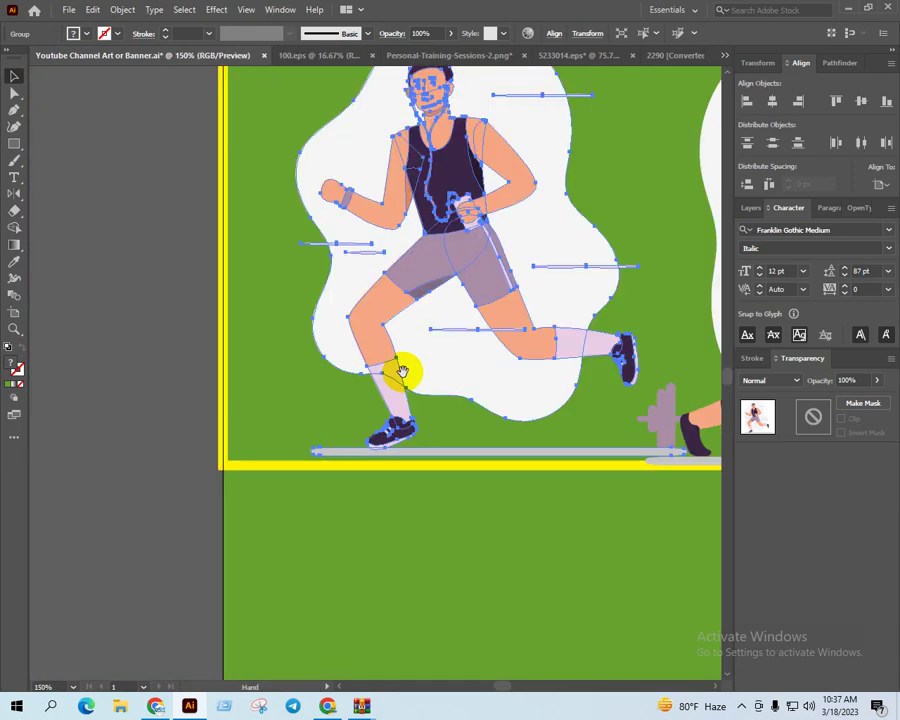
pyautogui.moveTo(400, 366)
pyautogui.mouseDown()
pyautogui.moveTo(437, 347)
pyautogui.moveTo(423, 360)
pyautogui.mouseUp()
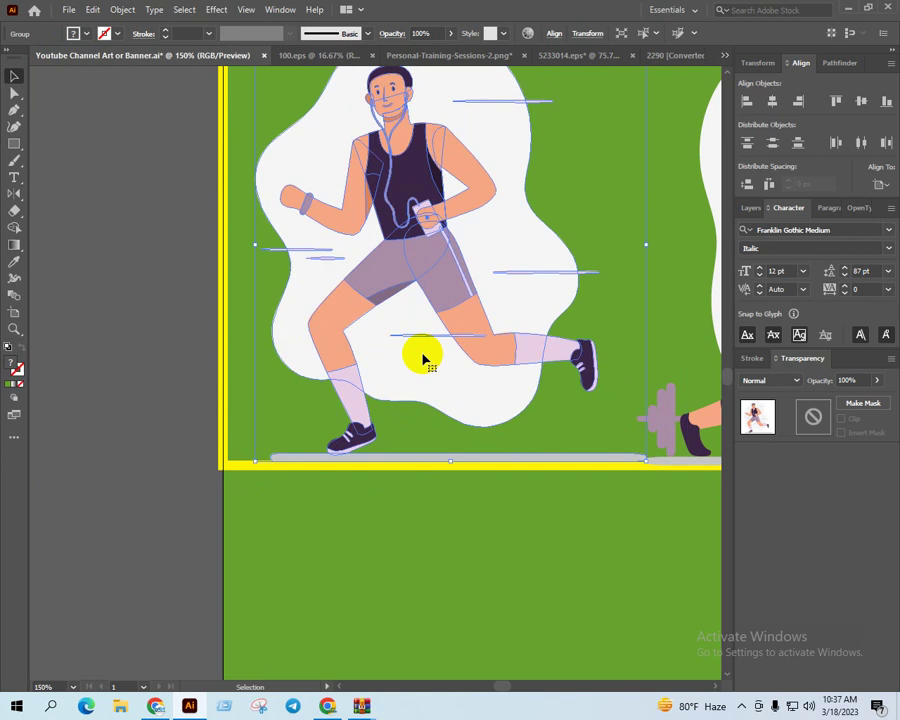
pyautogui.scroll(-2, 419, 360)
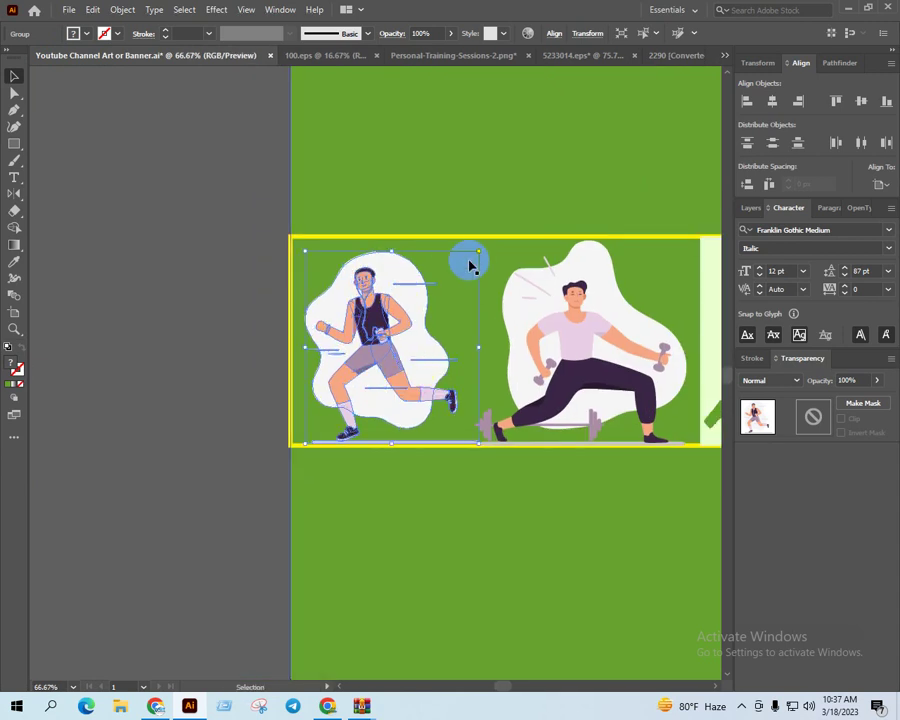
pyautogui.moveTo(479, 251); pyautogui.dragTo(489, 236)
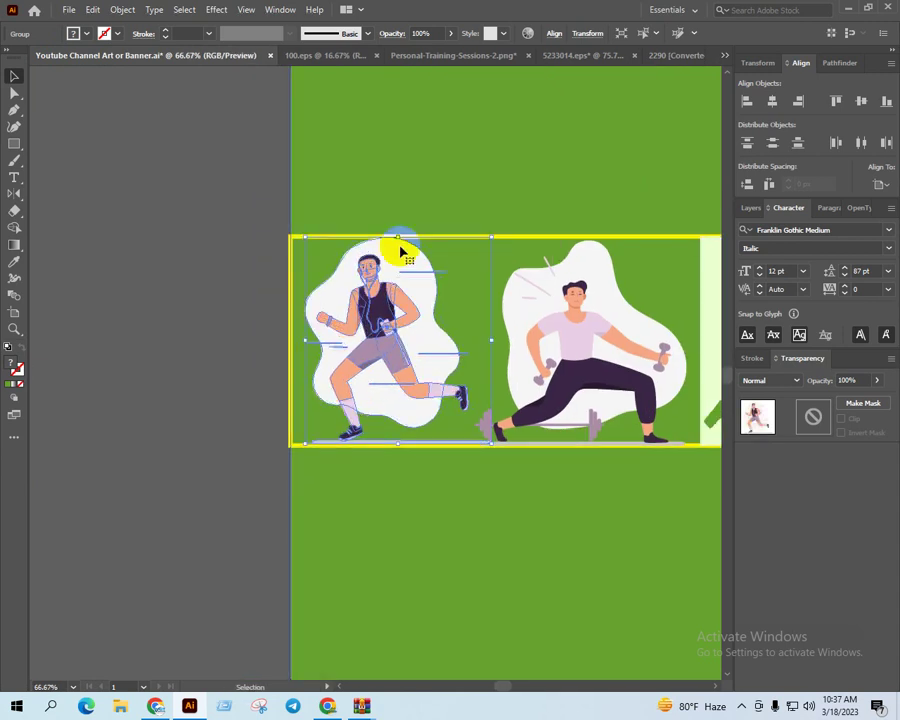
pyautogui.click(208, 242)
pyautogui.moveTo(208, 242)
pyautogui.mouseDown()
pyautogui.moveTo(145, 262)
pyautogui.moveTo(116, 259)
pyautogui.mouseUp()
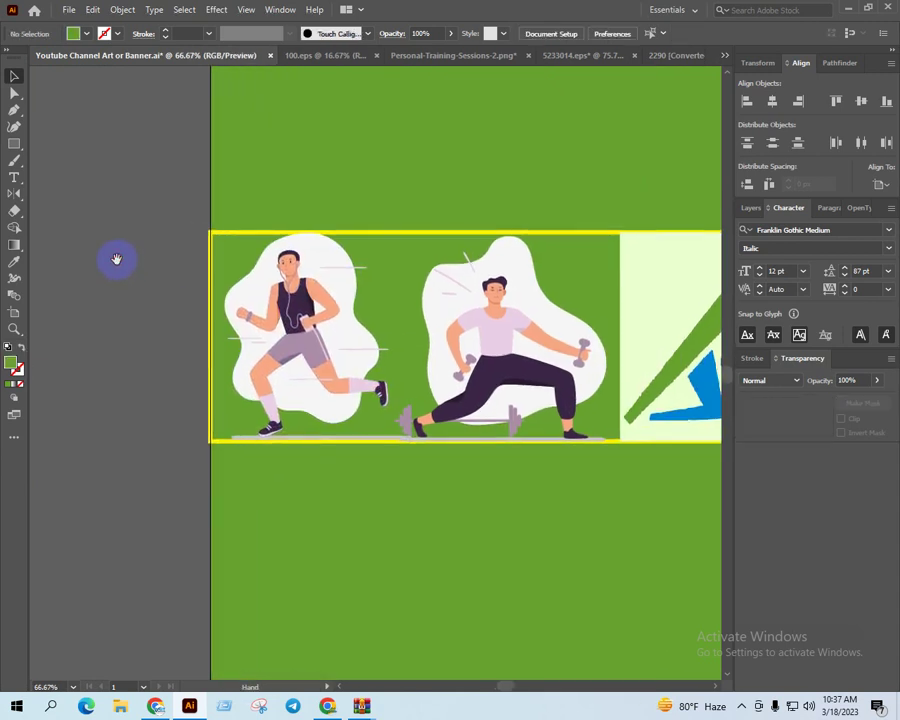
# Fine-tune the runner's size to fit the strip, then fit the whole artboard in view
pyautogui.click(270, 287)
pyautogui.scroll(1, 298, 272)
pyautogui.moveTo(333, 213); pyautogui.dragTo(331, 218)
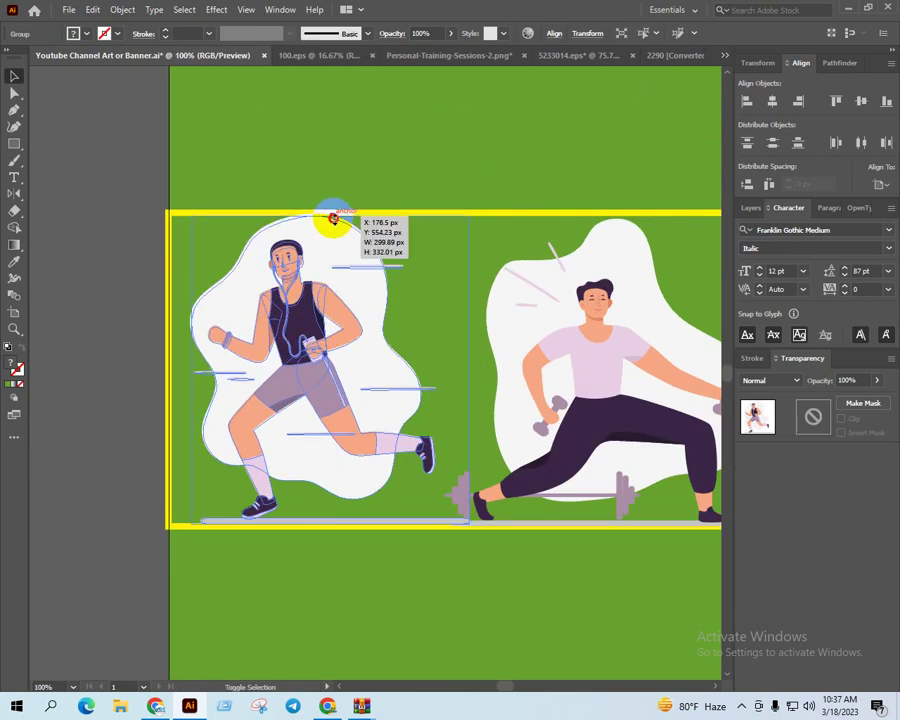
pyautogui.click(85, 368)
pyautogui.hotkey('ctrl', '0')
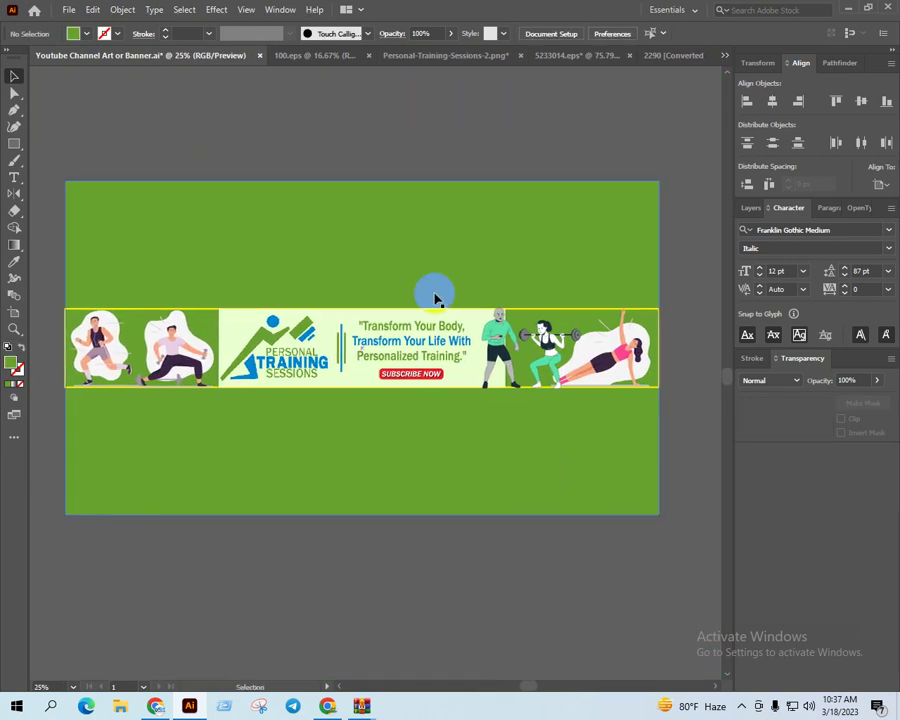
pyautogui.click(394, 240)
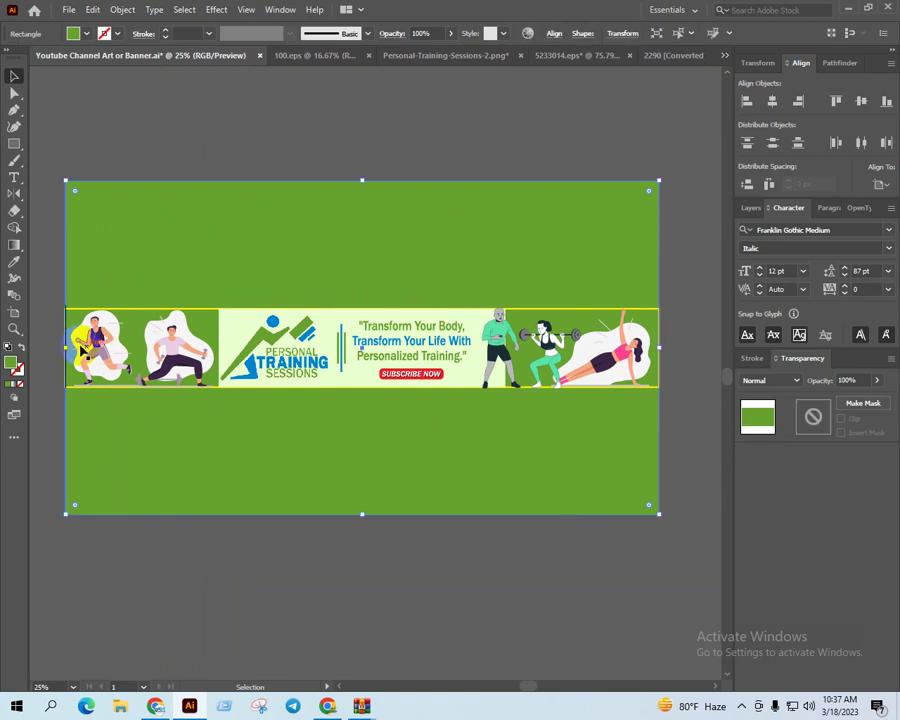
# Try a brighter yellow-green background fill, then undo it
pyautogui.doubleClick(11, 364)
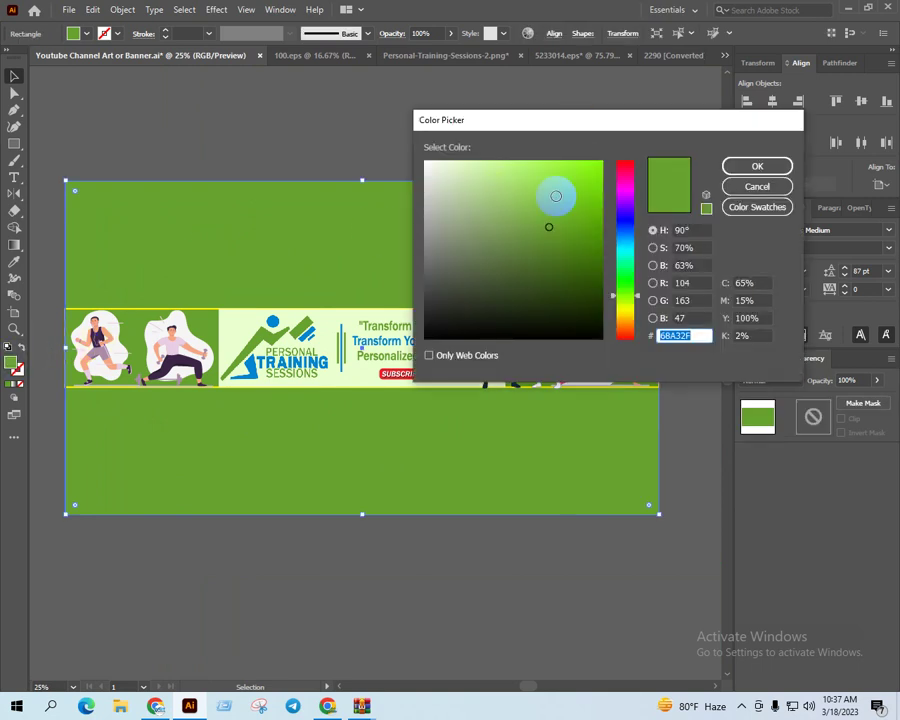
pyautogui.moveTo(549, 232)
pyautogui.mouseDown()
pyautogui.moveTo(532, 203)
pyautogui.moveTo(506, 195)
pyautogui.moveTo(542, 219)
pyautogui.moveTo(509, 178)
pyautogui.mouseUp()
pyautogui.click(655, 331)
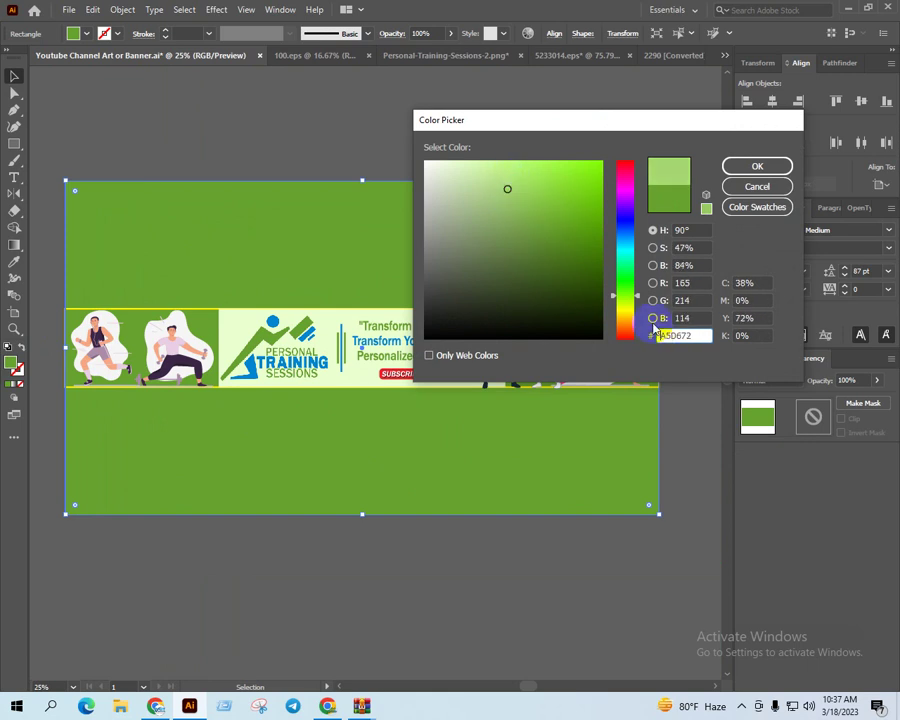
pyautogui.moveTo(640, 298); pyautogui.dragTo(643, 304)
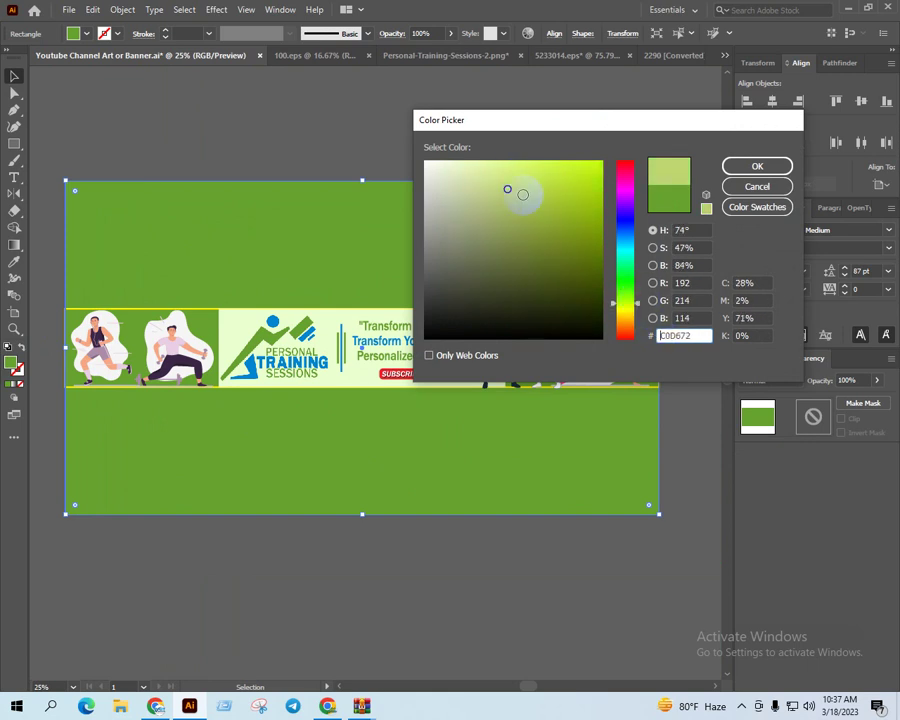
pyautogui.moveTo(508, 189); pyautogui.dragTo(536, 172)
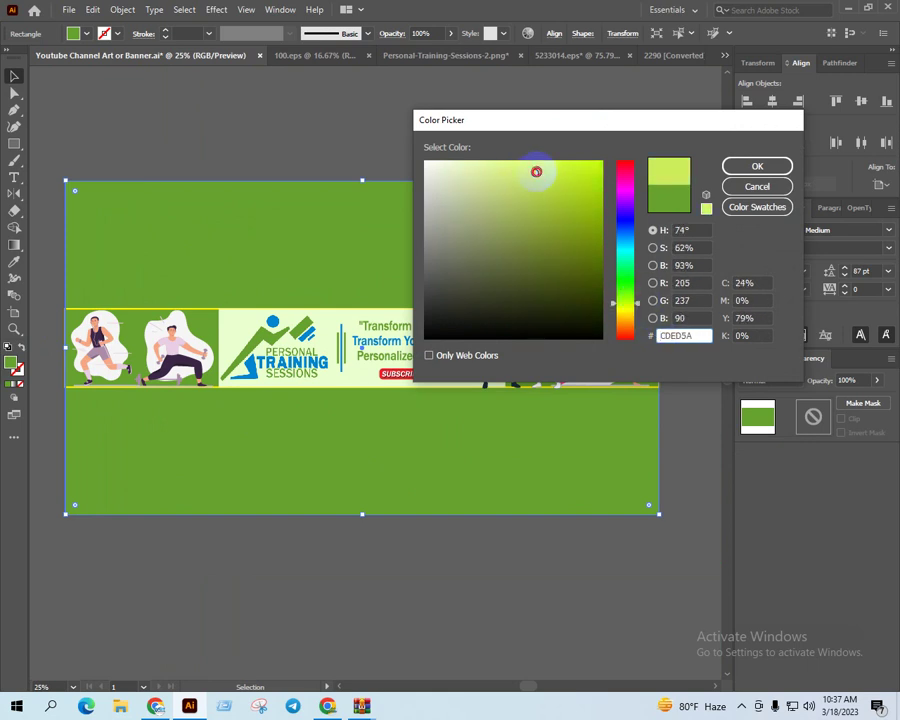
pyautogui.click(740, 166)
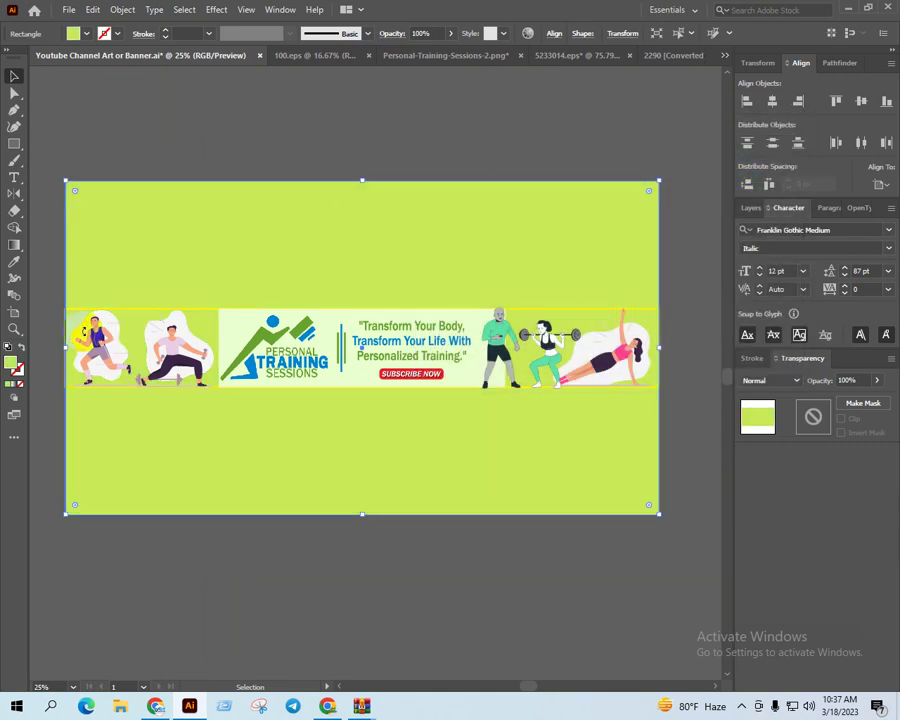
pyautogui.click(15, 368)
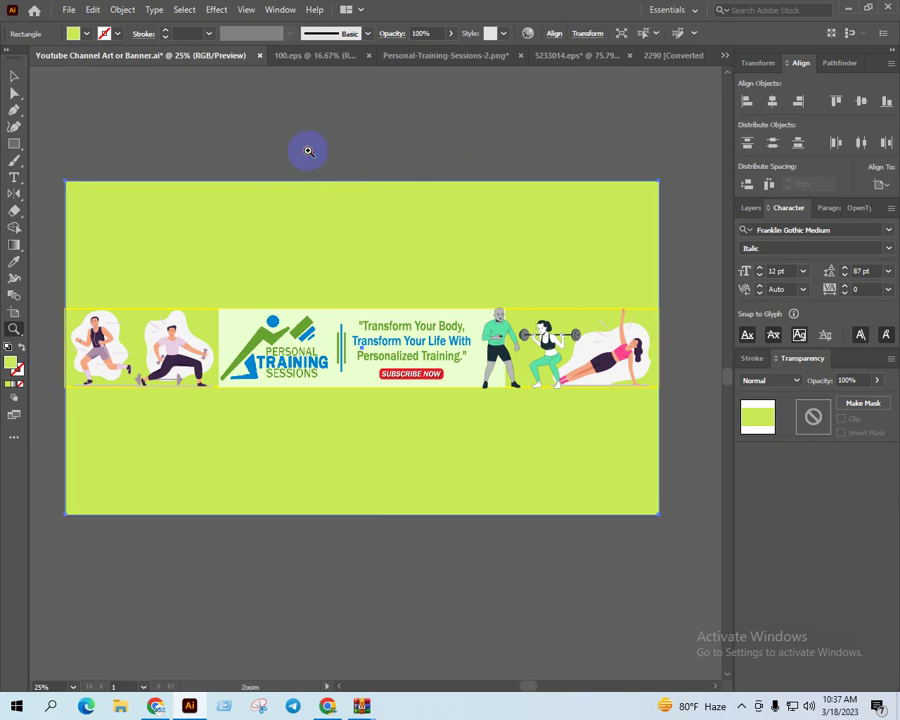
pyautogui.hotkey('ctrl', '=')
pyautogui.hotkey('ctrl', 'z')
# Refill the background rectangle with a purer, deeper green at about 112° hue
pyautogui.scroll(-1, 292, 212)
pyautogui.scroll(-3, 306, 260)
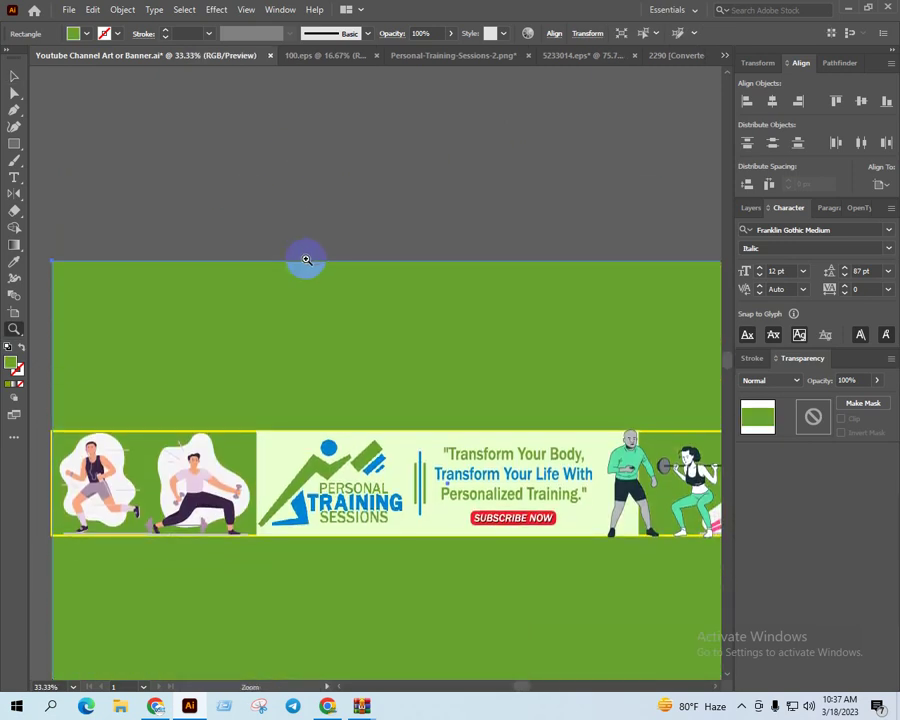
pyautogui.scroll(-2, 306, 260)
pyautogui.doubleClick(14, 366)
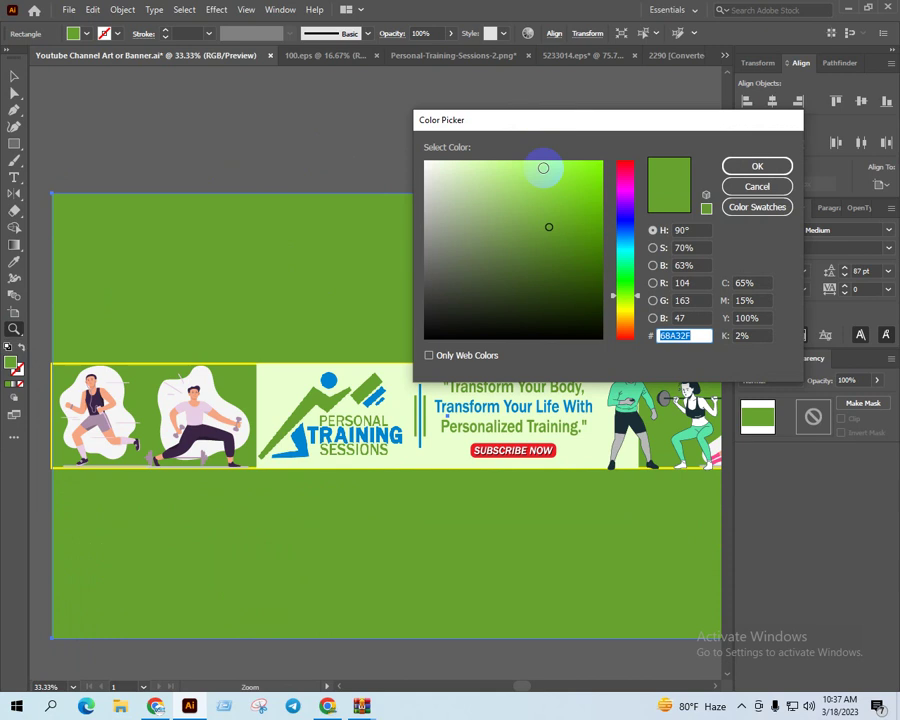
pyautogui.click(550, 230)
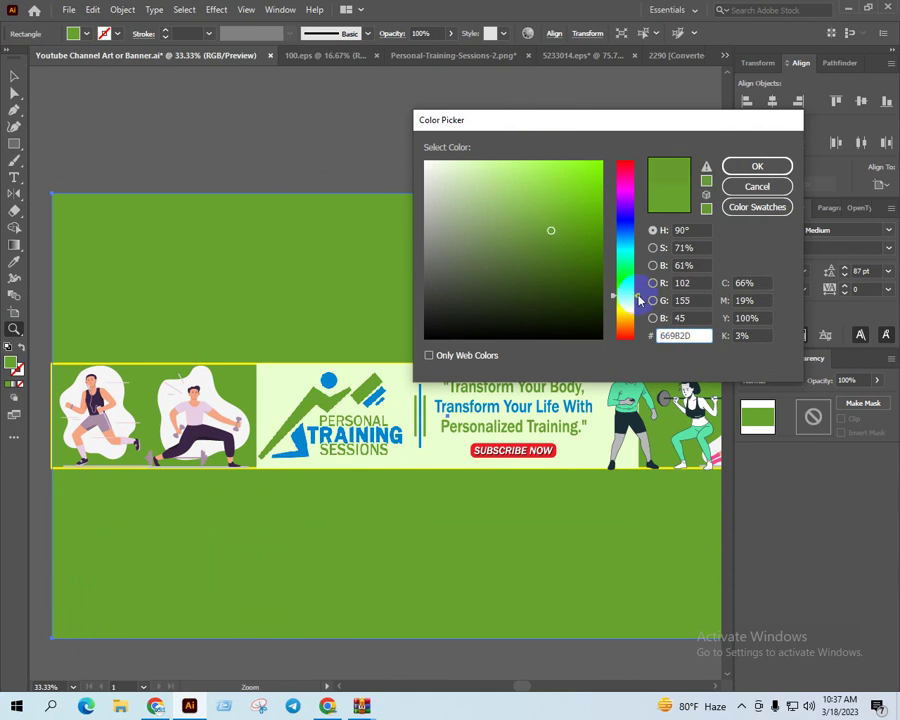
pyautogui.moveTo(641, 292); pyautogui.dragTo(641, 285)
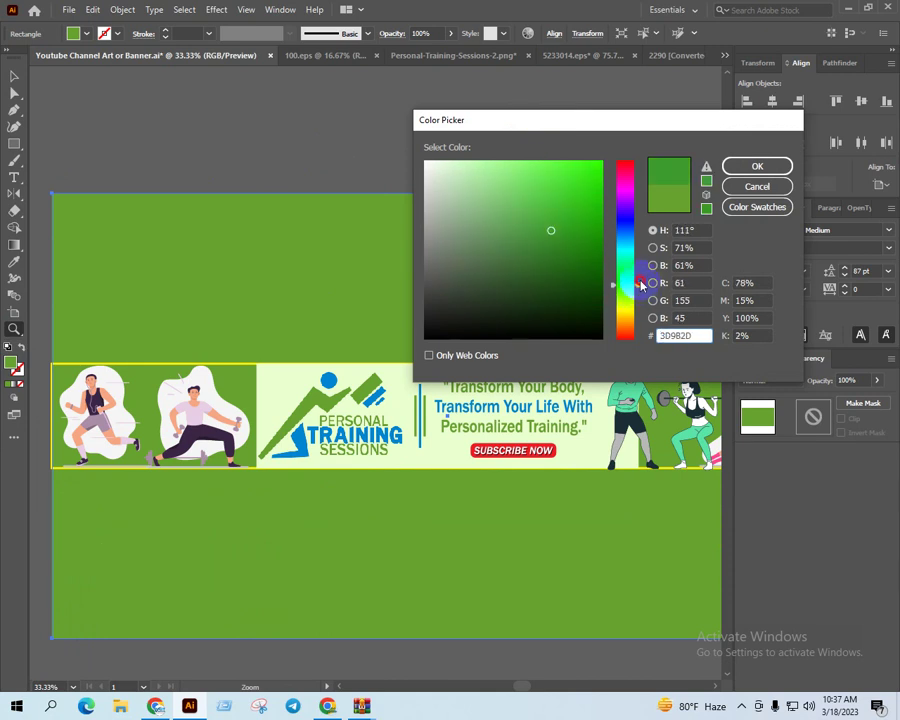
pyautogui.click(741, 165)
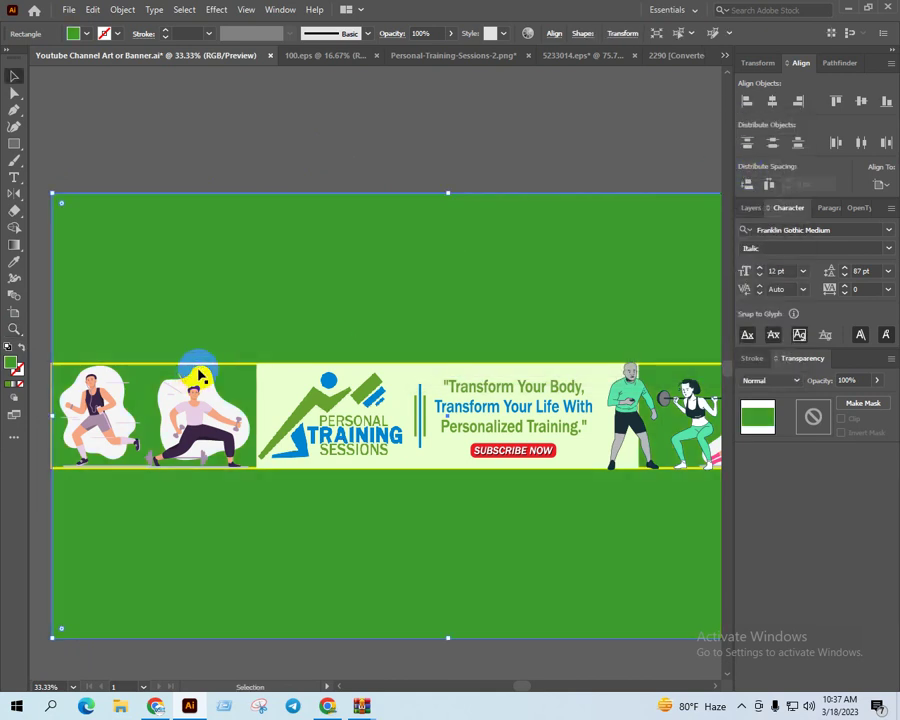
# Give the banner strip rectangle a white outline
pyautogui.press('v')
pyautogui.click(418, 140)
pyautogui.scroll(-2, 420, 136)
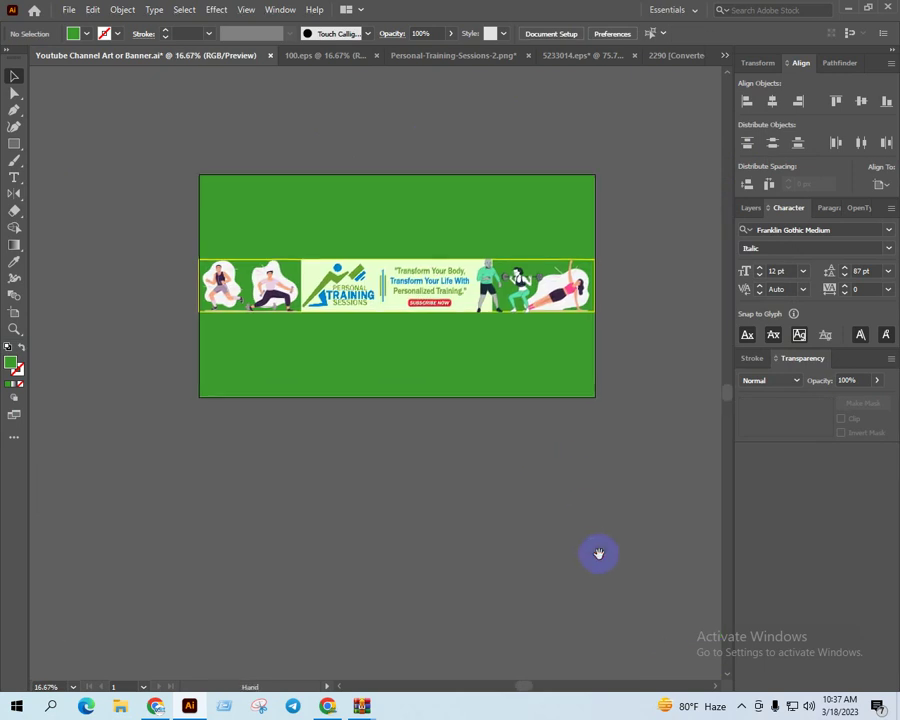
pyautogui.scroll(3, 558, 318)
pyautogui.click(456, 316)
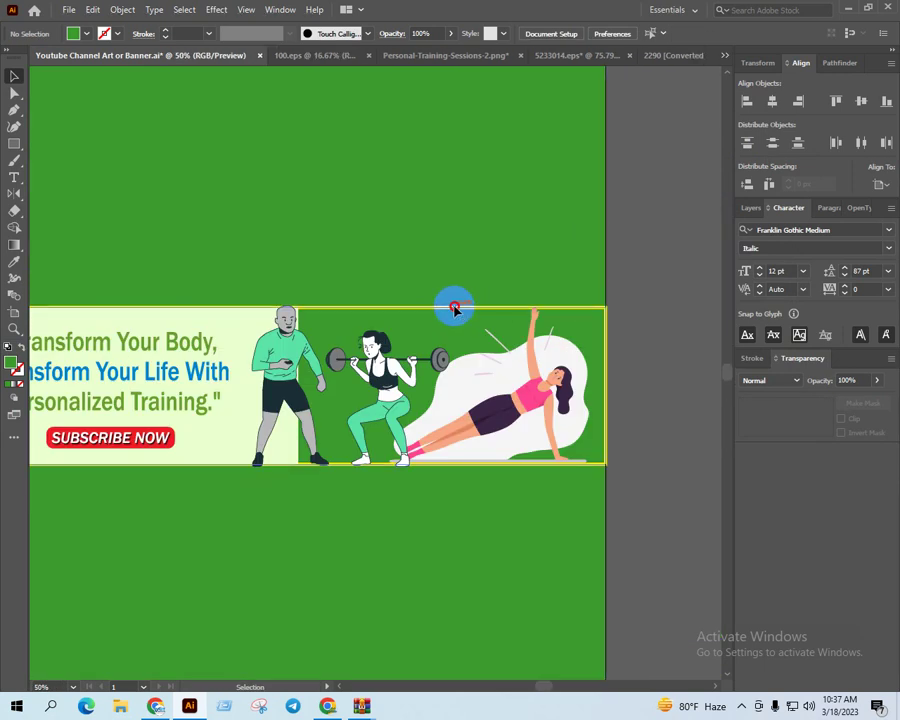
pyautogui.click(104, 35)
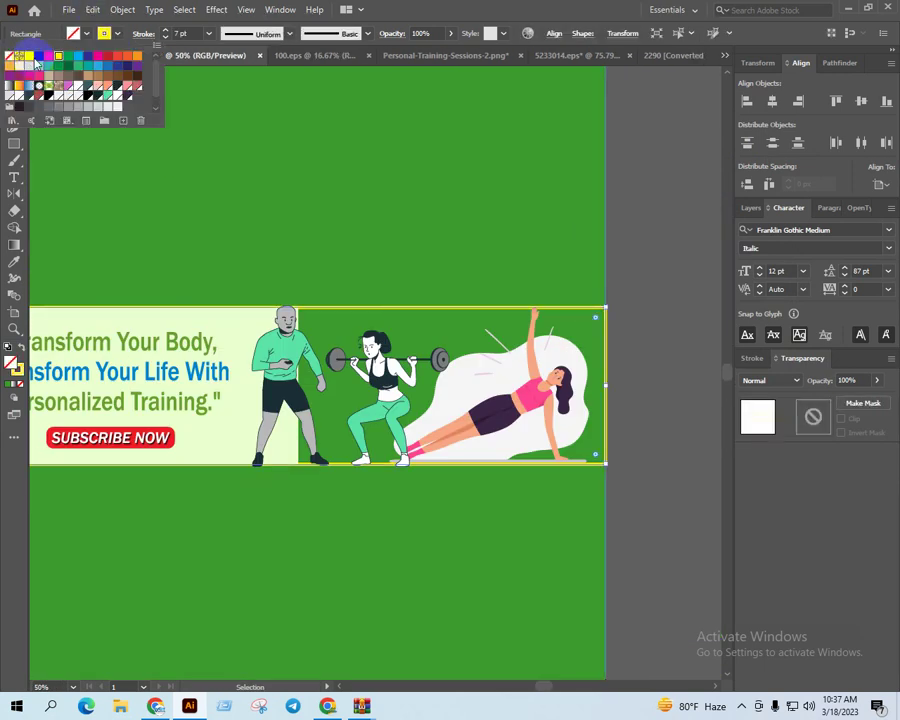
pyautogui.click(18, 56)
pyautogui.click(651, 189)
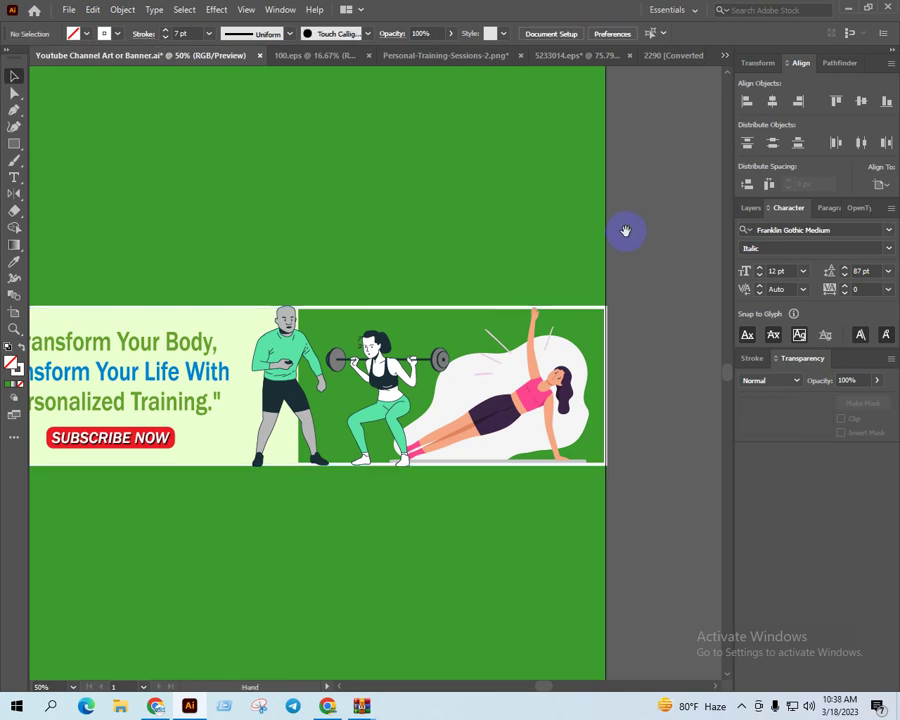
# Expand the banner strip's fill and stroke with Object > Expand
pyautogui.moveTo(625, 231); pyautogui.dragTo(683, 205)
pyautogui.scroll(-1, 516, 240)
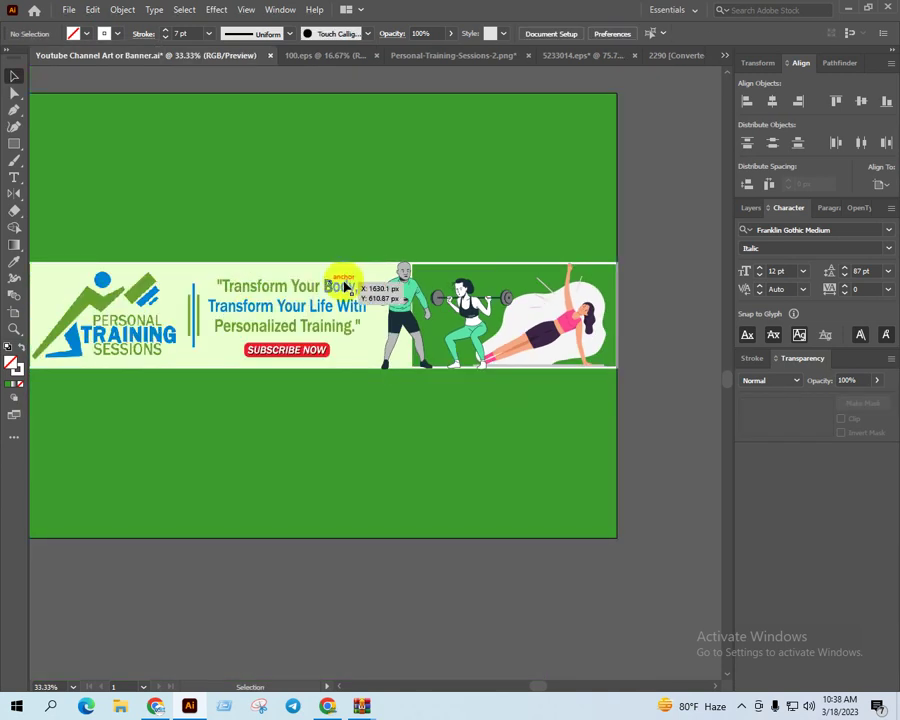
pyautogui.scroll(3, 344, 287)
pyautogui.click(597, 228)
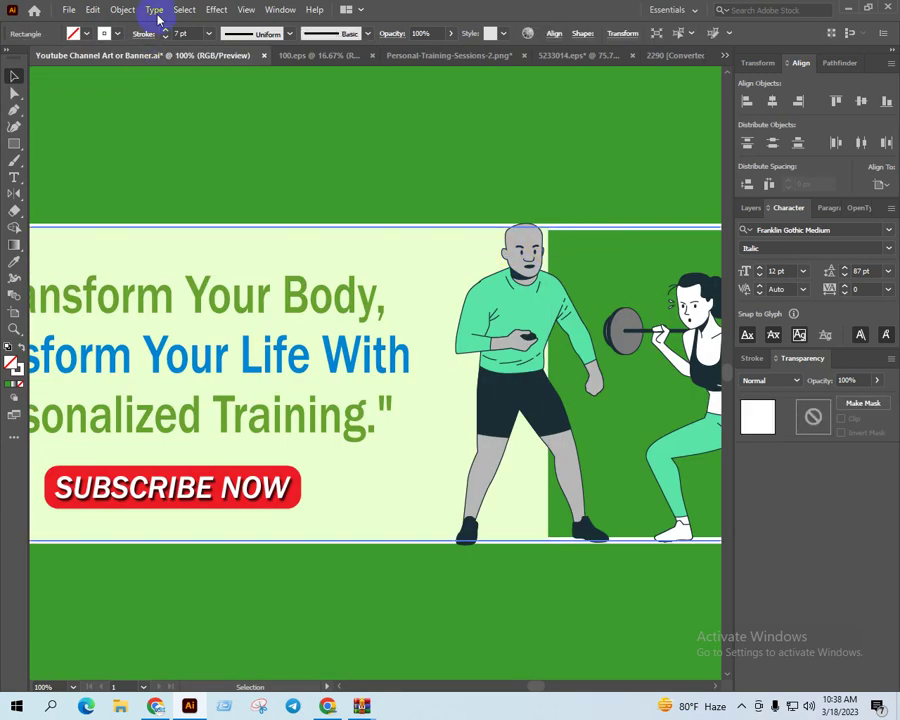
pyautogui.click(122, 9)
pyautogui.click(168, 174)
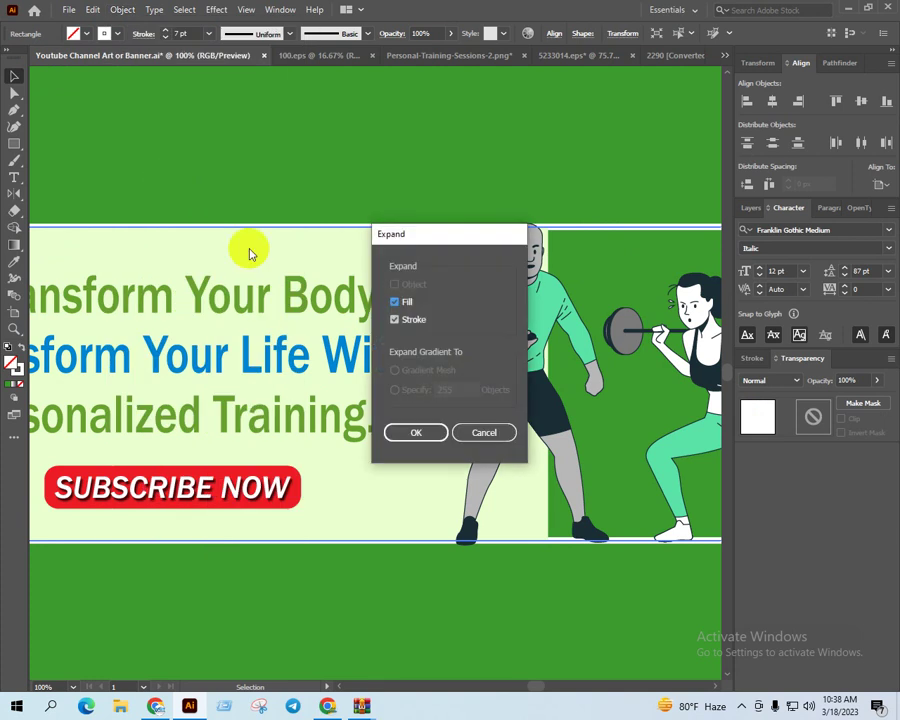
pyautogui.click(416, 432)
# Zoom out, deselect everything and centre the whole artboard in the window
pyautogui.press('i')
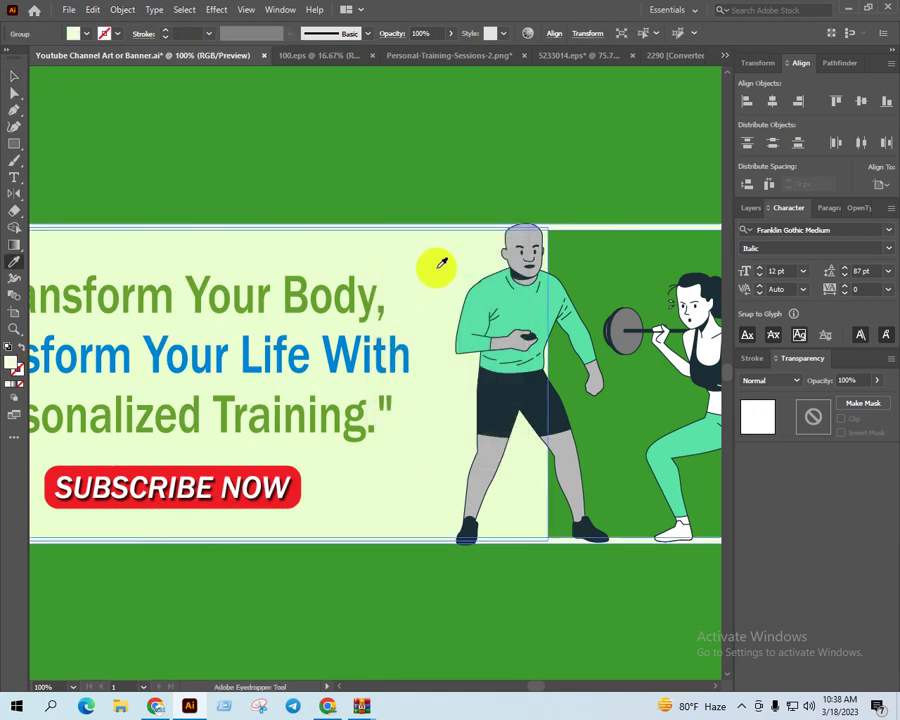
pyautogui.press('v')
pyautogui.scroll(-3, 293, 287)
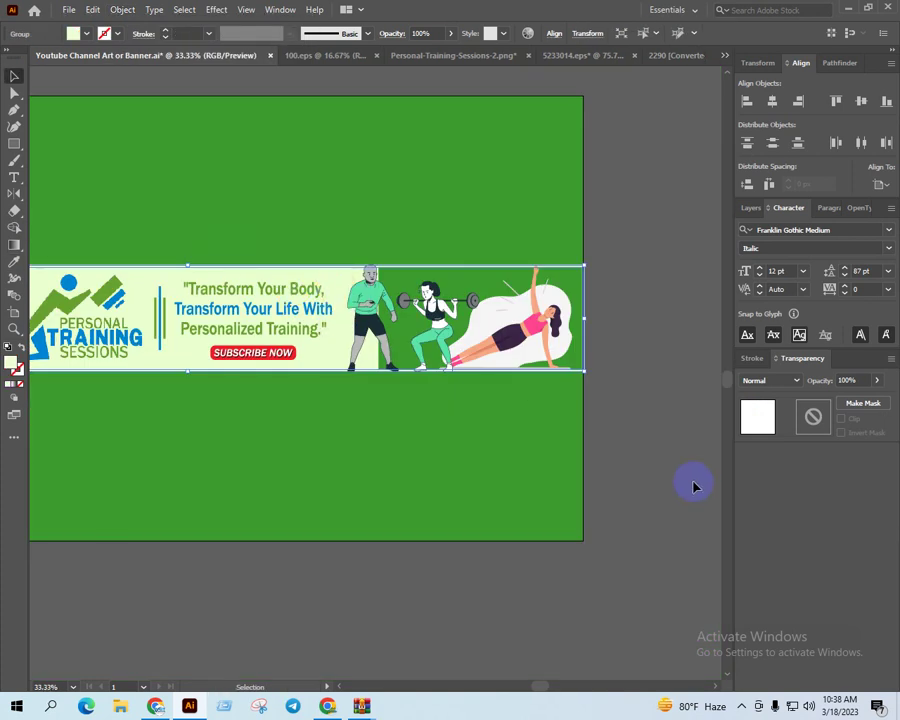
pyautogui.click(695, 487)
pyautogui.scroll(-2, 328, 350)
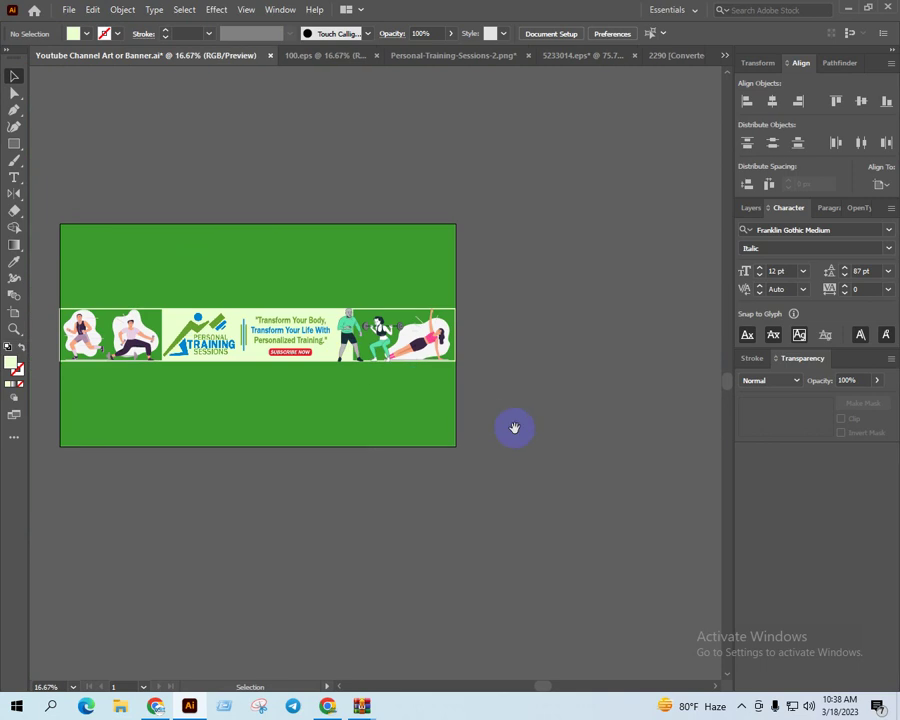
pyautogui.moveTo(514, 428); pyautogui.dragTo(610, 424)
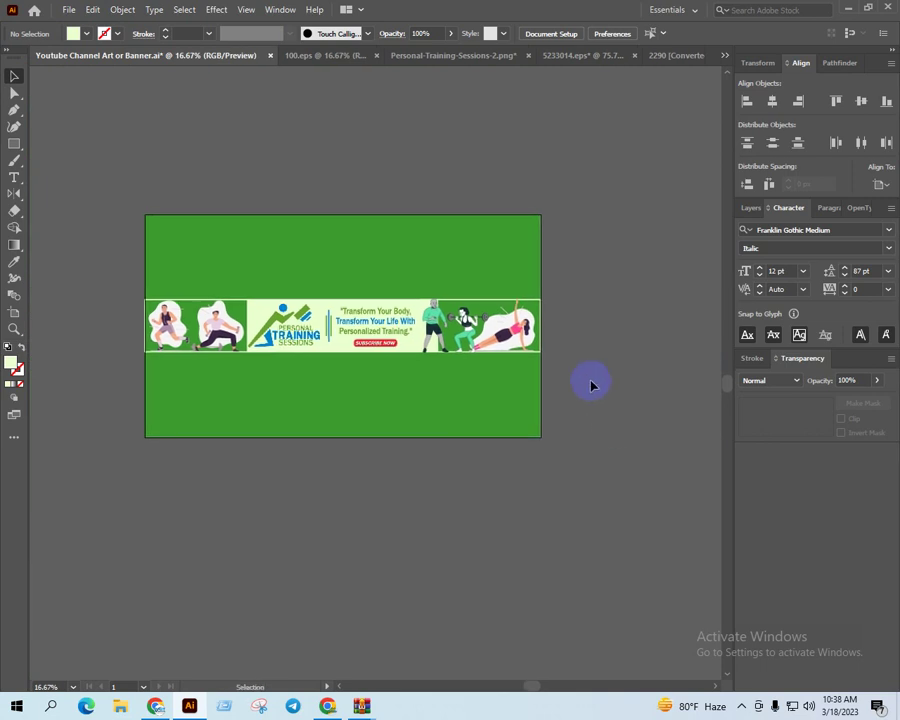
pyautogui.click(69, 9)
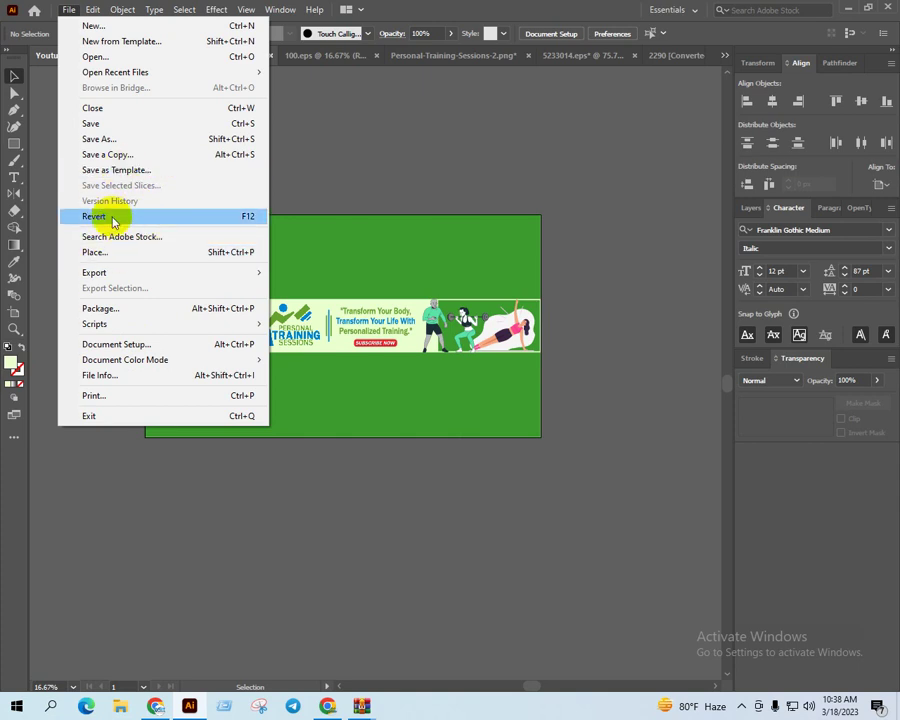
# Save for Web as a 2560×1440 PNG-24 named 'p t' on the Desktop
pyautogui.moveTo(94, 272)
pyautogui.click(330, 303)
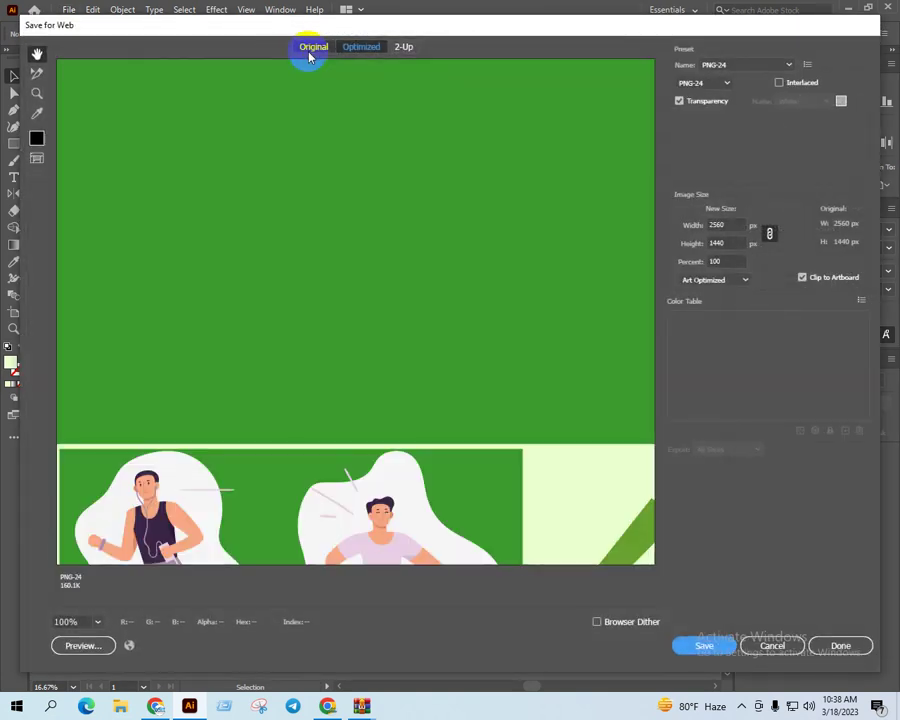
pyautogui.click(313, 47)
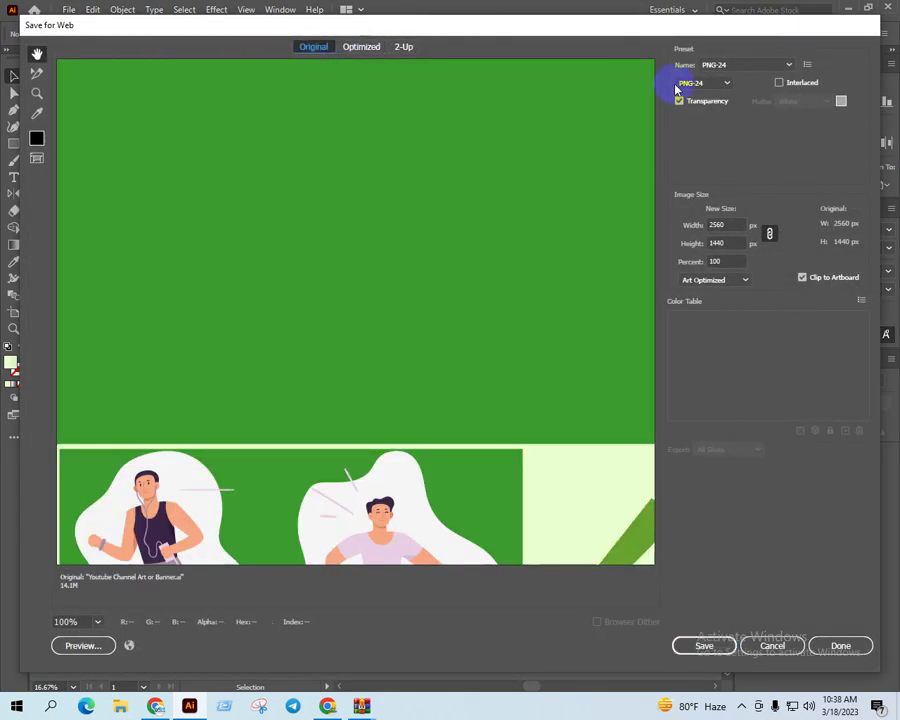
pyautogui.click(702, 644)
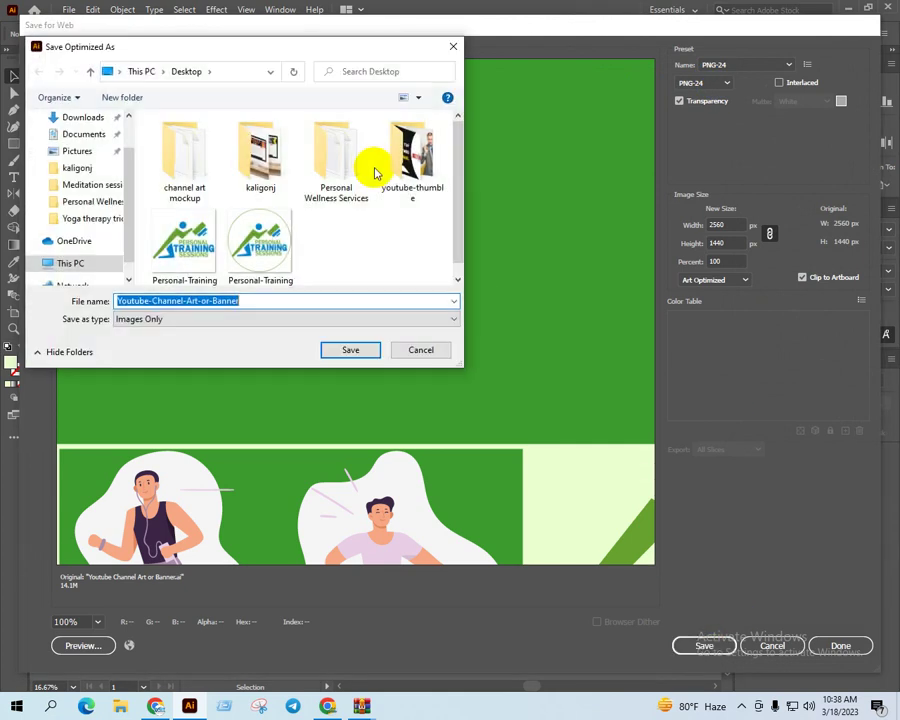
pyautogui.scroll(2, 120, 170)
pyautogui.click(88, 145)
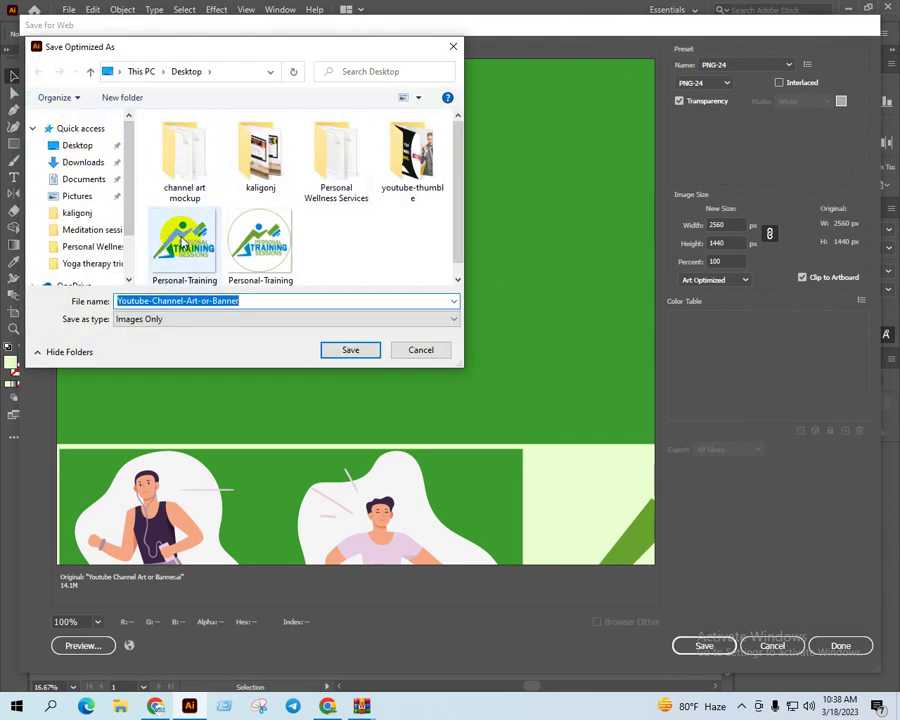
pyautogui.write('personal')
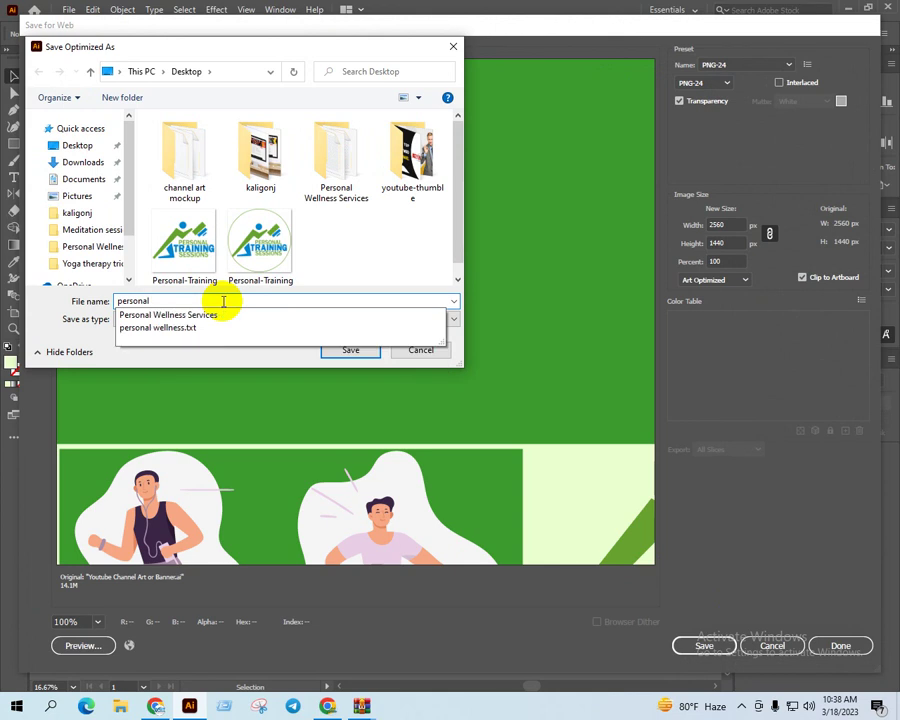
pyautogui.write(' t')
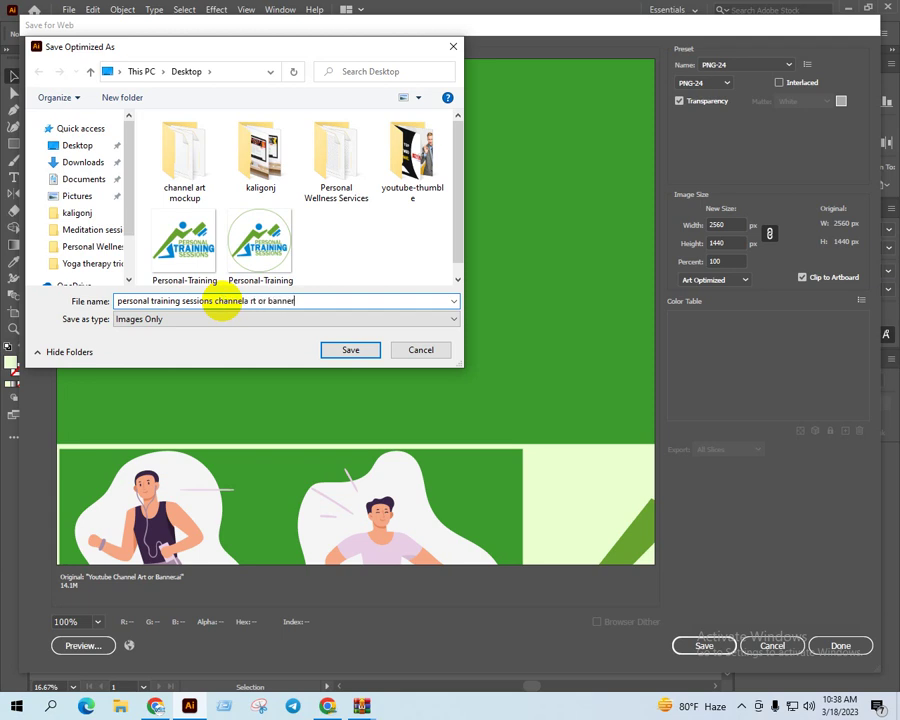
pyautogui.press('Return')
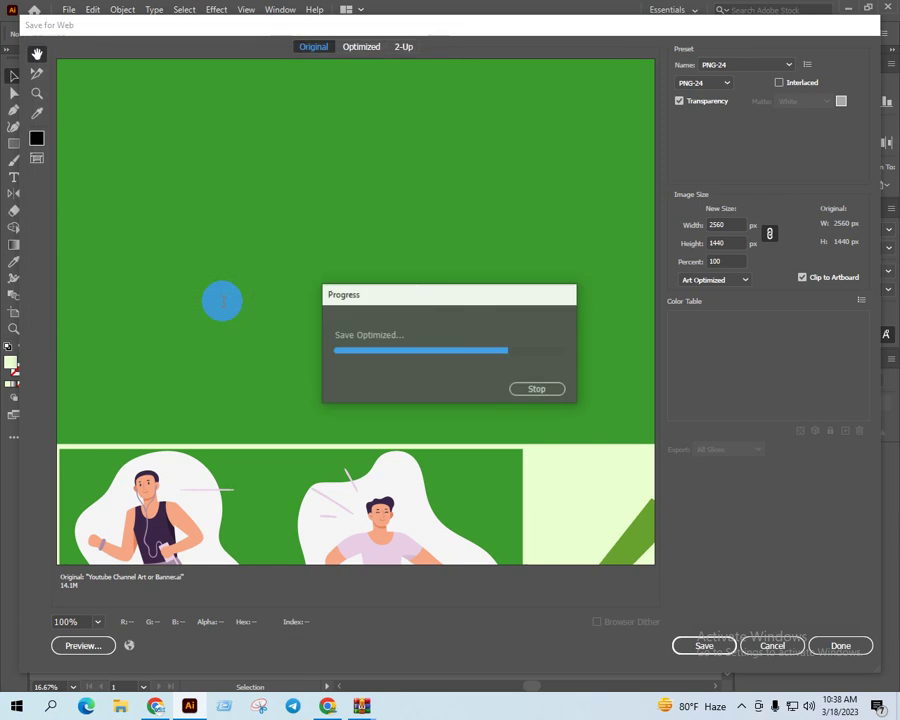
# In YouTube Studio's Customization > Branding, remove the old banner image
pyautogui.click(322, 705)
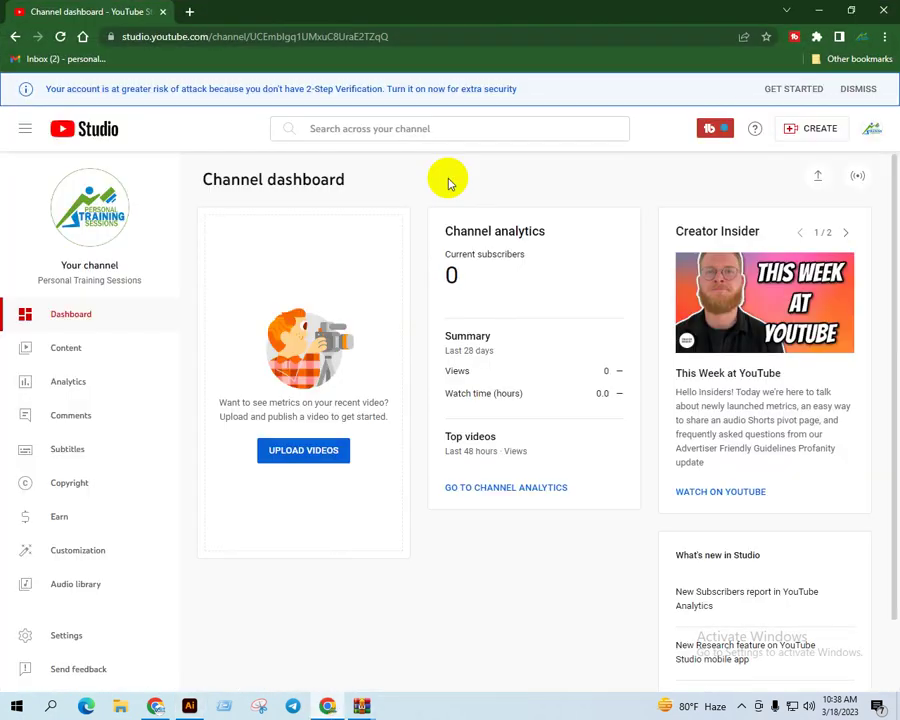
pyautogui.click(90, 548)
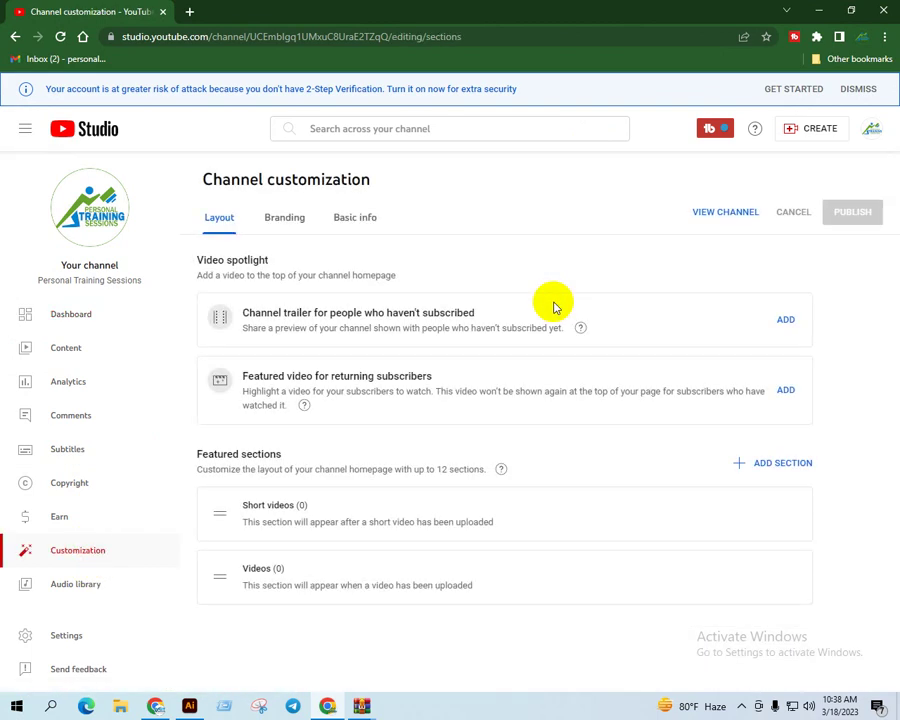
pyautogui.click(296, 219)
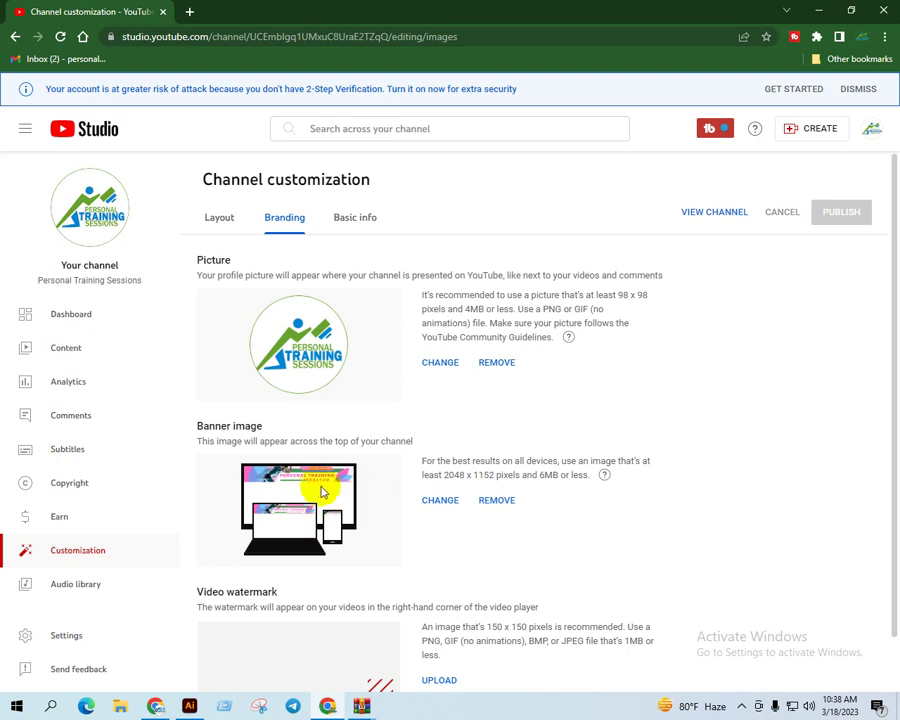
pyautogui.click(495, 500)
# Upload the exported Desktop PNG as the banner, accept the crop and publish
pyautogui.click(441, 502)
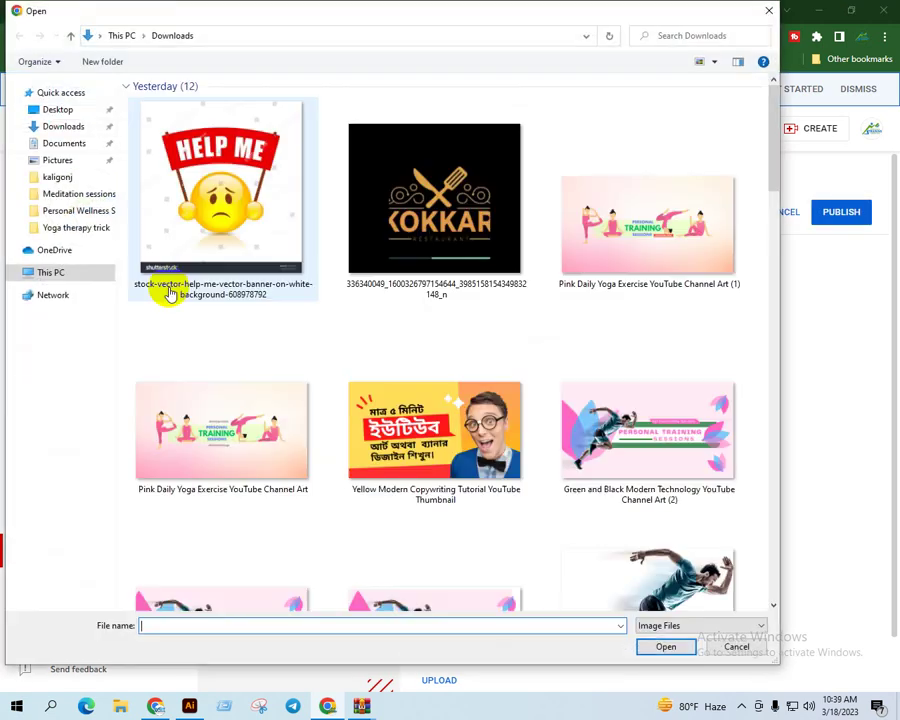
pyautogui.click(58, 110)
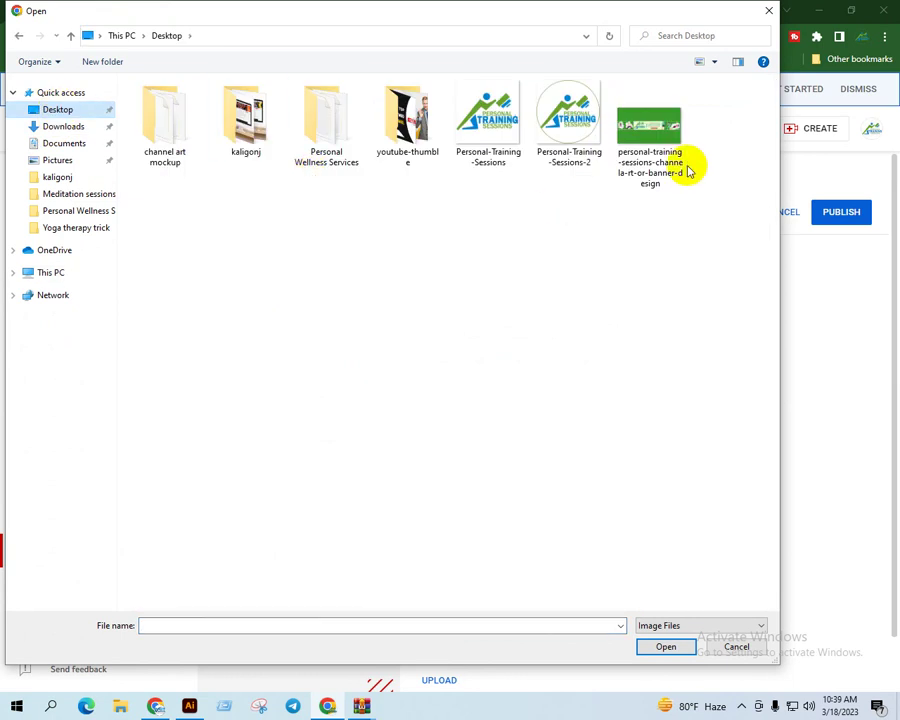
pyautogui.doubleClick(641, 191)
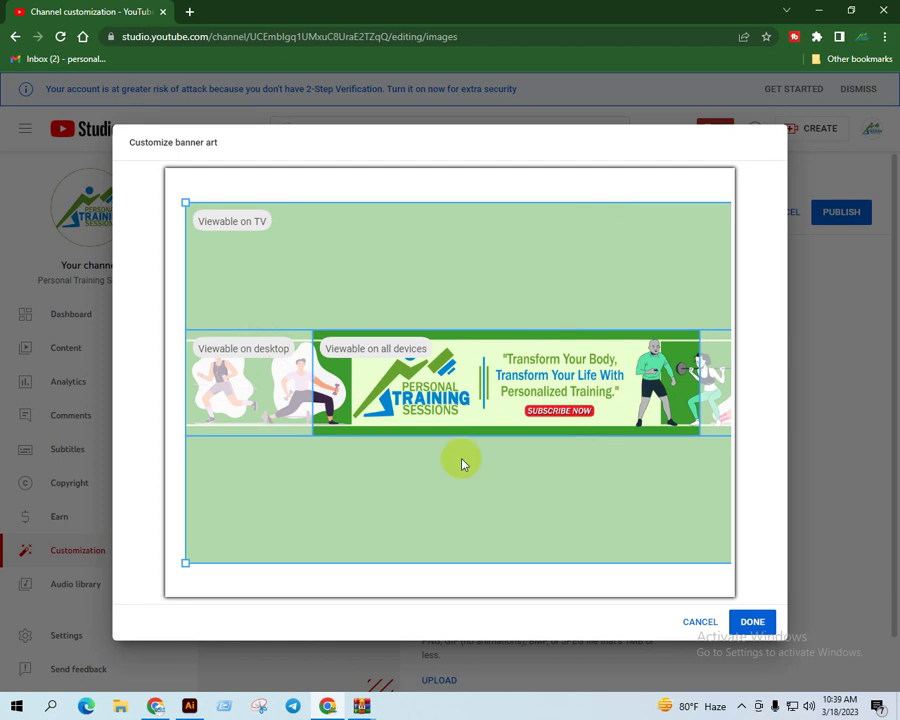
pyautogui.click(752, 621)
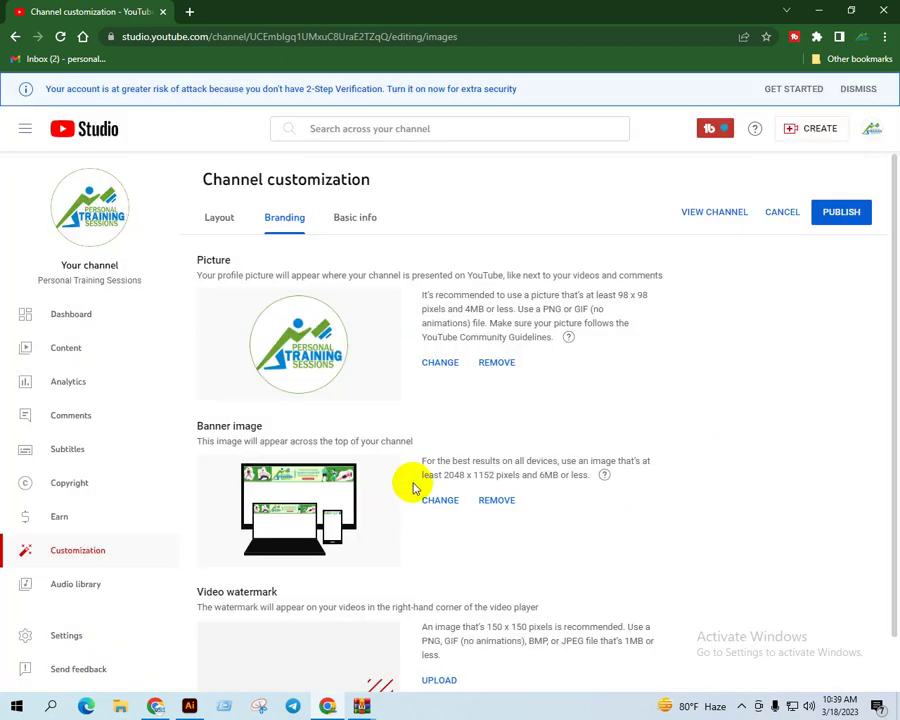
pyautogui.click(841, 213)
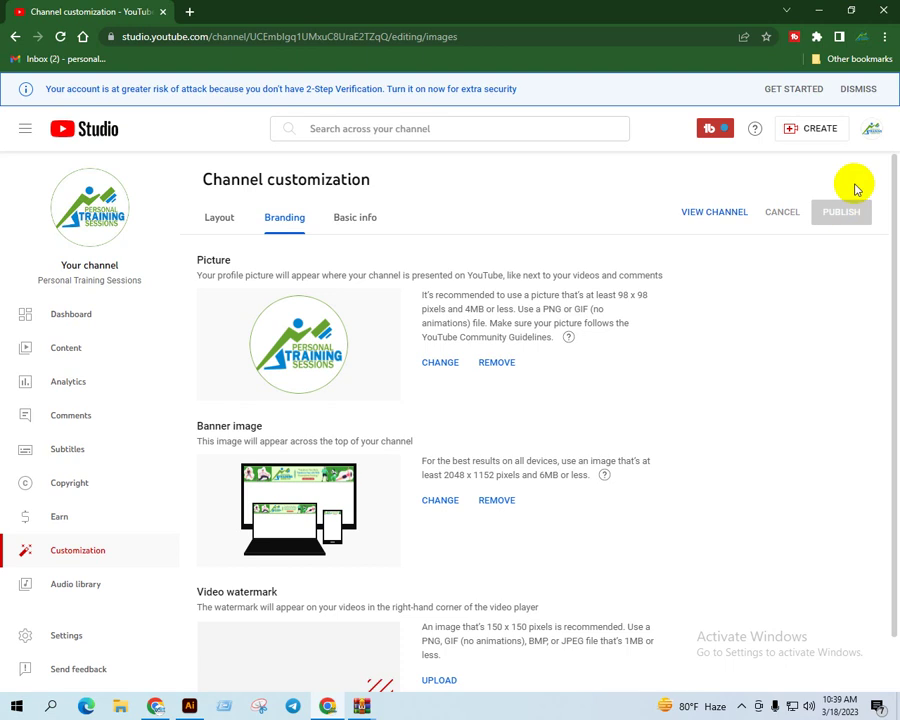
# Load the Studio channel dashboard in a new tab and open Your channel from the avatar menu
pyautogui.click(191, 12)
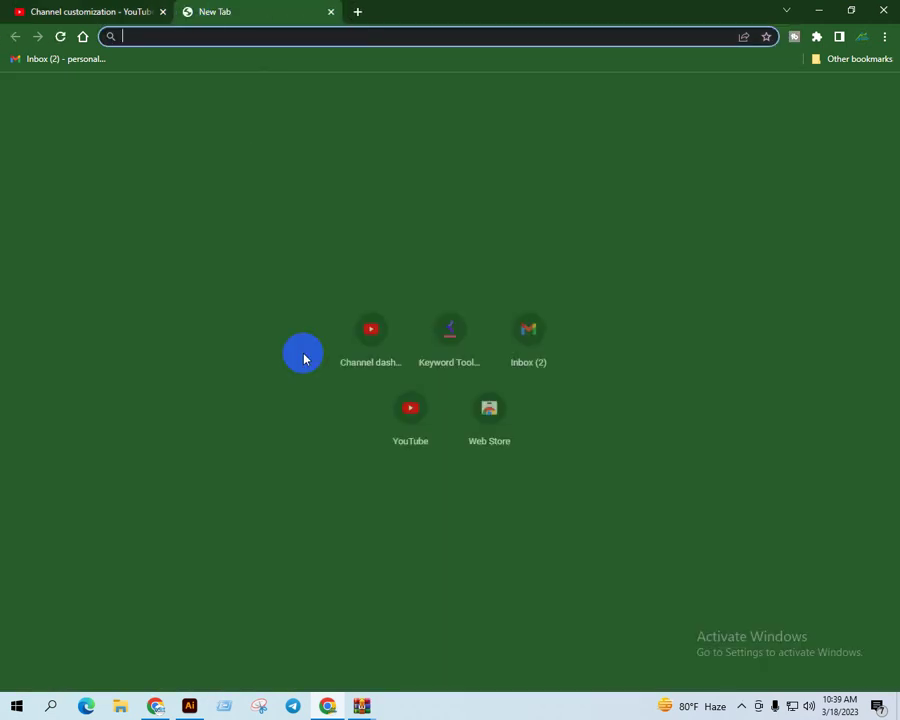
pyautogui.click(368, 360)
pyautogui.click(82, 8)
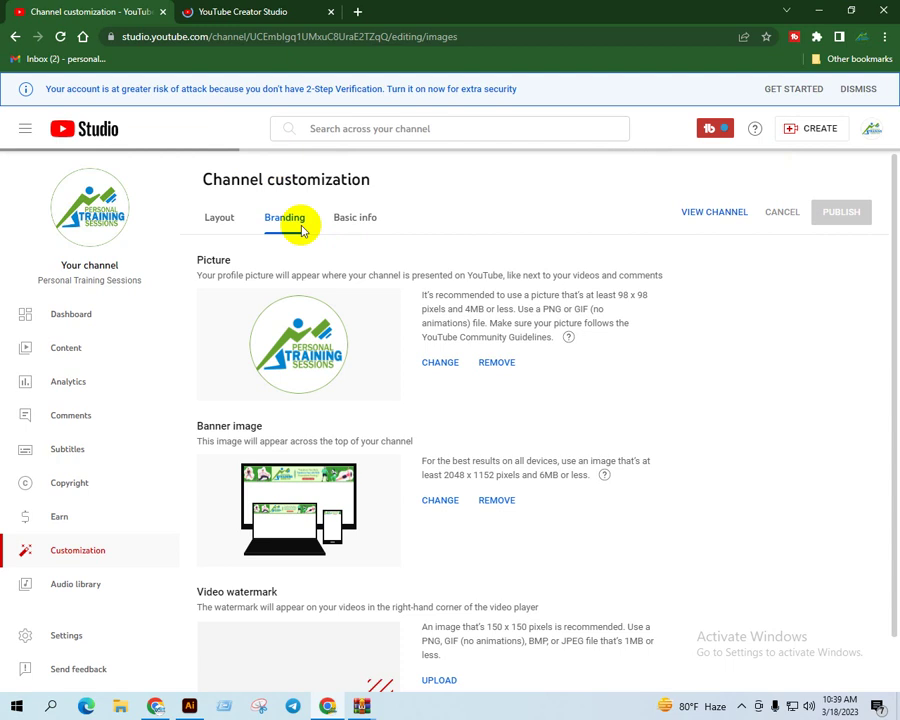
pyautogui.click(275, 10)
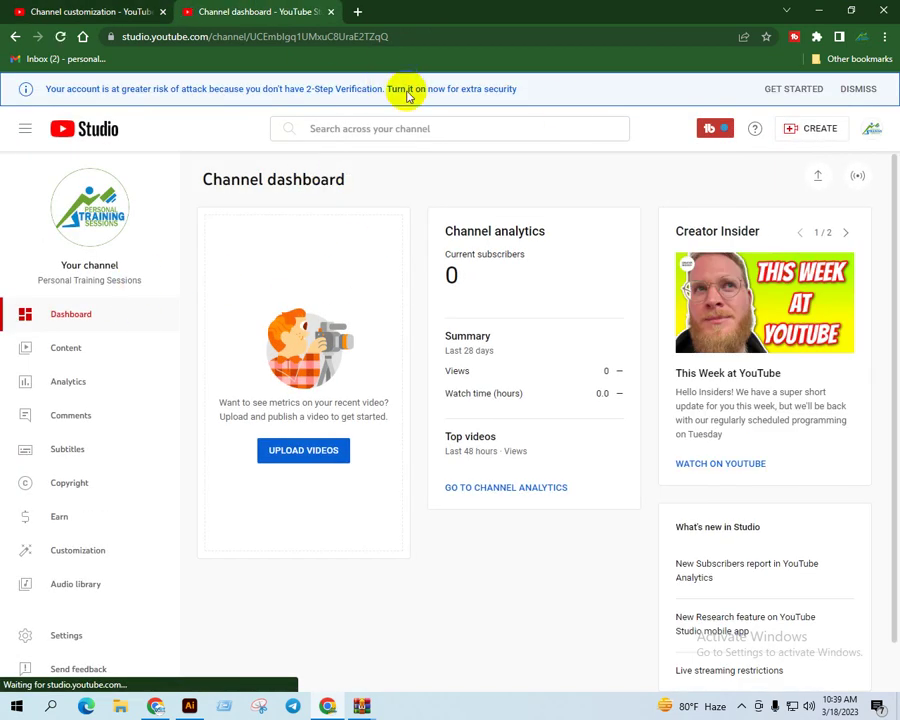
pyautogui.click(871, 129)
pyautogui.click(757, 216)
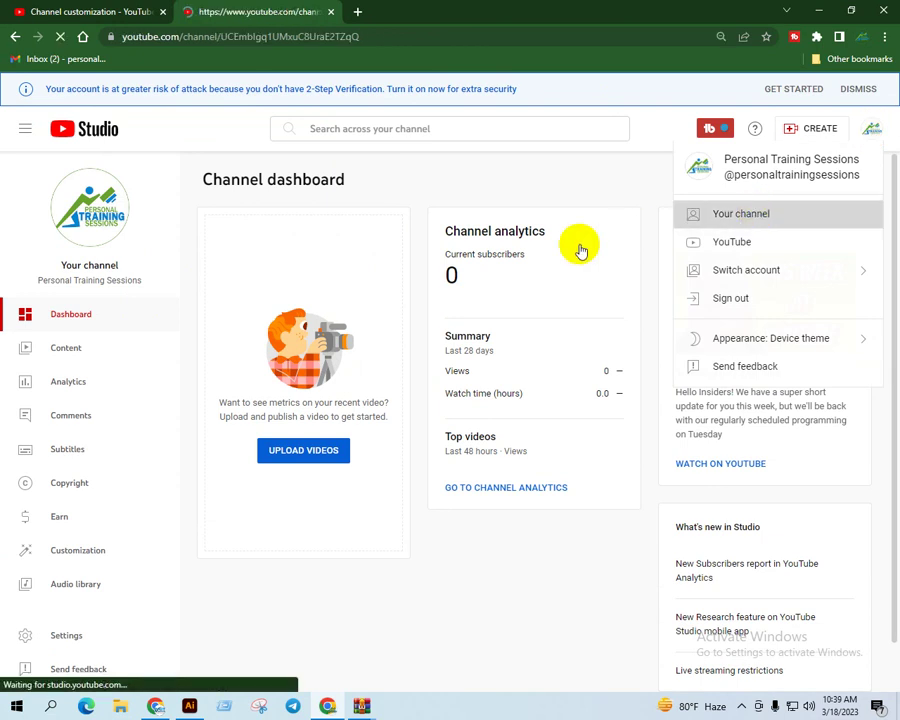